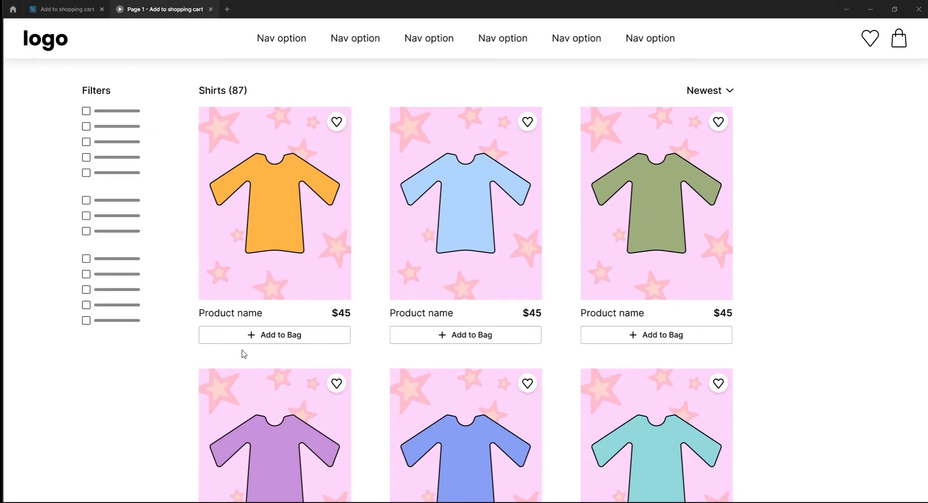
Step: Test the prototype by adding the orange shirt to the bag, reopening the bag popup and removing the shirt
click(275, 340)
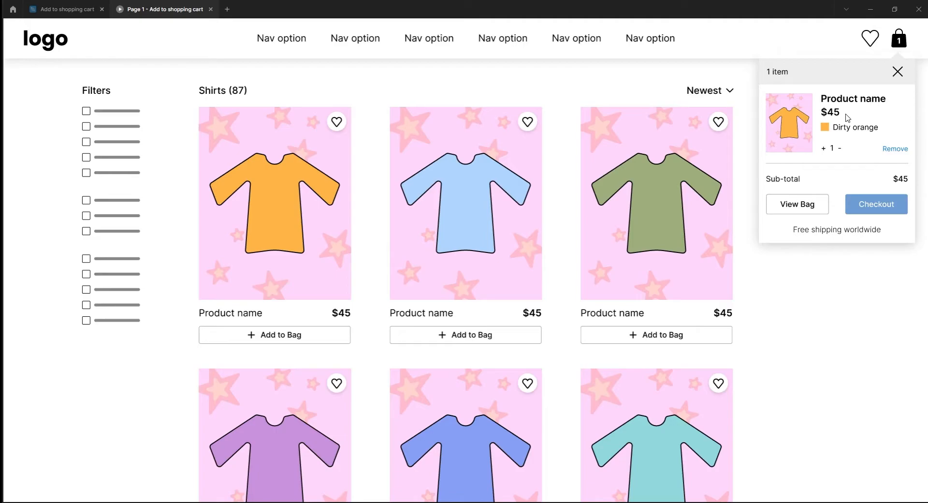
click(898, 73)
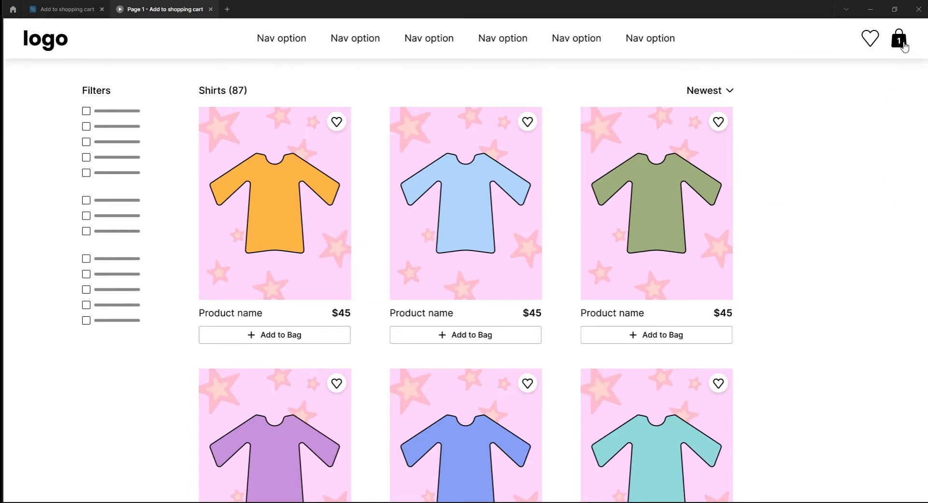
click(902, 45)
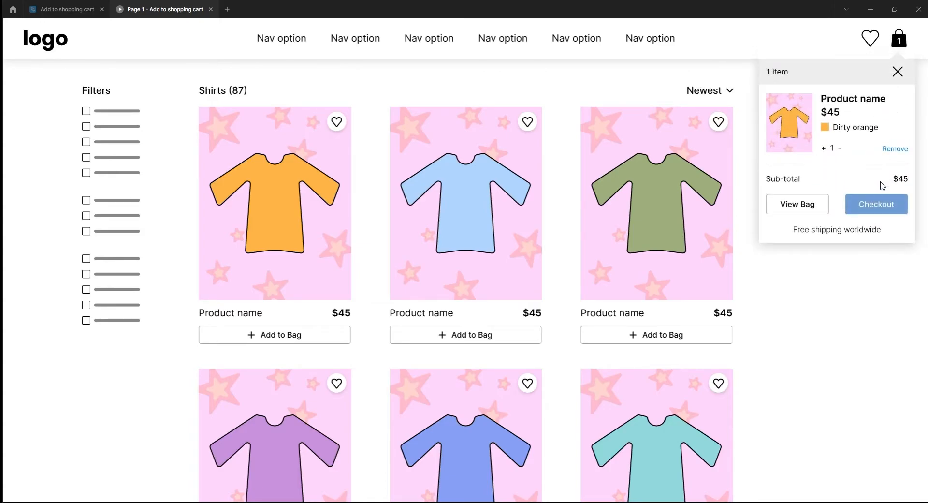
click(894, 149)
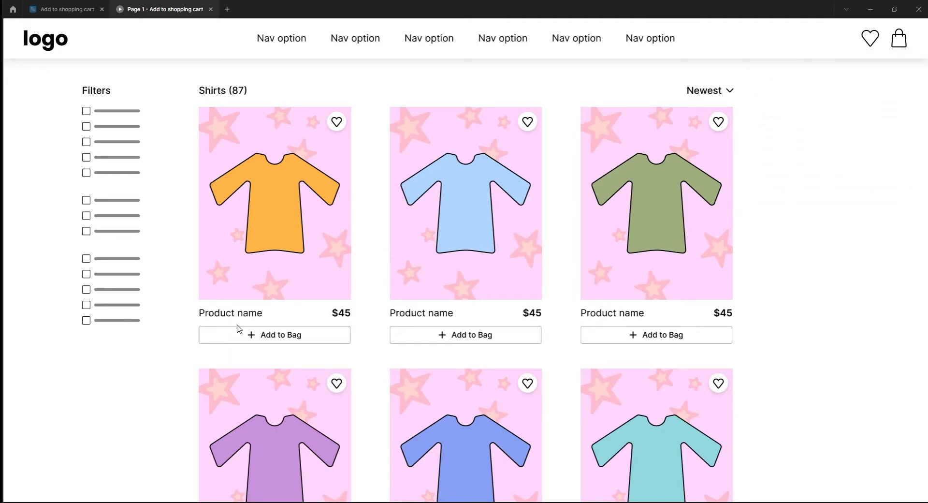
Step: Add the orange and light blue shirts to the bag, remove the light blue one and close the bag popup
click(264, 336)
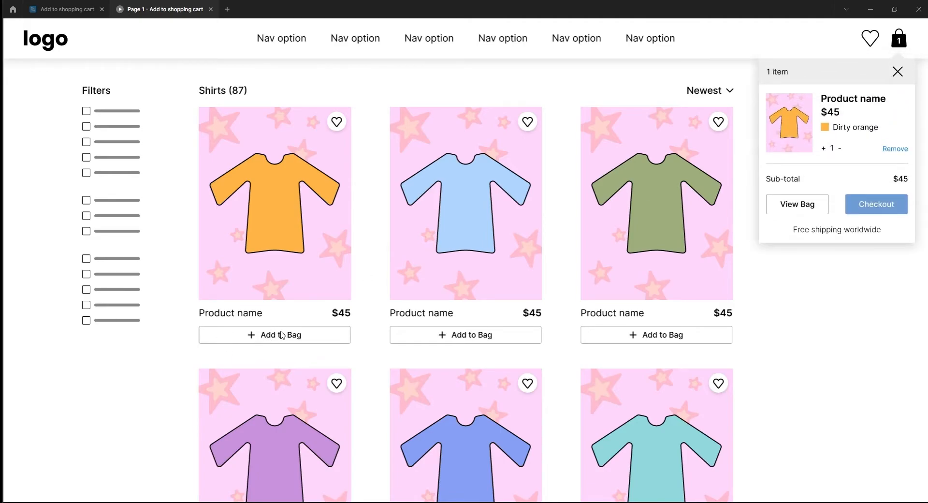
click(465, 340)
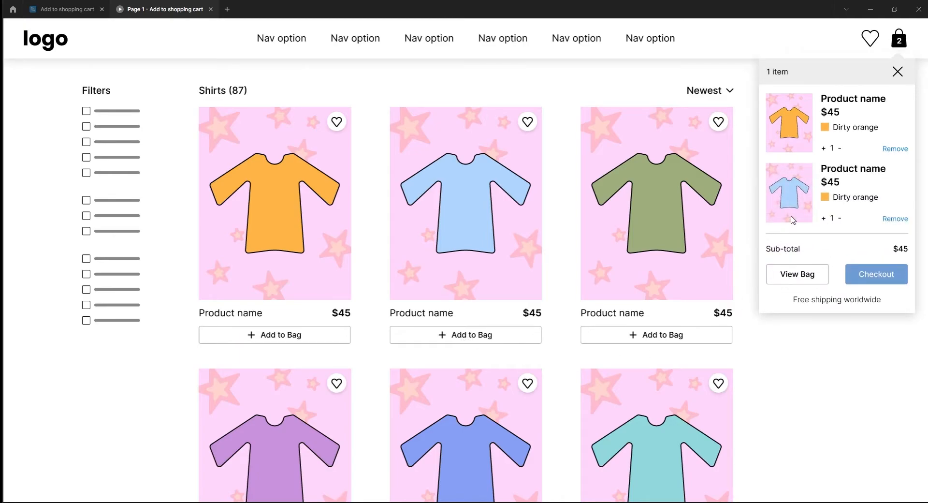
click(896, 218)
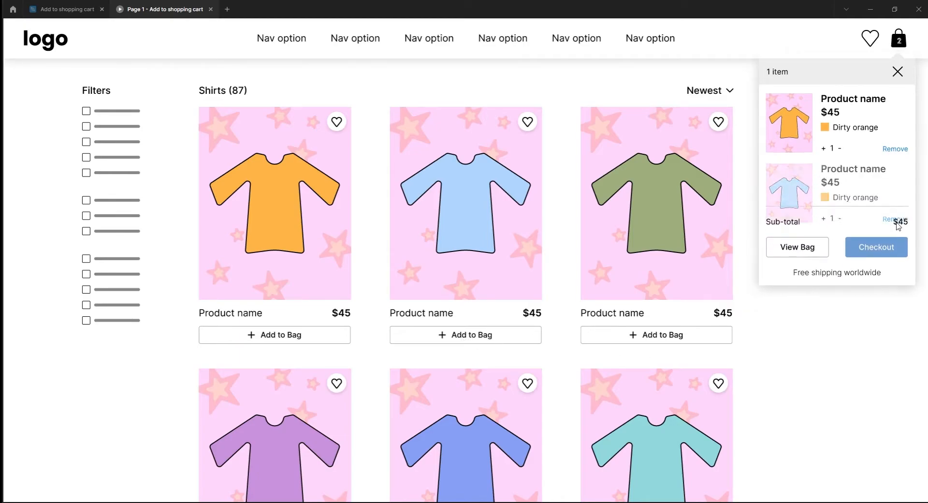
click(896, 73)
Step: Add the light blue shirt again, reopen the bag popup and remove both shirts from the bag
click(456, 343)
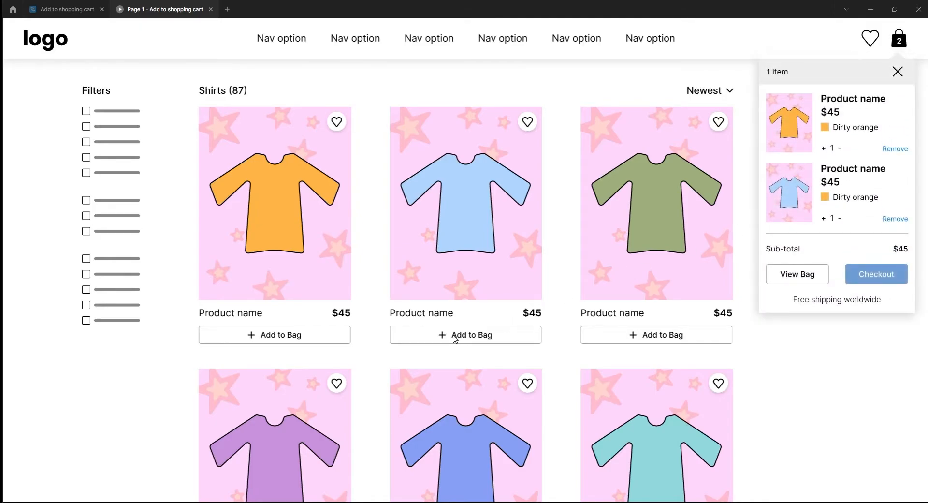
click(897, 73)
click(899, 42)
click(895, 219)
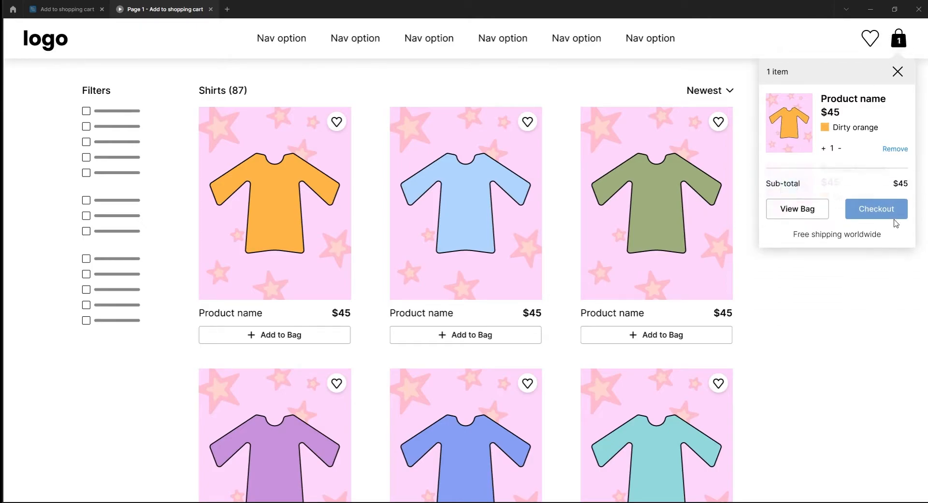
click(893, 151)
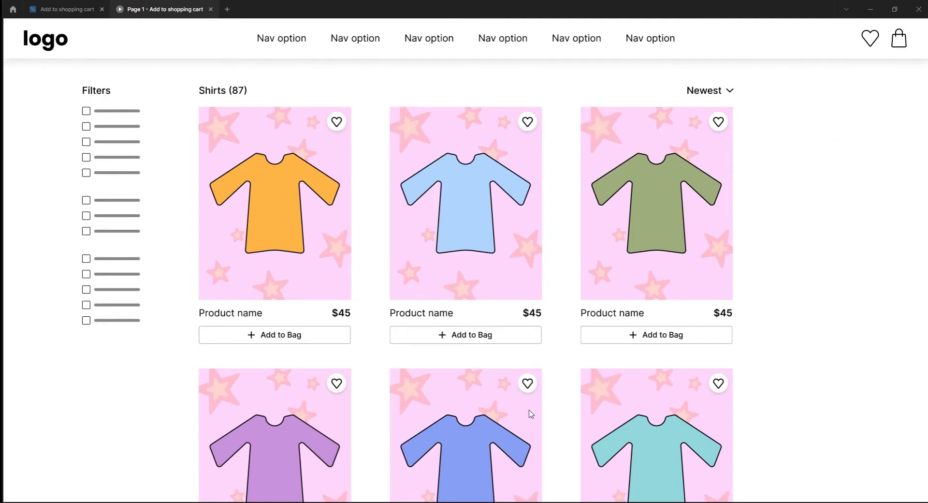
Step: Test the fixed header on the scrolled page by adding the orange and light blue shirts and reopening the bag popup
scroll(483, 353, down, 4)
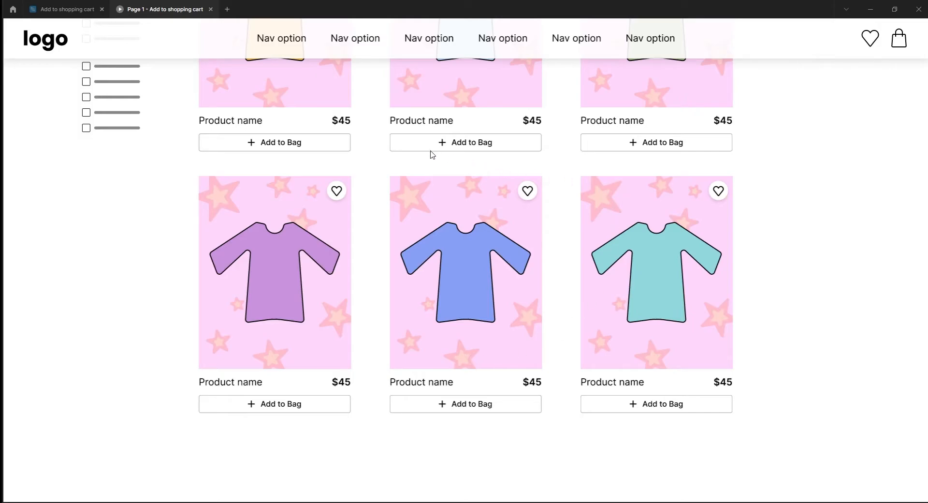
scroll(429, 155, up, 3)
scroll(453, 262, down, 3)
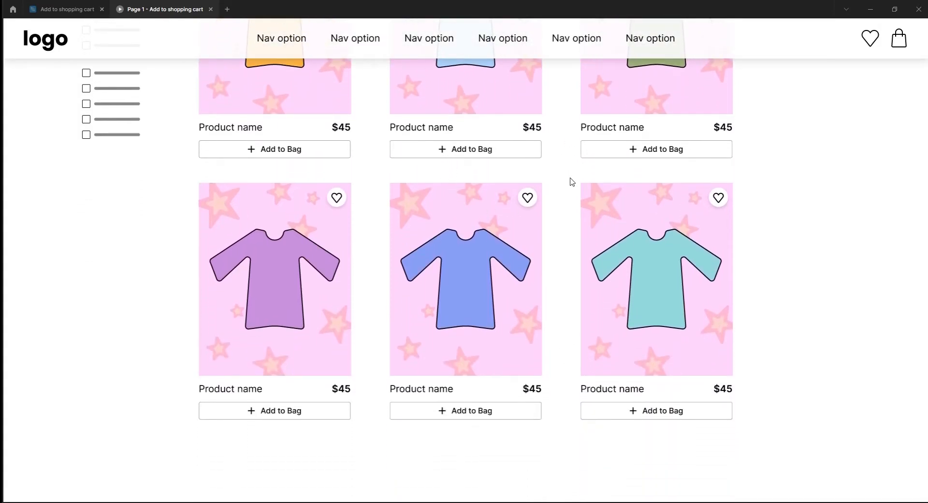
click(281, 154)
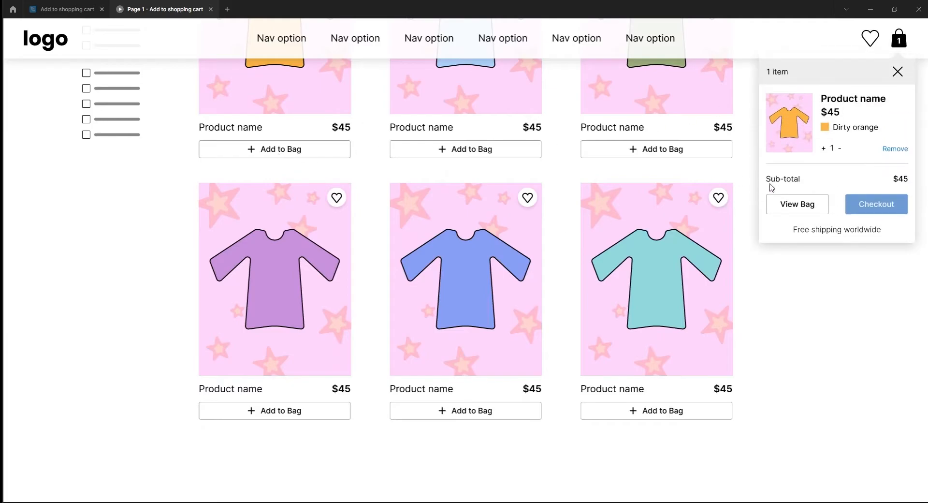
click(898, 72)
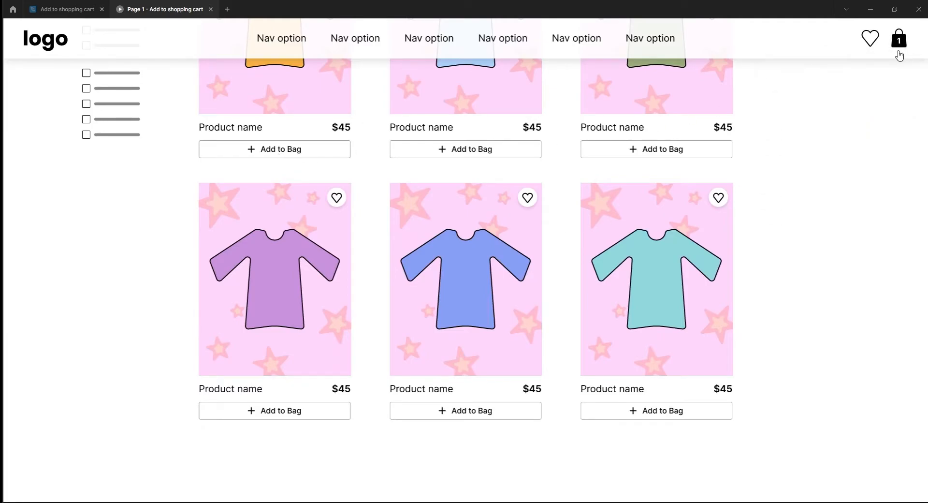
click(899, 46)
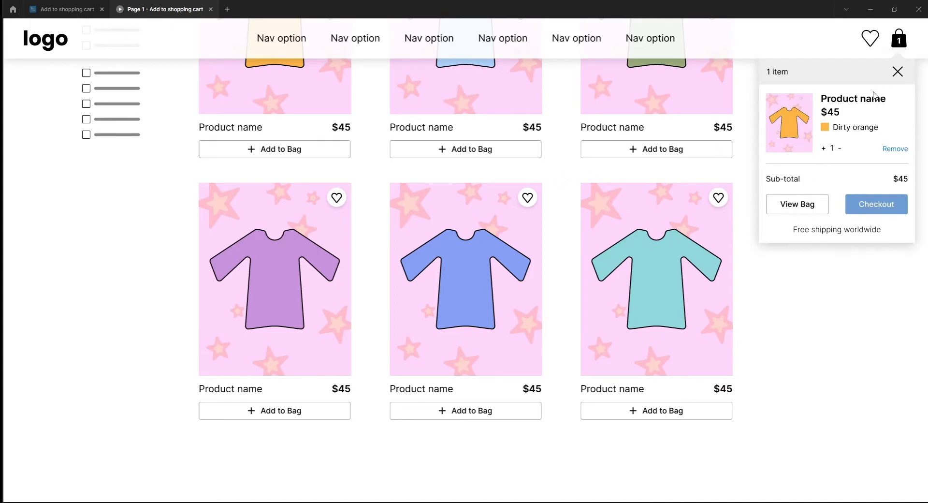
scroll(537, 213, up, 2)
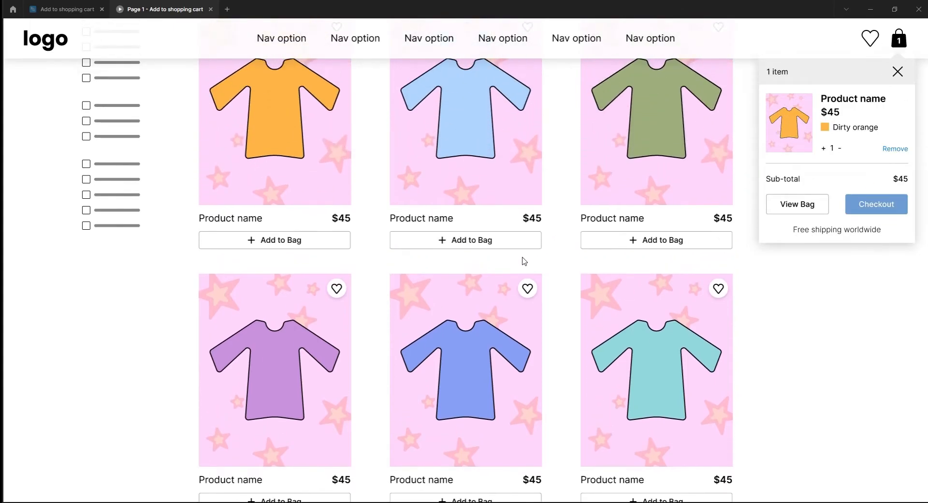
click(448, 241)
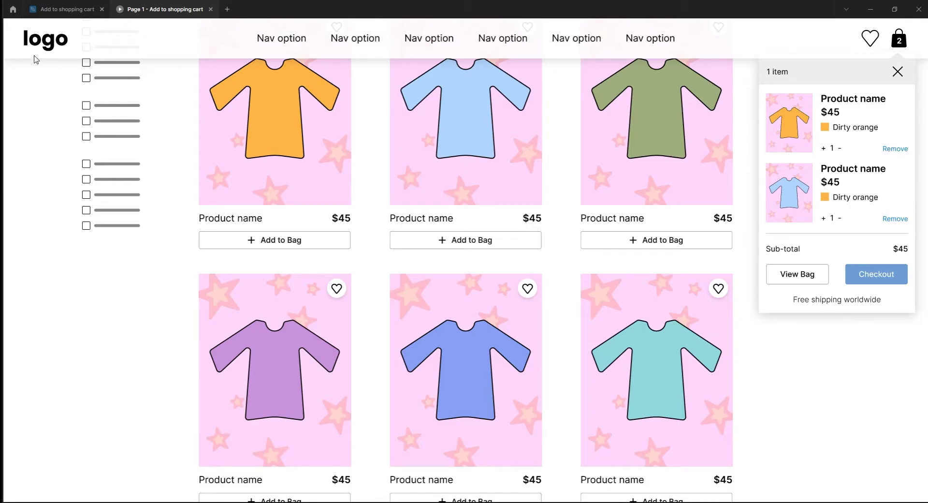
Step: Switch to the Add to shopping cart design file, open Page 2 and look over the Frame 1 shop page
click(62, 10)
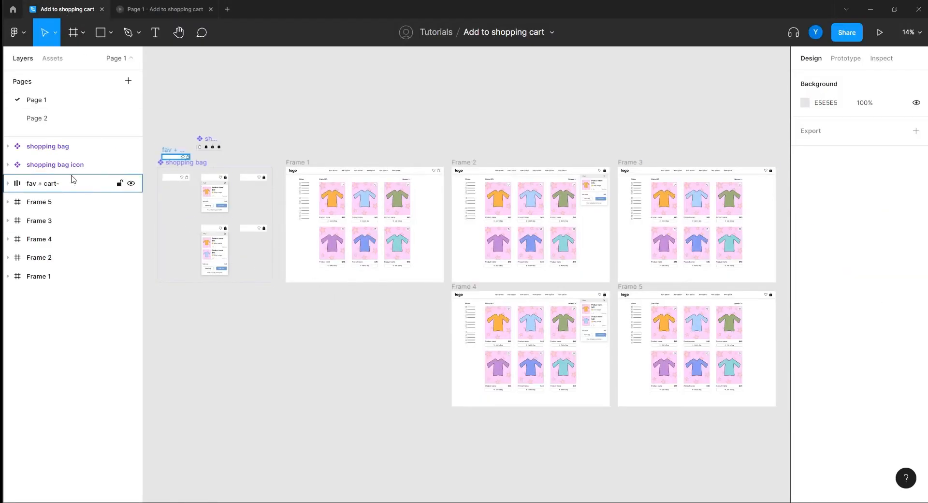
click(39, 119)
drag(257, 275, 249, 297)
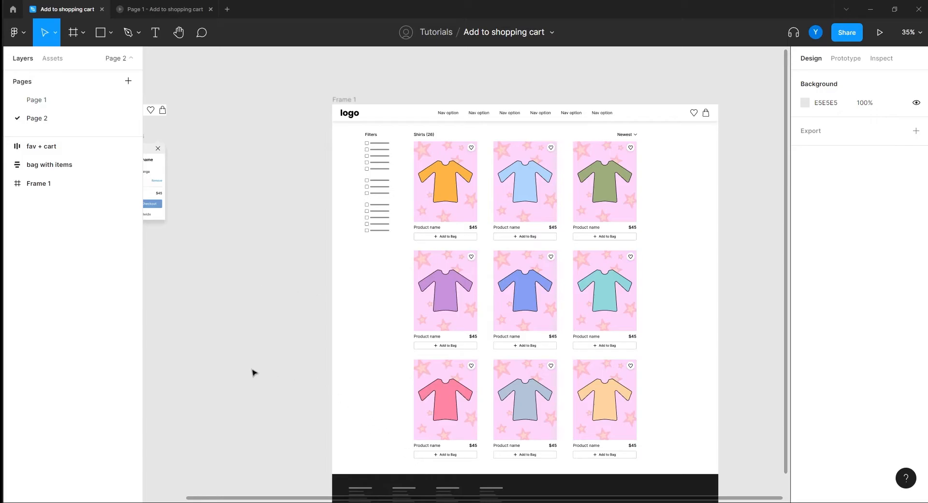
drag(253, 372, 273, 256)
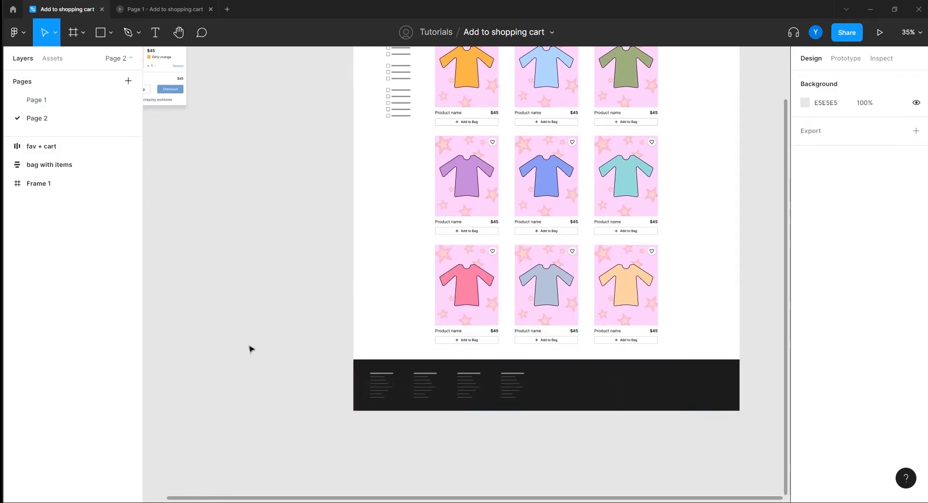
scroll(234, 232, up, 1)
drag(234, 232, 287, 348)
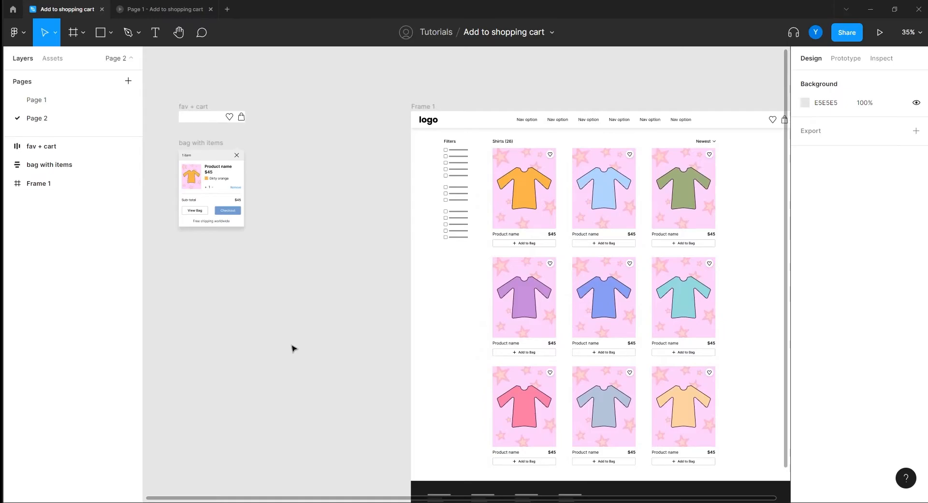
drag(445, 335, 331, 344)
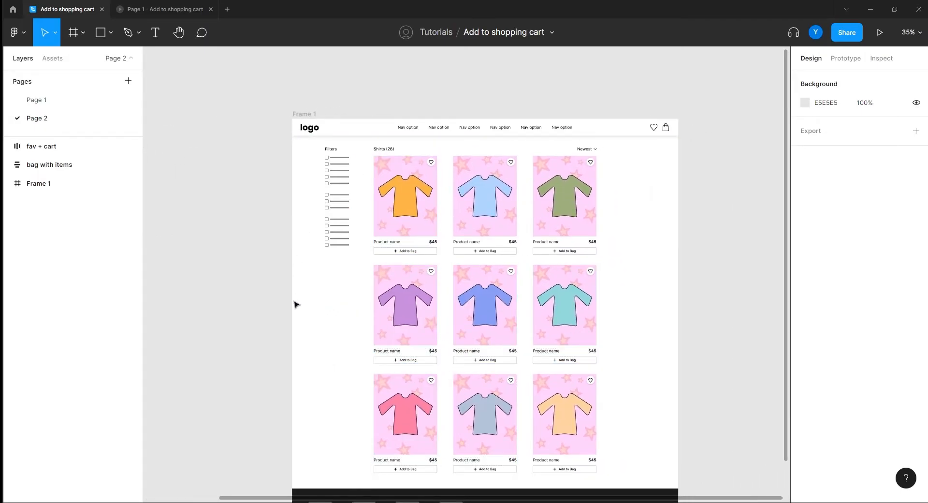
scroll(278, 307, up, 1)
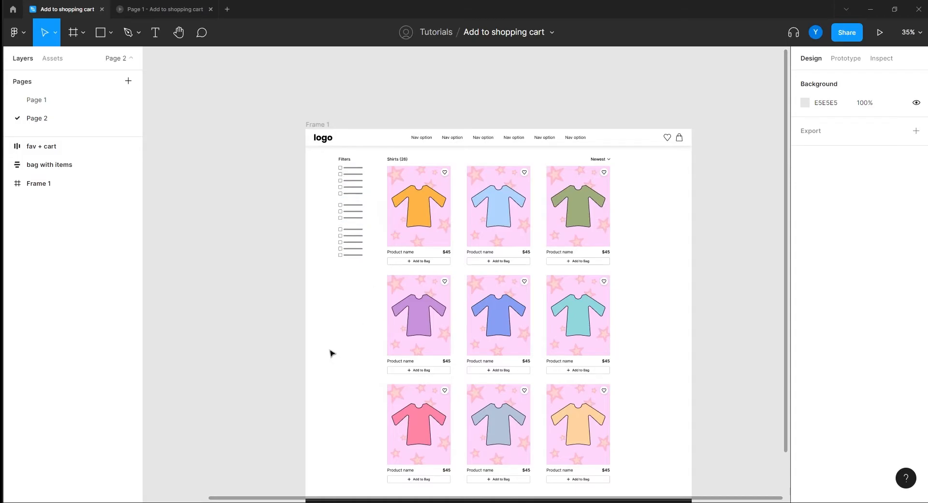
Step: Examine the fav + cart and bag with items frames beside Frame 1, including the nested shopping bag icon
drag(281, 304, 494, 310)
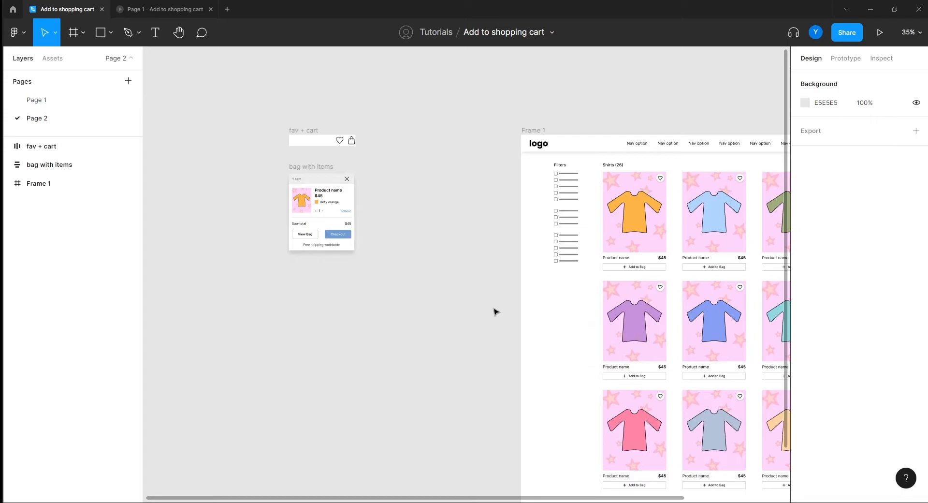
drag(392, 213, 509, 303)
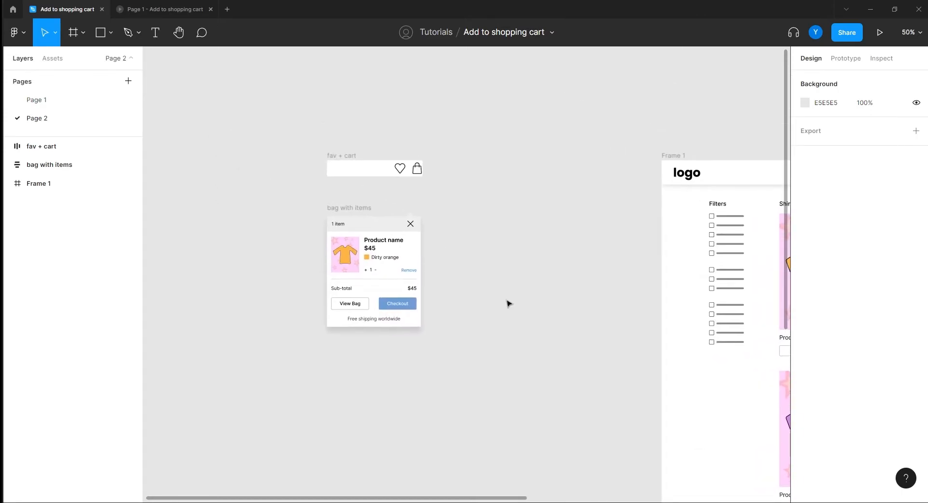
key(shift+0)
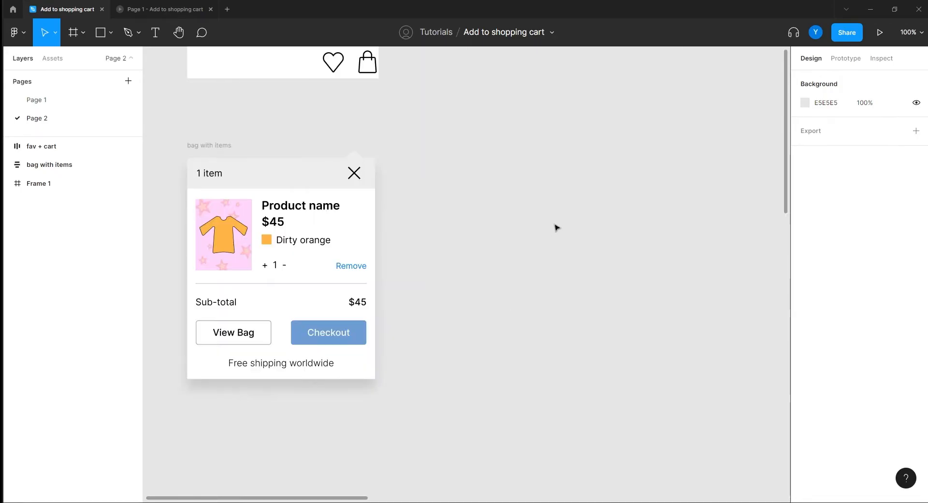
scroll(532, 265, right, 10)
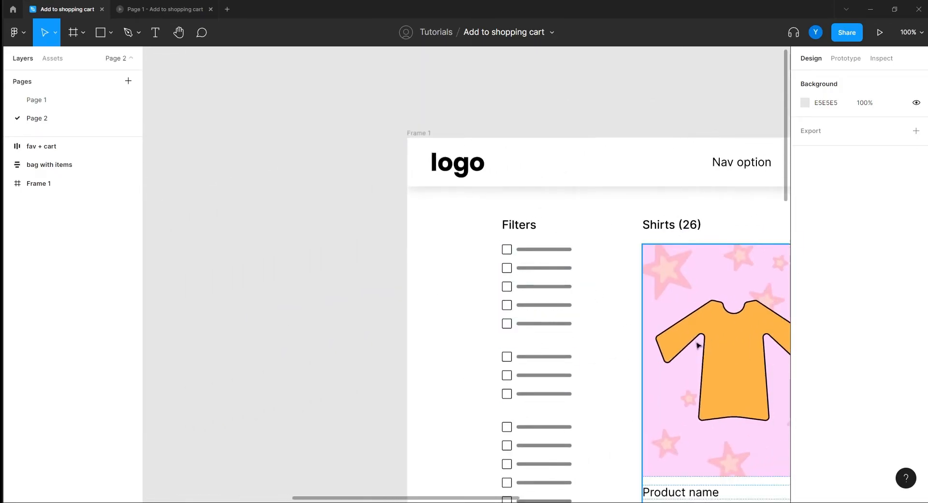
scroll(518, 331, left, 15)
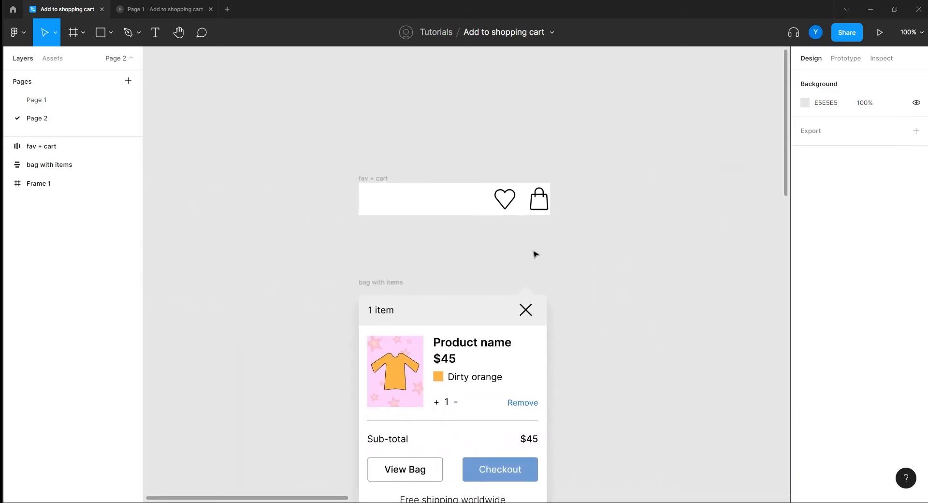
click(538, 200)
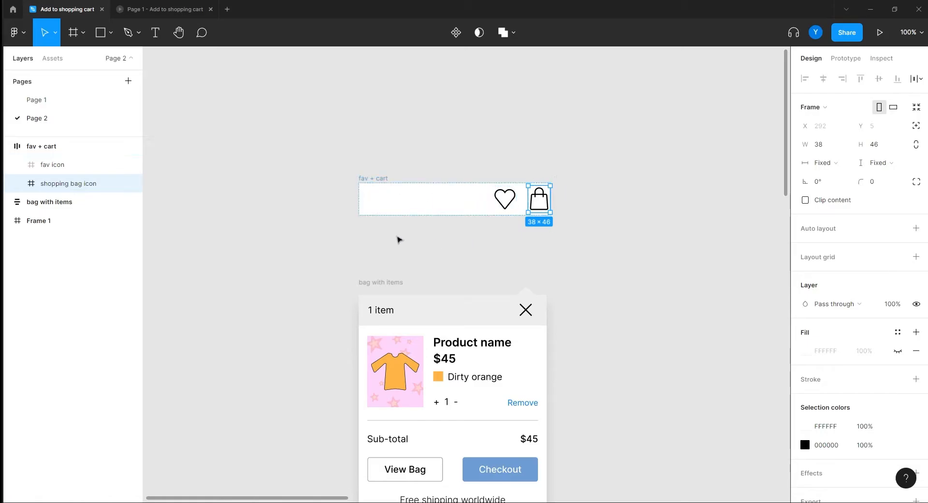
click(635, 273)
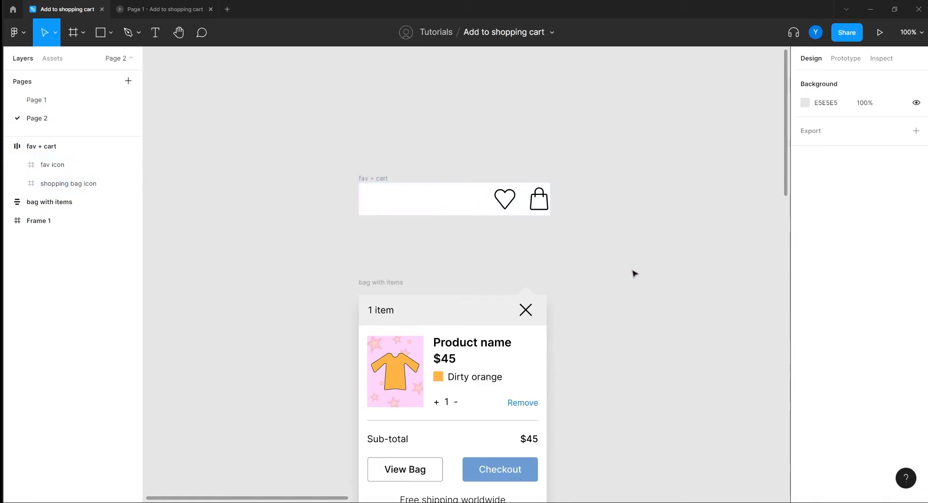
Step: Delete the heart and shopping bag icon group from the header of Frame 1
scroll(570, 325, right, 5)
ctrl+scroll(568, 346, down, 5)
ctrl+scroll(417, 307, up, 3)
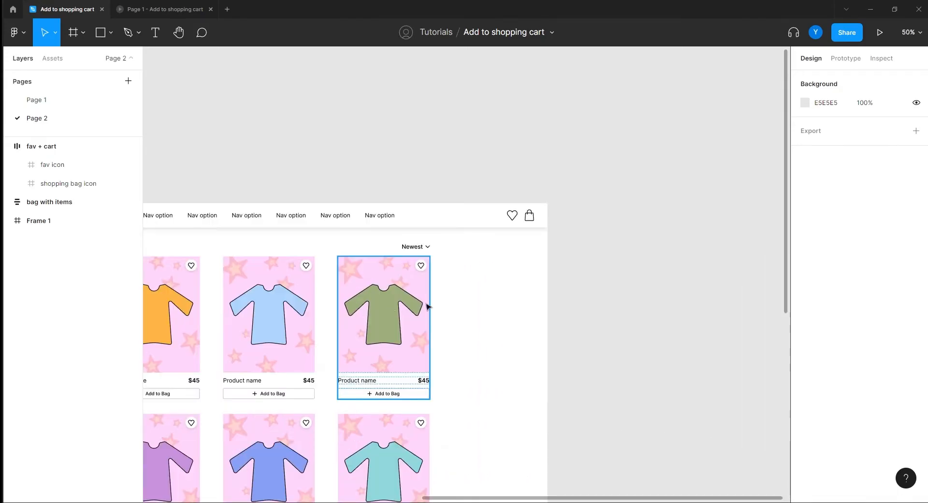
scroll(416, 307, up, 2)
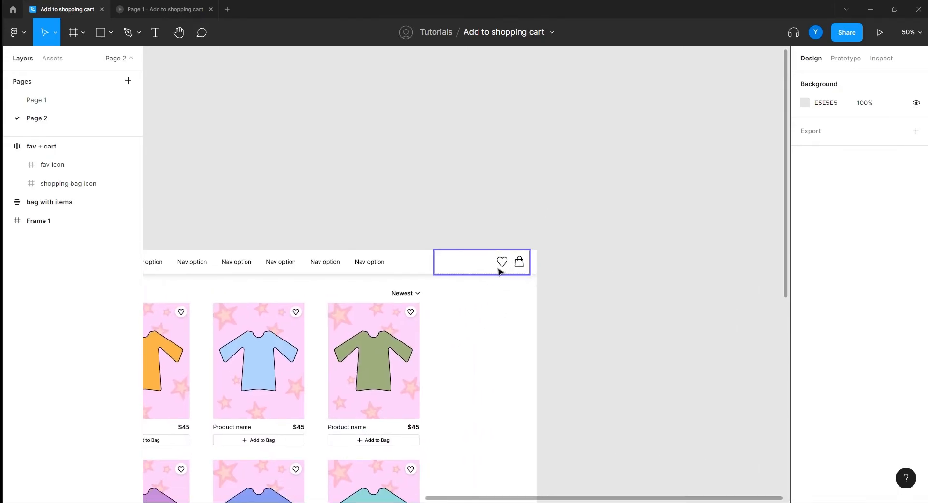
scroll(323, 215, left, 4)
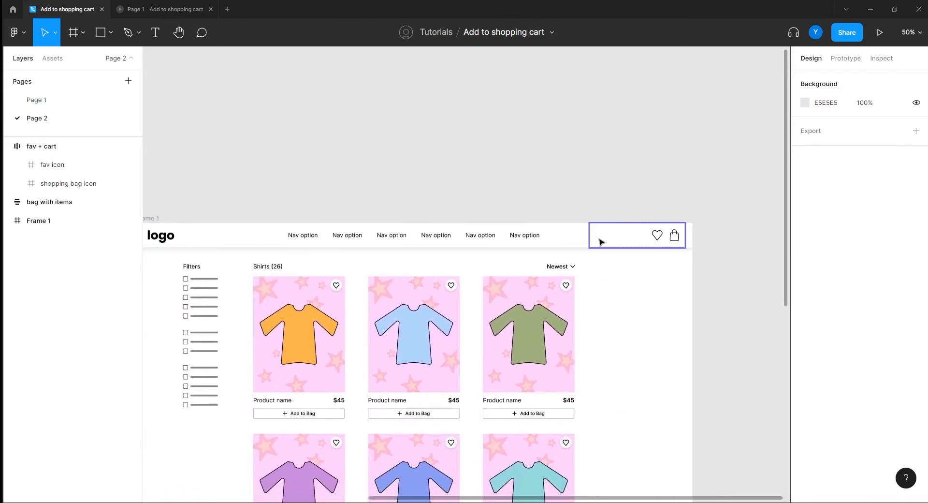
click(598, 240)
key(Delete)
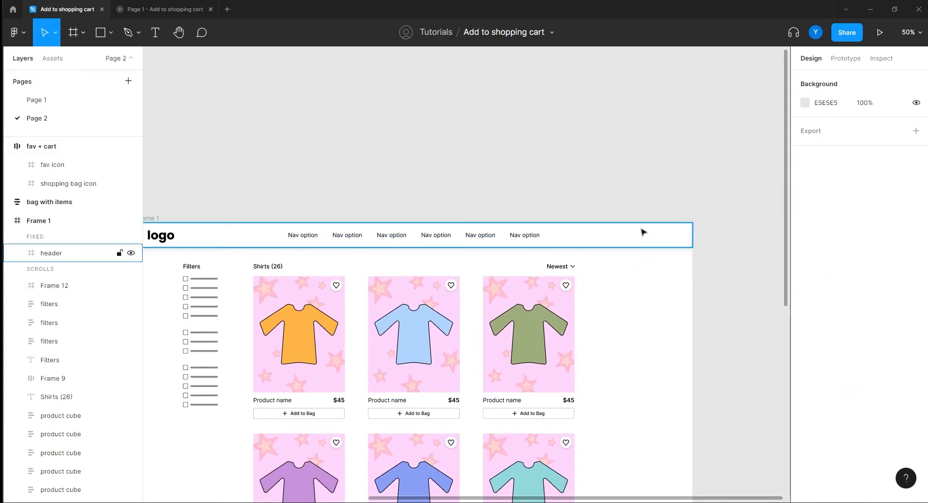
scroll(360, 197, left, 10)
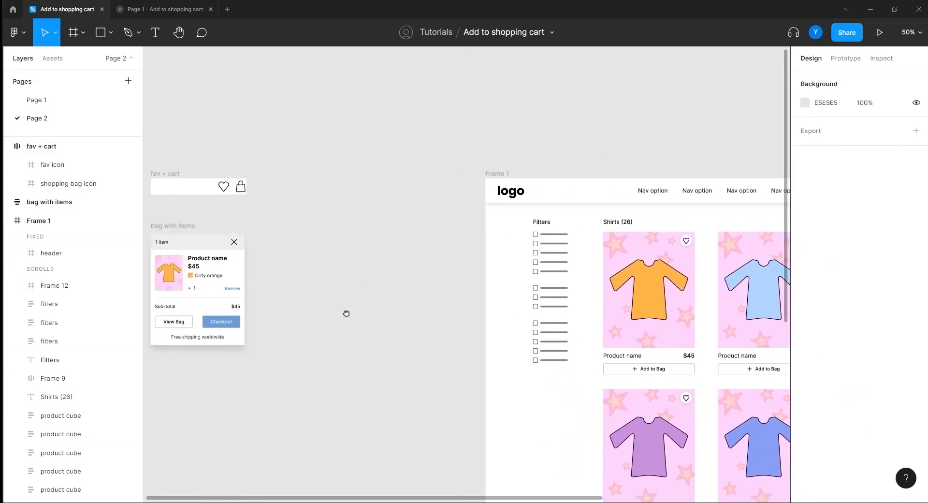
Step: Examine the bag with items popup, including its header, bag content layout and nested cart item
scroll(553, 302, left, 2)
scroll(553, 303, down, 2)
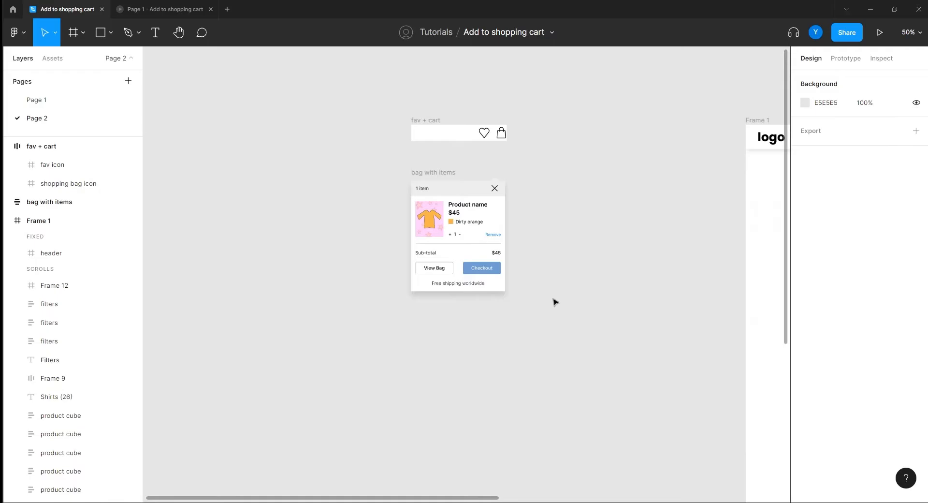
key(shift+0)
scroll(582, 244, up, 2)
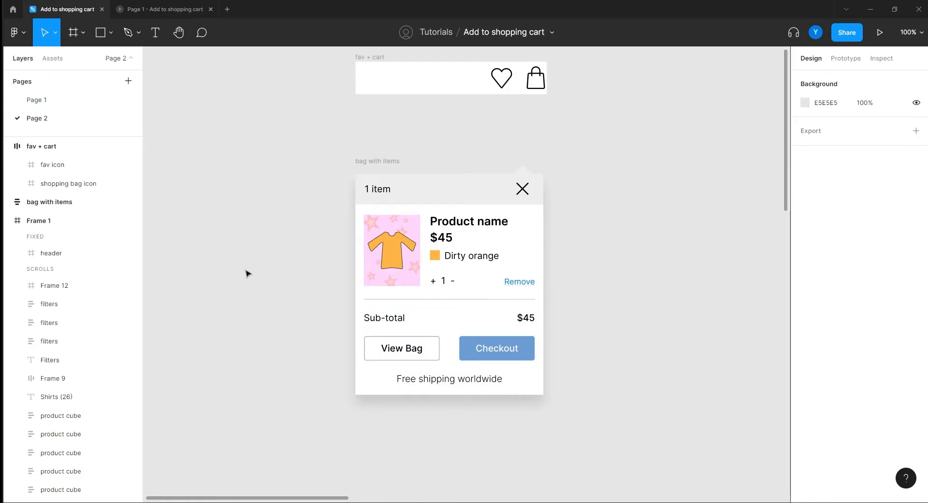
click(437, 290)
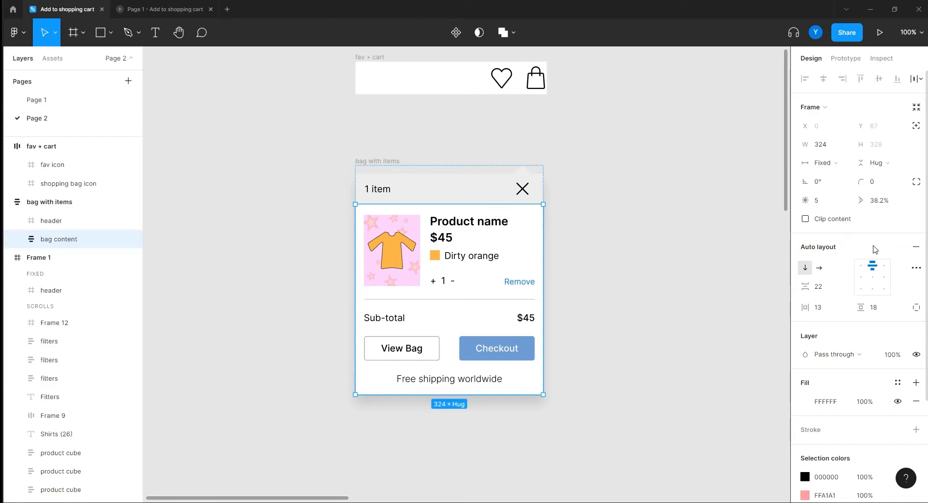
click(633, 248)
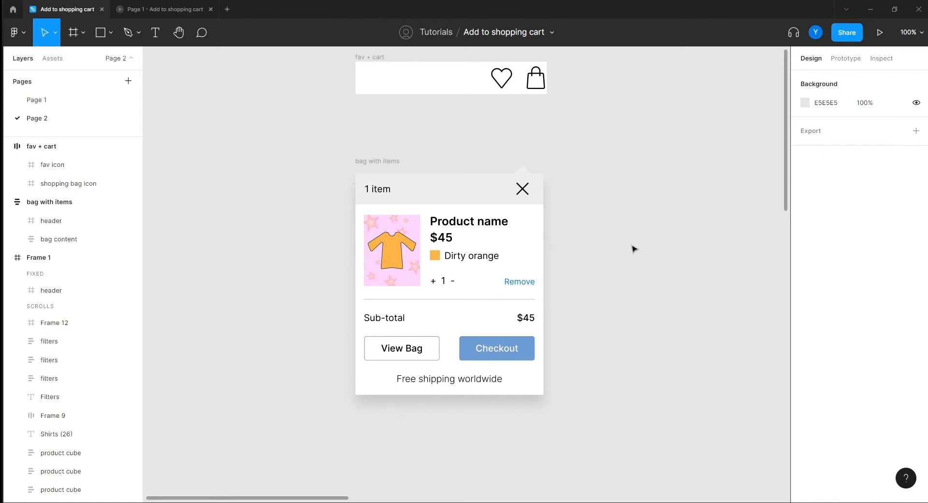
click(389, 192)
click(352, 200)
click(400, 189)
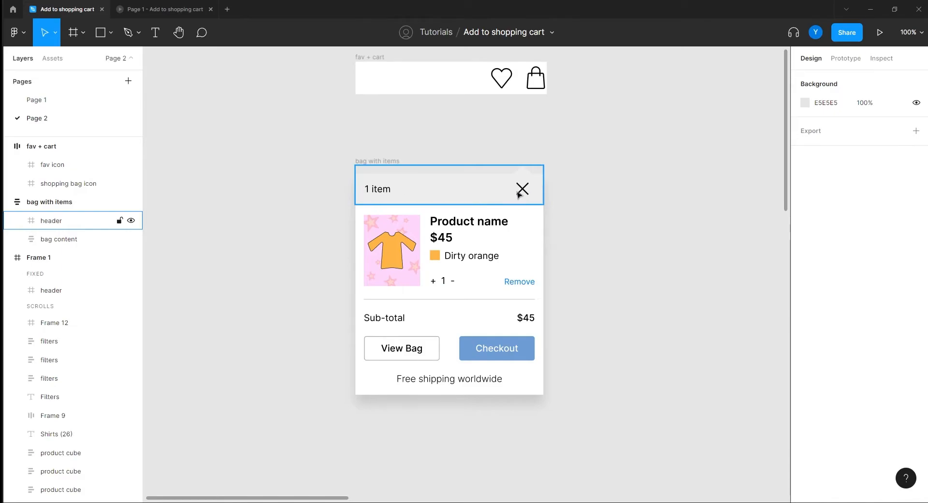
click(397, 242)
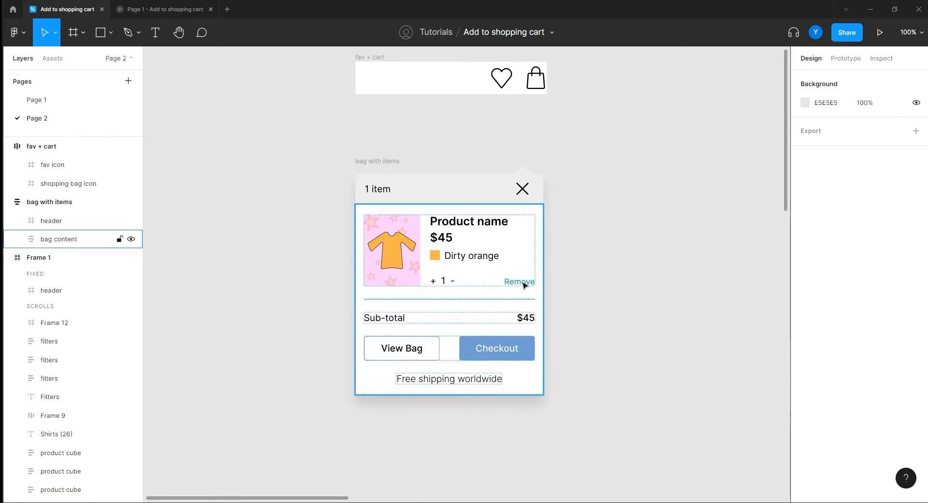
double_click(395, 258)
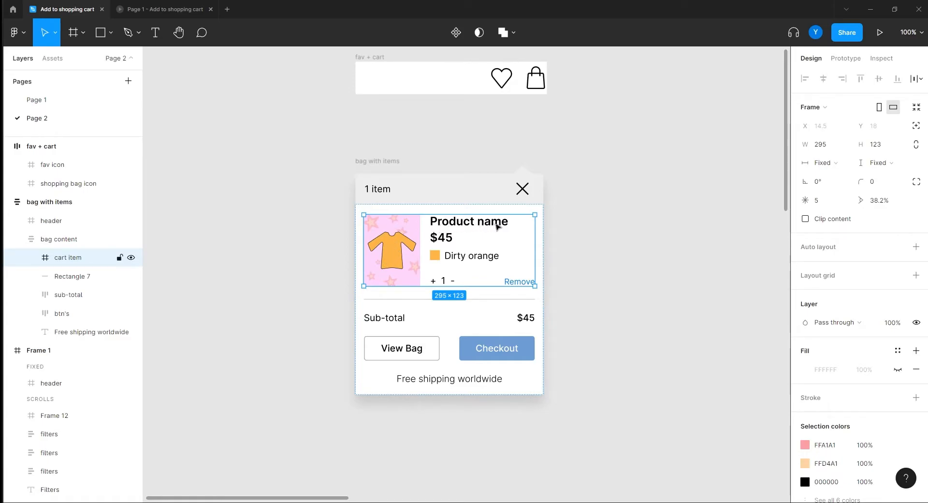
Step: Rename the thin divider line above the sub-total in the bag content as separator
click(405, 301)
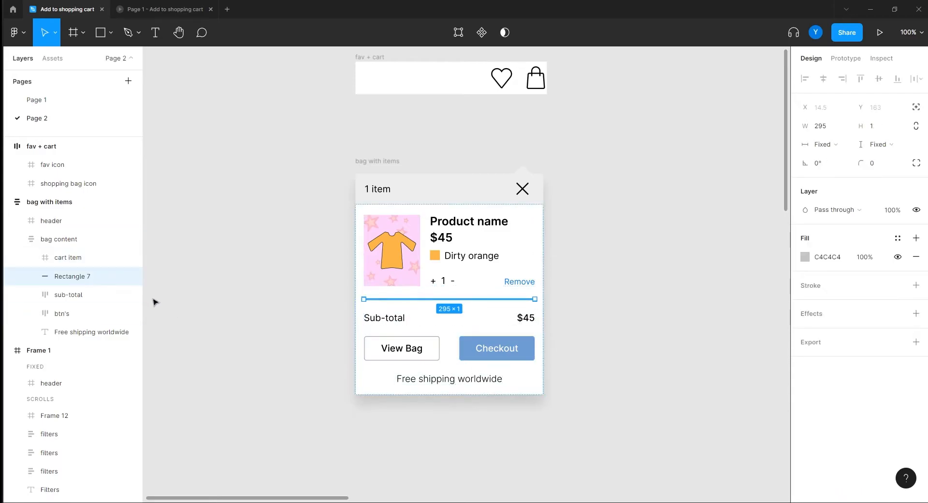
double_click(75, 280)
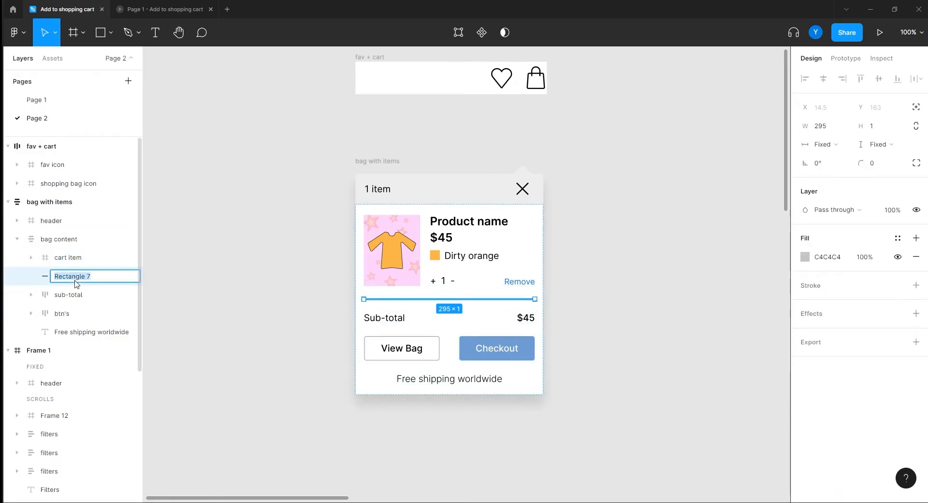
text(separator)
key(Return)
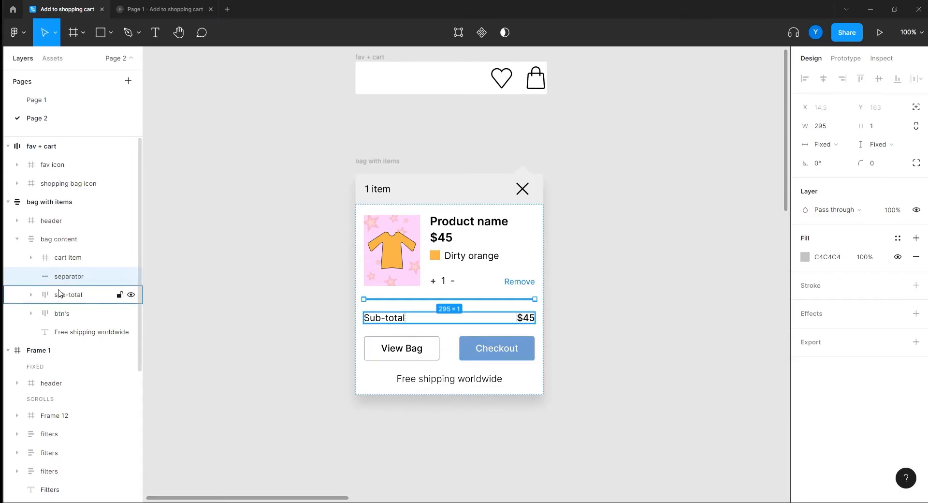
click(77, 295)
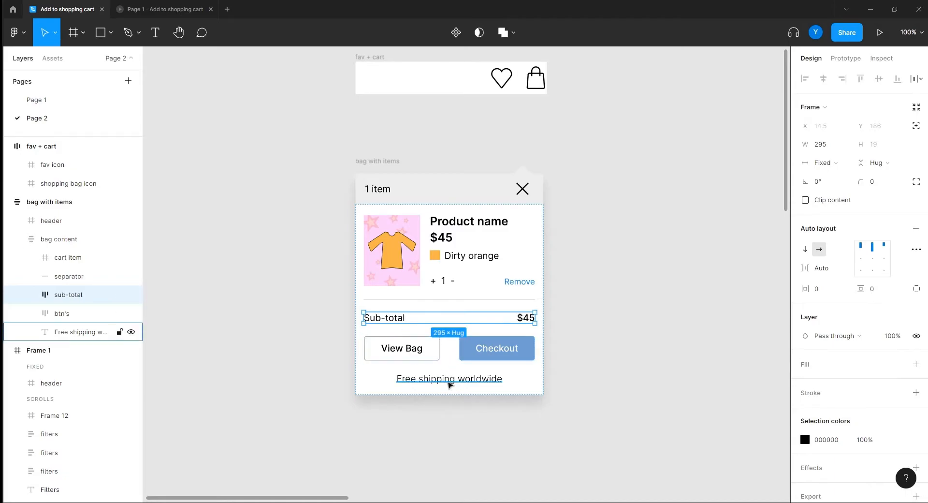
click(271, 252)
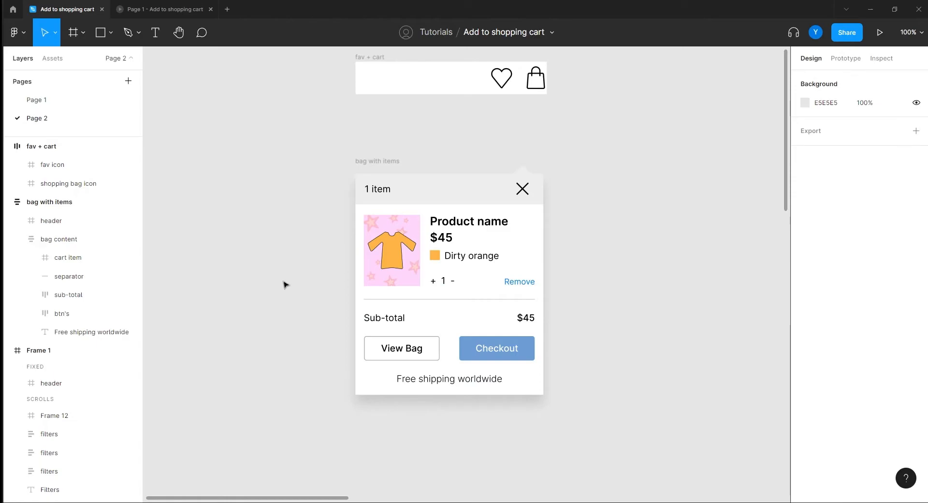
Step: Place a copy of the shopping bag icon on the canvas above the fav + cart frame
scroll(503, 233, up, 3)
scroll(503, 233, right, 2)
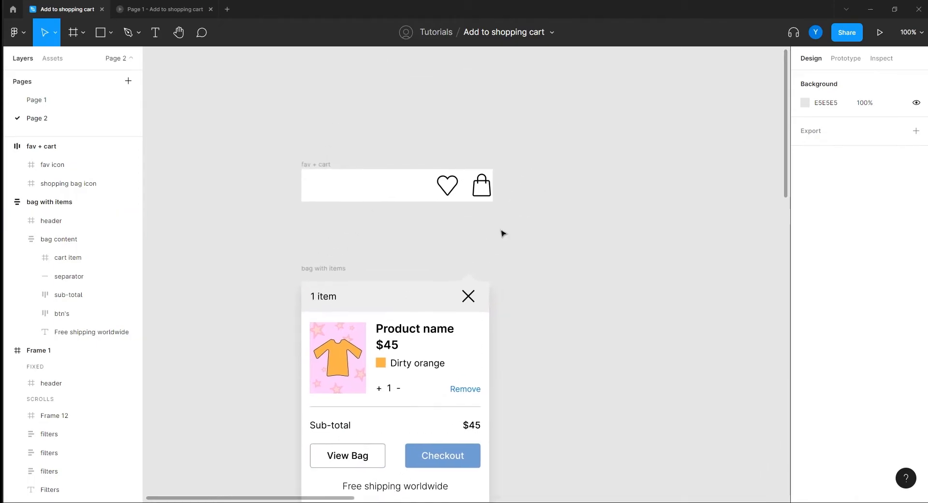
click(481, 188)
drag(481, 189, 311, 111)
scroll(462, 137, up, 2)
scroll(462, 137, left, 1)
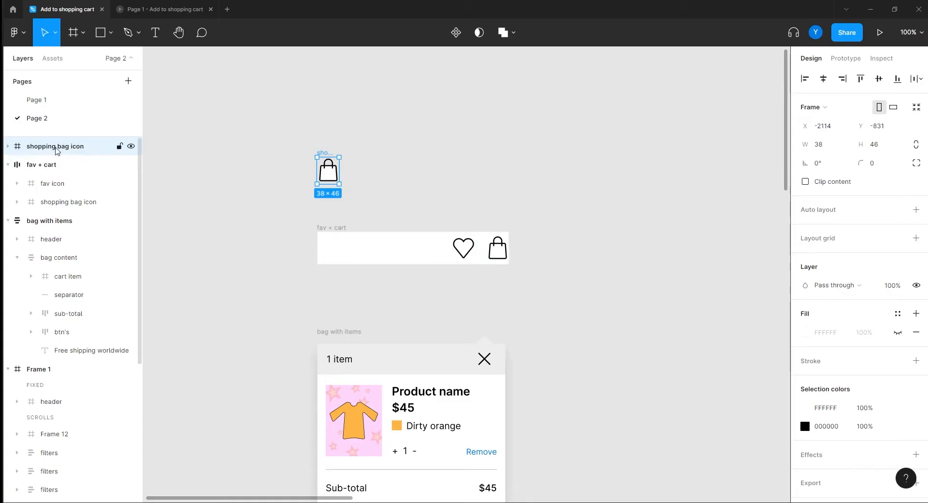
Step: Rename the copied bag icon frame as "shopping bag icon / default"
double_click(90, 148)
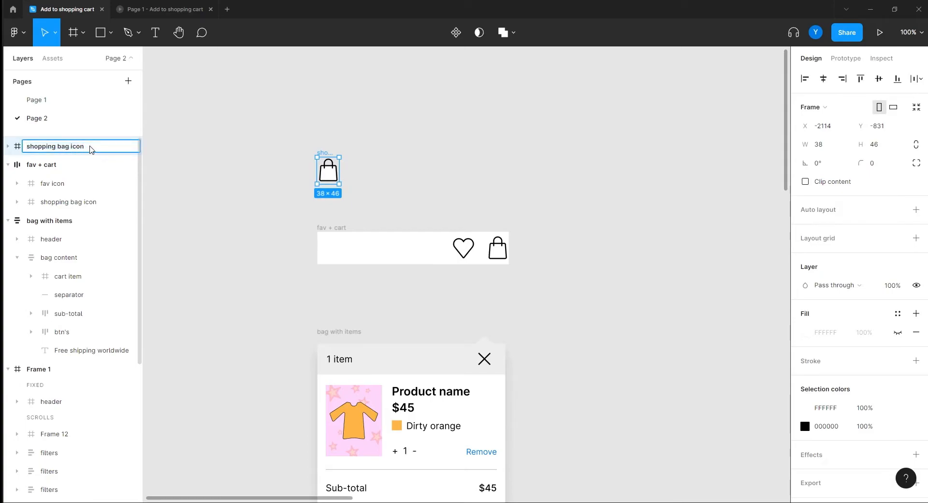
text(/ default)
key(Return)
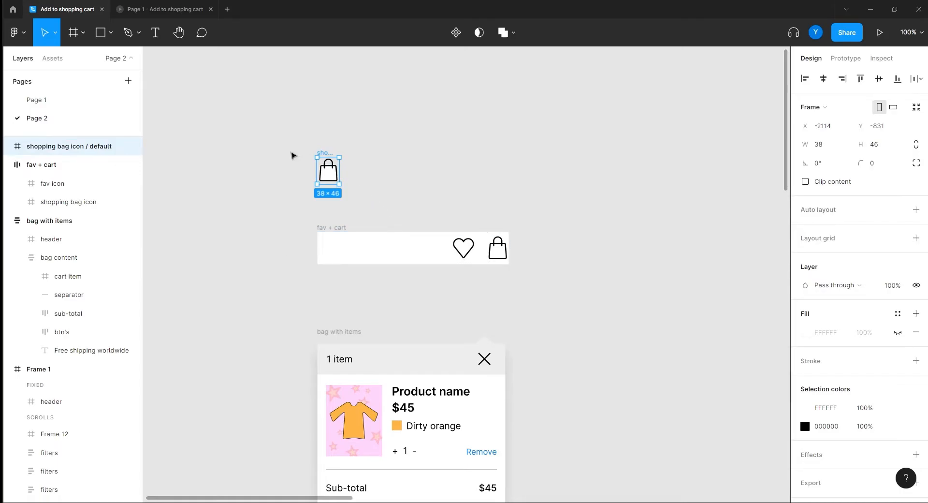
Step: Duplicate the default shopping bag icon and rename the copy as "shopping bag icon / 1"
key(ctrl+d)
double_click(93, 150)
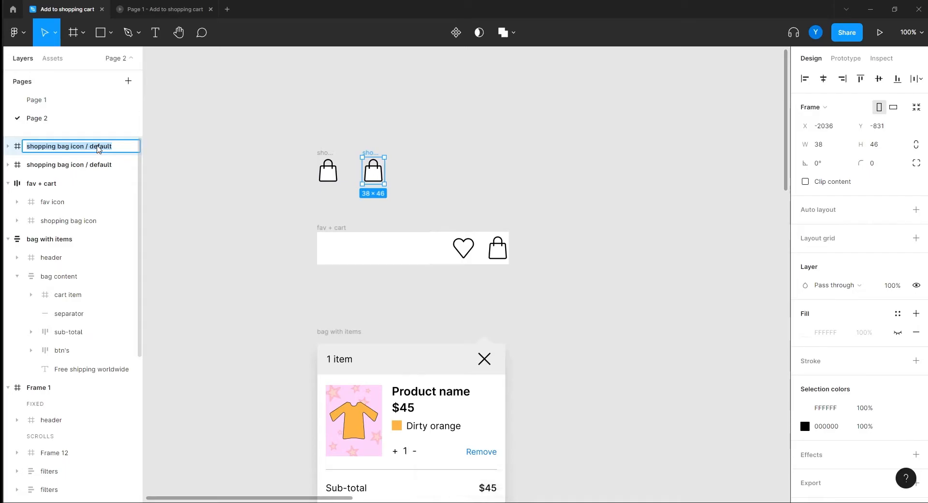
click(122, 149)
key(BackSpace)
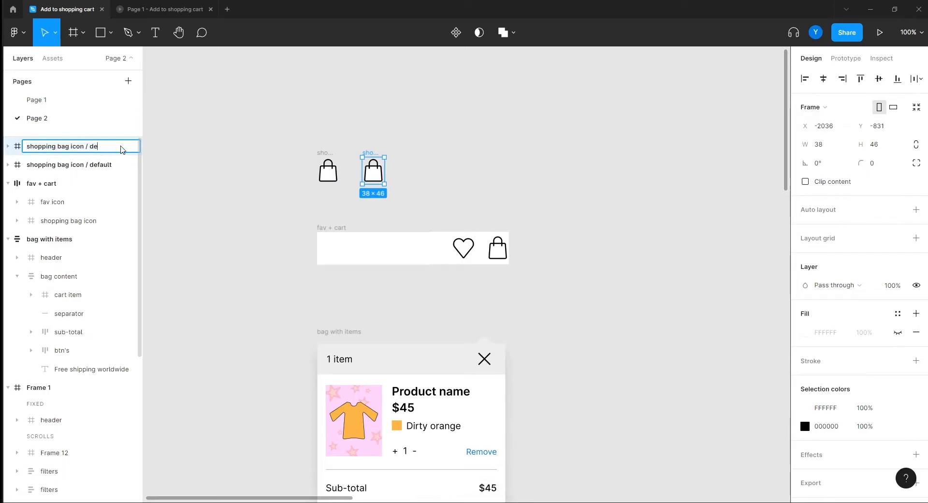
text(1)
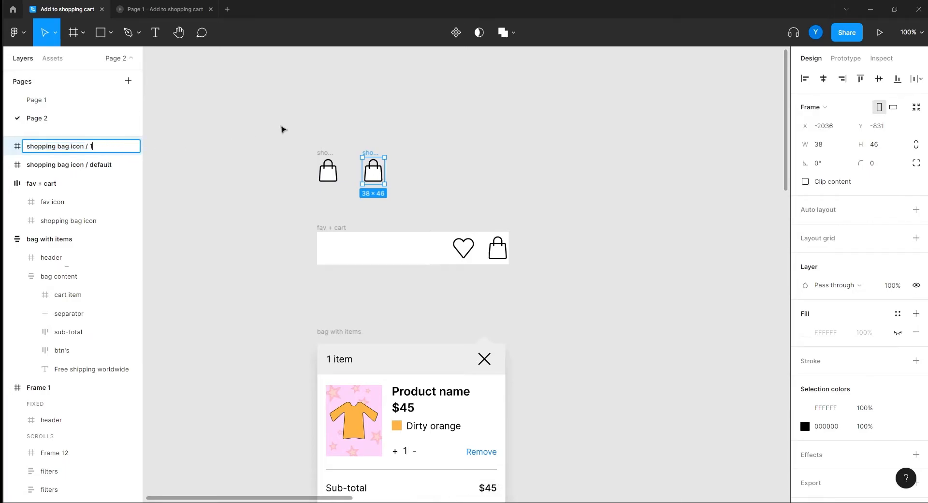
Step: Fill the bag body rectangle of shopping bag icon / 1 with black behind its white number
drag(272, 142, 353, 219)
key(ctrl+plus)
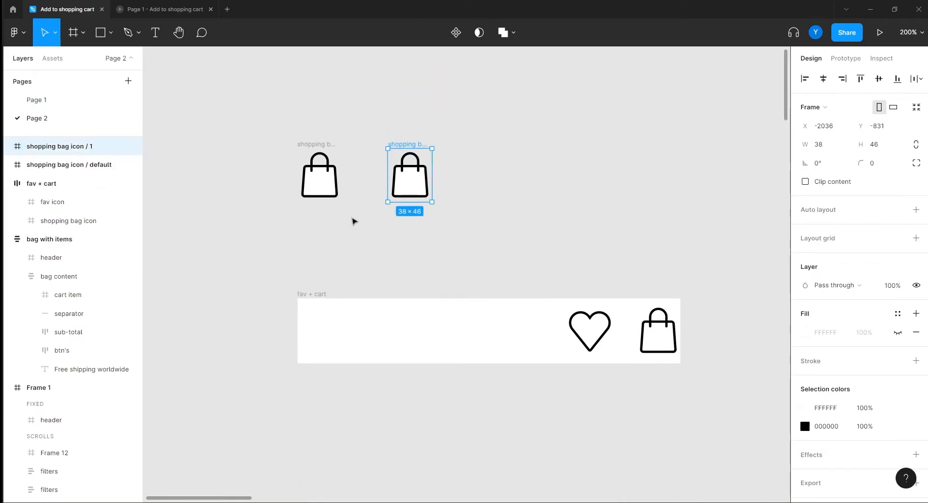
double_click(408, 191)
click(459, 195)
click(427, 190)
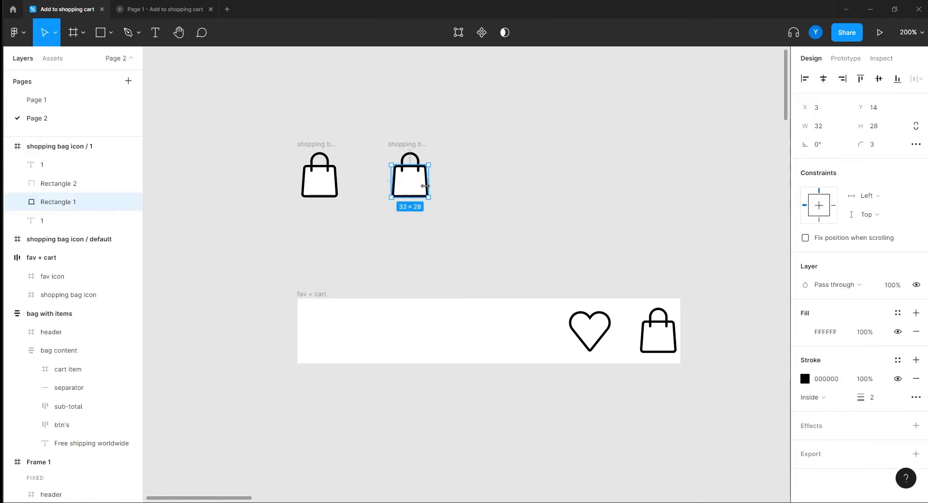
click(319, 190)
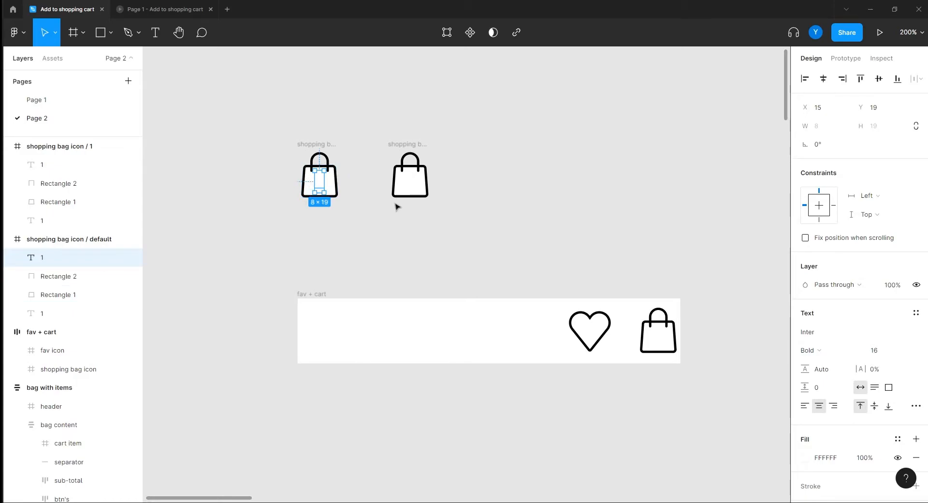
click(409, 186)
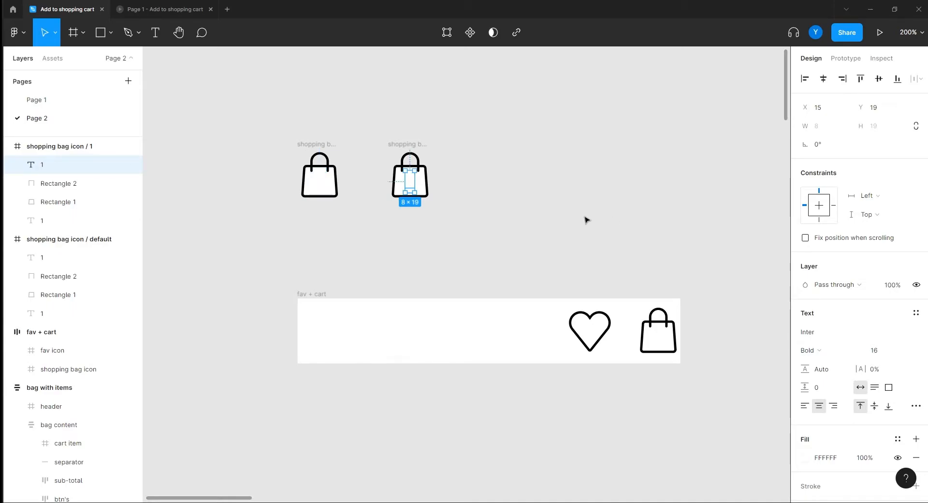
click(424, 185)
click(805, 332)
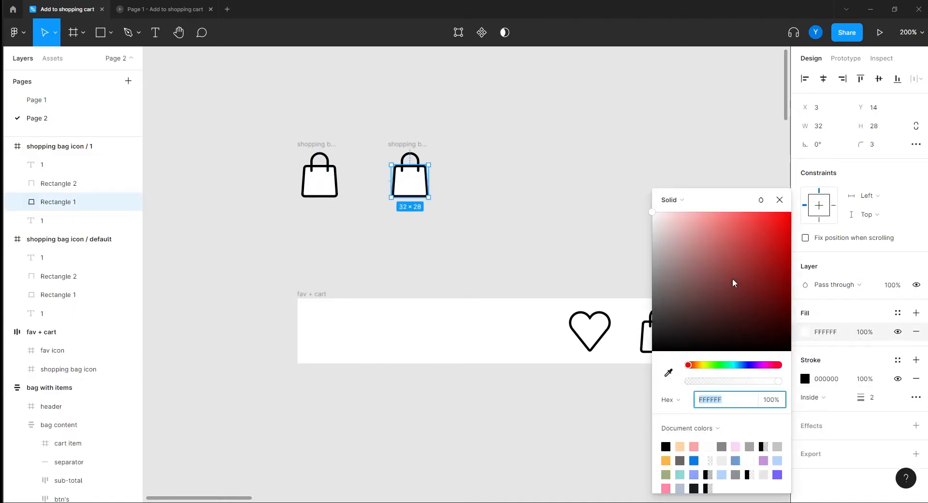
drag(738, 289, 632, 362)
click(333, 244)
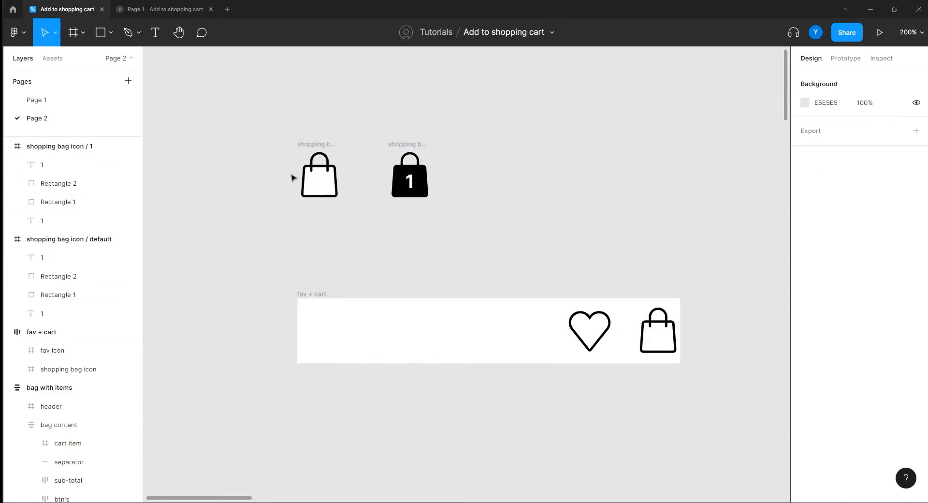
Step: Try moving the white 1 text out of the default shopping bag icon, and undo the move
click(319, 186)
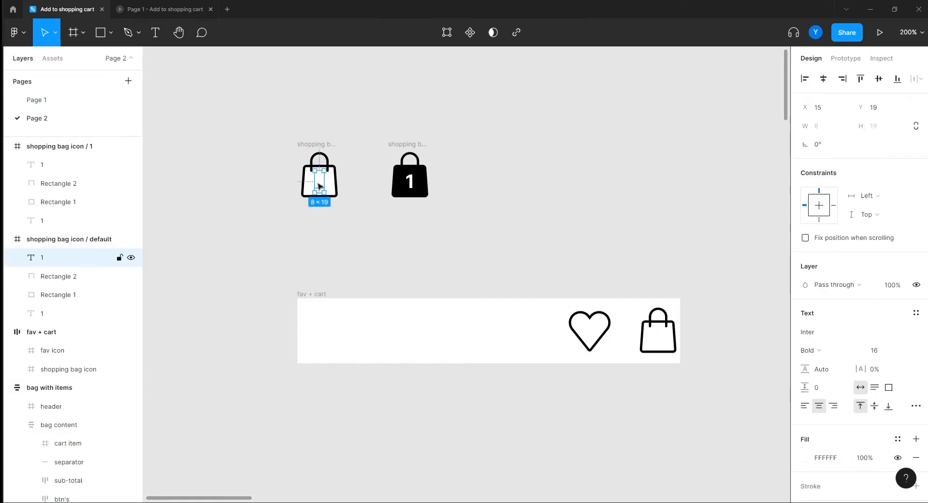
drag(319, 187, 238, 218)
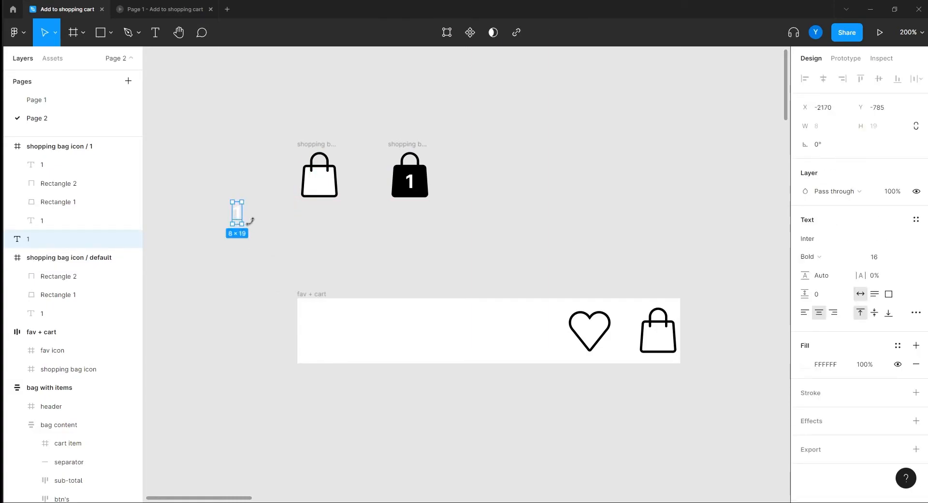
key(ctrl+z)
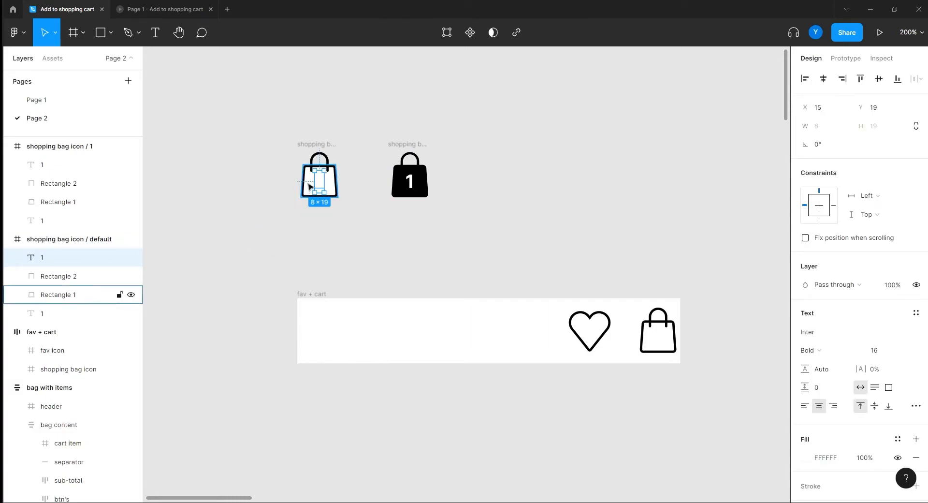
click(310, 184)
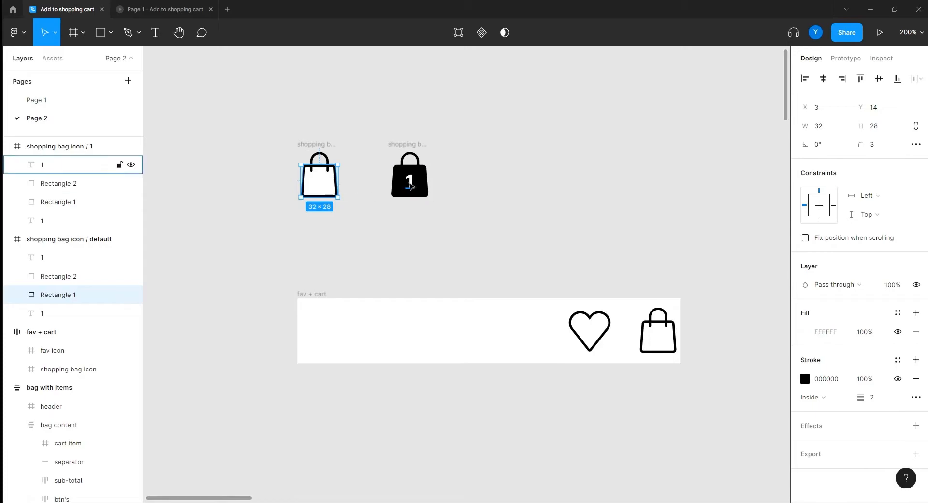
click(441, 263)
Step: Duplicate shopping bag icon / 1 as "shopping bag icon / 2" and change the copy's number to 2
click(413, 166)
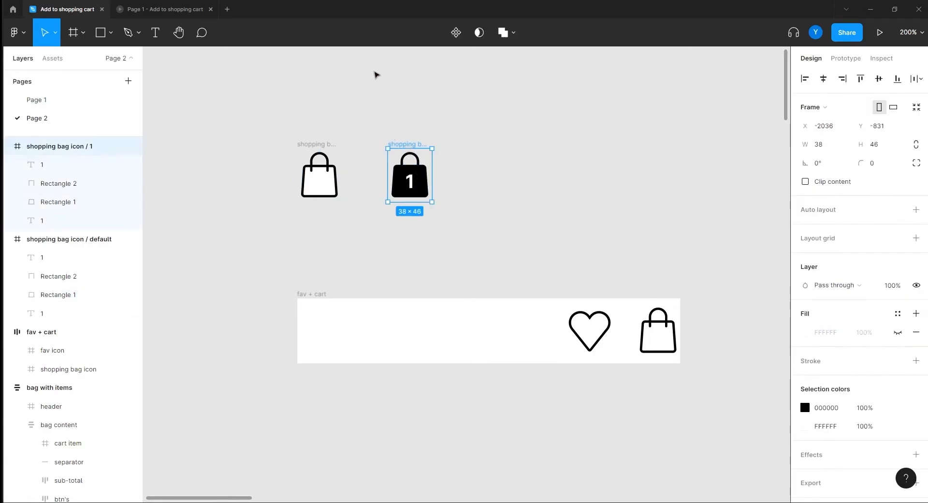
key(ctrl+d)
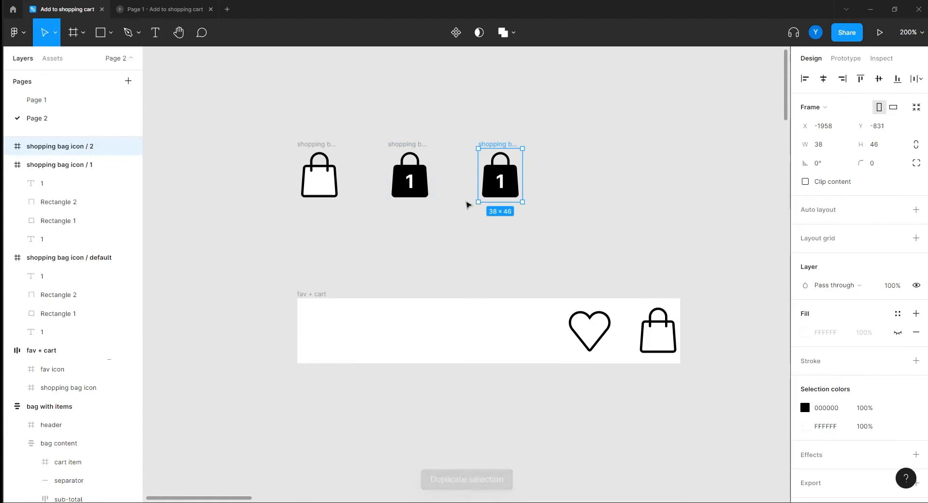
click(503, 187)
double_click(502, 184)
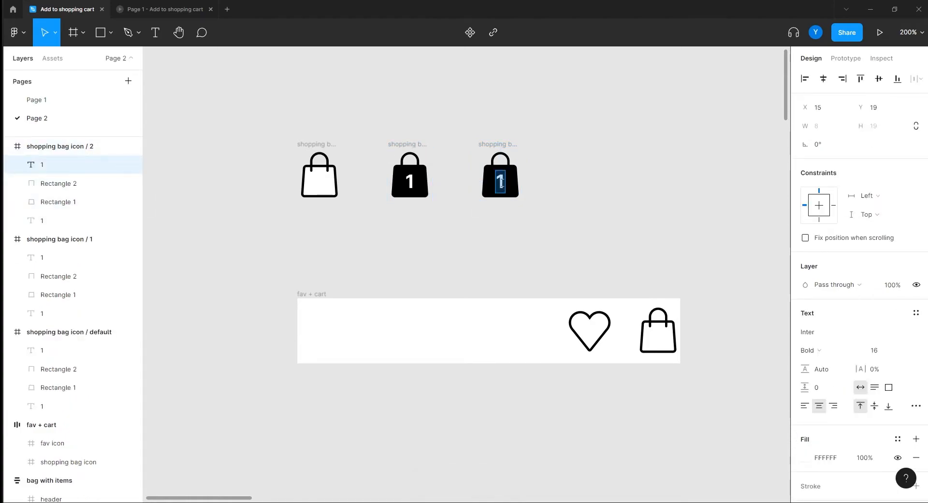
text(2)
key(Escape)
key(Escape)
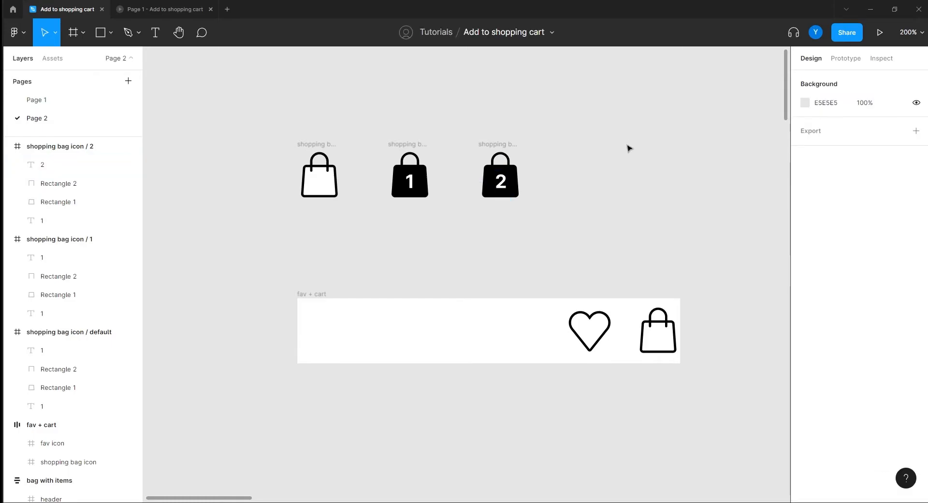
Step: Combine the three shopping bag icon frames into one component set and align its left edge with the fav + cart frame
drag(582, 111, 217, 258)
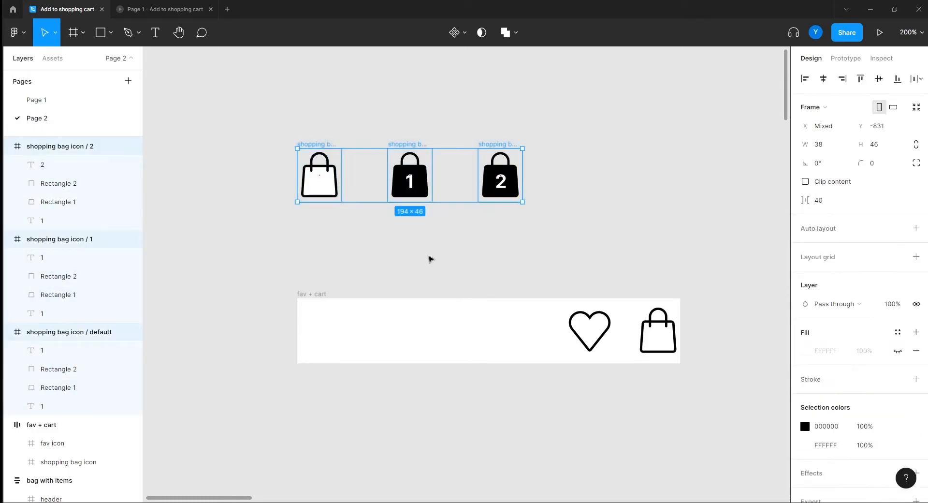
click(463, 33)
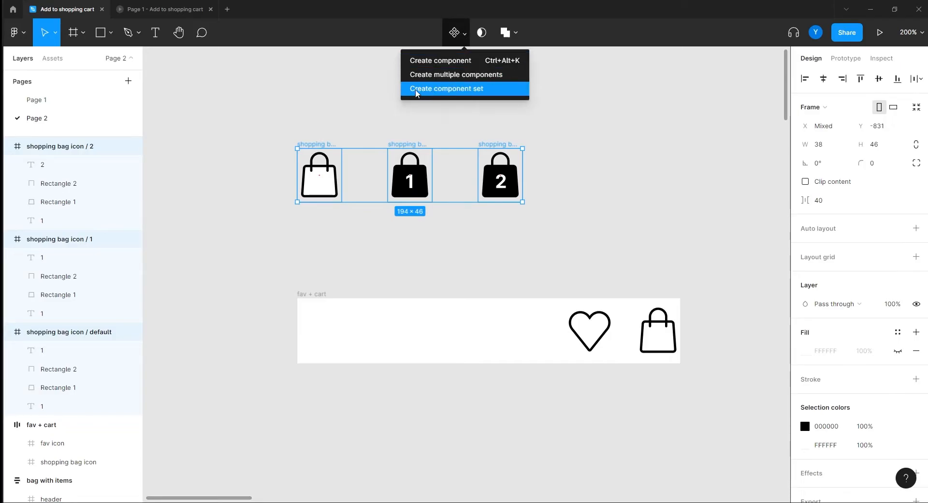
click(436, 90)
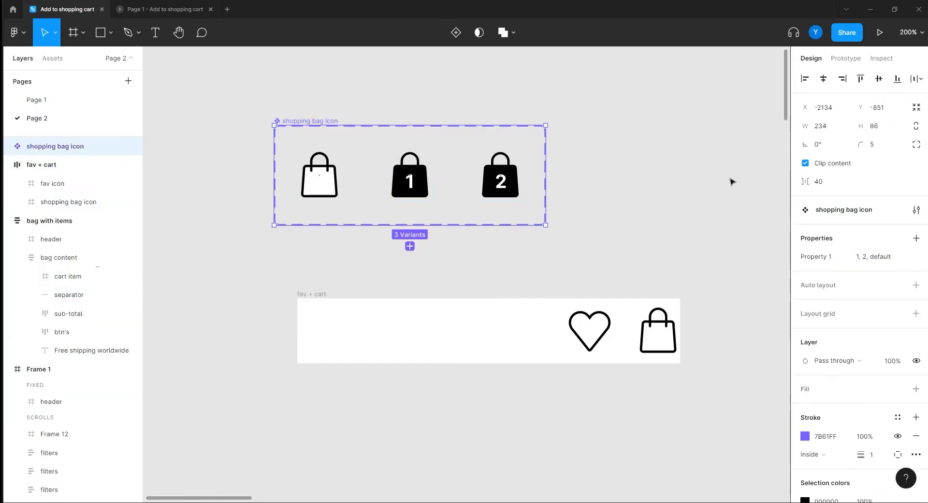
drag(315, 122, 332, 123)
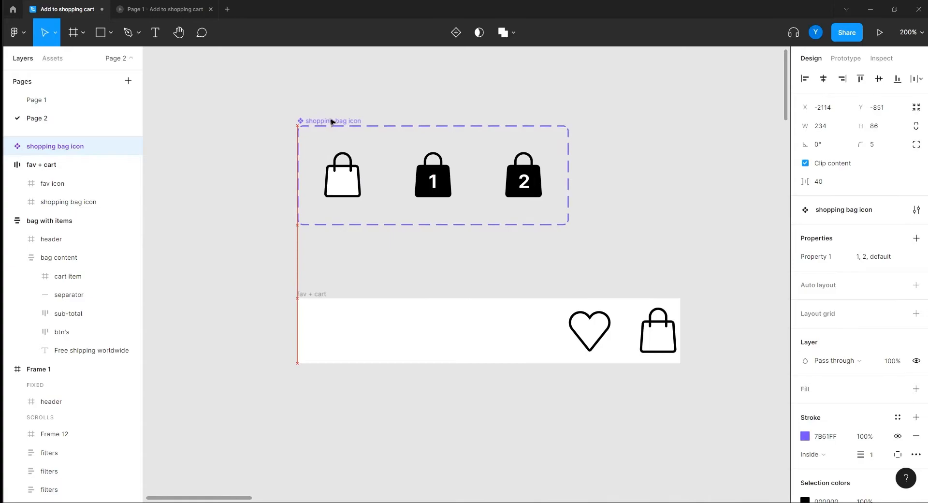
Step: Expand the shopping bag icon component set's layers and collapse its 2, 1 and default variants
click(8, 146)
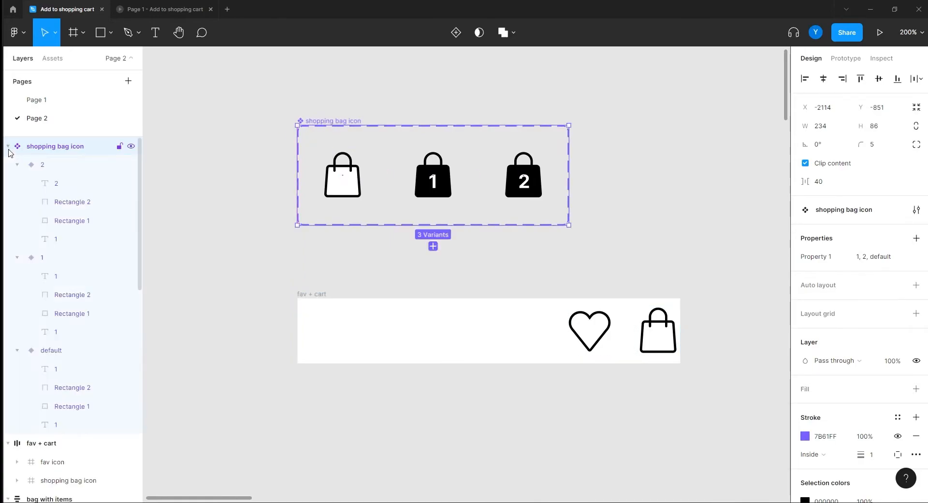
click(17, 165)
click(17, 183)
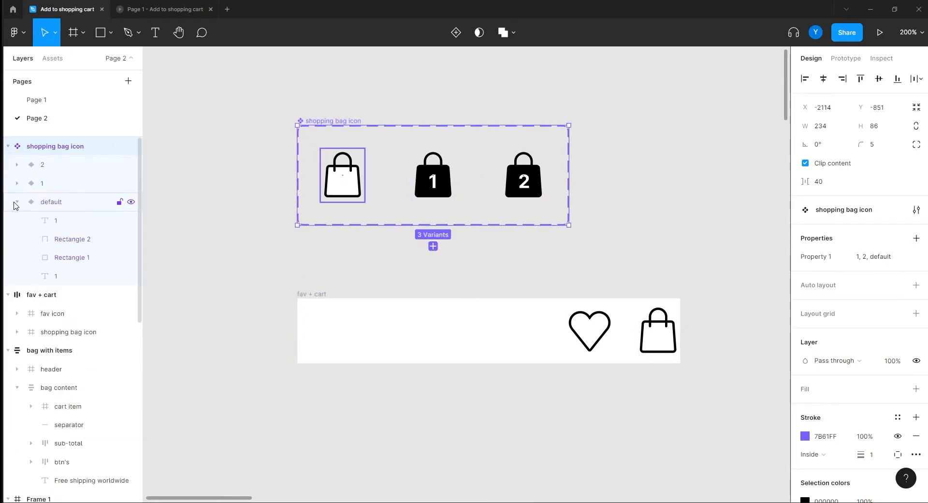
click(17, 201)
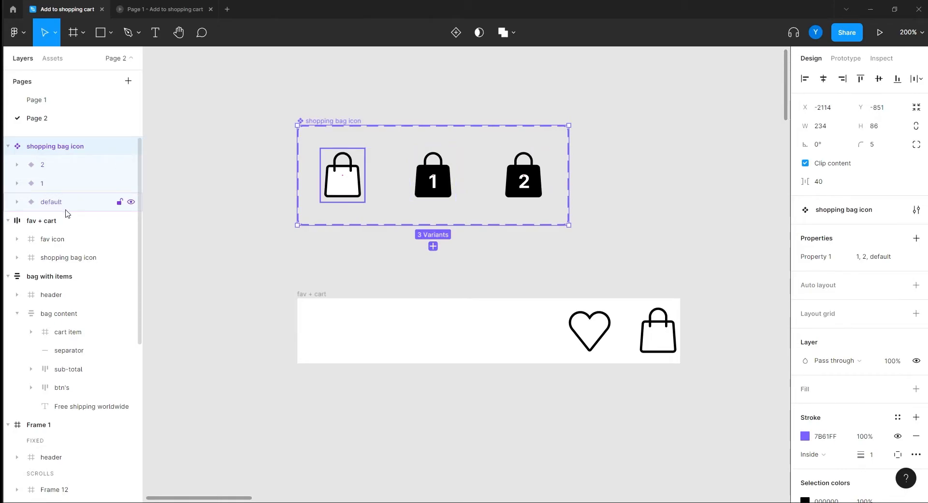
Step: Replace the bag icon in the fav + cart frame with a copy of the component set's default variant
click(295, 289)
scroll(273, 232, down, 3)
click(362, 258)
drag(478, 183, 379, 214)
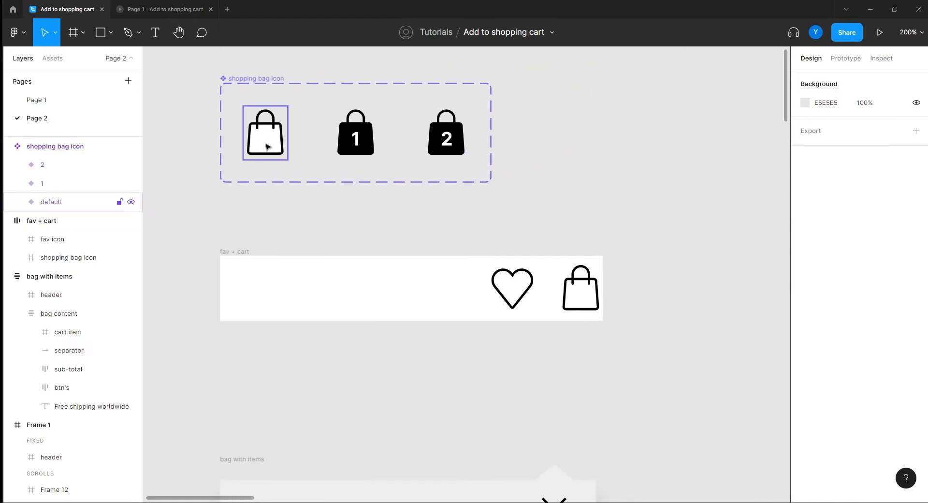
click(256, 137)
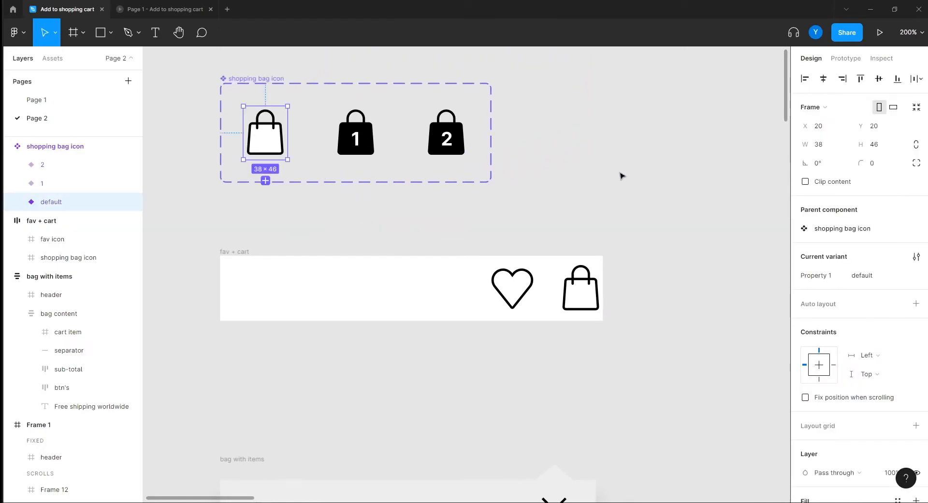
click(576, 296)
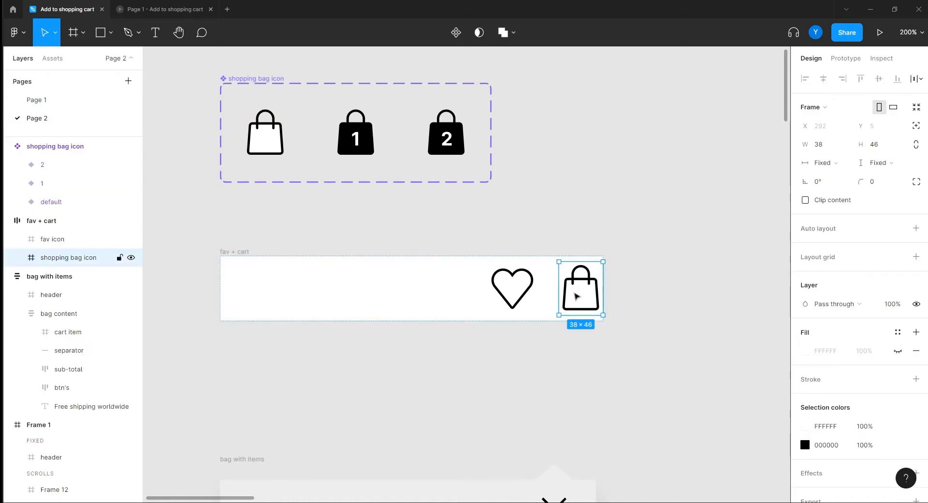
right_click(576, 296)
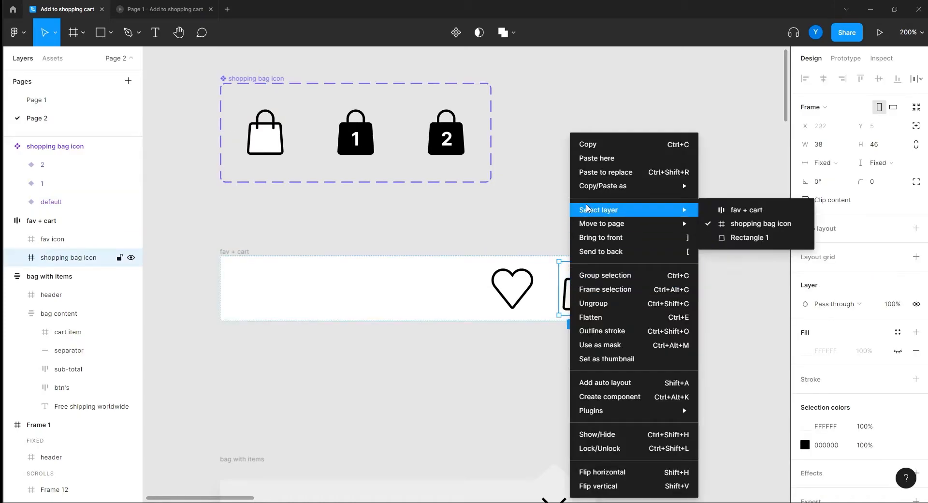
click(599, 170)
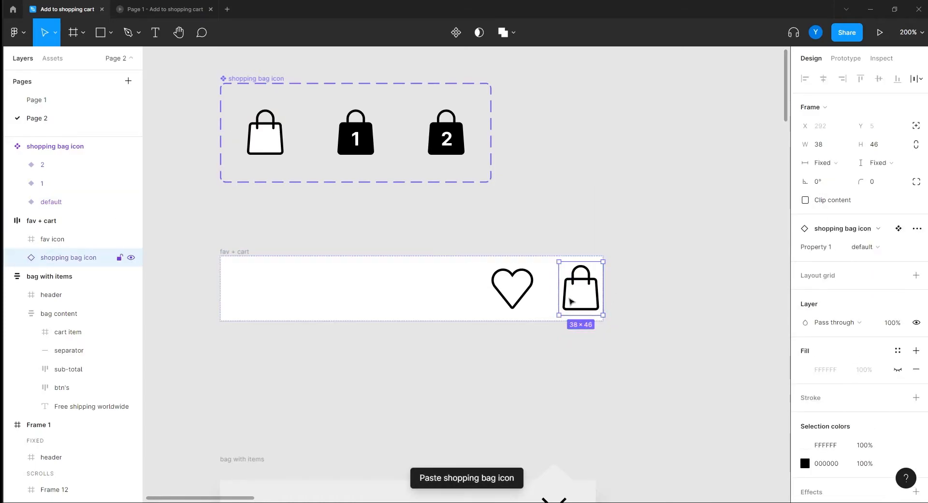
click(584, 232)
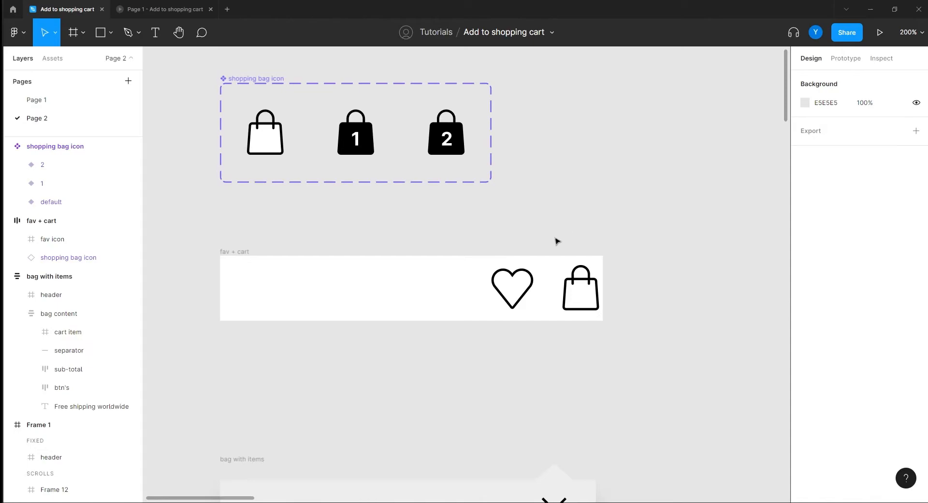
Step: Move the bag with items frame up to sit directly beneath the fav + cart frame
key(shift+0)
scroll(408, 370, down, 3)
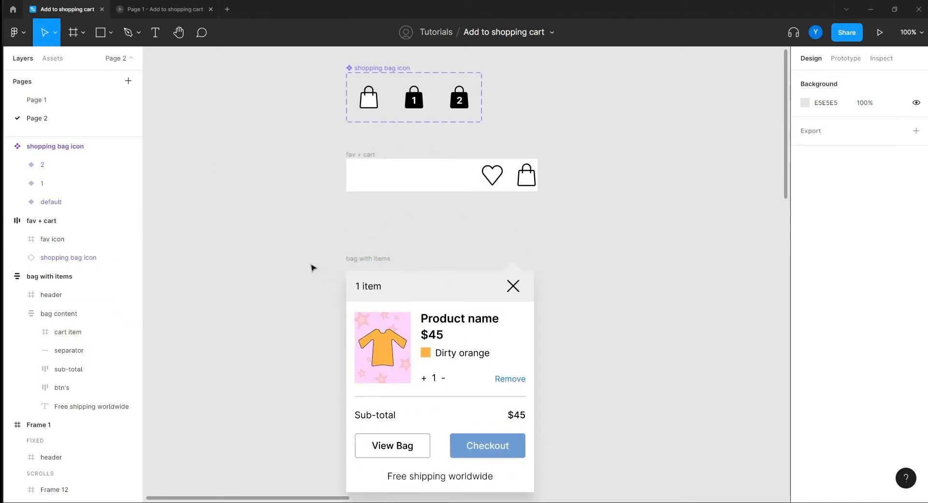
drag(368, 260, 373, 189)
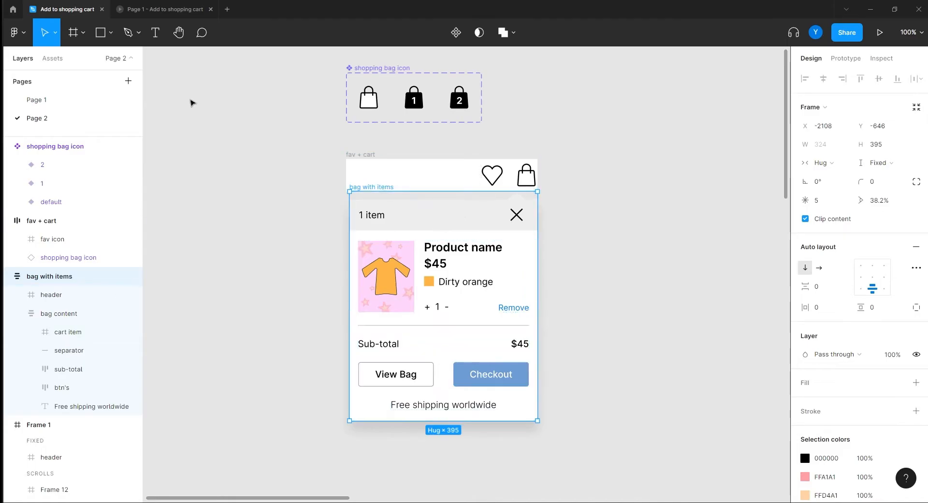
Step: Review the bag dropdown in the finished shopping page prototype, and return to the design file
click(158, 9)
scroll(498, 315, down, 2)
scroll(491, 174, up, 2)
scroll(503, 290, up, 2)
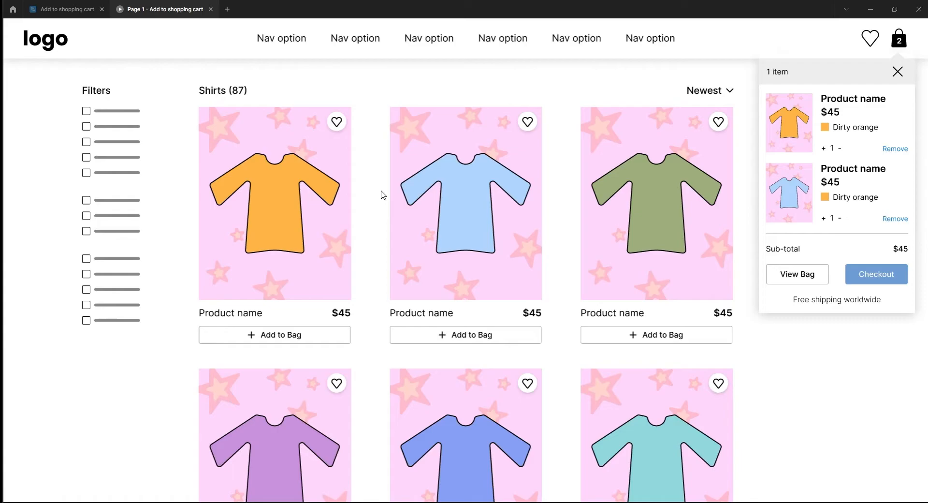
click(68, 9)
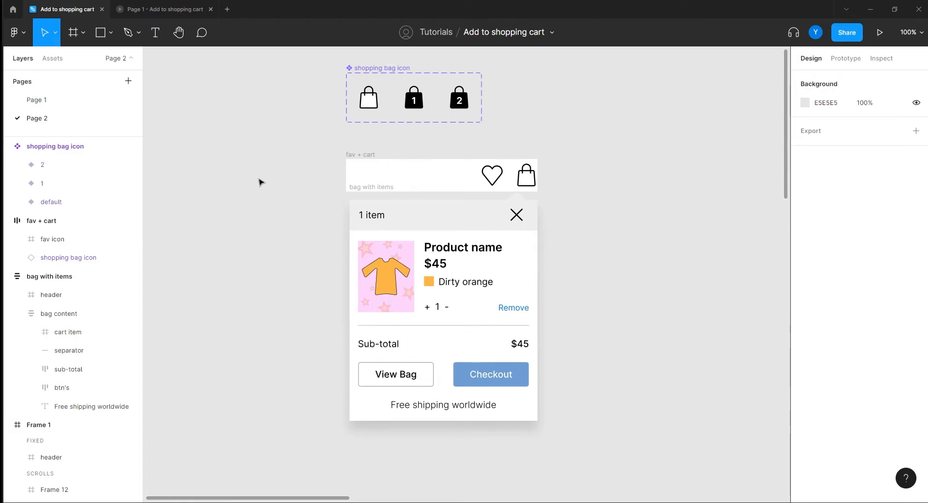
drag(573, 143, 271, 472)
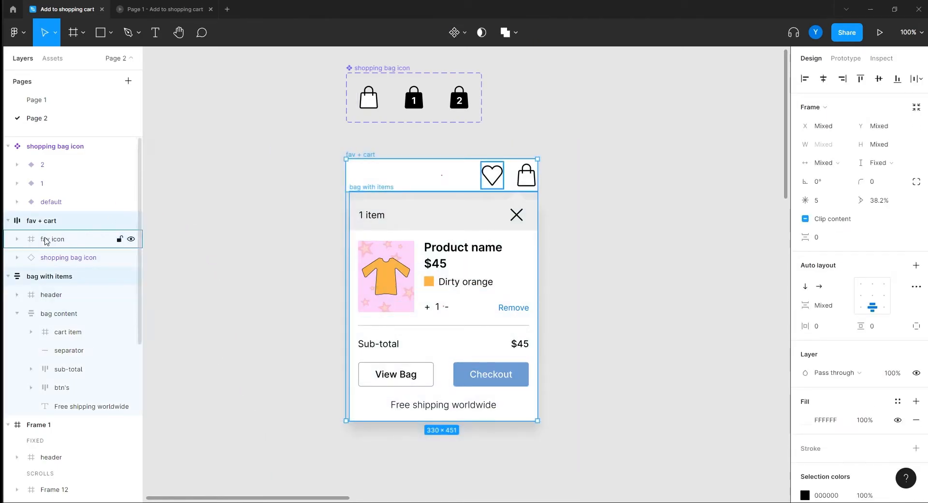
click(242, 218)
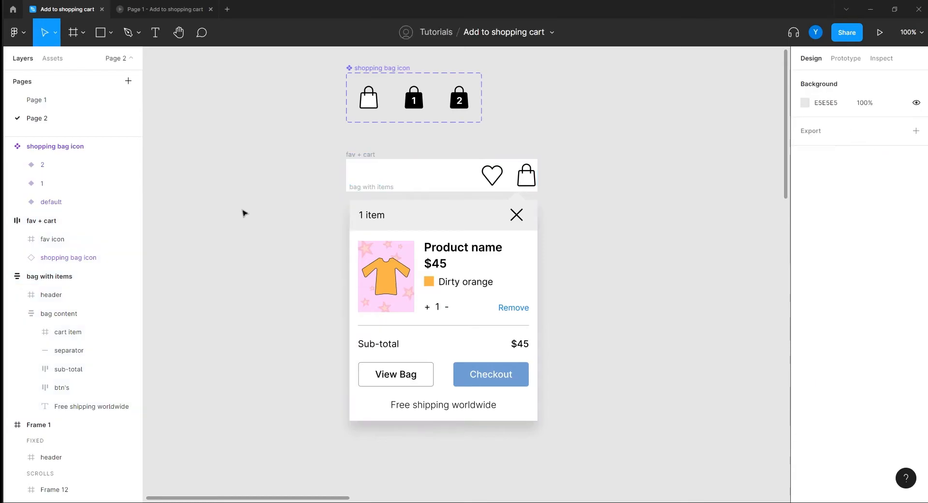
click(360, 154)
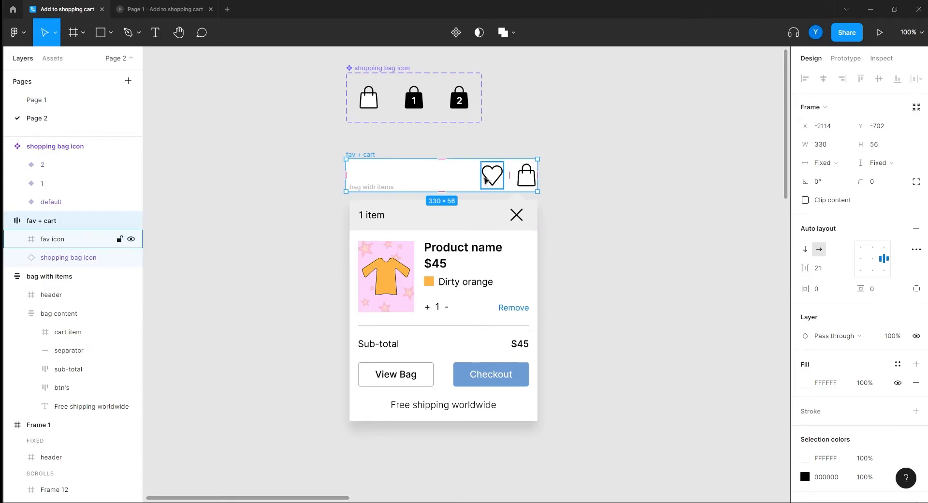
click(294, 193)
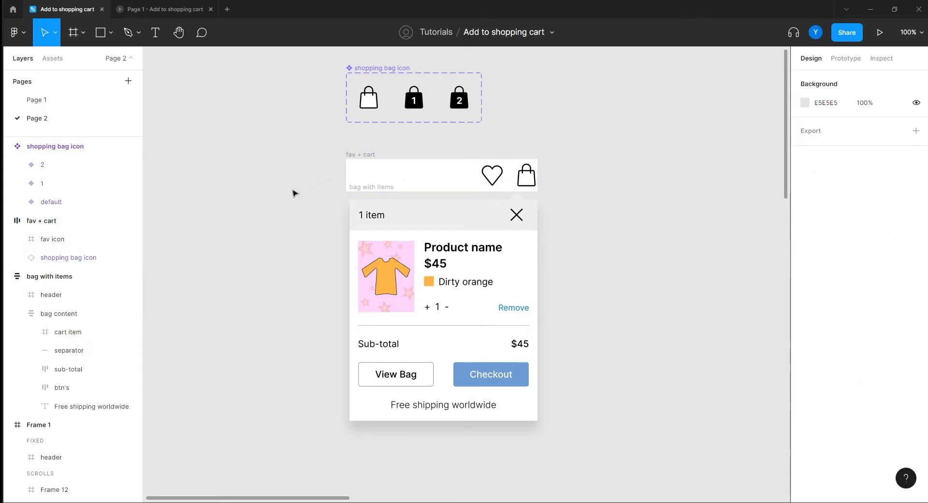
click(357, 159)
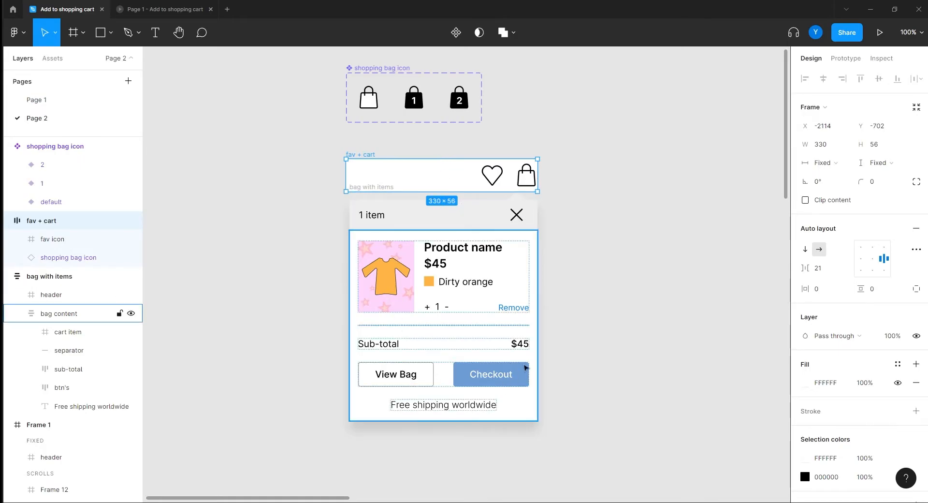
click(259, 370)
drag(544, 454, 291, 220)
click(291, 220)
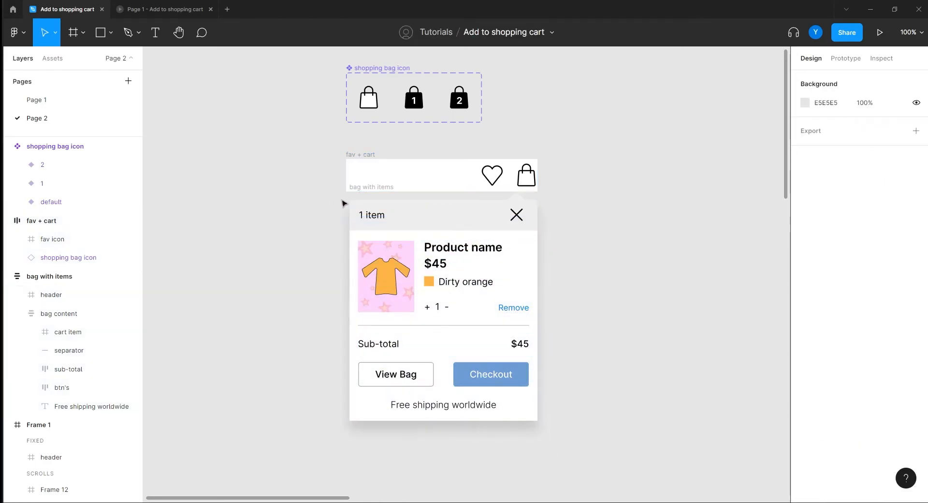
Step: Move the fav + cart frame slightly up from bag with items, and wrap both frames in one vertical auto layout
click(380, 188)
drag(363, 154, 364, 142)
click(363, 187)
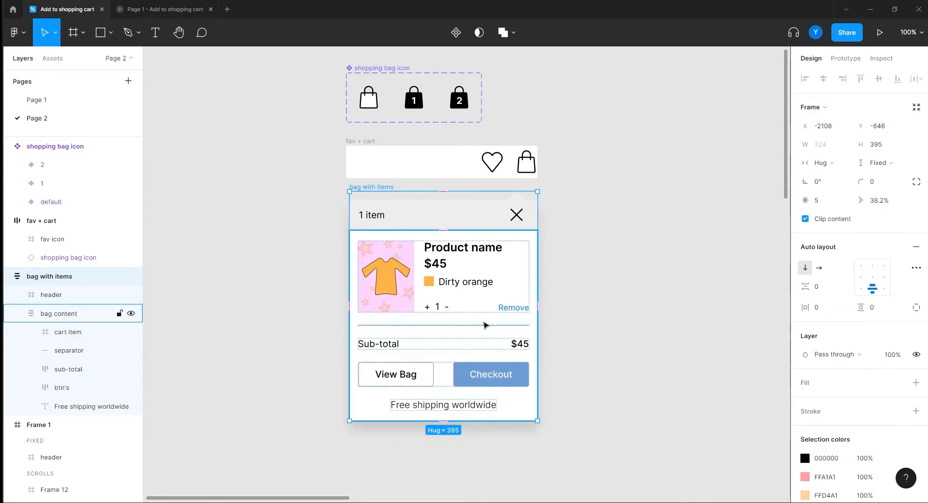
drag(583, 125, 283, 467)
key(shift+a)
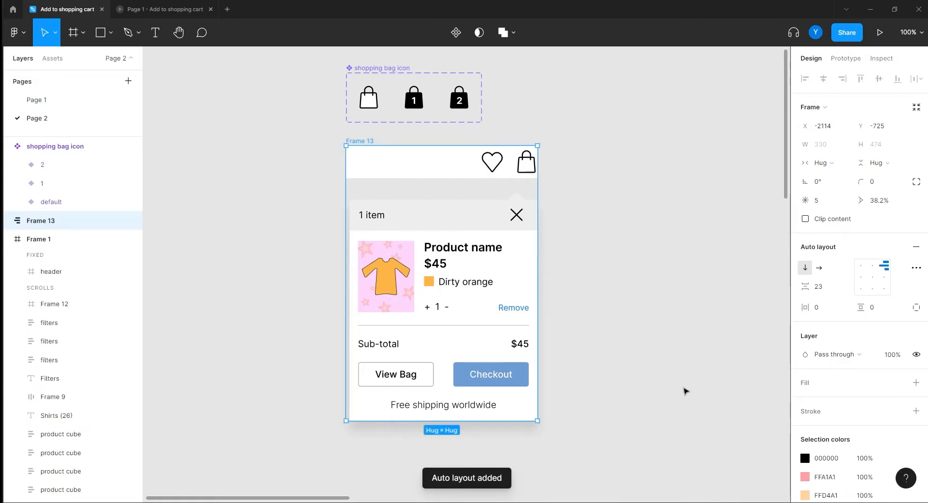
Step: Move the combined auto layout frame down from the component set and set its content alignment to top right
drag(367, 142, 366, 172)
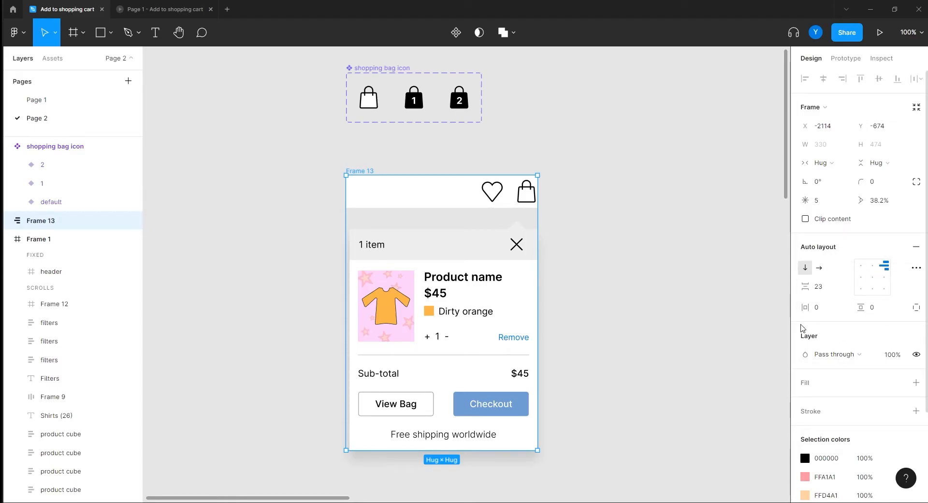
click(860, 265)
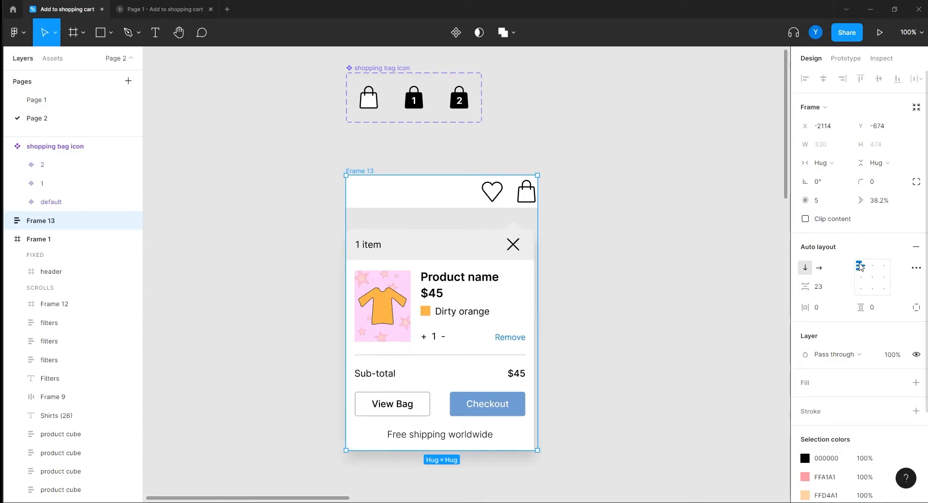
click(887, 266)
Step: Set the fav + cart frame's right padding to 16 using individual padding values
click(431, 203)
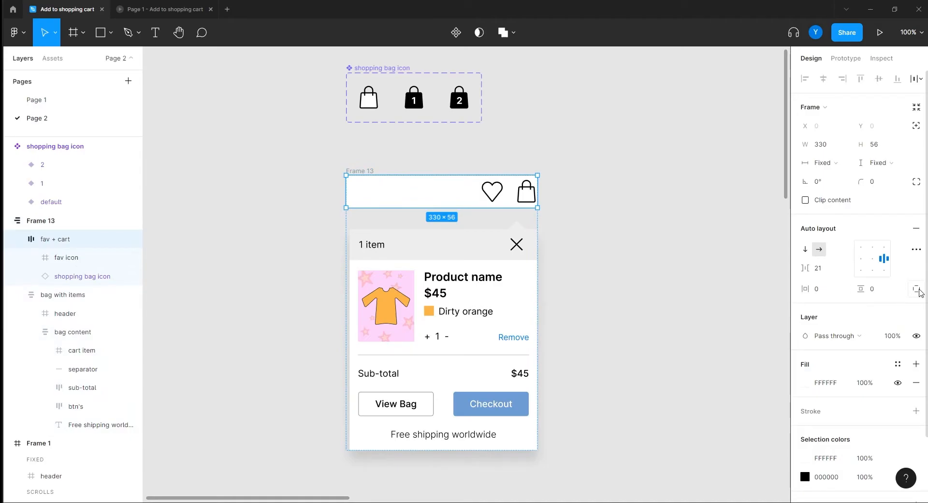
click(916, 289)
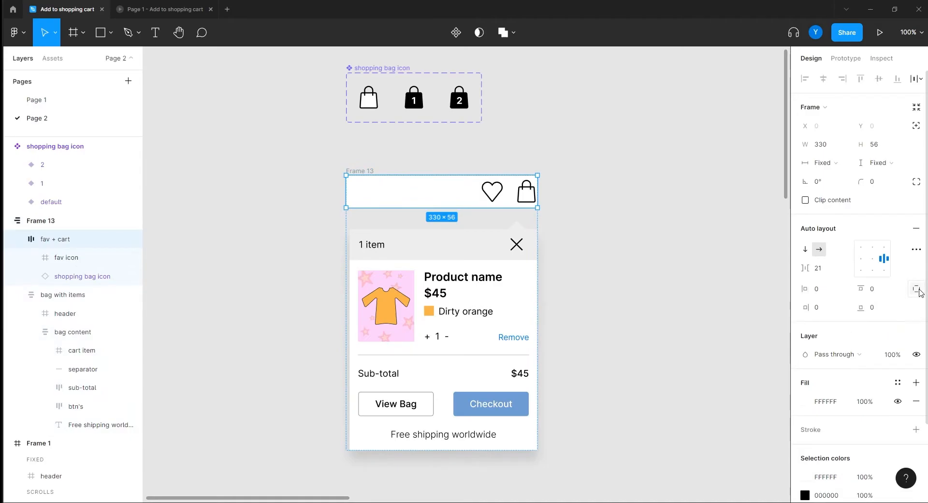
click(820, 311)
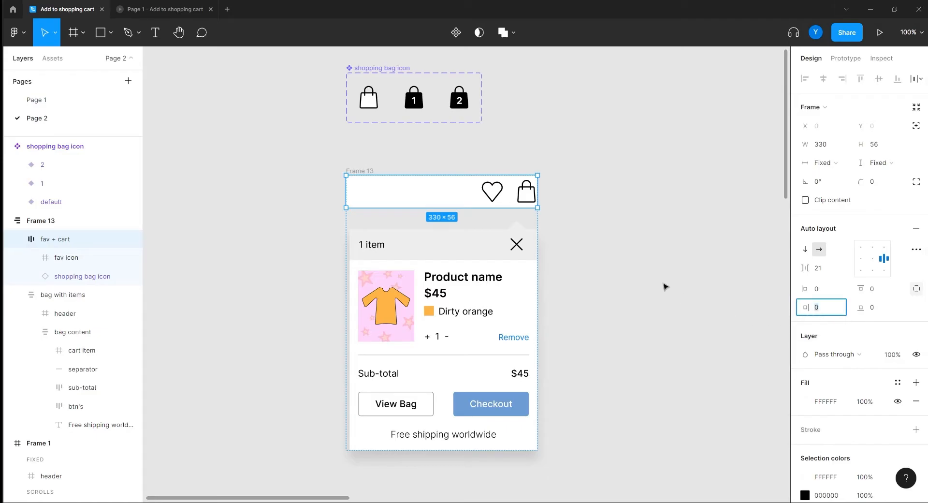
key(Up)
key(Up)
key(Up)
key(Up)
key(Up)
key(Up)
key(Up)
key(Up)
key(Up)
key(Up)
key(Up)
key(Up)
key(Up)
key(Up)
key(Up)
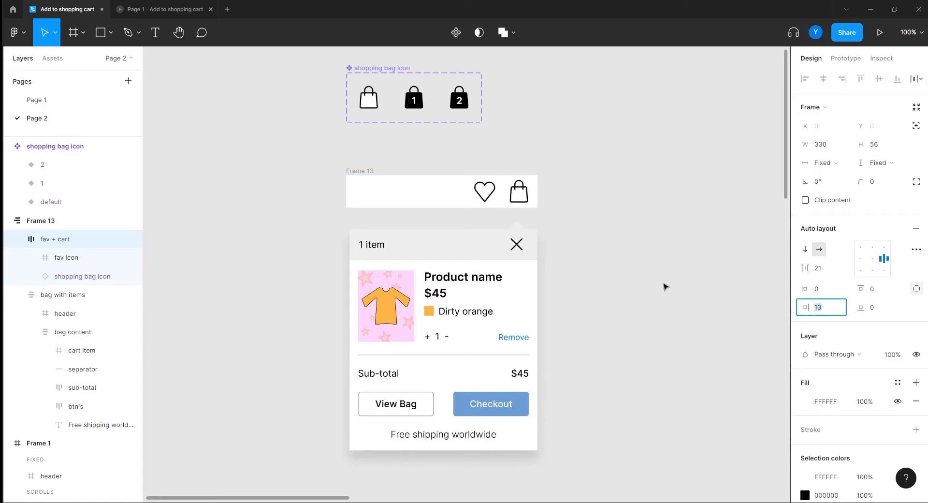
key(Up)
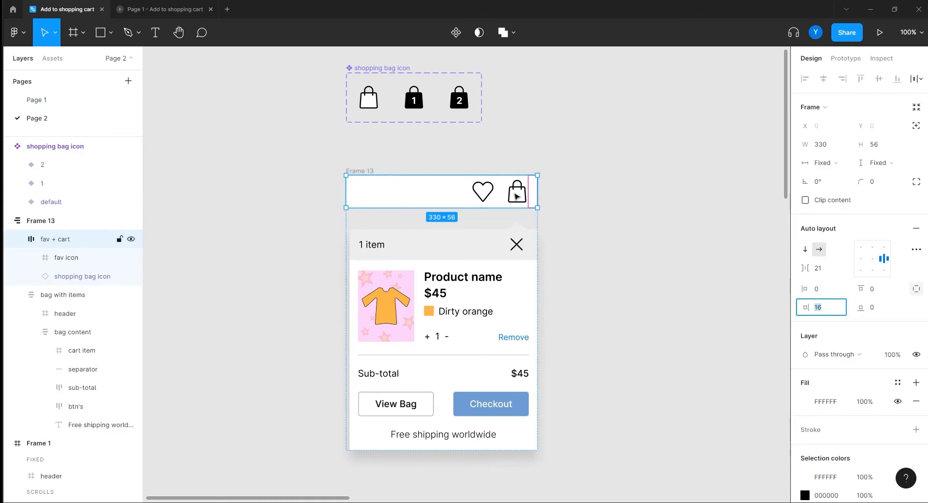
click(578, 236)
Step: Set the vertical spacing between items in Frame 13 to 0
click(363, 174)
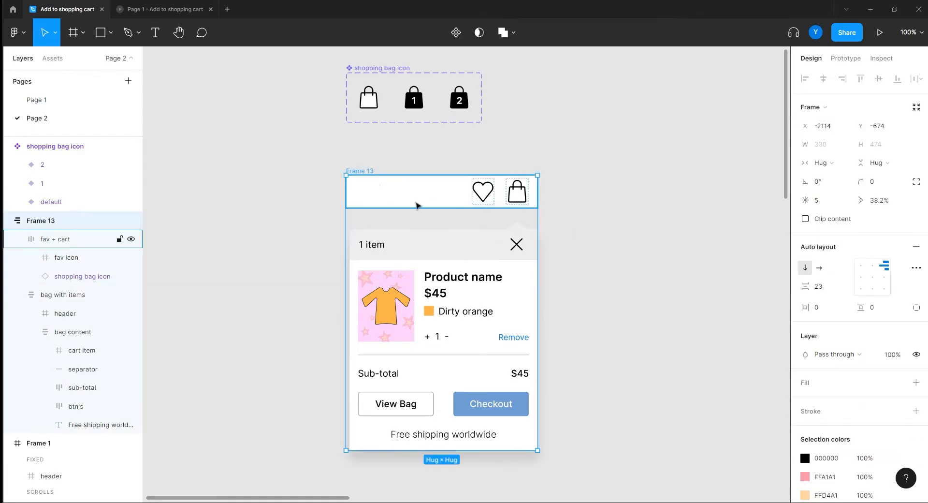
click(820, 286)
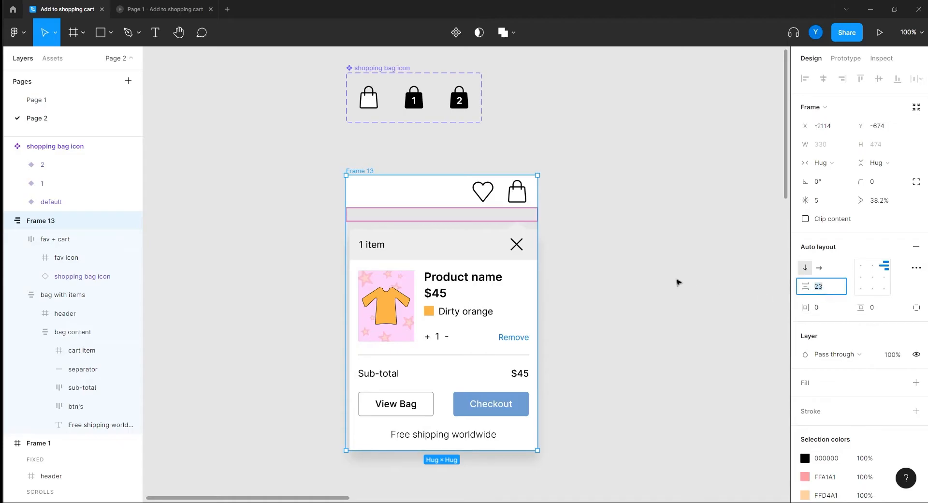
text(0)
key(Return)
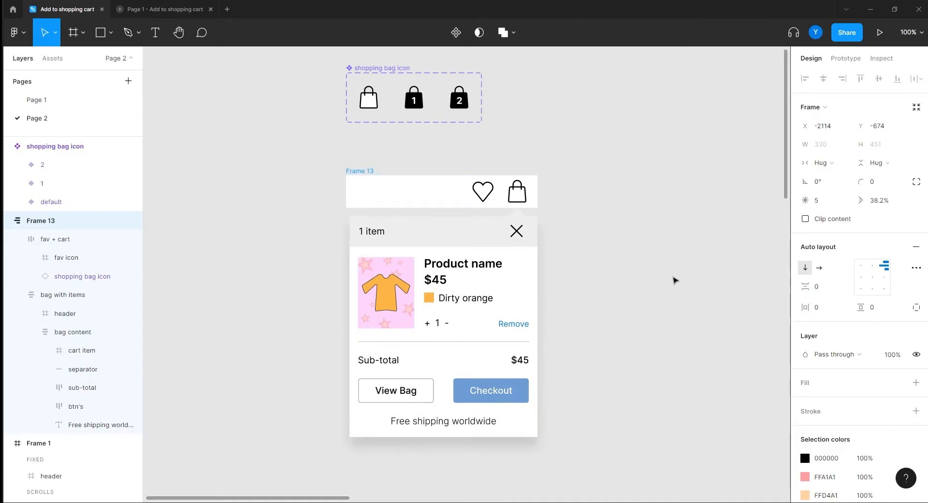
Step: Rename Frame 13 as "shopping bag + icons"
click(623, 267)
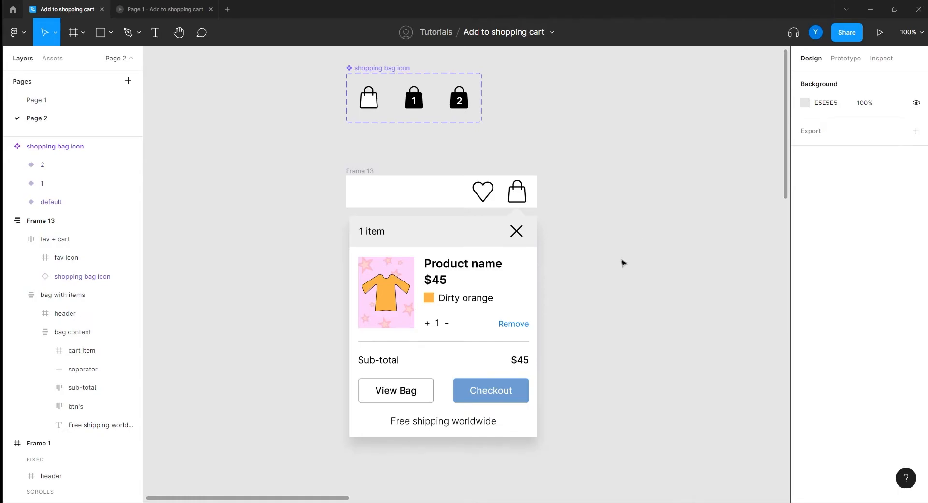
click(362, 172)
double_click(30, 223)
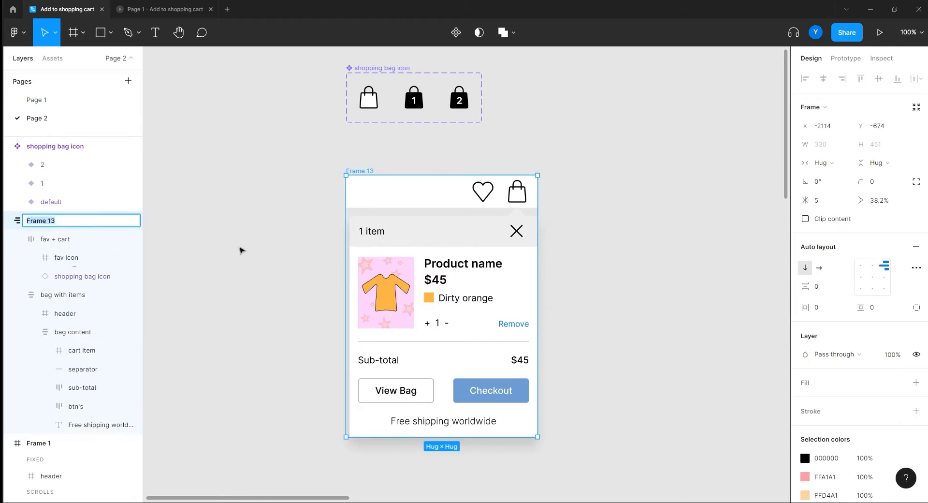
text(shopping bag +)
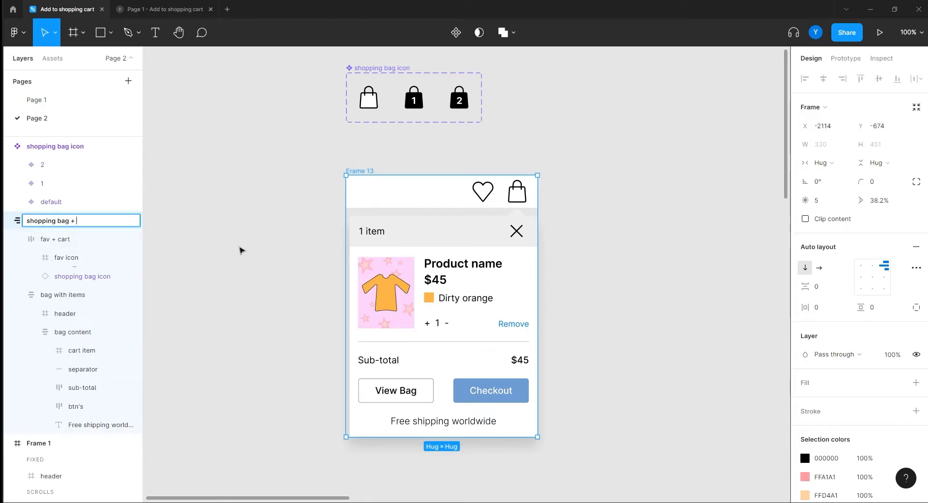
text(ns)
key(Return)
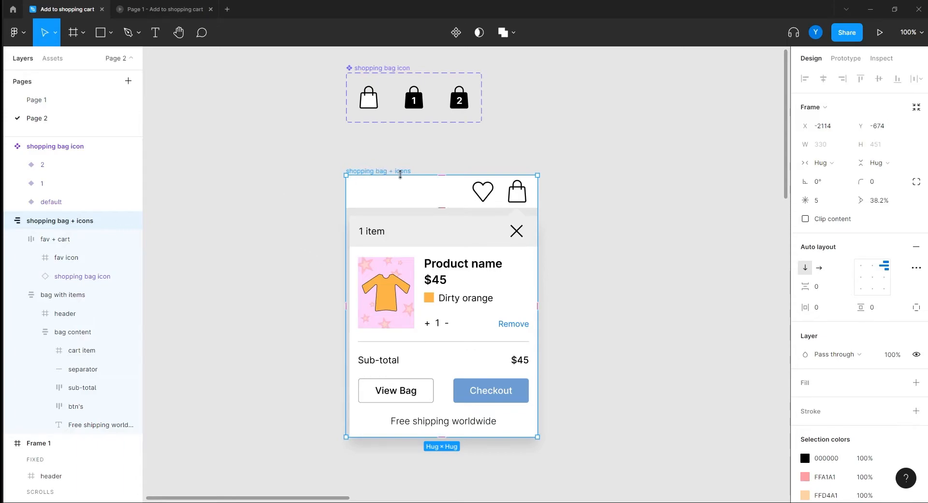
Step: Duplicate the shopping bag + icons frame beside the original and rename the copy "shopping bag + icons / 0 items"
drag(407, 174, 646, 175)
drag(495, 263, 409, 260)
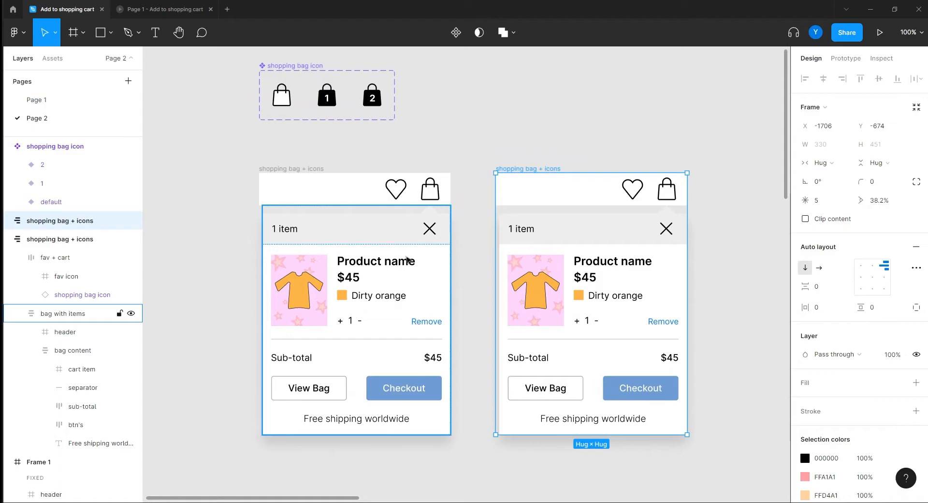
double_click(61, 222)
click(101, 222)
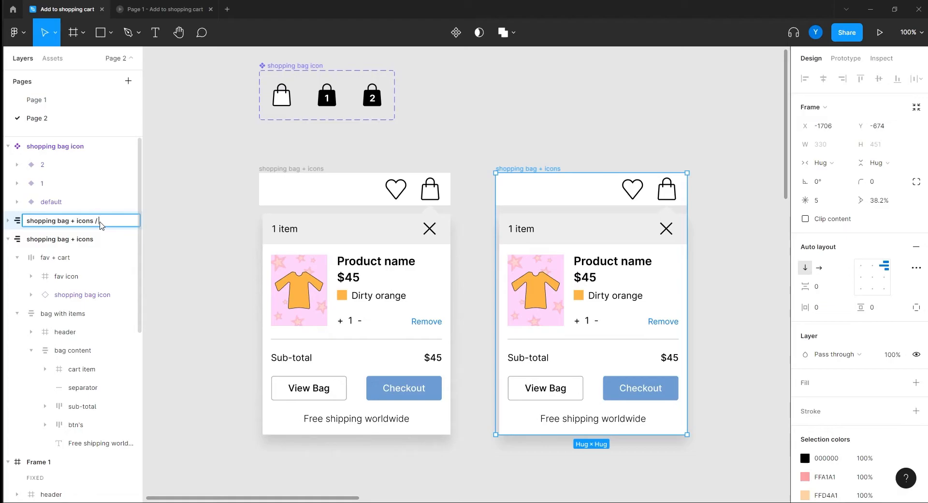
text(0 items)
key(Return)
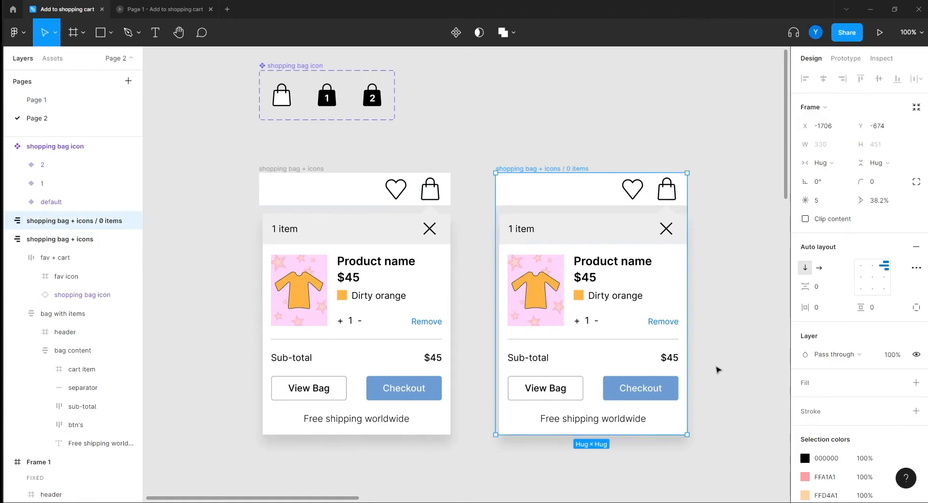
Step: Try shortening the bag with items frame in the 0 items copy to a height of about 103, and undo it
click(529, 433)
drag(532, 436, 533, 265)
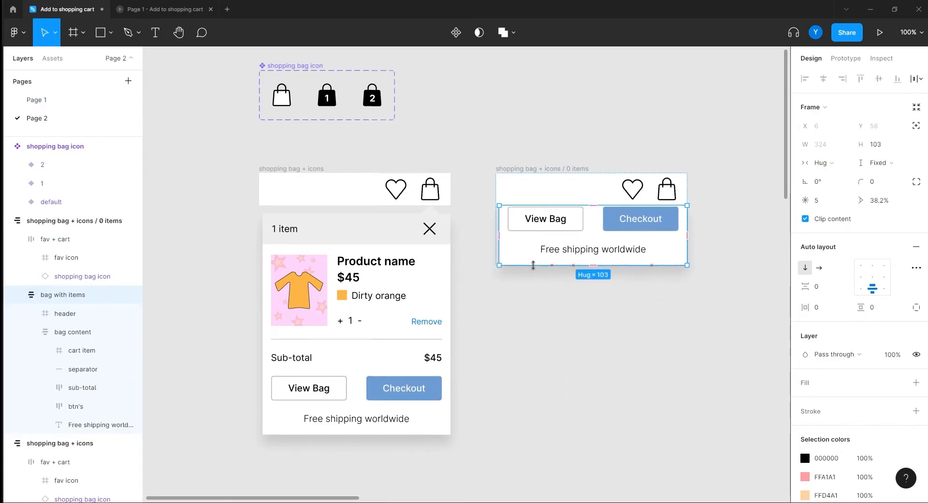
key(ctrl+z)
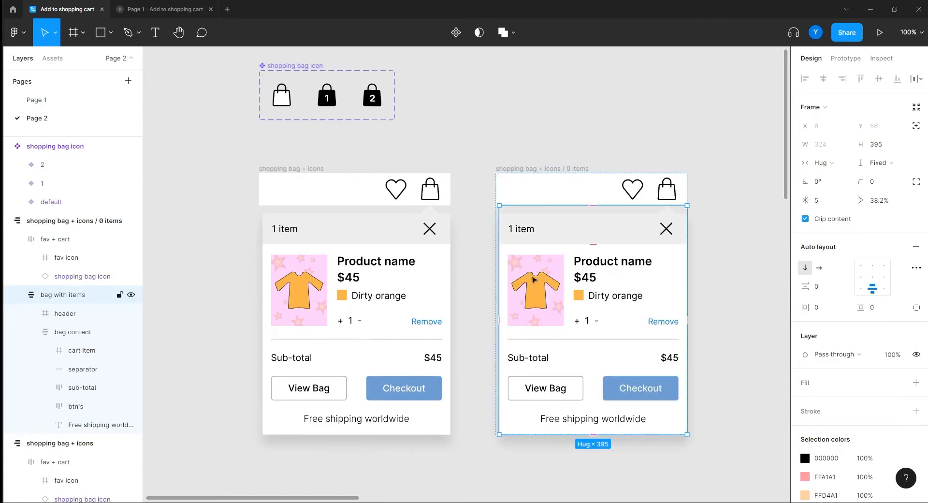
click(755, 293)
Step: Try aligning the copy's bag with items contents to top center and shrinking the frame's height to about 6
click(645, 302)
click(873, 266)
drag(544, 435, 548, 211)
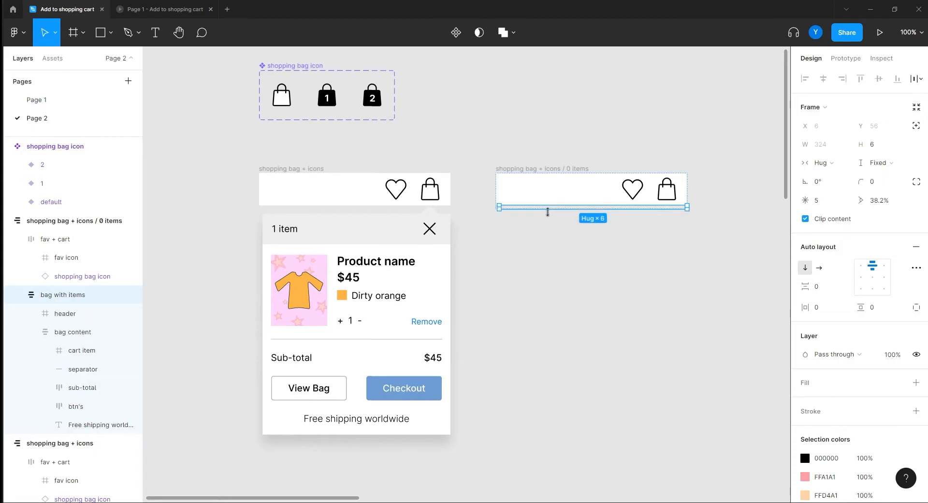
double_click(548, 211)
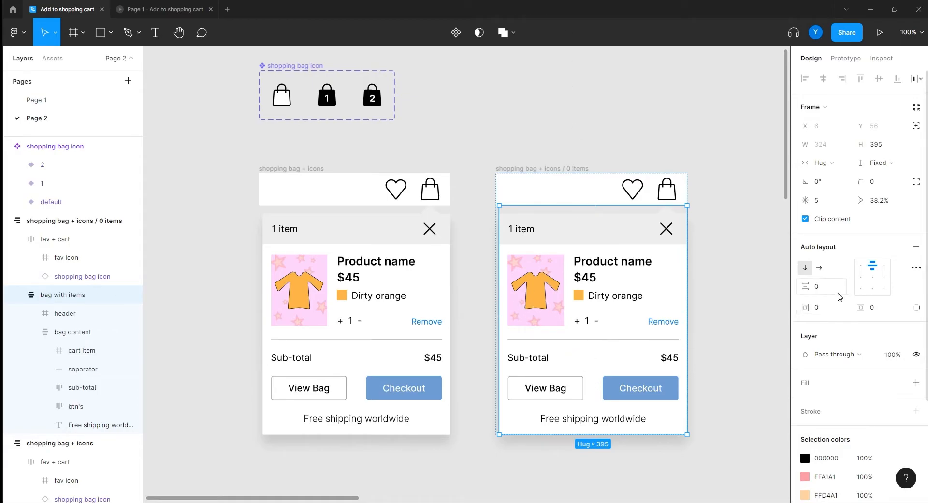
Step: With its contents aligned to bottom center, shrink the copy's bag with items frame to height 1 and set its opacity to 0%
click(873, 288)
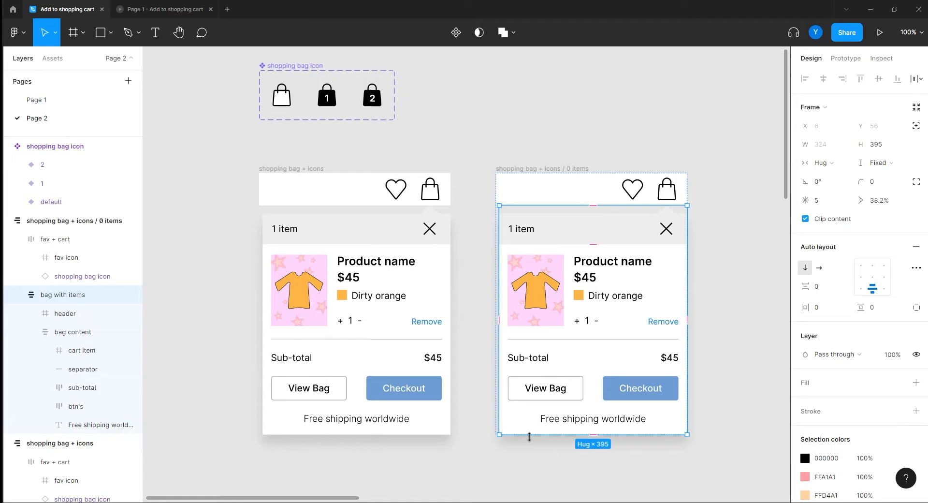
drag(529, 437, 525, 205)
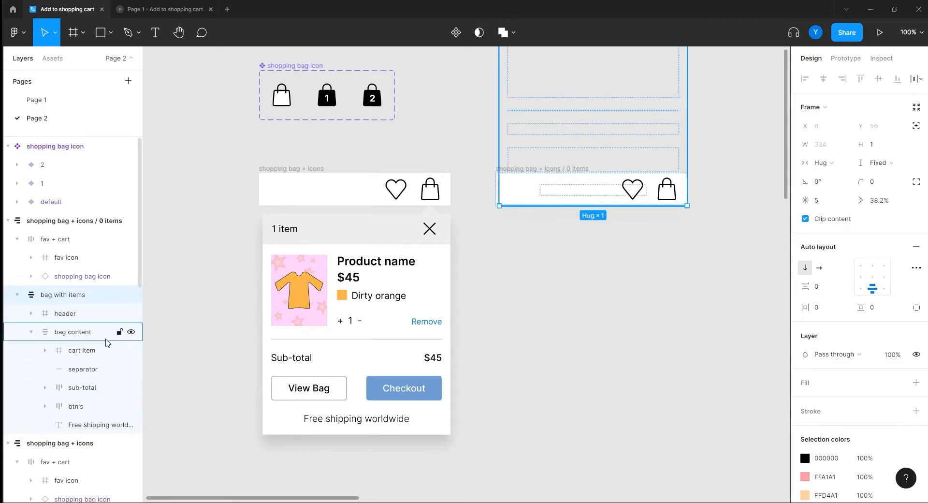
click(893, 354)
text(0)
key(Return)
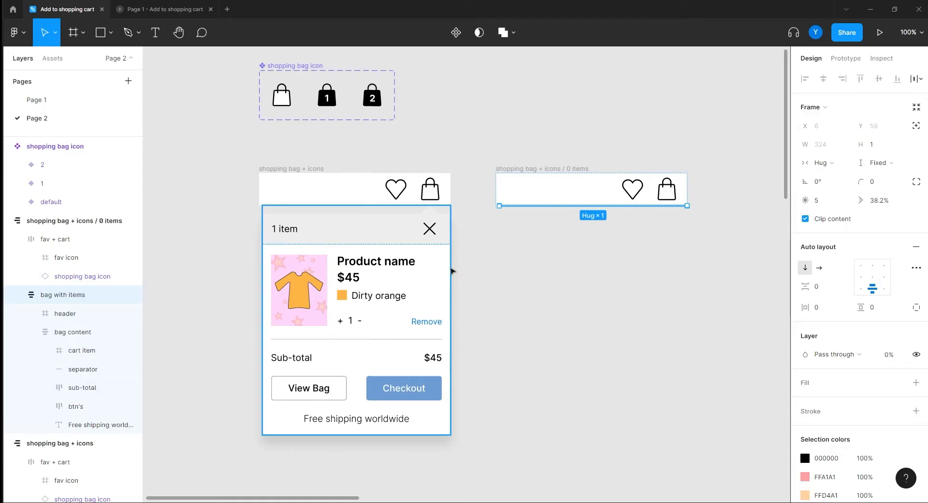
Step: Switch the shopping bag icon in the original shopping bag + icons frame to variant 1
double_click(430, 192)
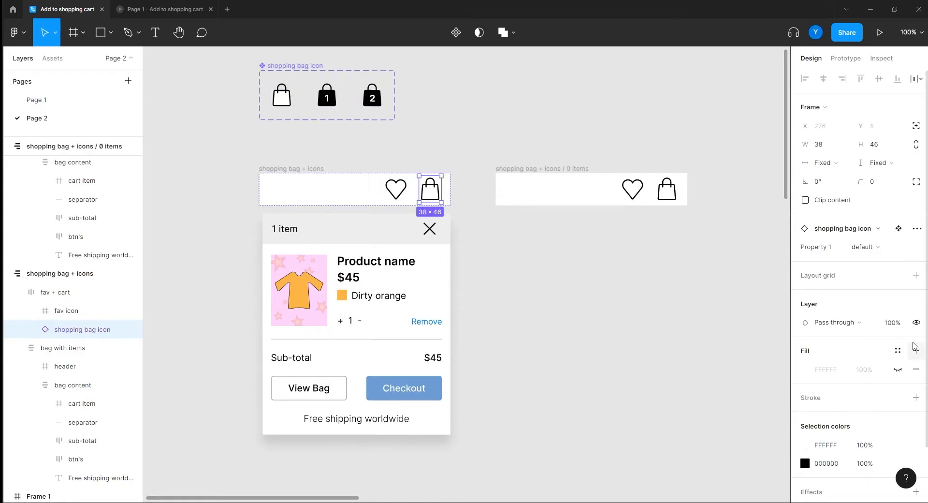
click(871, 248)
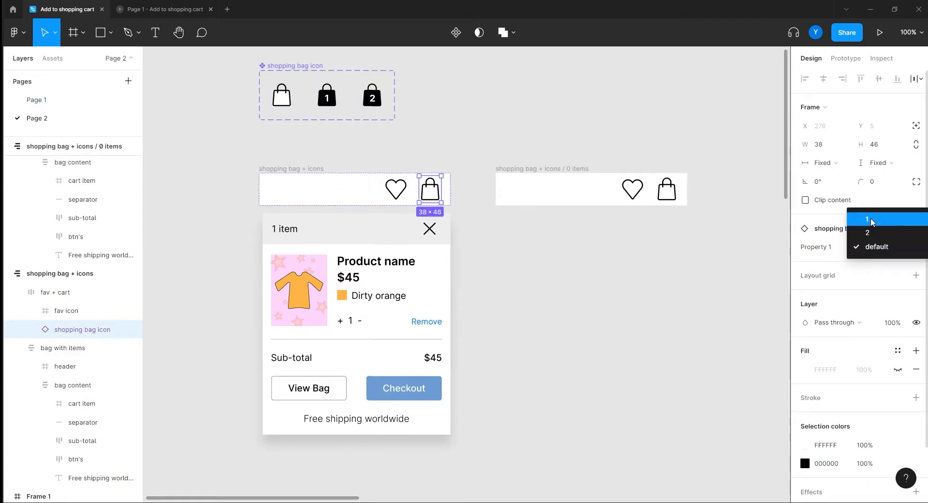
click(872, 221)
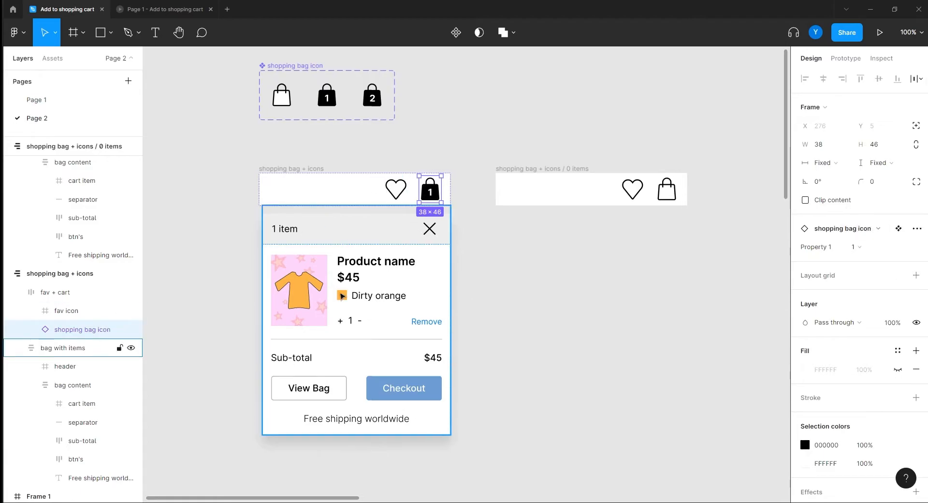
Step: Move the 0 items frame to the left of the shopping bag + icons frame, keeping their top edges level
click(587, 321)
click(534, 188)
drag(543, 166, 269, 167)
click(358, 354)
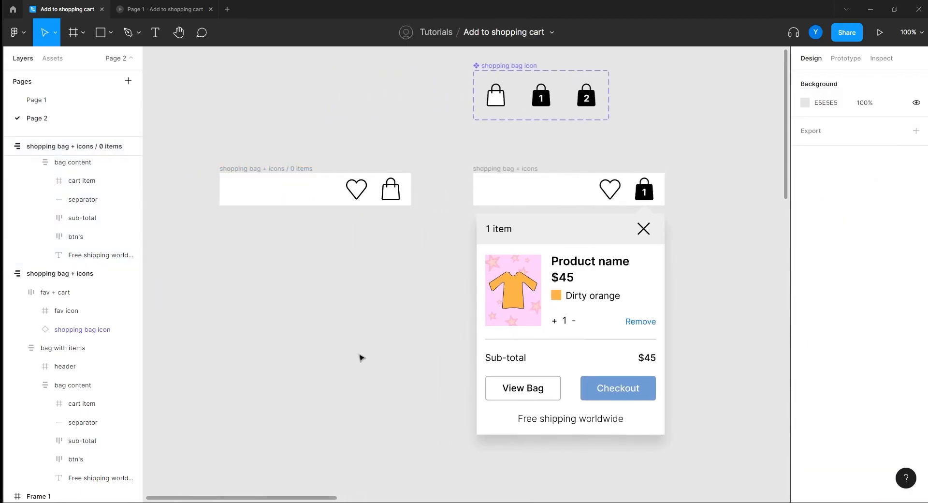
Step: Rename the frame with the open bag as "shopping bag + icons / 1 item"
click(508, 175)
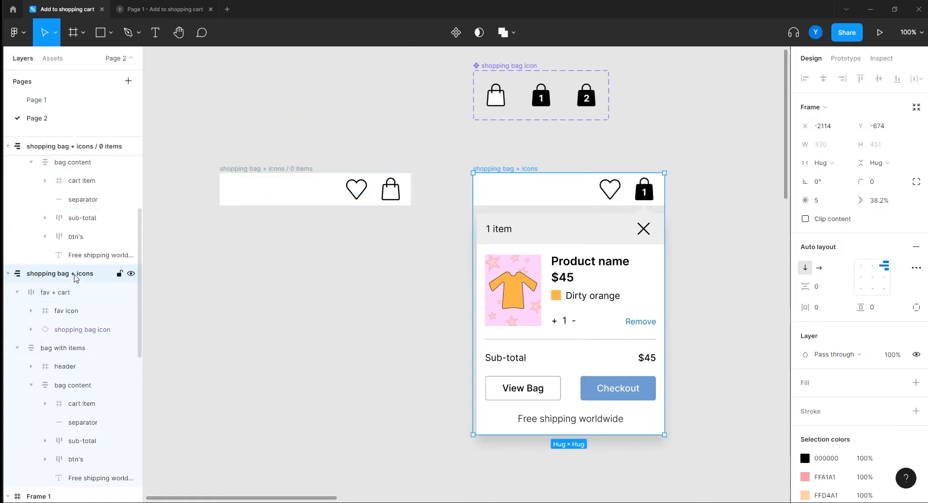
double_click(101, 274)
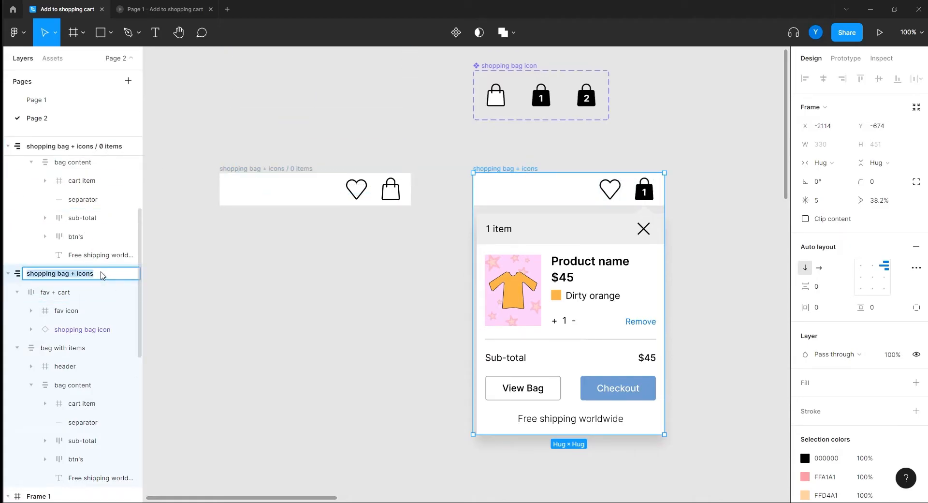
click(102, 275)
text(/ )
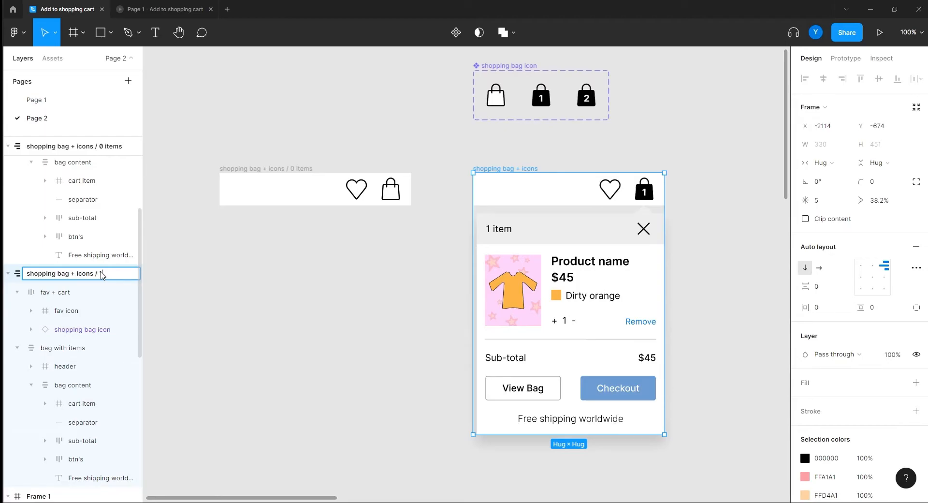
text(1 item)
key(Return)
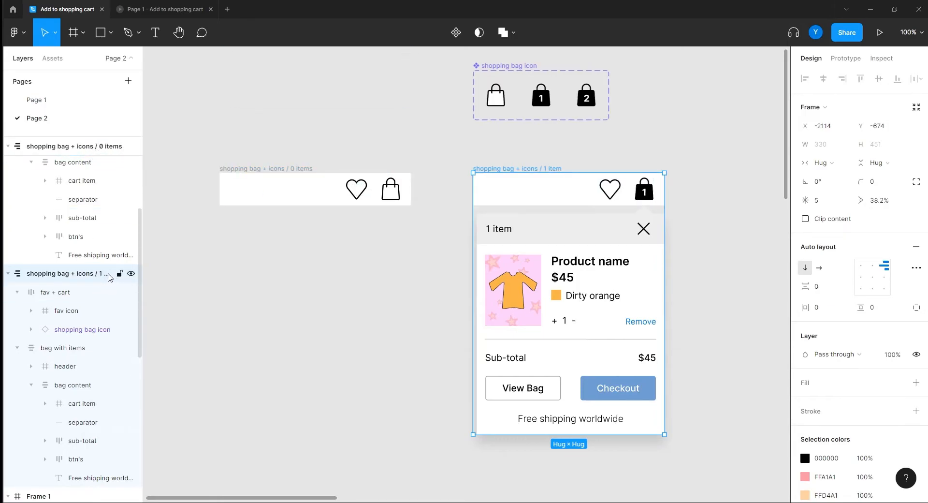
Step: Combine the 0 items and 1 item frames into a component set
drag(701, 147, 179, 468)
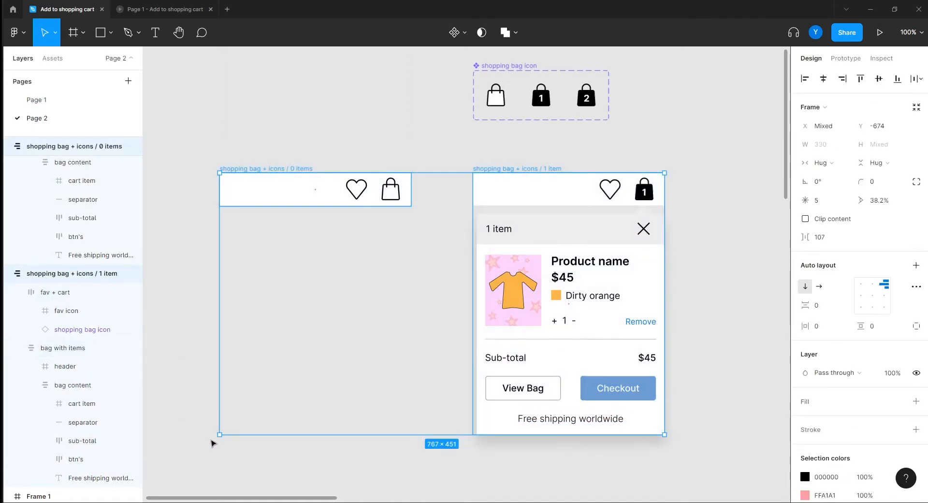
click(464, 32)
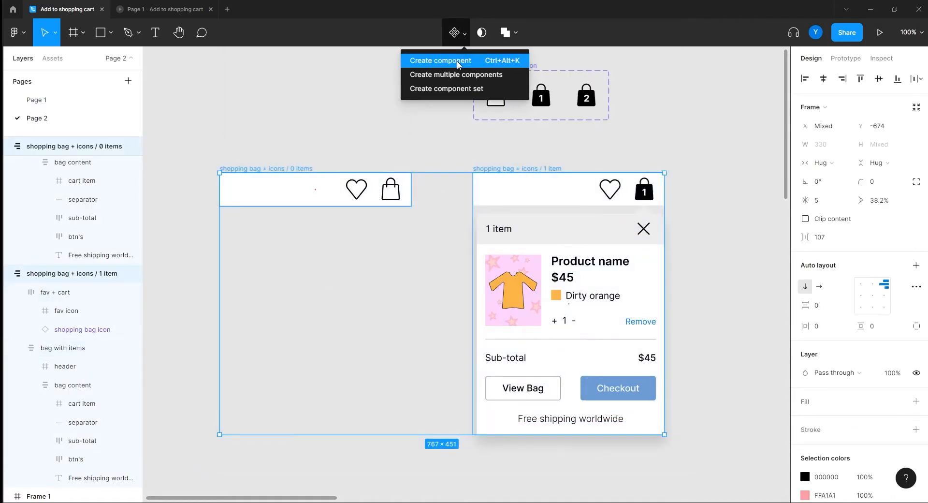
click(457, 87)
scroll(468, 275, down, 5)
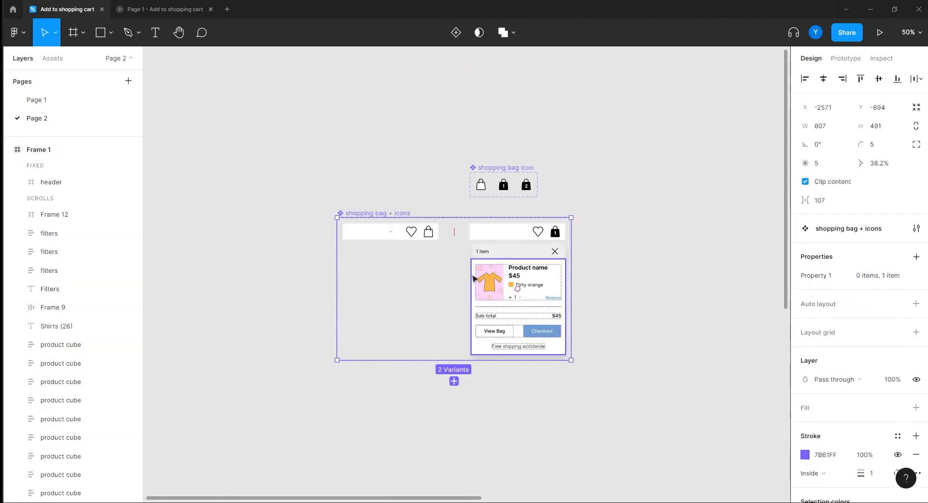
scroll(411, 310, right, 5)
scroll(411, 310, down, 2)
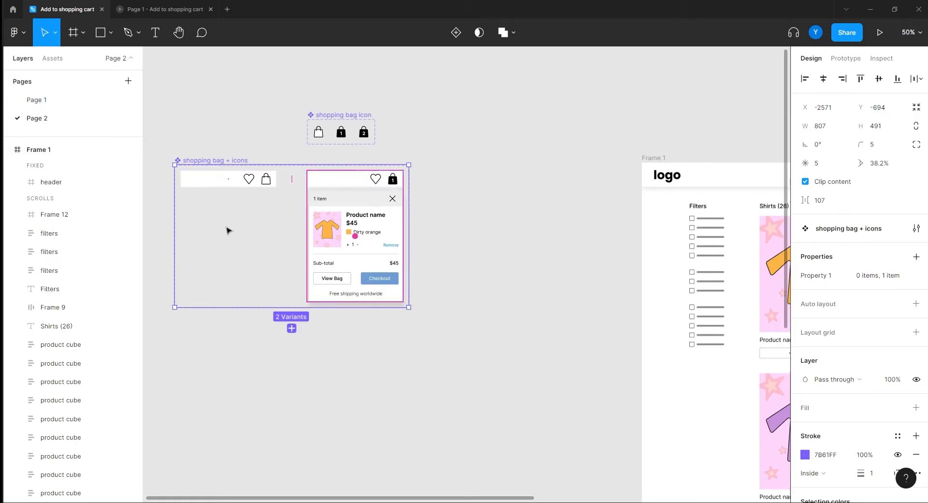
click(231, 254)
click(311, 224)
shift+click(227, 181)
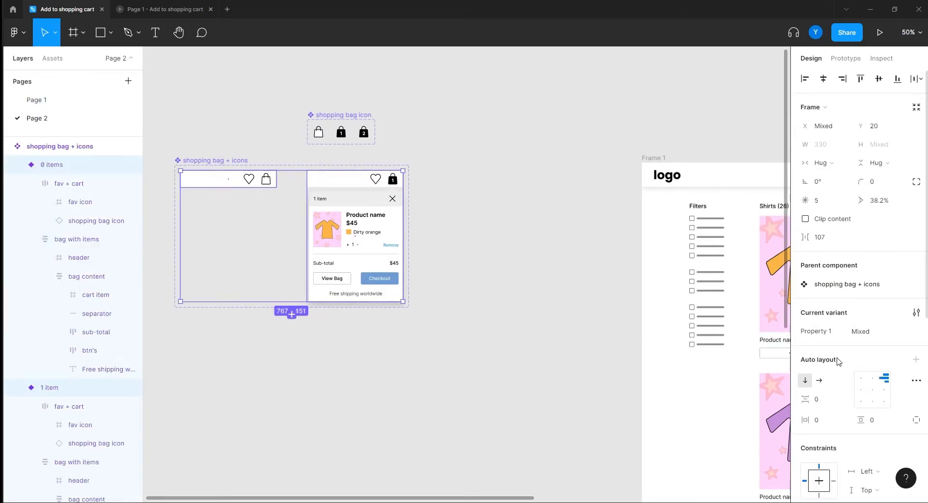
scroll(870, 341, down, 3)
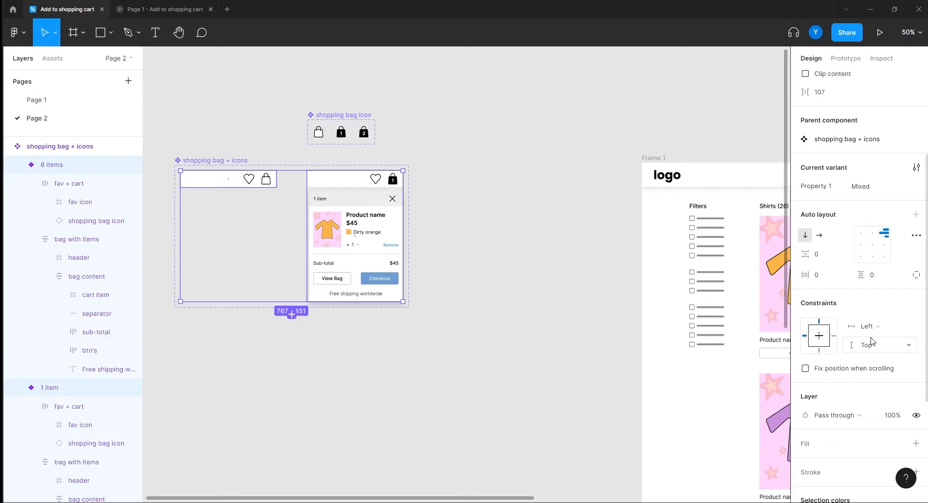
click(379, 372)
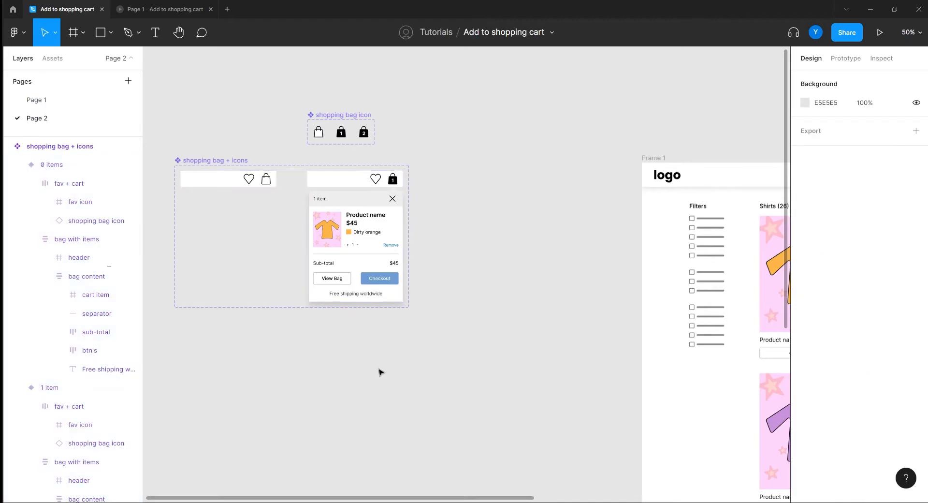
Step: Enlarge the shopping bag + icons component set to about 1439 × 1016 to make room for more variants
click(216, 199)
drag(409, 308, 592, 460)
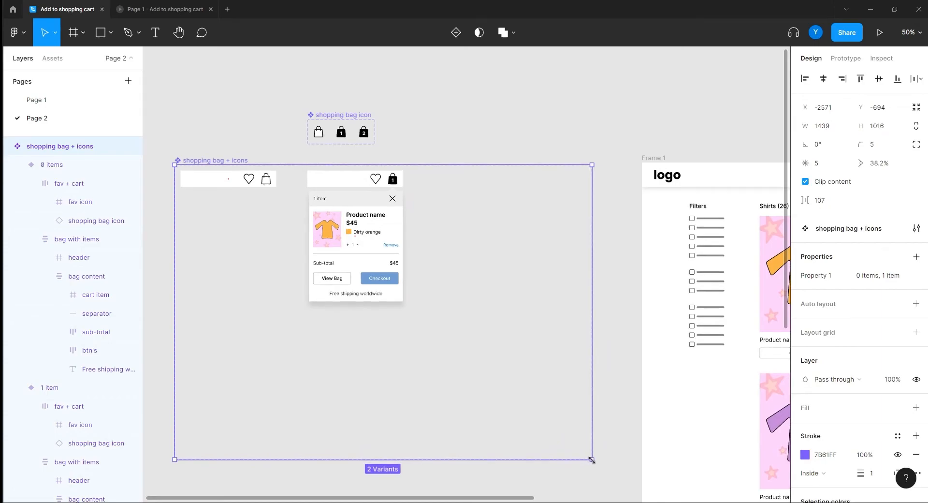
click(344, 235)
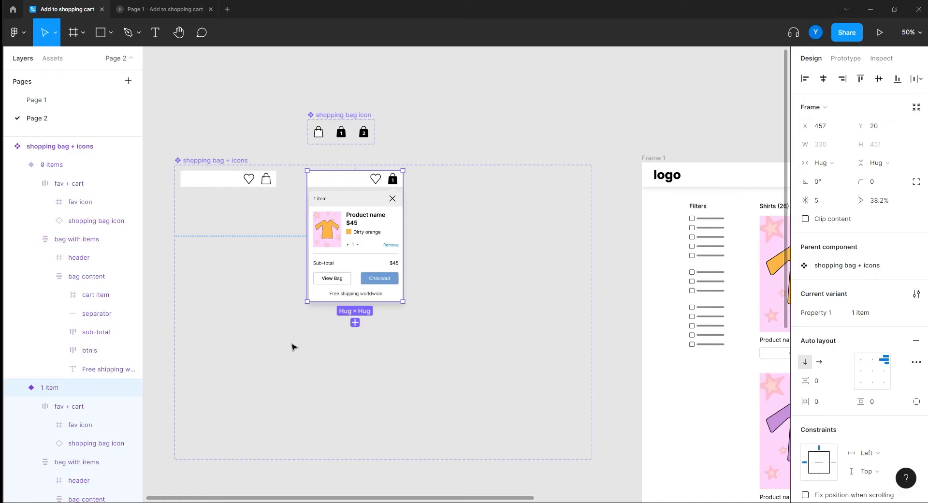
Step: Duplicate the 0 items variant beside the 1 item variant and switch the copy's shopping bag icon to 1
click(218, 184)
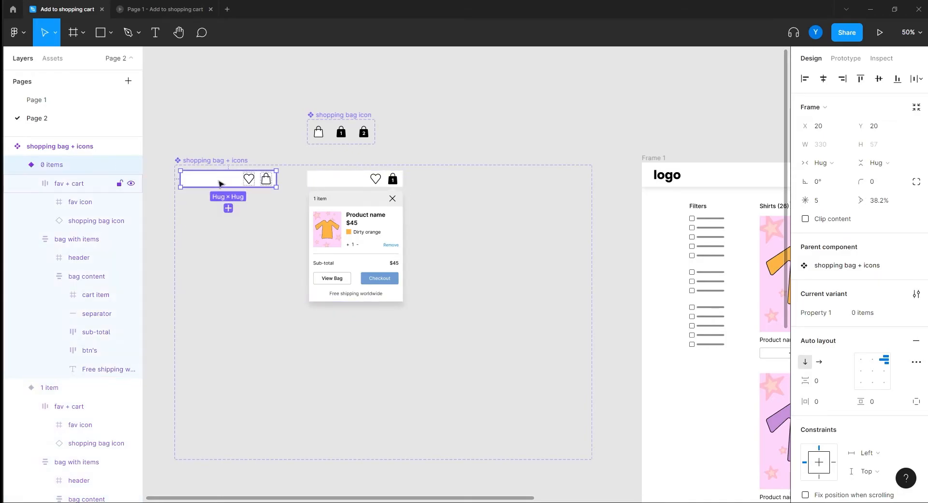
key(ctrl+d)
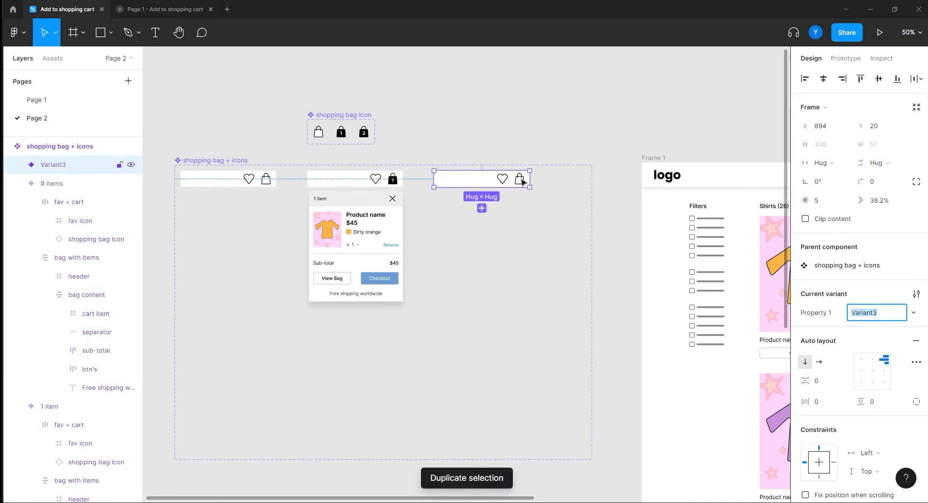
click(520, 182)
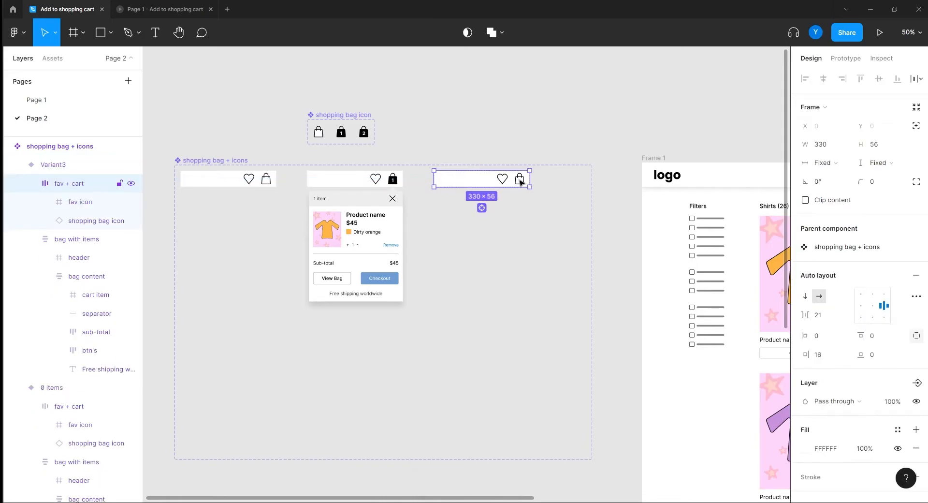
click(519, 181)
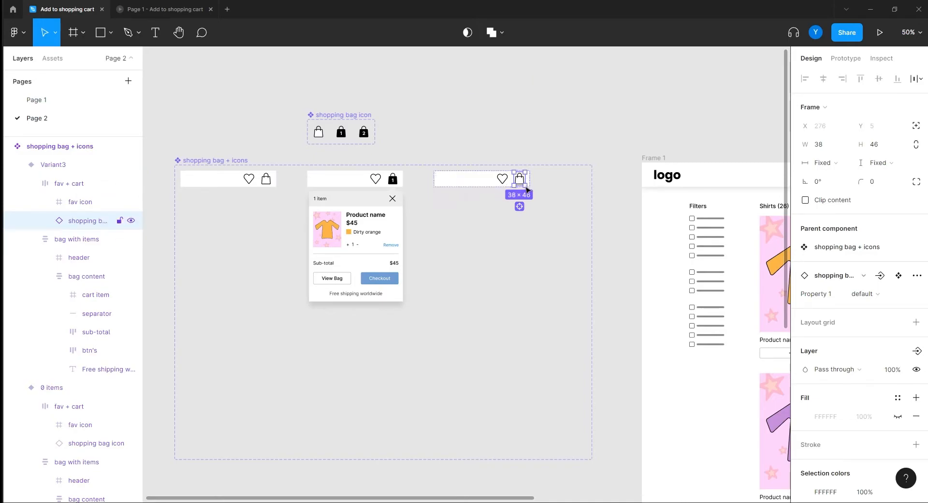
click(873, 294)
click(874, 279)
click(506, 286)
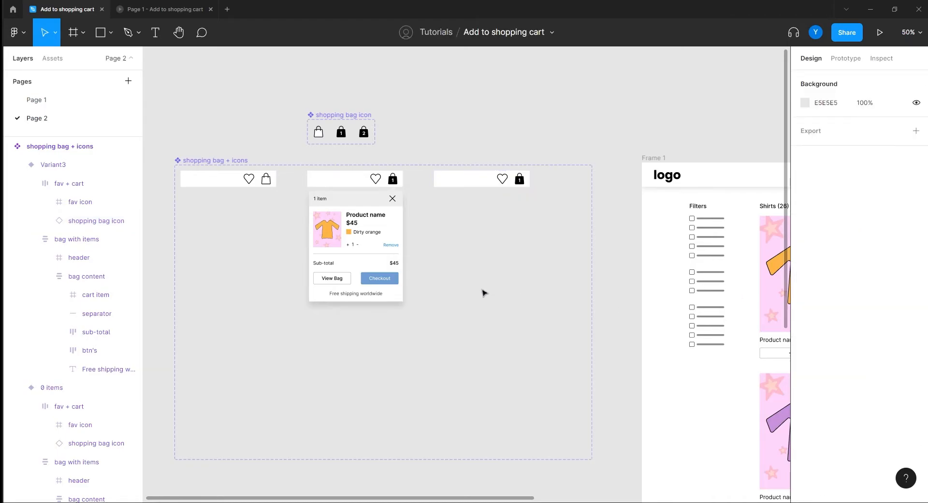
Step: Examine the drop shadow settings of the bag with items frame in the 1 item variant
key(ctrl+plus)
drag(389, 194, 511, 276)
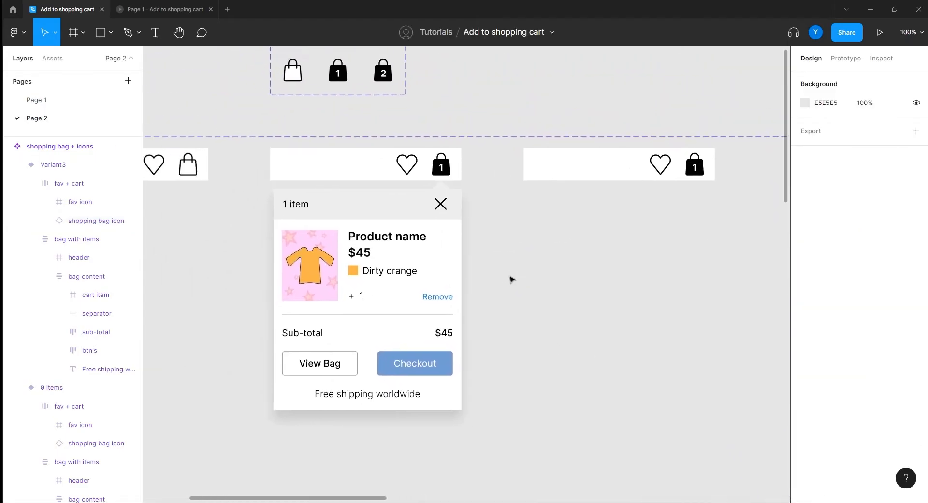
click(560, 177)
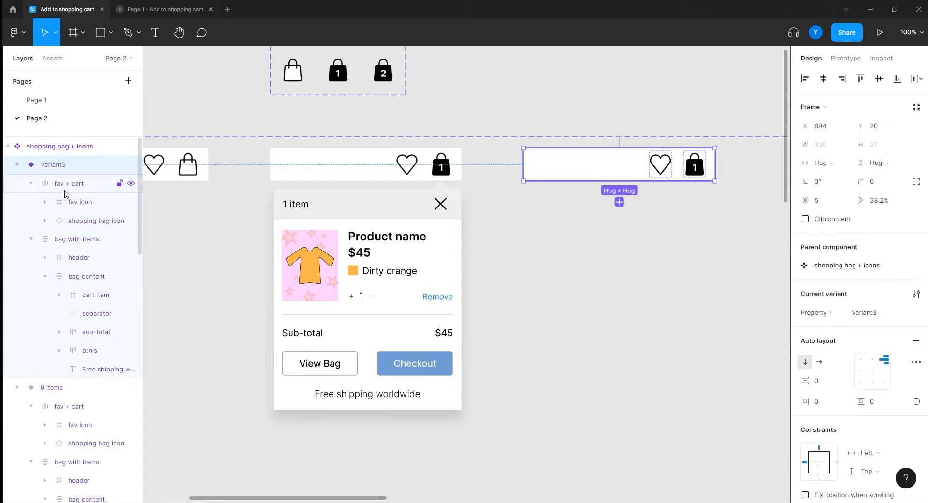
double_click(371, 235)
scroll(858, 339, down, 4)
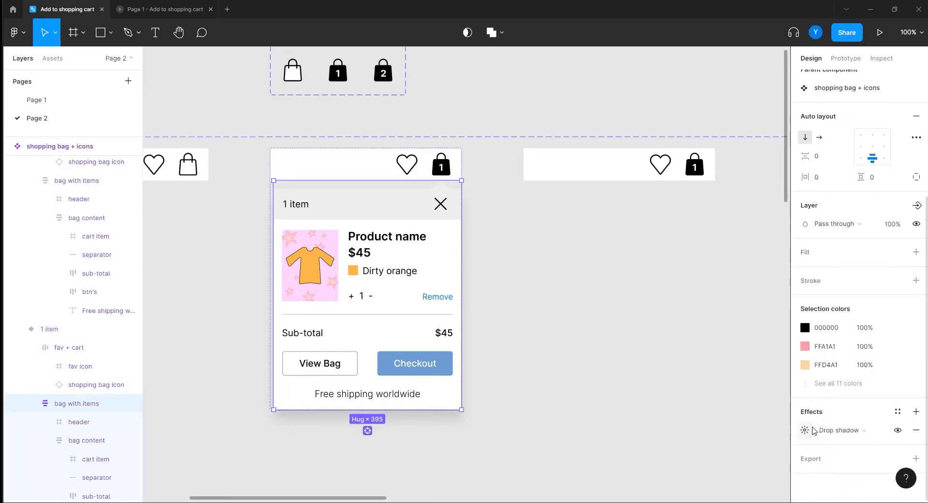
click(805, 430)
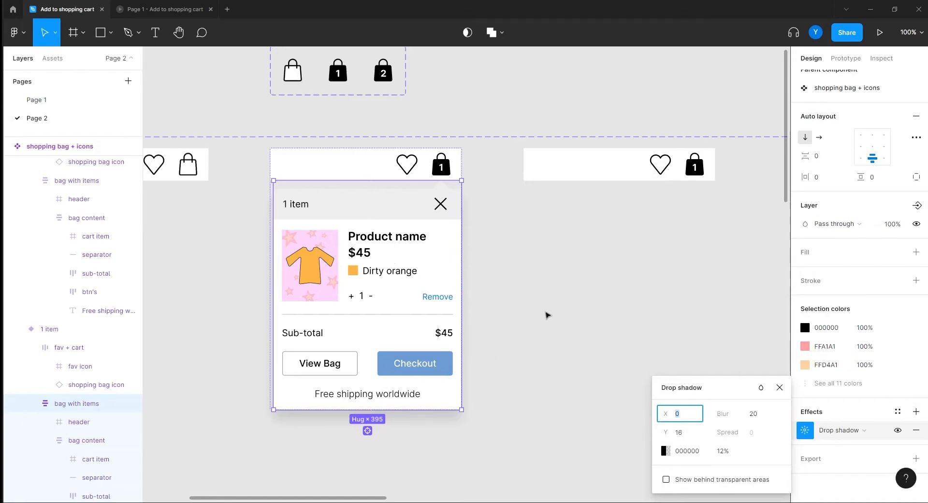
click(564, 302)
Step: Examine the drop shadow settings of the hidden bag with items frame in the duplicated variant
click(579, 174)
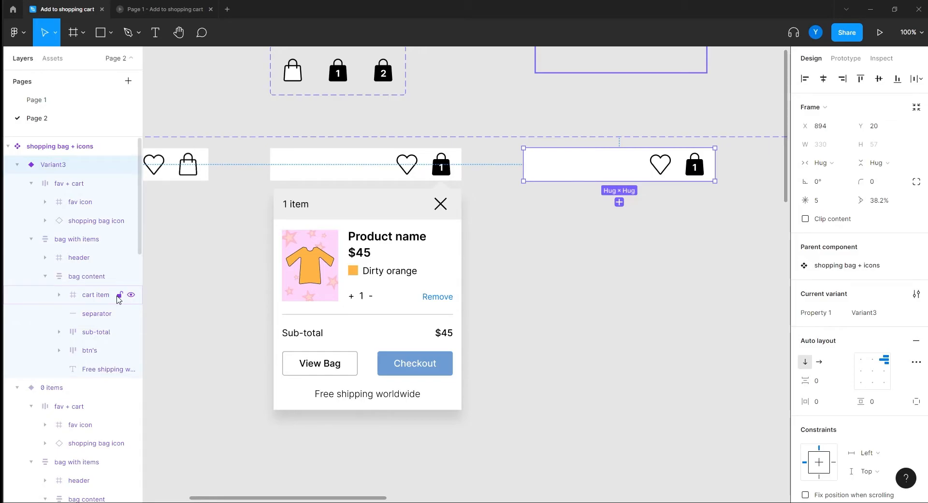
click(76, 239)
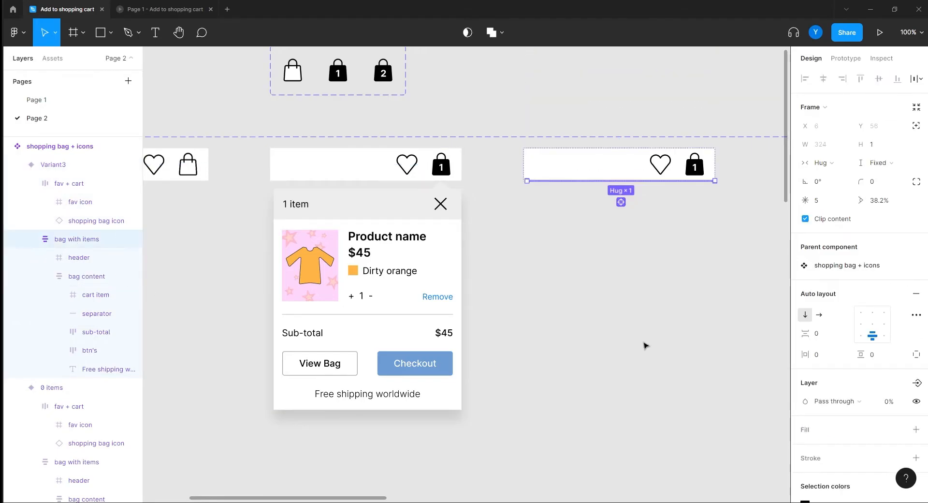
scroll(920, 343, down, 4)
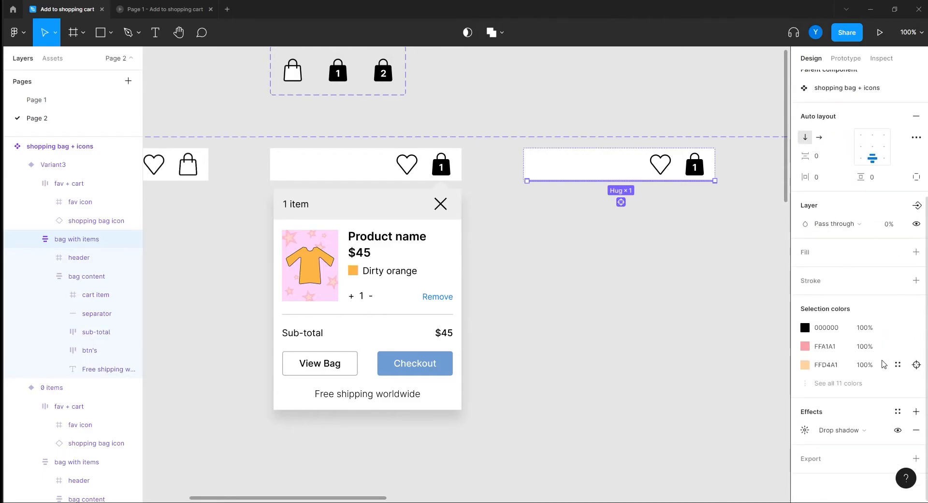
click(805, 435)
click(722, 450)
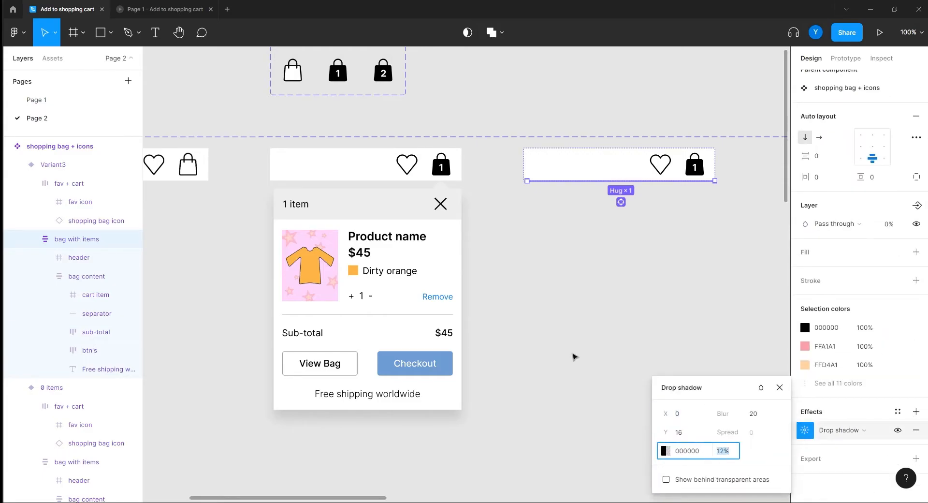
click(636, 281)
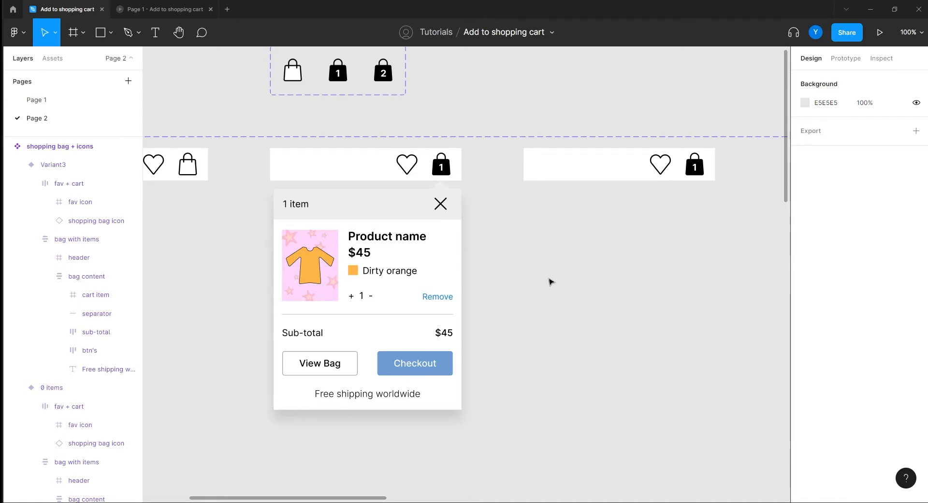
Step: Rename the variant showing the open bag as "1 item expanded"
click(587, 162)
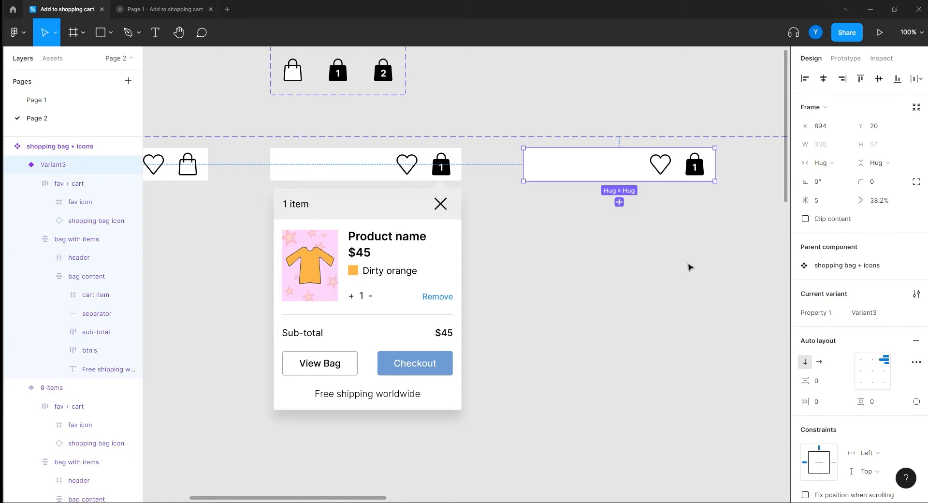
click(363, 170)
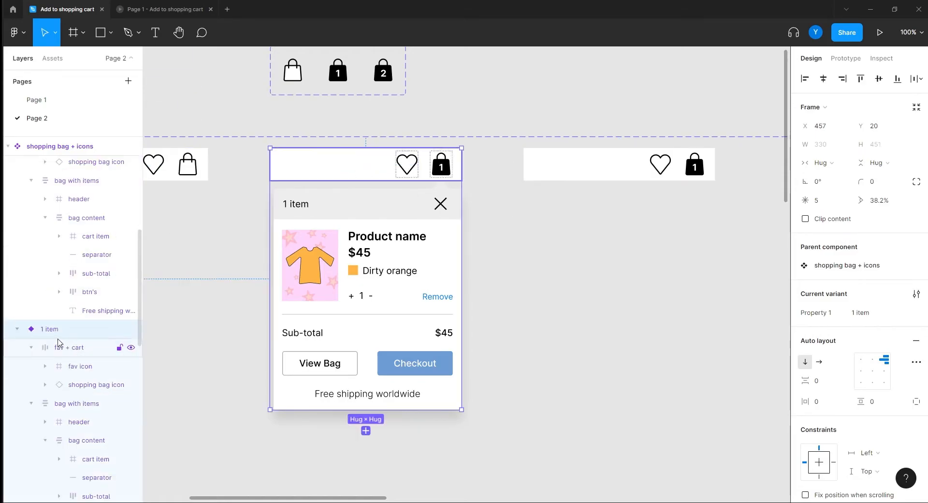
click(868, 313)
click(878, 318)
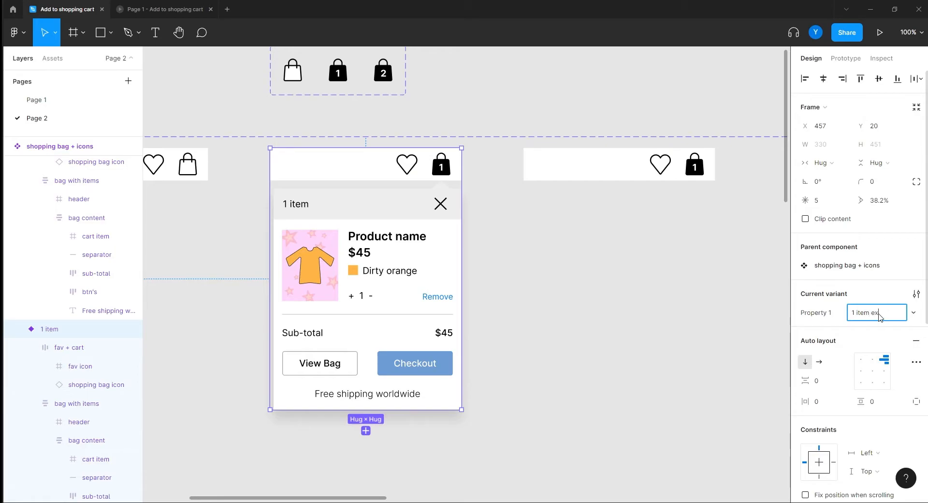
text(expanded)
key(Return)
Step: Rename the duplicated variant with the closed bag as "1 item collapsed"
click(636, 163)
click(865, 313)
text(1 item)
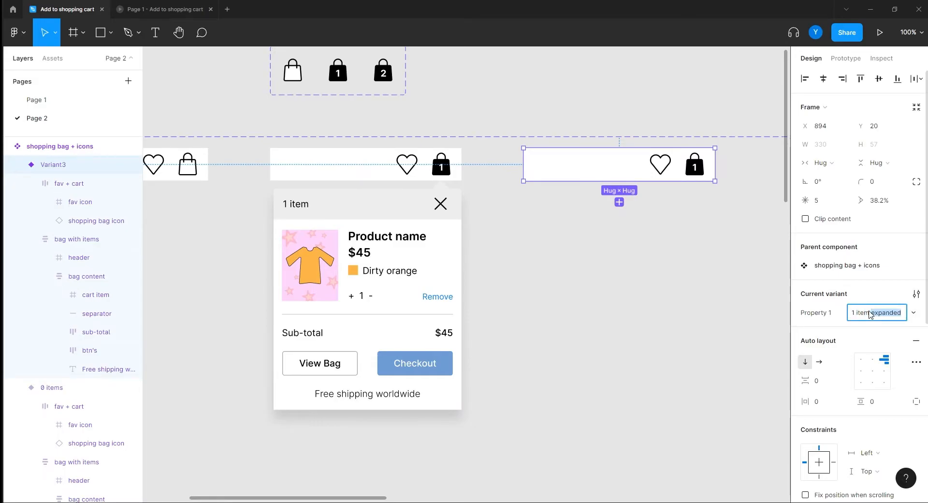
text( collapsed)
key(Return)
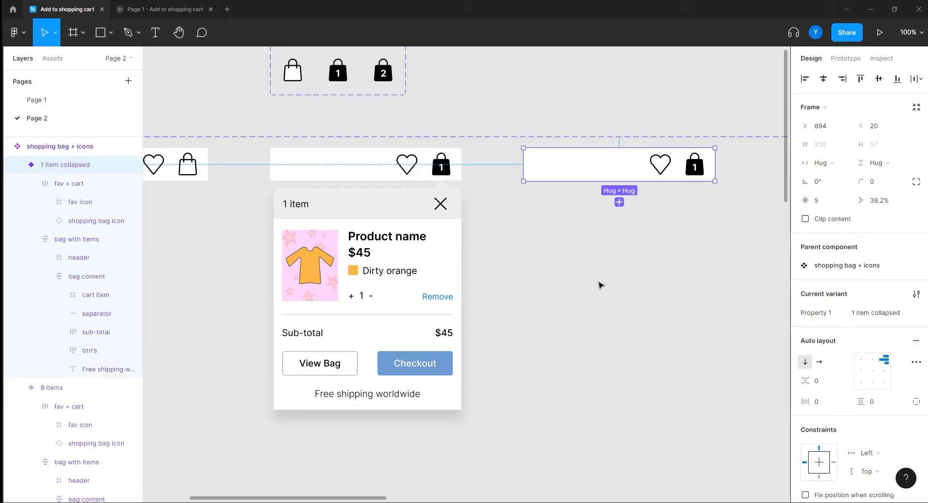
Step: Link the close cross in the 1 item expanded variant to the 1 item collapsed variant with an on-click Change to interaction
click(441, 204)
double_click(440, 204)
double_click(440, 205)
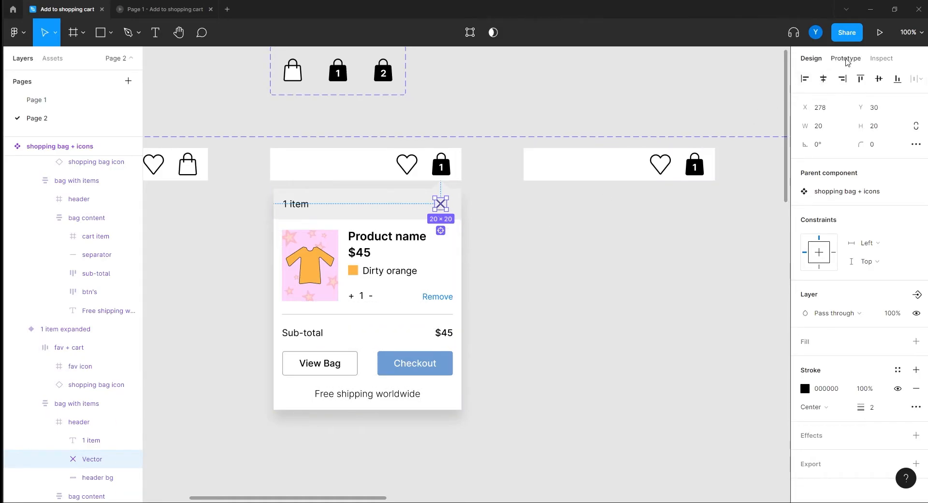
click(847, 58)
drag(446, 204, 618, 179)
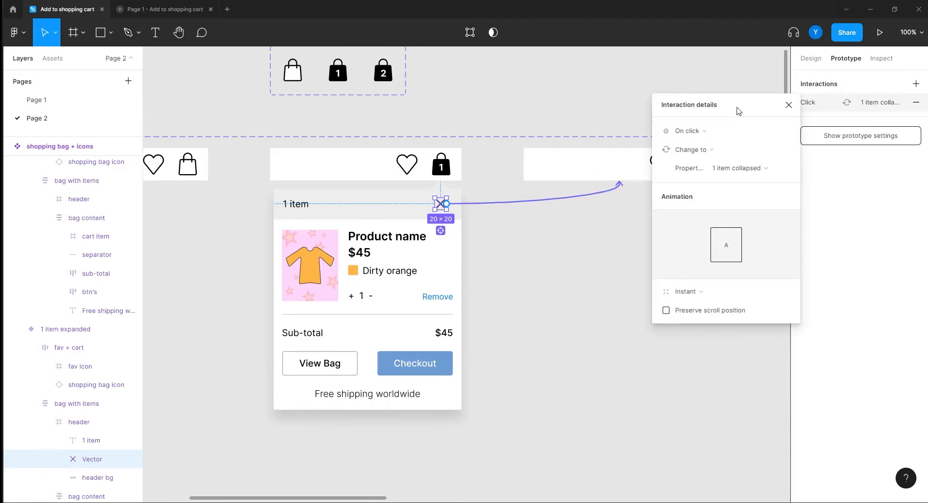
Step: Set the close cross interaction's animation to Smart animate with Ease out and 300 ms
drag(736, 110, 843, 141)
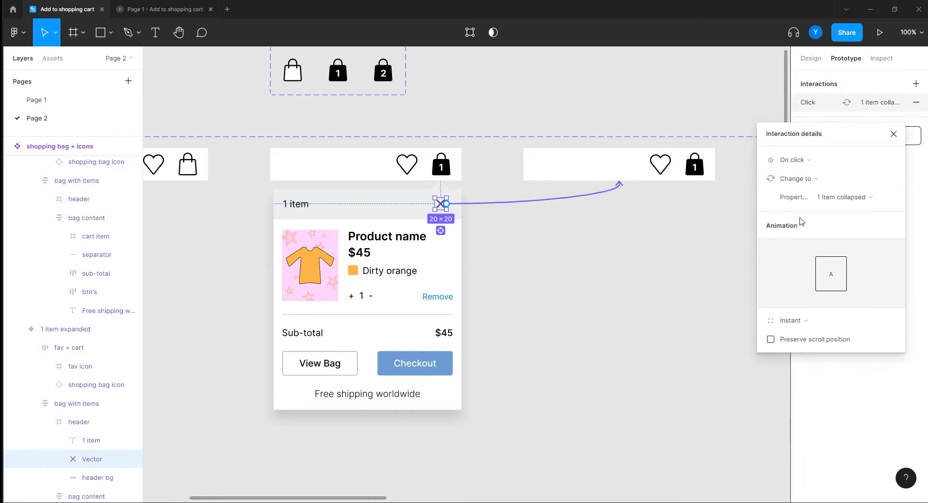
click(793, 320)
click(793, 346)
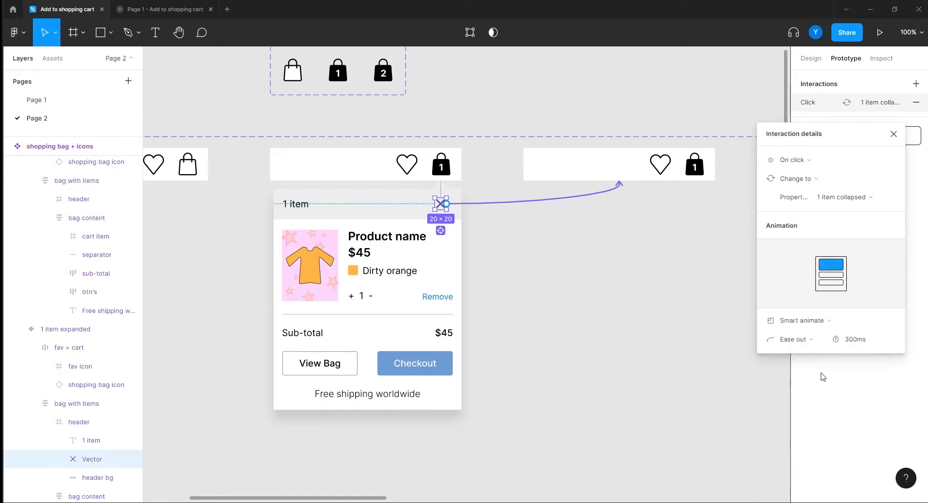
click(858, 340)
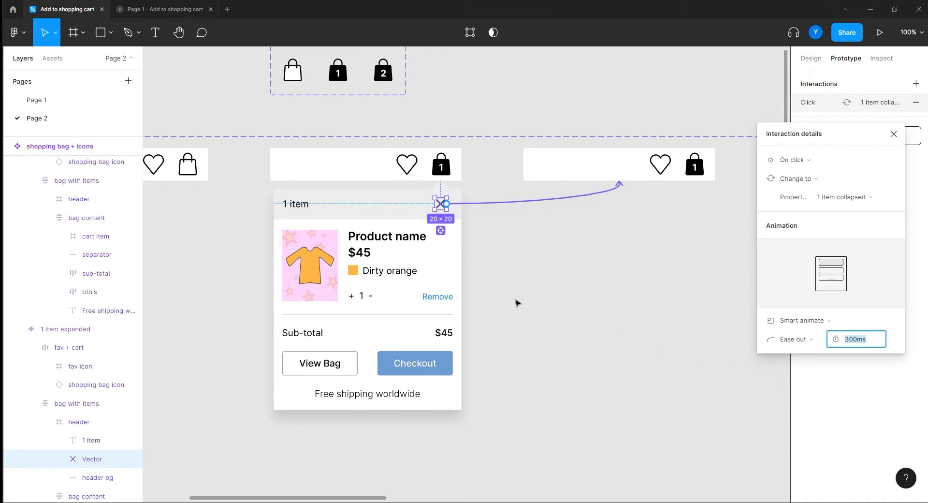
Step: Link the bag icon in the 1 item collapsed variant to 1 item expanded, changing on click with Smart animate, Ease out, 300 ms
click(697, 171)
drag(706, 164, 449, 244)
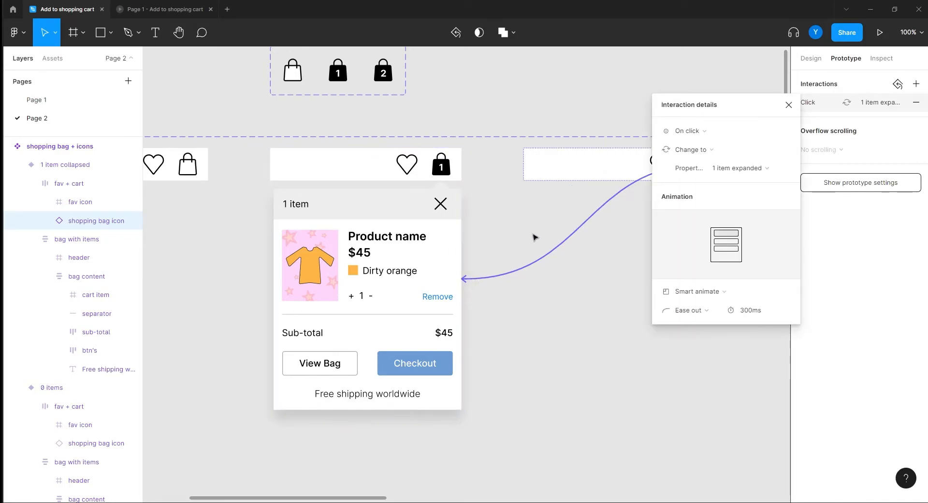
click(496, 89)
Step: Copy the 0 items variant into Frame 1 and place the instance at the right end of the header, level with the nav options
drag(212, 240, 407, 274)
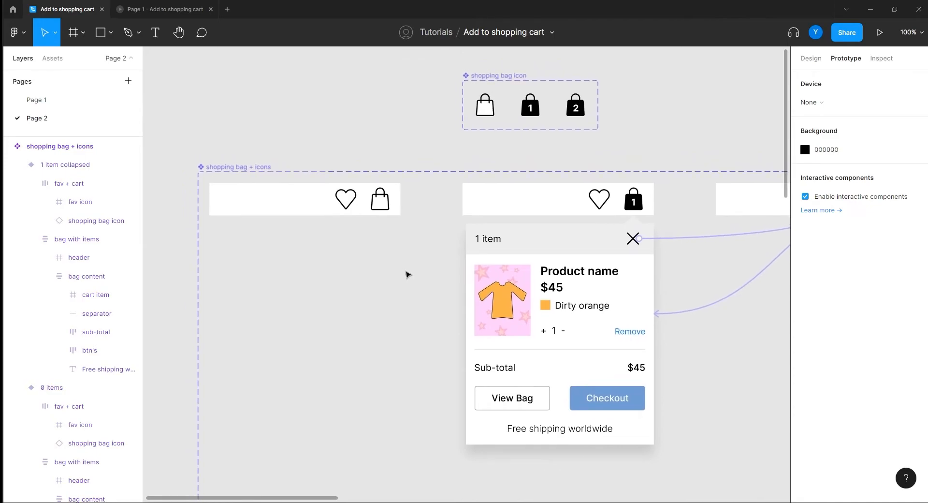
key(ctrl+minus)
drag(460, 314, 355, 259)
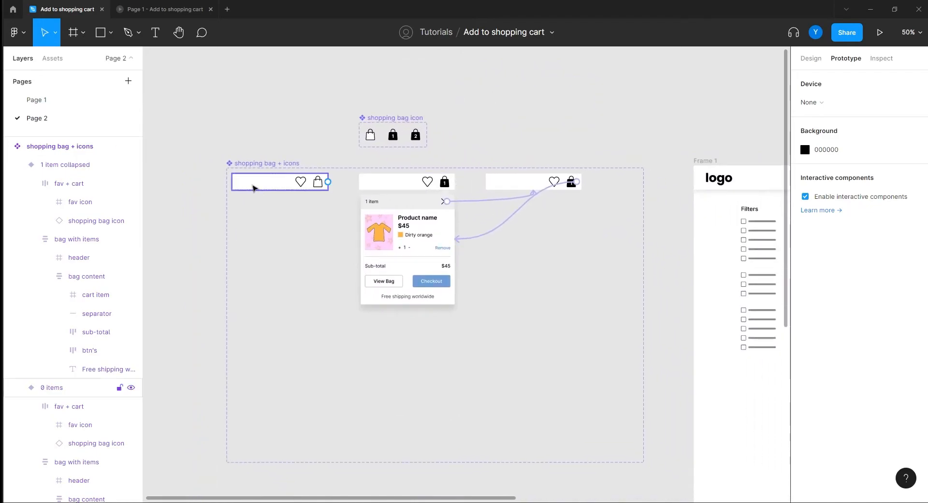
click(253, 188)
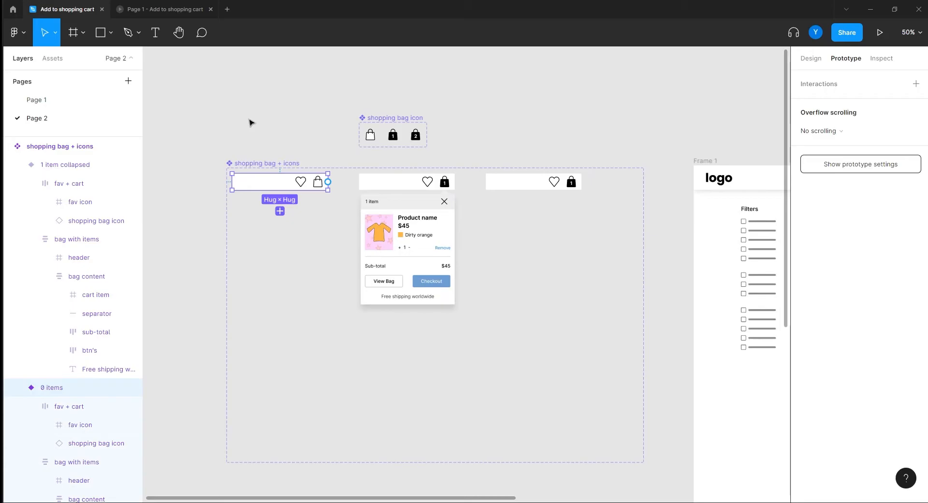
scroll(615, 344, down, 5)
scroll(616, 343, right, 3)
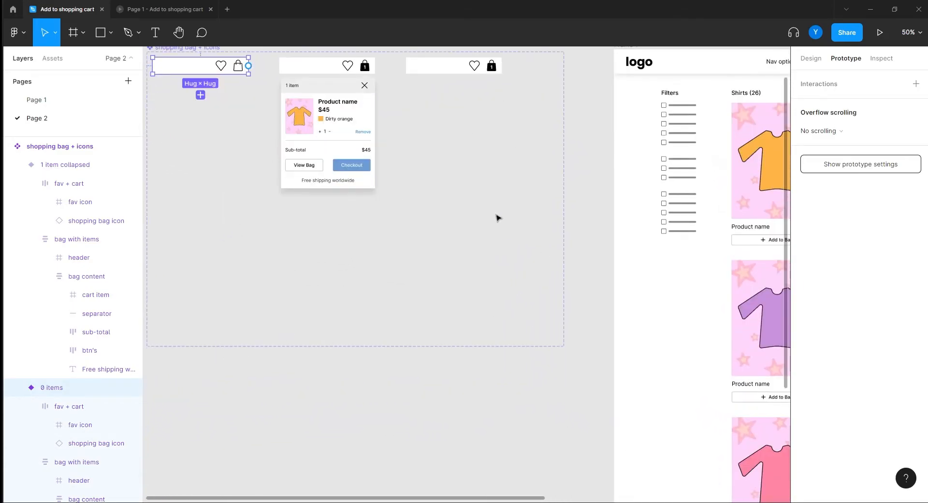
drag(653, 265, 267, 353)
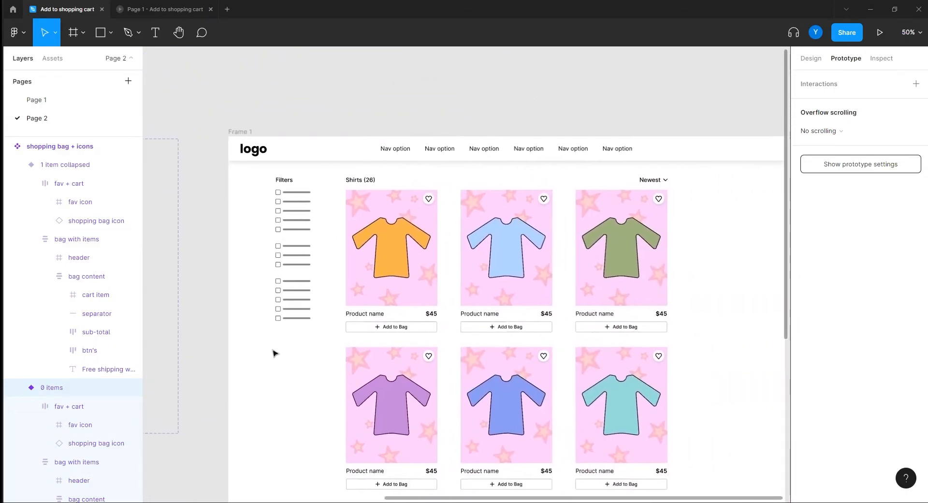
drag(732, 267, 567, 313)
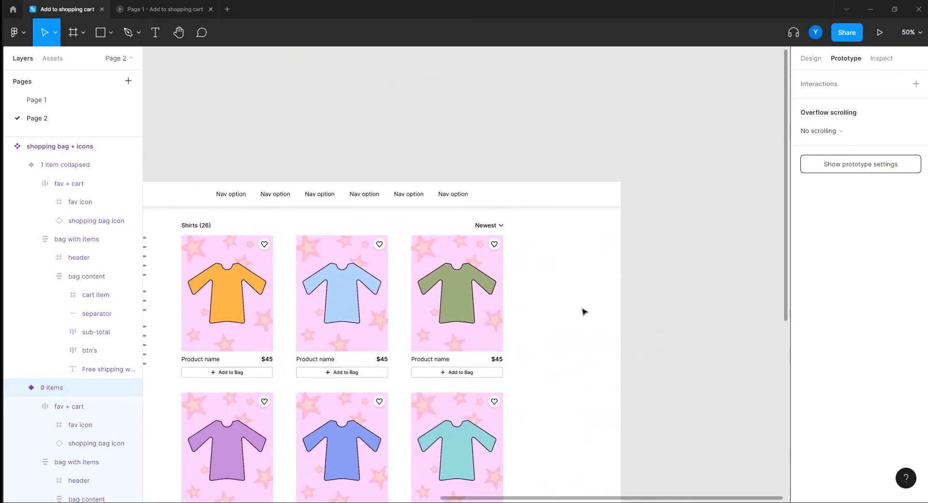
key(shift+0)
scroll(594, 286, right, 2)
scroll(595, 286, up, 1)
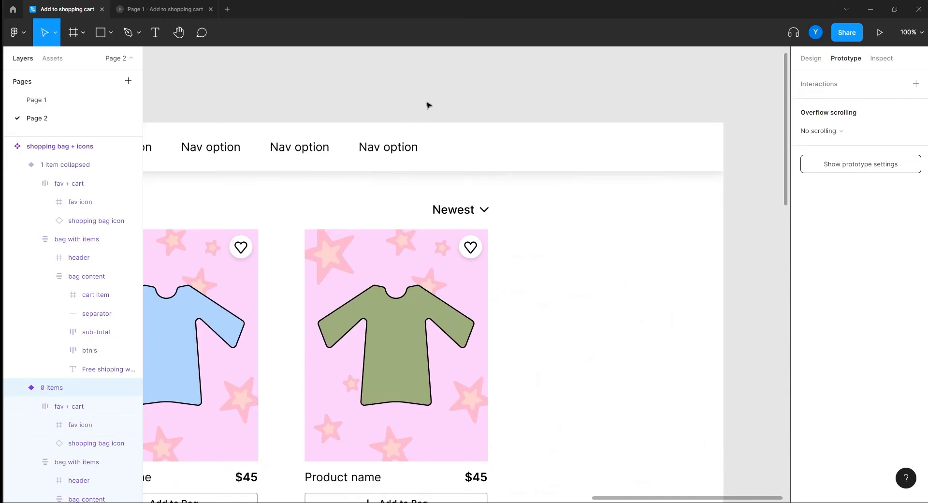
click(644, 302)
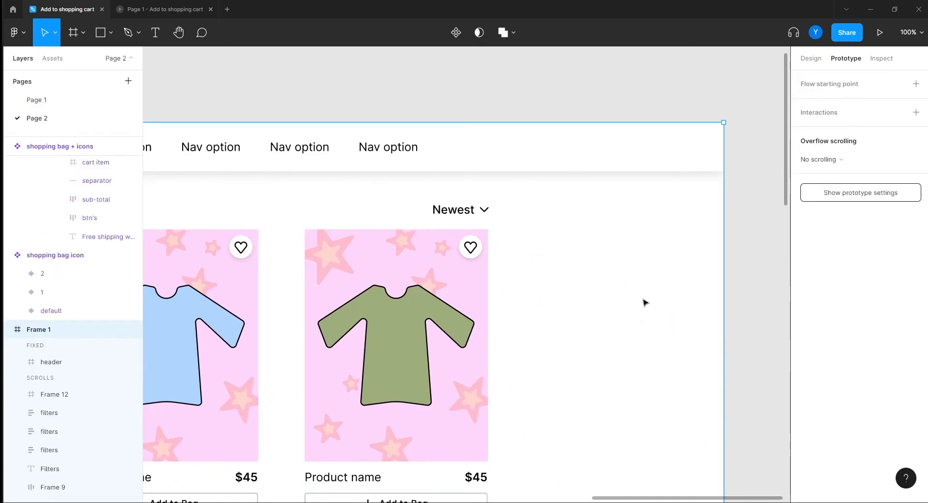
key(ctrl+v)
drag(440, 273, 594, 154)
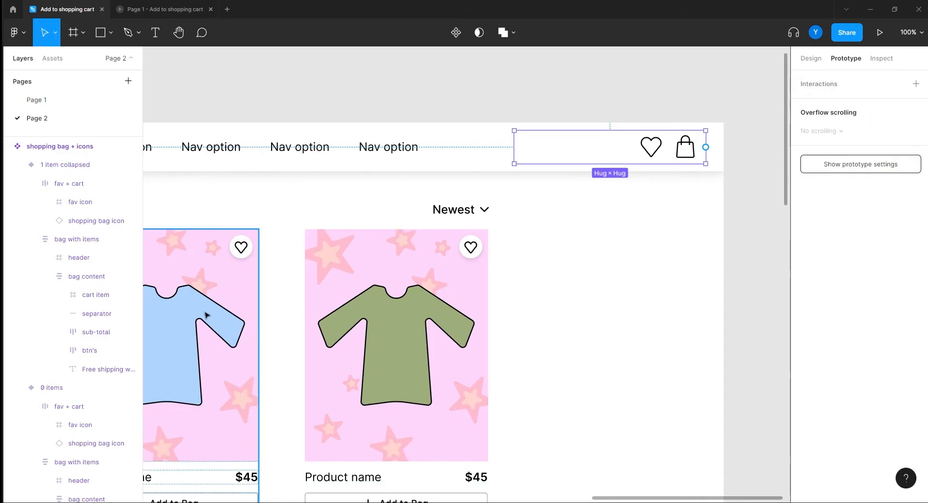
scroll(252, 300, left, 20)
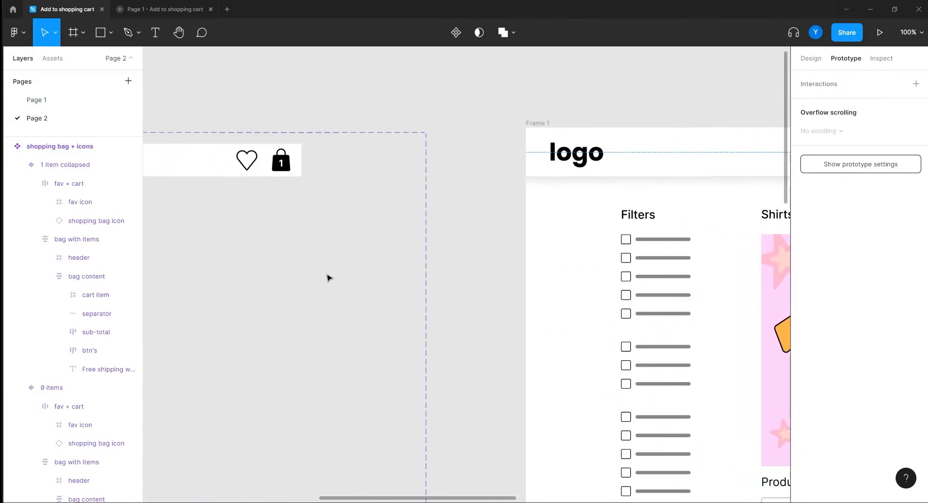
Step: Set the fav + cart row in the 1 item expanded variant to a height of 84, matching Frame 1's header
scroll(408, 324, left, 6)
scroll(409, 324, up, 1)
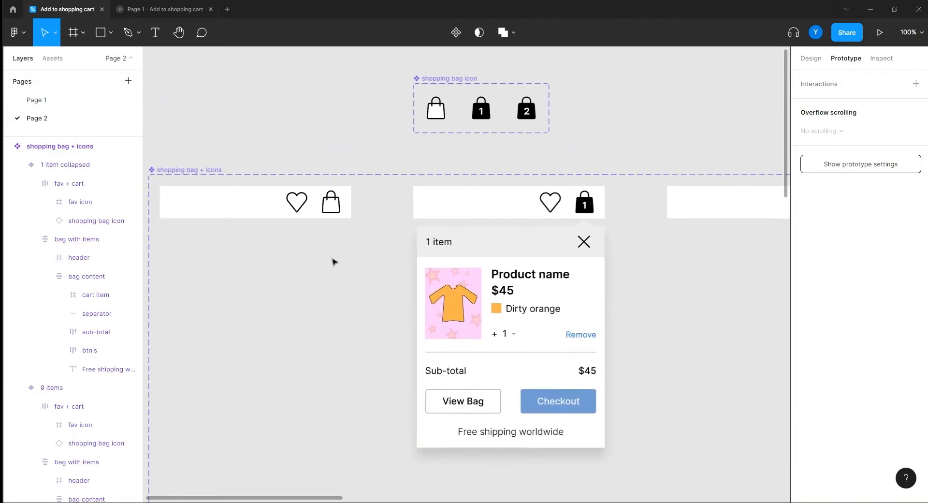
click(251, 205)
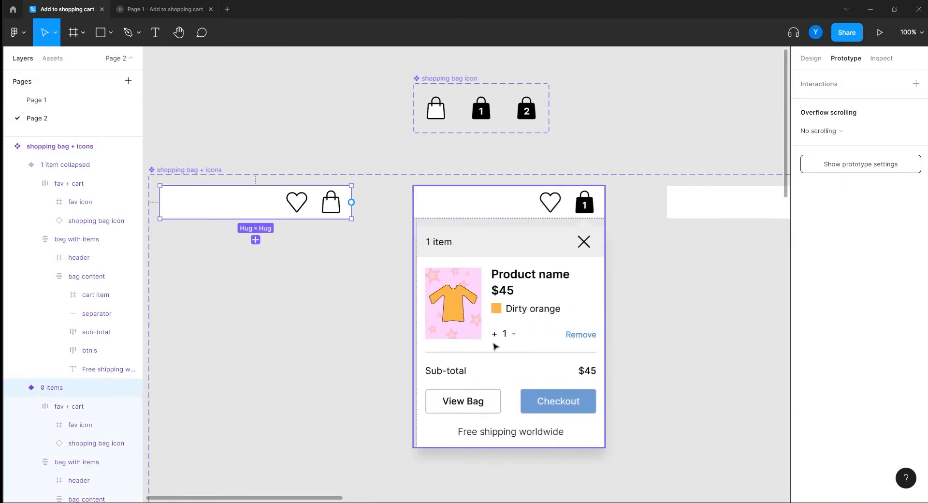
drag(718, 277, 248, 286)
click(709, 215)
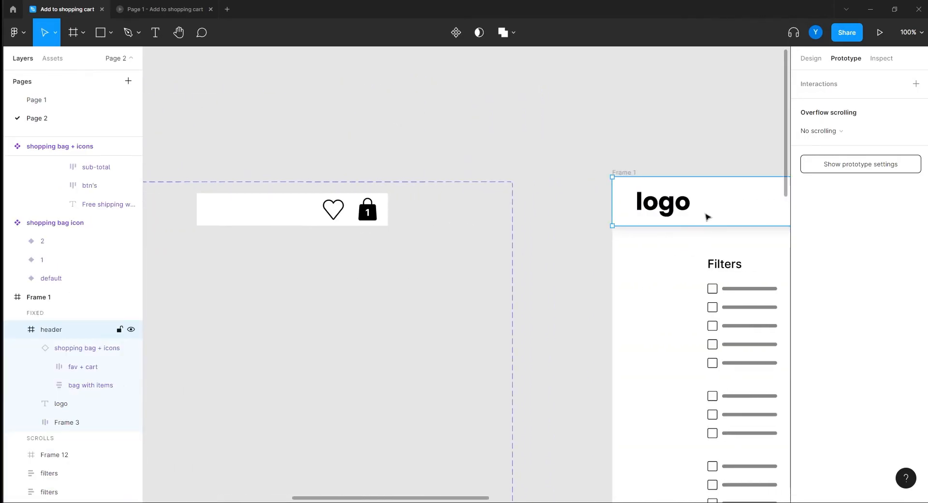
click(811, 58)
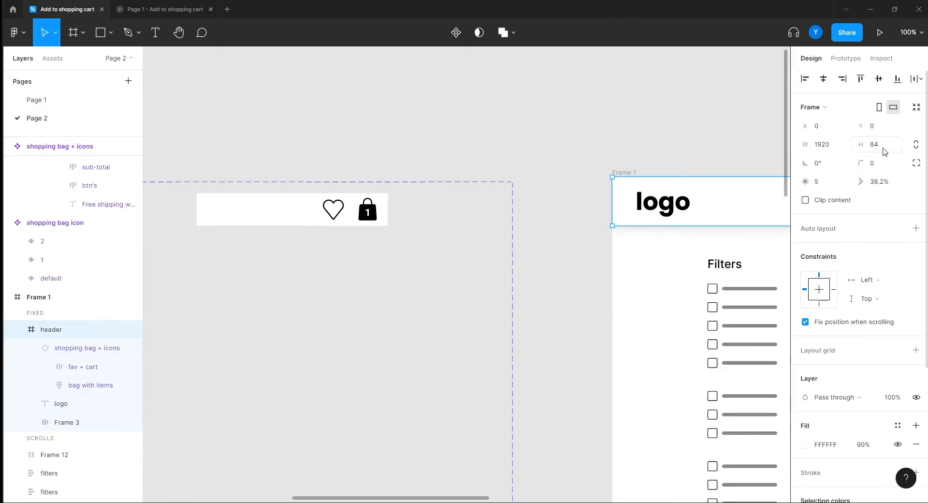
scroll(444, 303, left, 10)
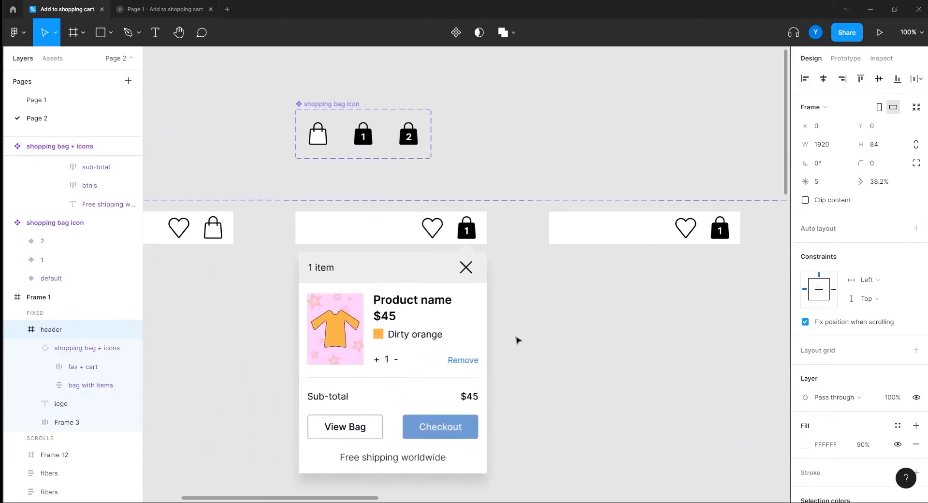
click(371, 234)
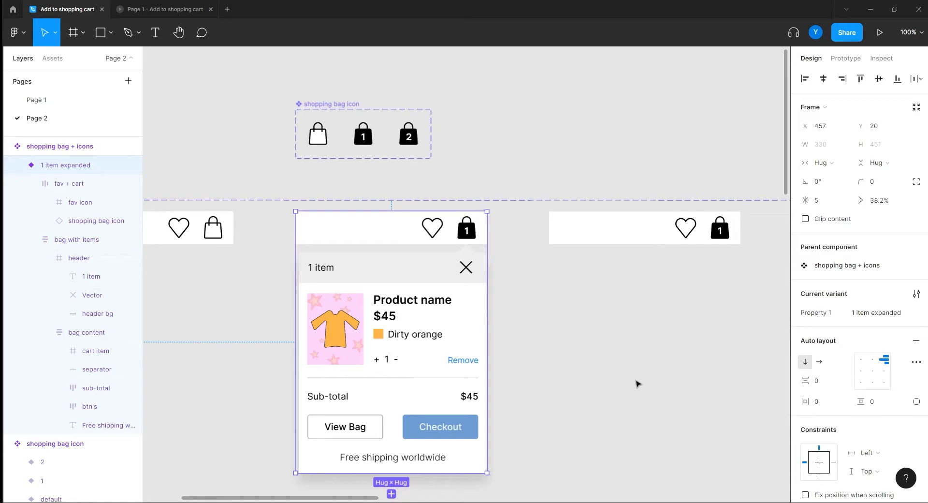
click(364, 229)
click(873, 151)
text(84)
key(Return)
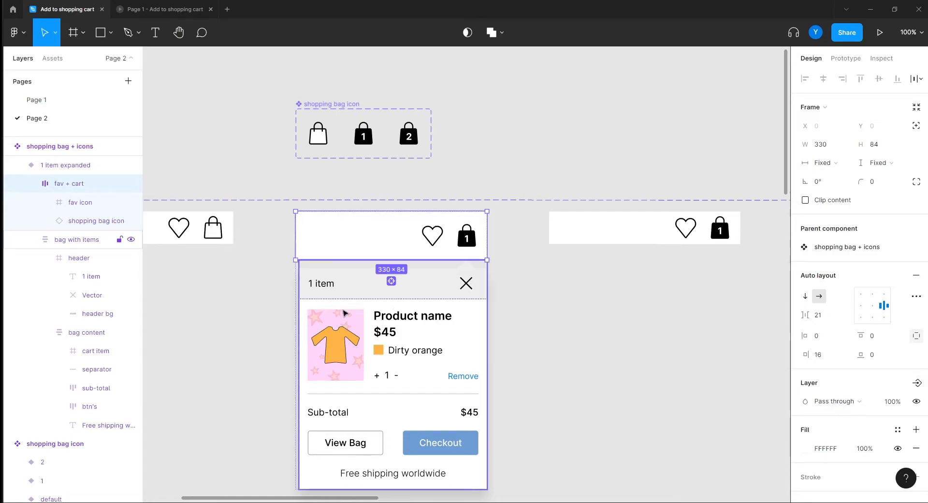
Step: Set the fav + cart row's height to 84 in the 1 item collapsed variant
click(652, 241)
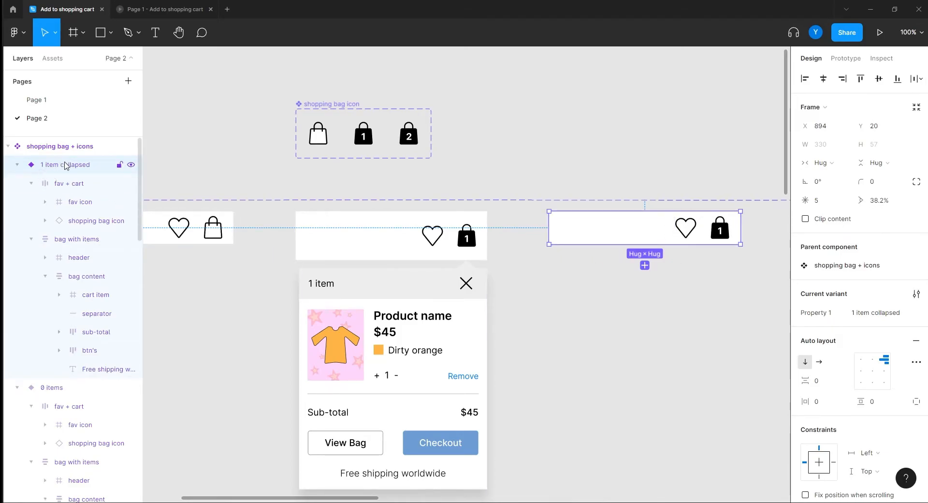
click(379, 282)
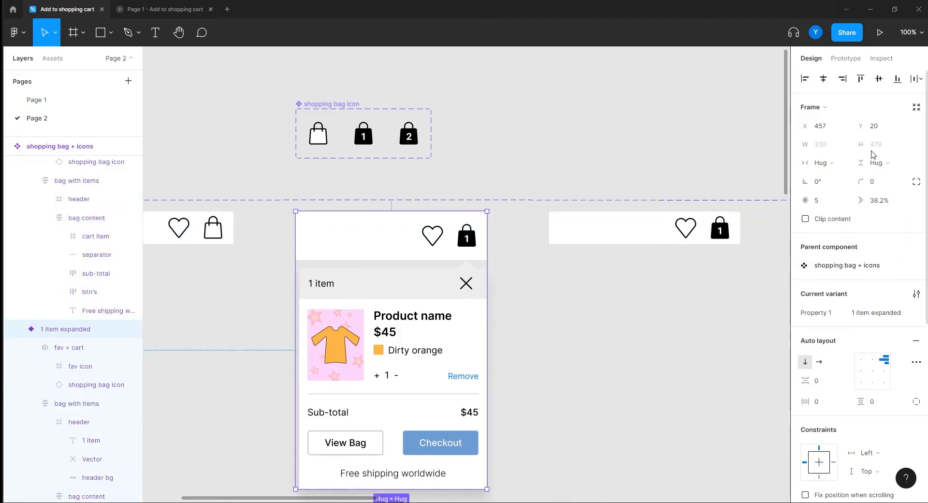
click(605, 227)
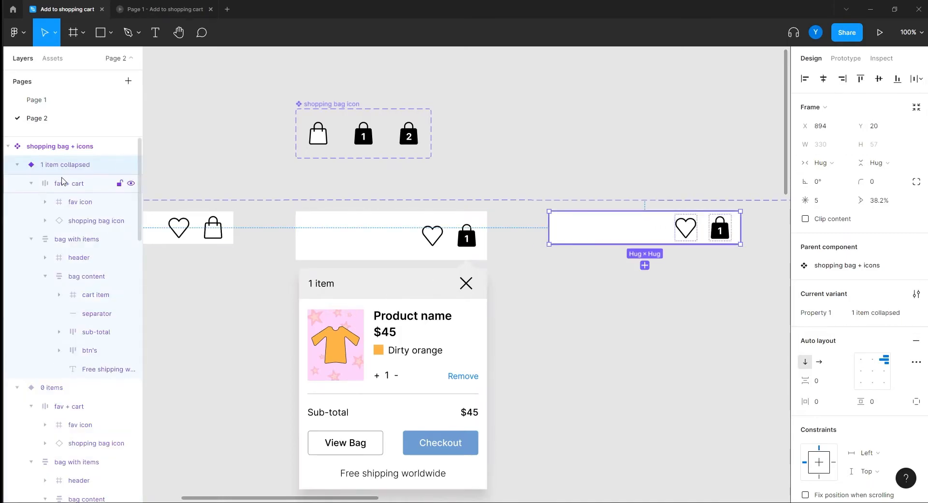
click(31, 183)
click(31, 202)
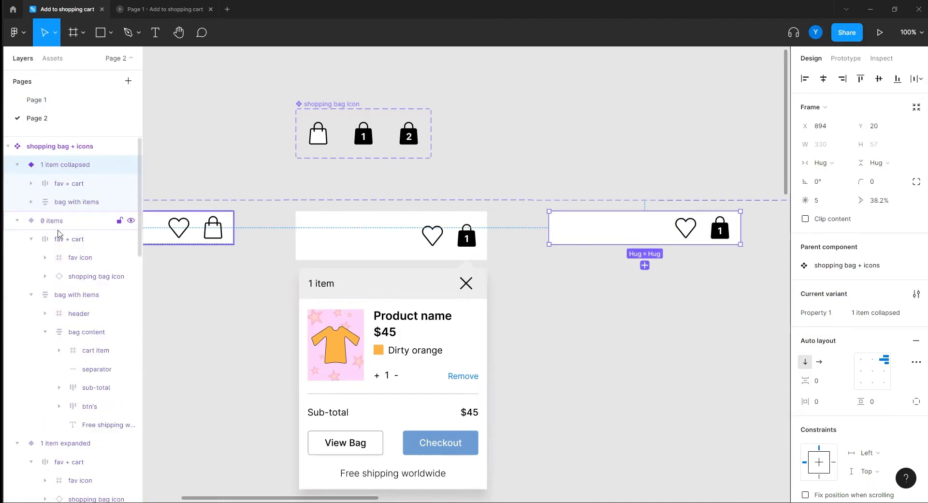
click(619, 228)
click(884, 146)
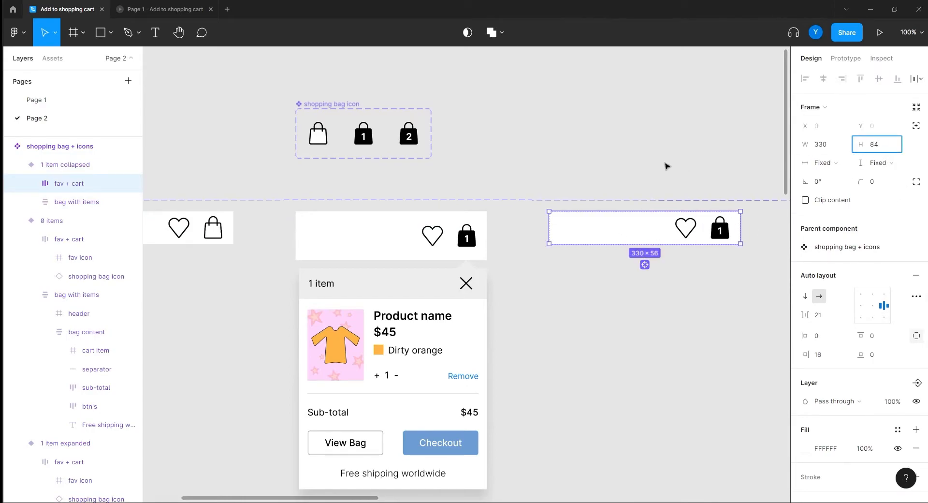
key(Return)
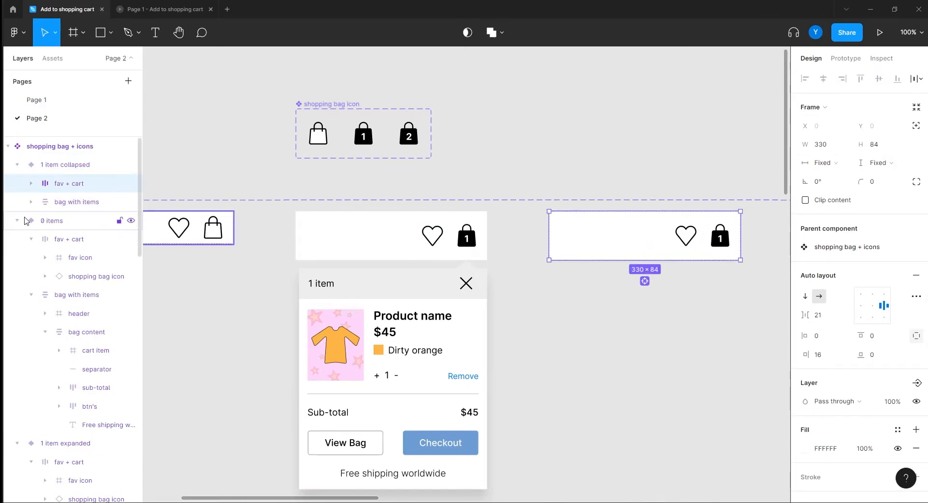
Step: Set the fav + cart row's height to 84 in the 0 items variant
scroll(293, 351, left, 2)
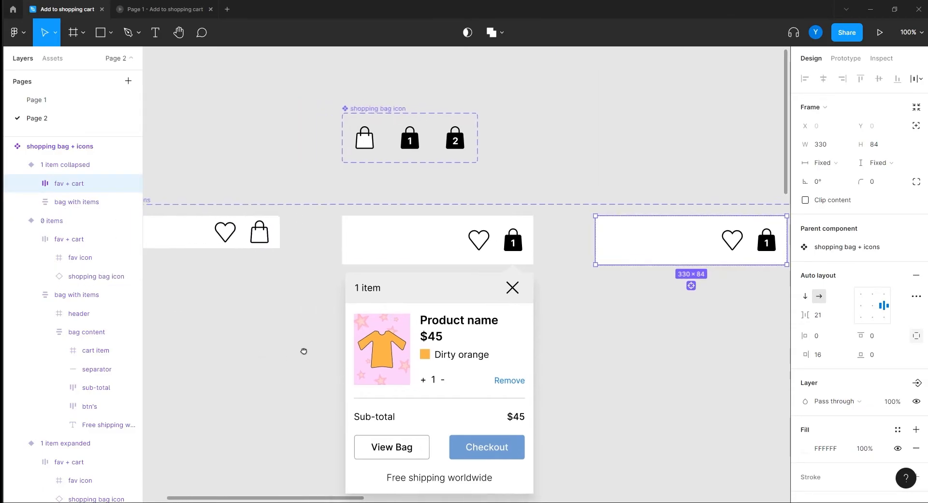
scroll(292, 351, left, 5)
click(367, 220)
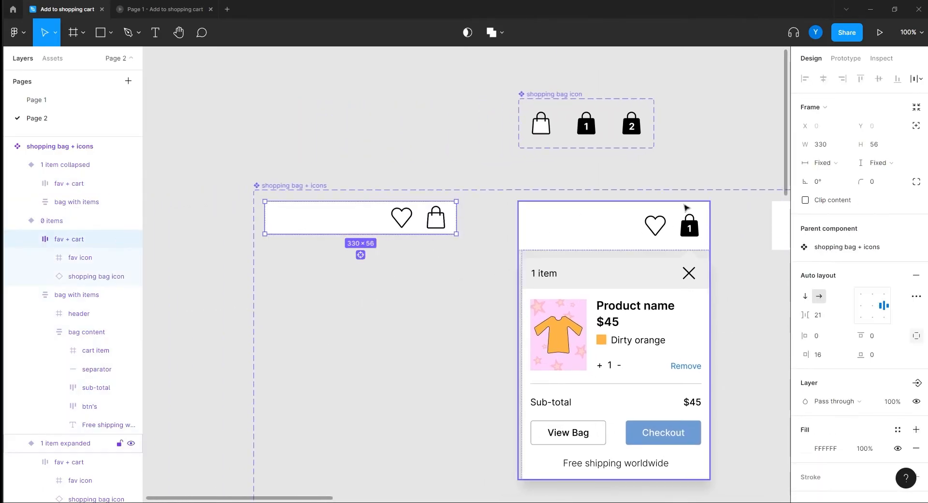
click(878, 144)
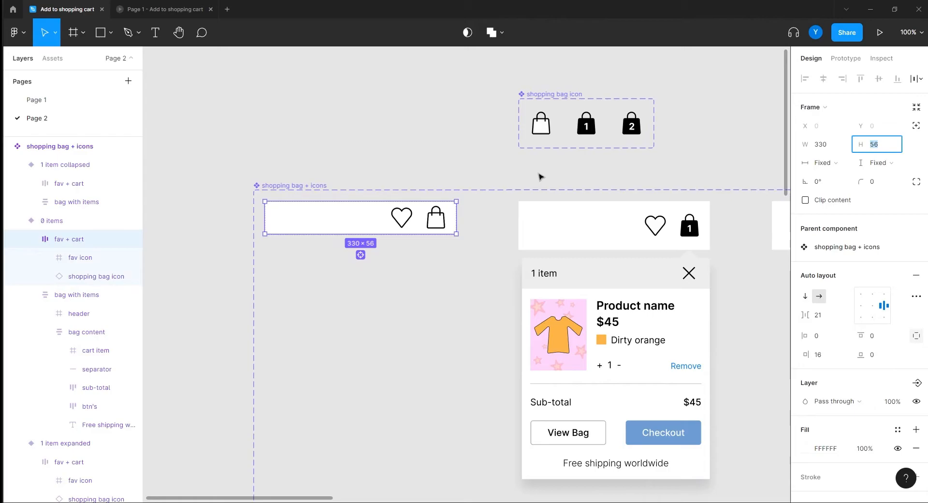
key(Return)
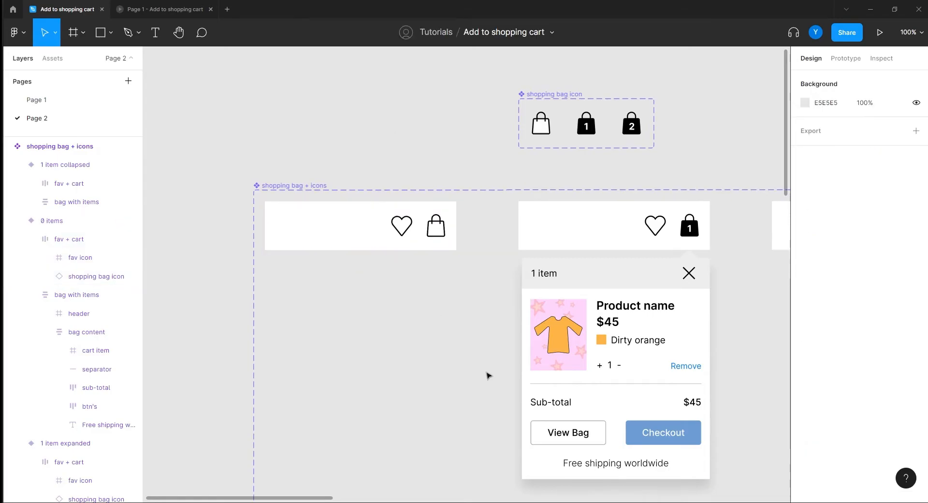
Step: Move the shopping bag + icons instance in Frame 1 up to Y -1 so its icons line up with the nav options
drag(487, 376, 203, 352)
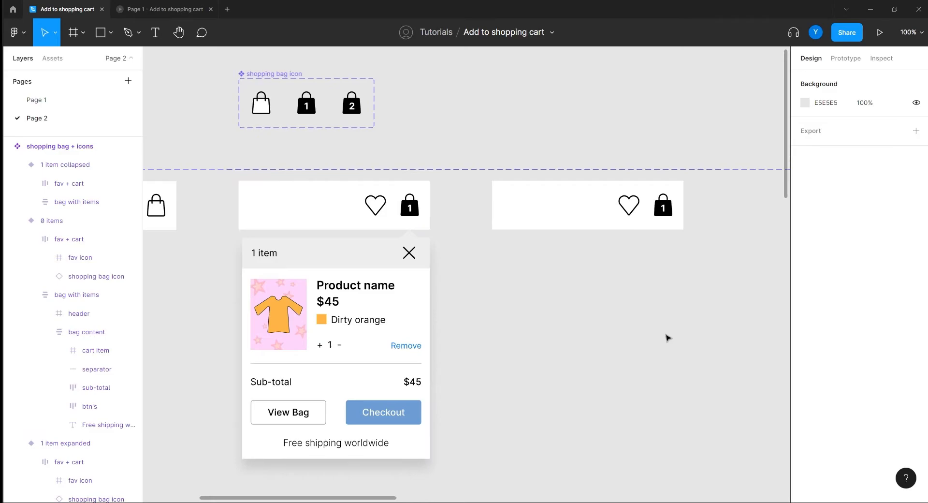
scroll(668, 336, right, 5)
key(minus)
drag(711, 310, 381, 286)
drag(691, 290, 510, 329)
key(plus)
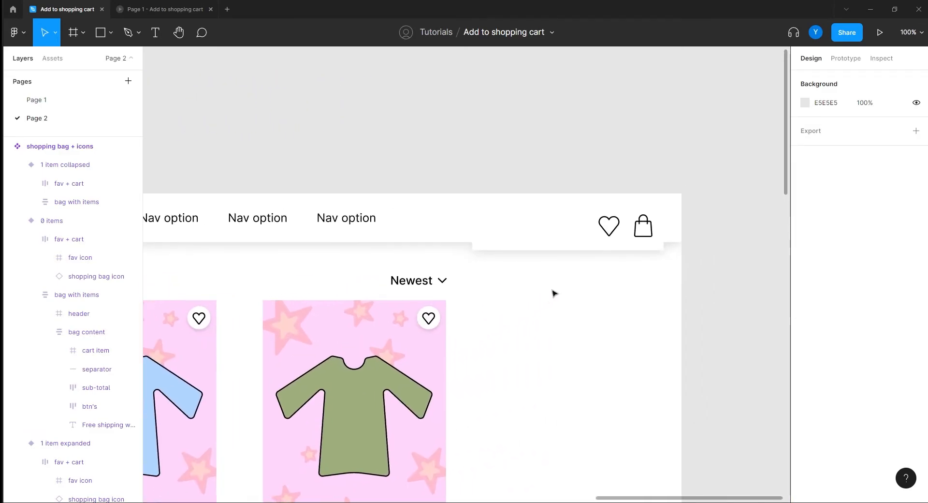
click(544, 236)
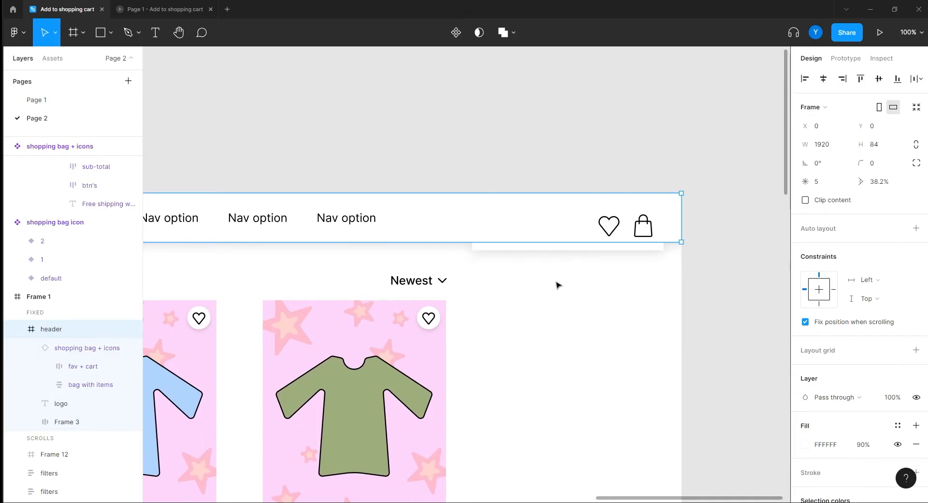
click(528, 251)
scroll(543, 302, left, 4)
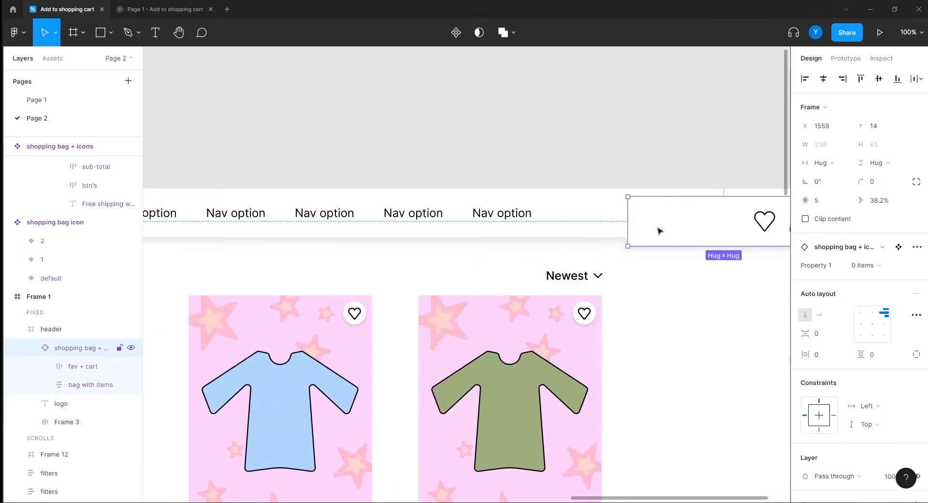
drag(657, 226, 658, 218)
click(673, 306)
drag(702, 332, 452, 349)
Step: Move the shopping bag + icons layer out of the header and place it above the header among Frame 1's fixed layers
click(457, 249)
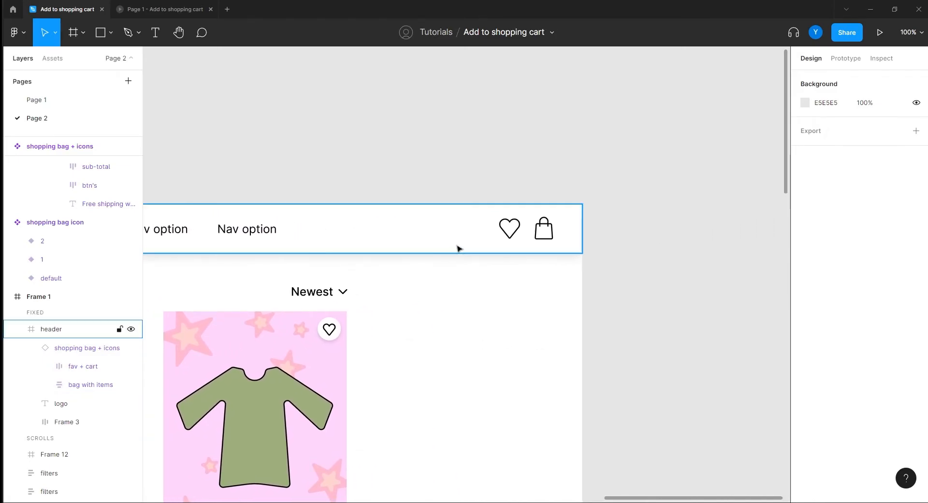
double_click(456, 242)
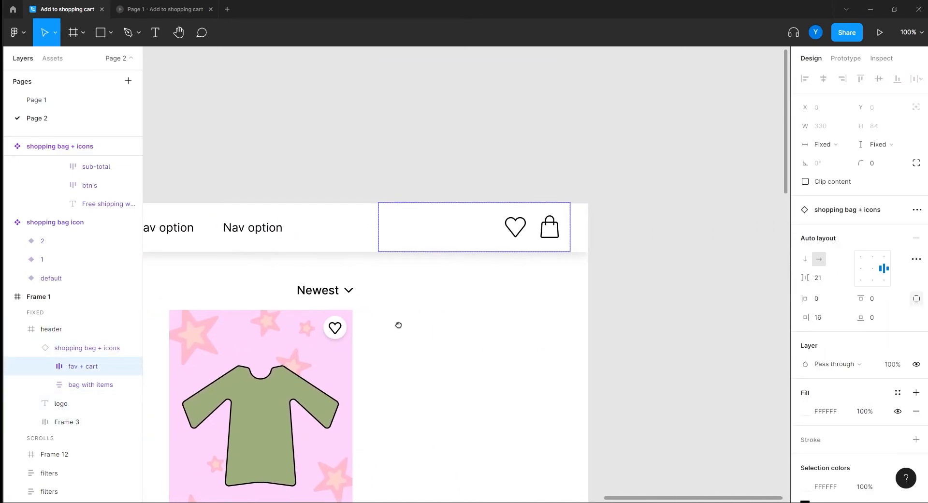
drag(394, 325, 593, 293)
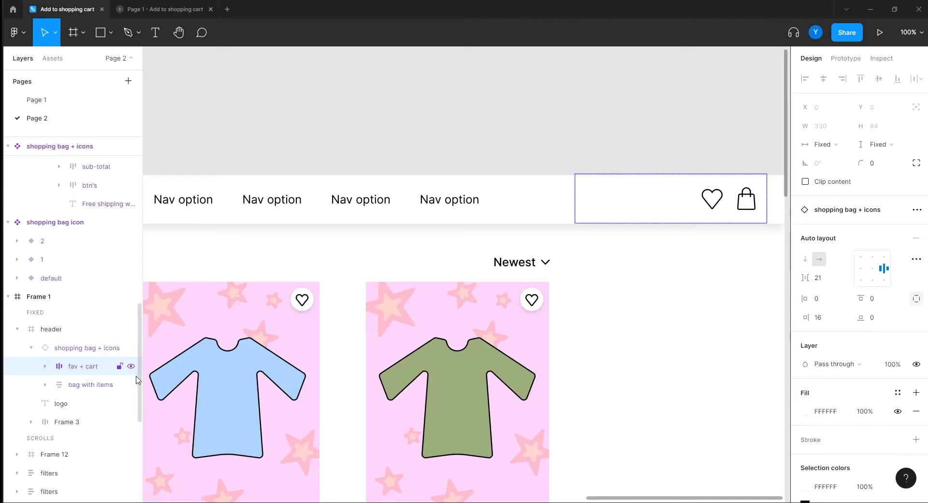
mouse_move(78, 370)
mouse_down()
mouse_move(47, 370)
mouse_move(71, 357)
mouse_up()
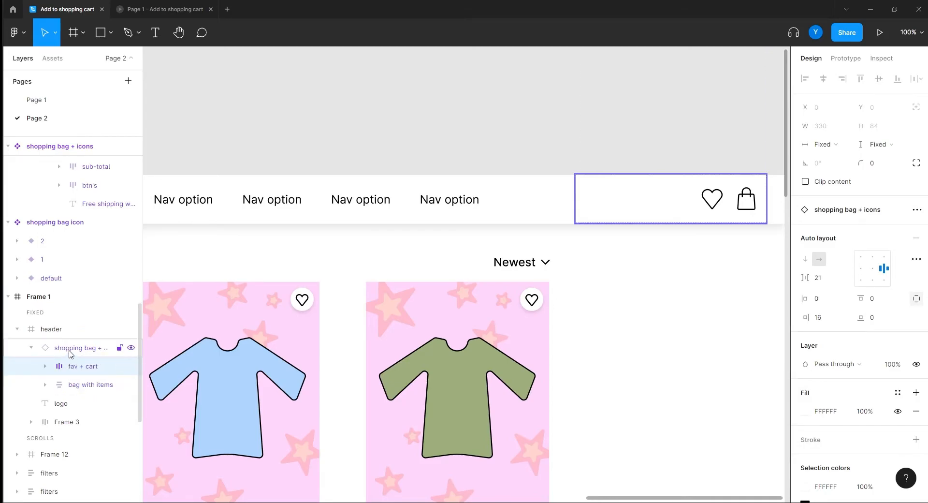
click(68, 349)
drag(66, 349, 57, 326)
click(17, 329)
click(16, 348)
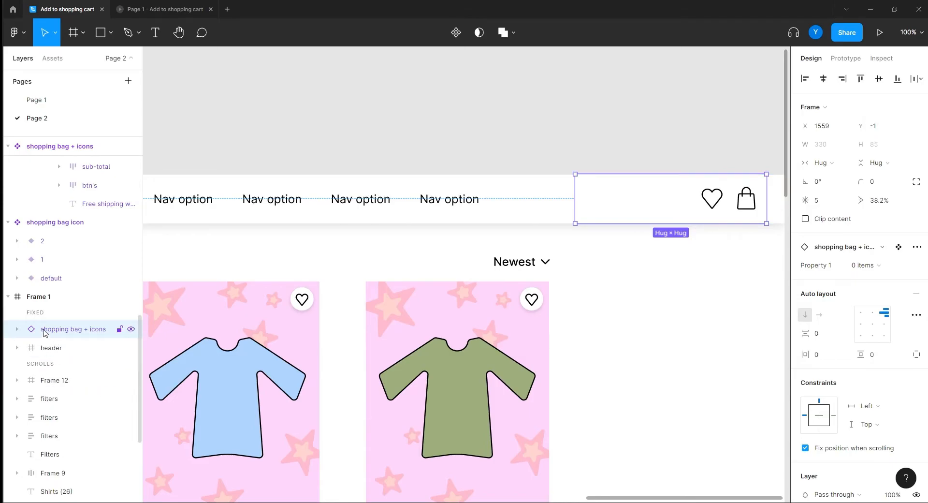
Step: Nudge the shopping bag + icons instance a few pixels to the right within Frame 1
drag(665, 381, 537, 371)
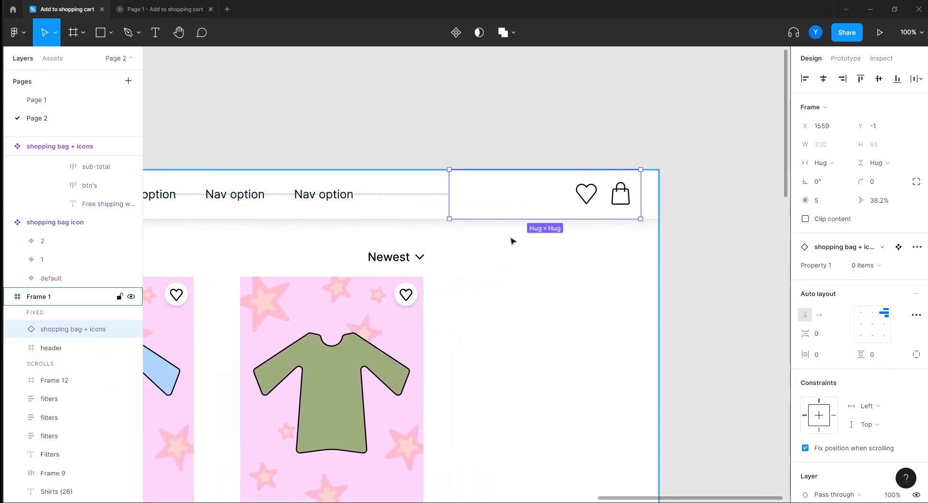
key(ctrl+minus)
click(434, 161)
drag(528, 316, 645, 262)
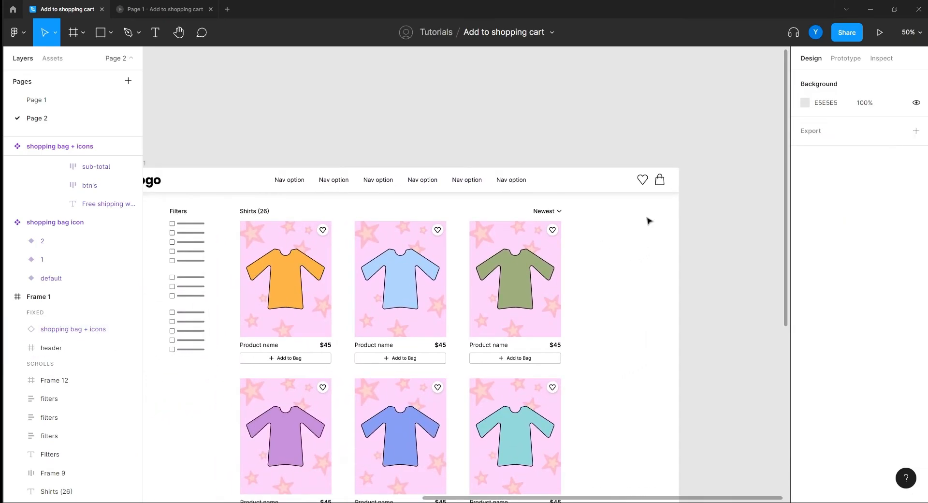
click(648, 184)
scroll(635, 307, left, 2)
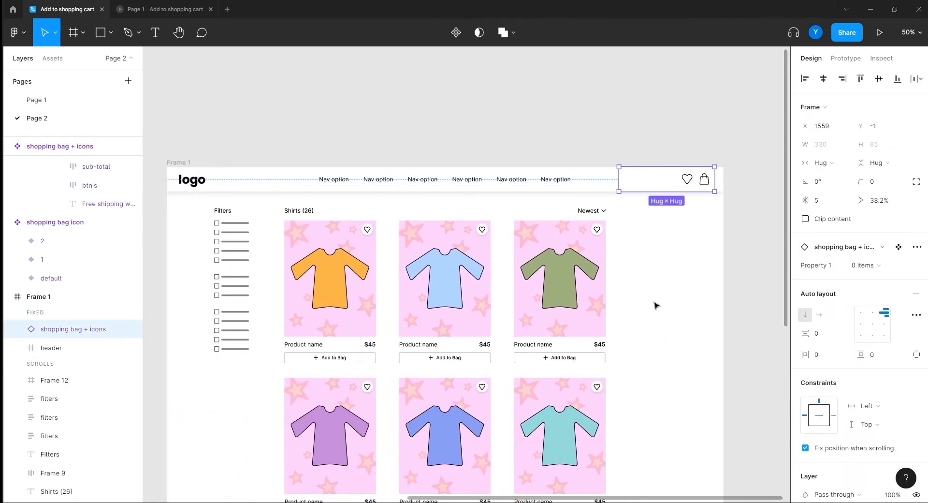
click(615, 158)
click(677, 183)
key(Right)
key(Right)
key(Right)
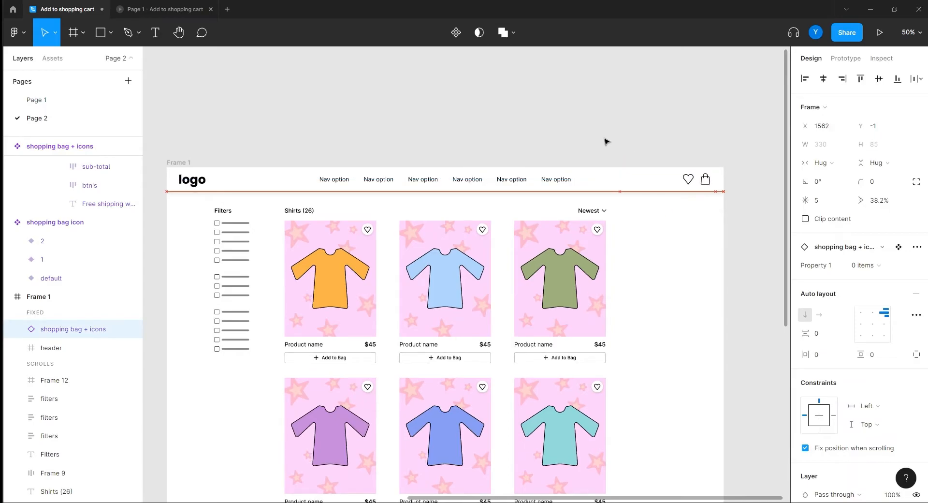
click(604, 140)
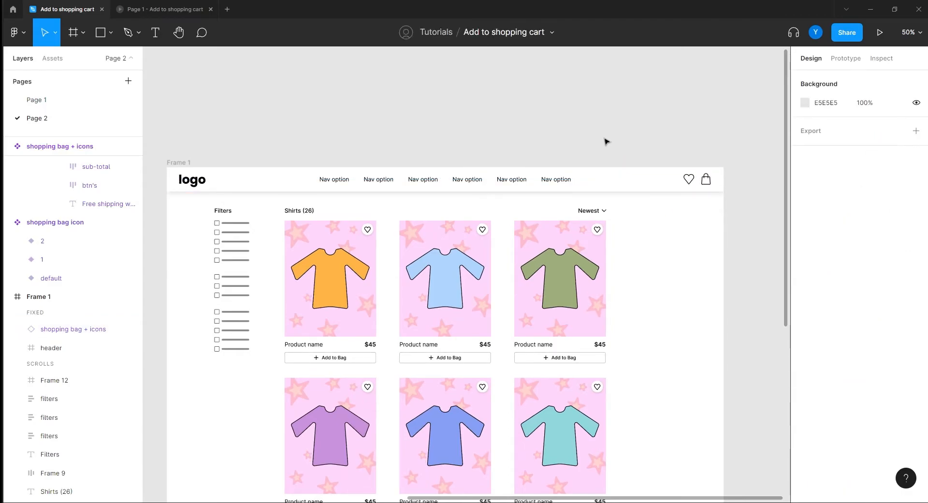
Step: Duplicate Frame 1 to create a second shop page beside it
click(188, 163)
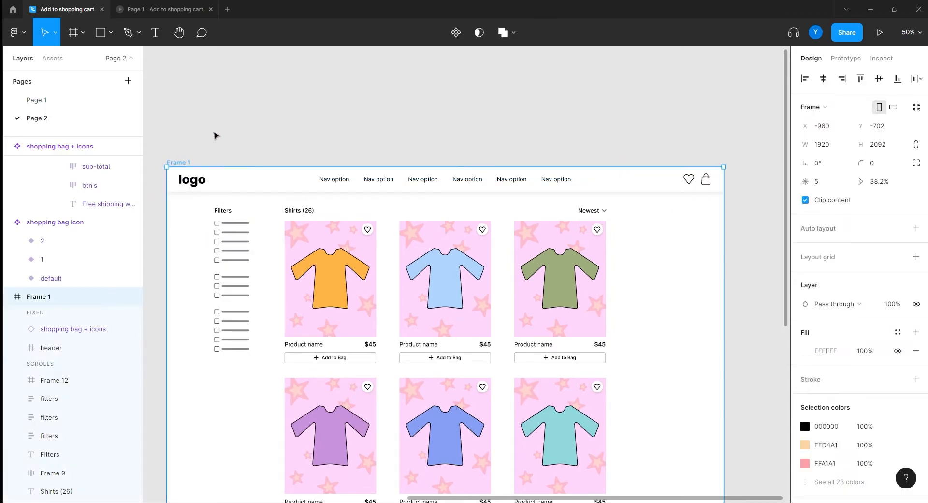
key(ctrl+d)
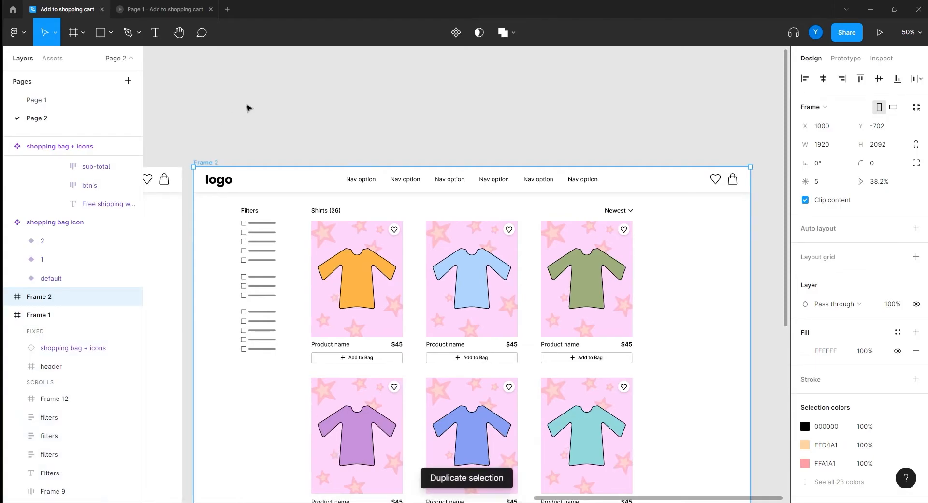
scroll(472, 118, down, 5)
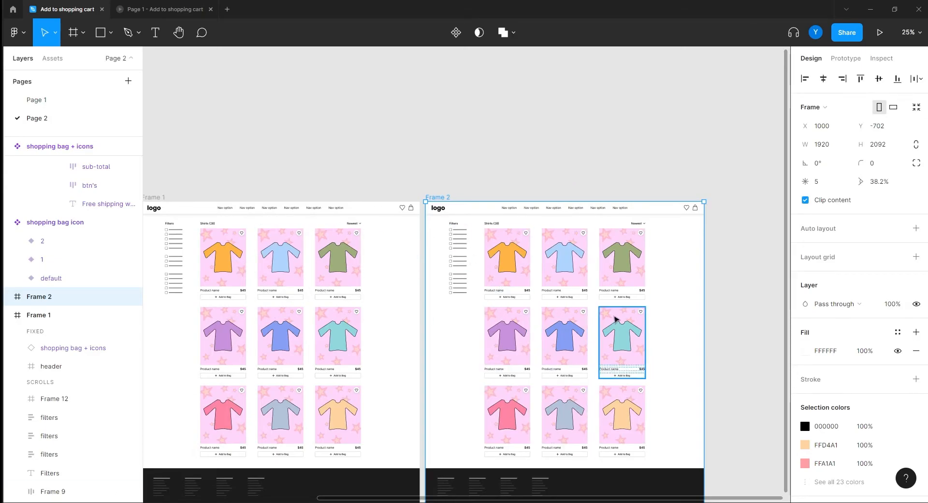
scroll(522, 156, up, 5)
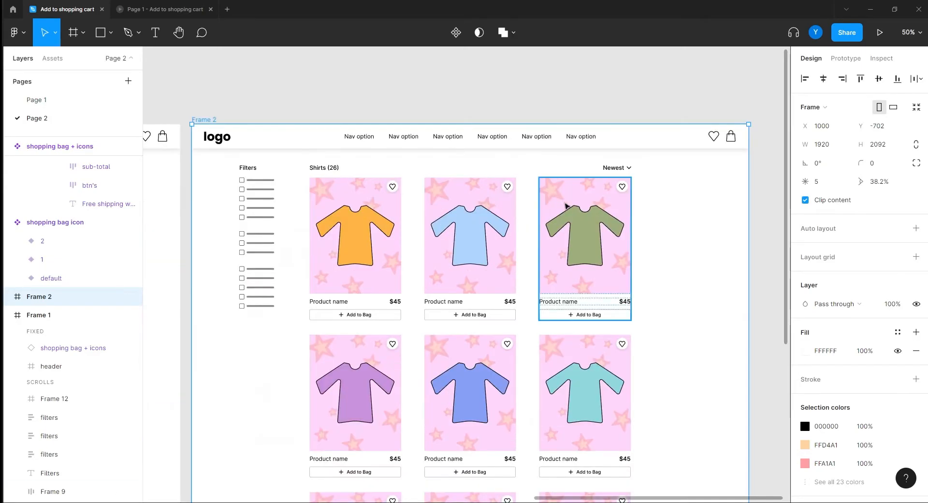
Step: Switch the shopping bag + icons instance in Frame 2 to the 1 item expanded variant
click(720, 142)
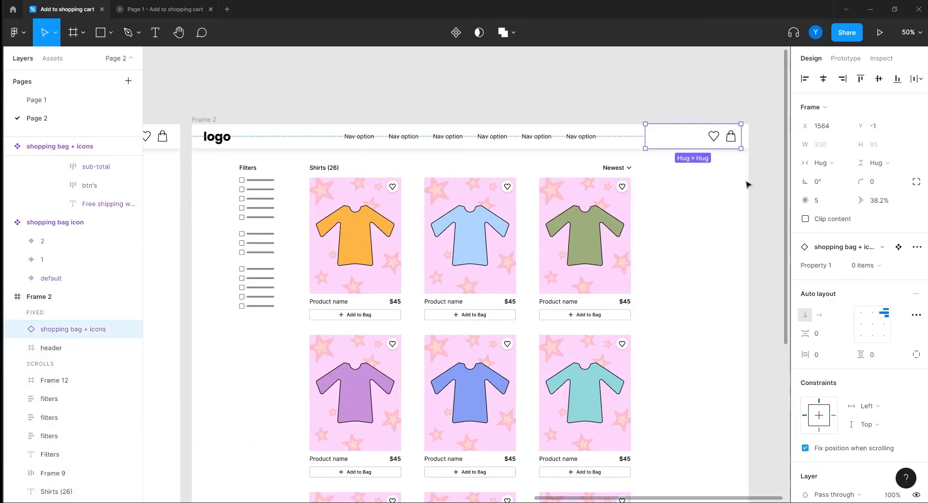
click(873, 267)
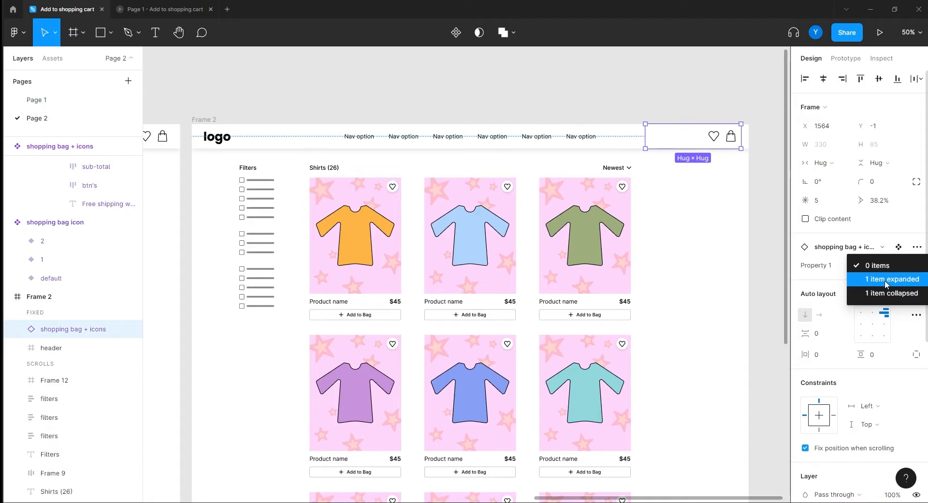
click(883, 282)
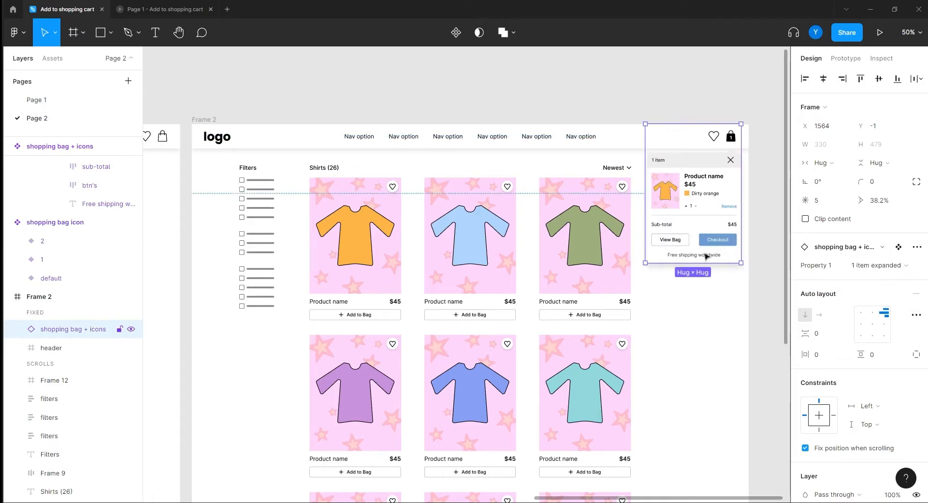
click(555, 97)
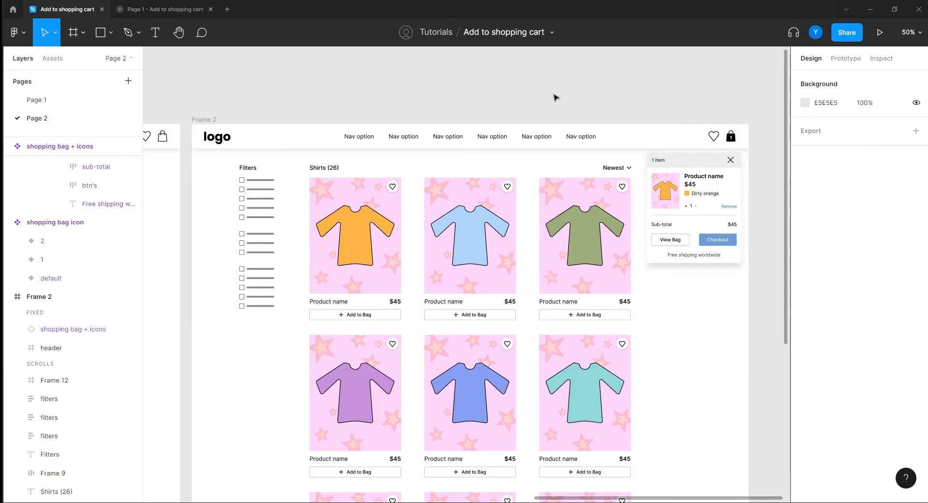
Step: Select the 1 item expanded variant in the shopping bag + icons component set and open its vertical auto layout spacing for editing
drag(661, 118, 550, 151)
key(ctrl+plus)
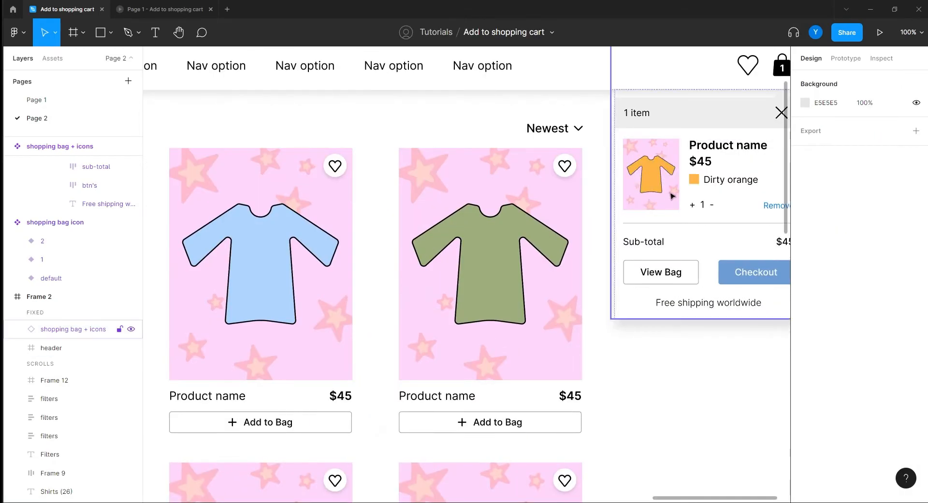
drag(680, 186, 561, 276)
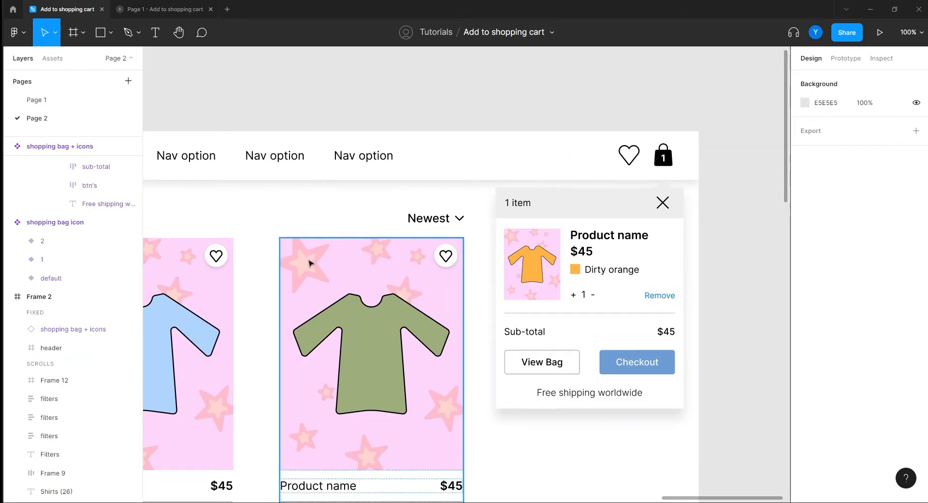
key(ctrl+minus)
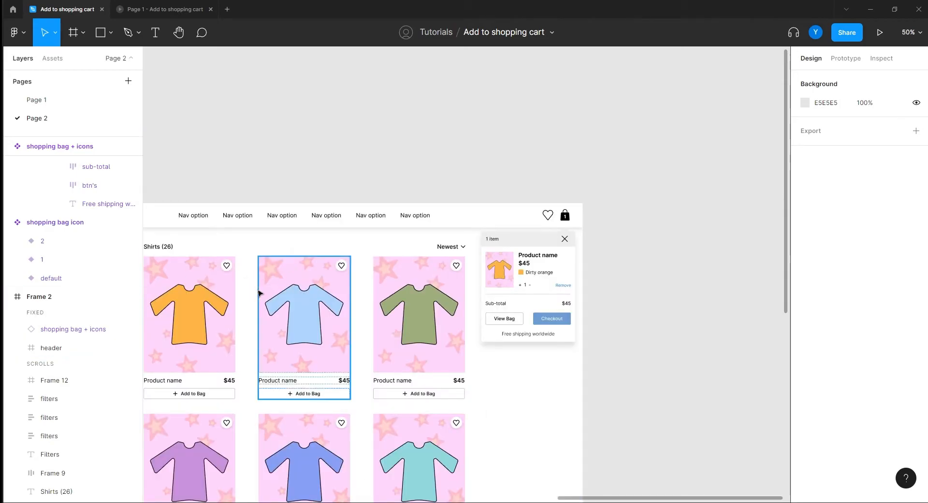
drag(231, 275, 694, 262)
drag(361, 272, 730, 246)
drag(312, 316, 708, 328)
drag(511, 331, 645, 341)
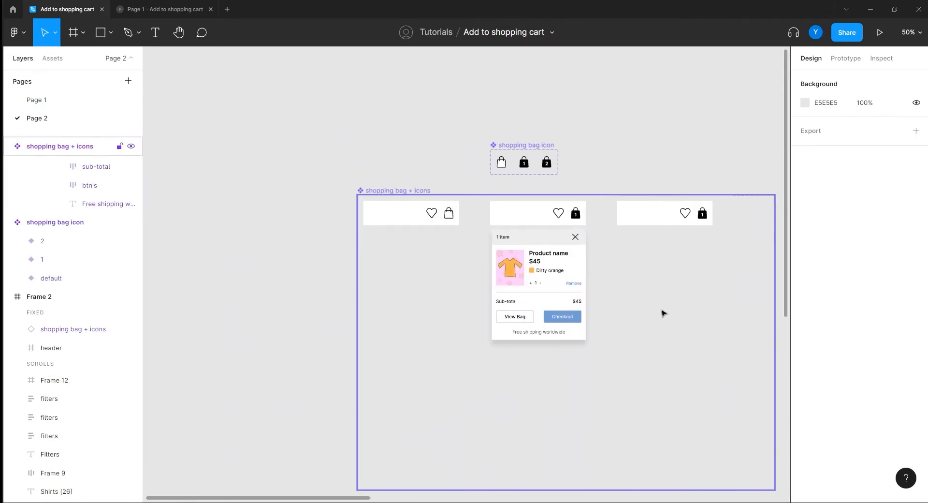
key(ctrl+plus)
drag(706, 242, 636, 362)
drag(706, 352, 683, 232)
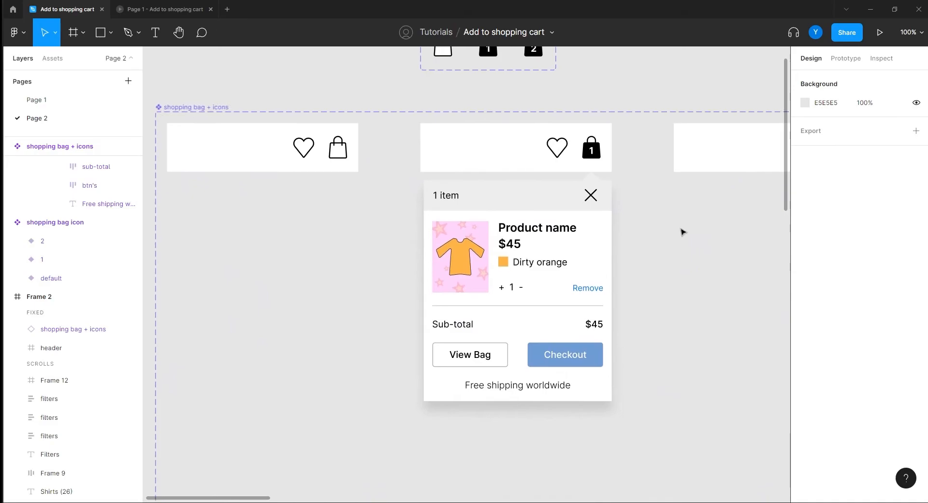
click(509, 191)
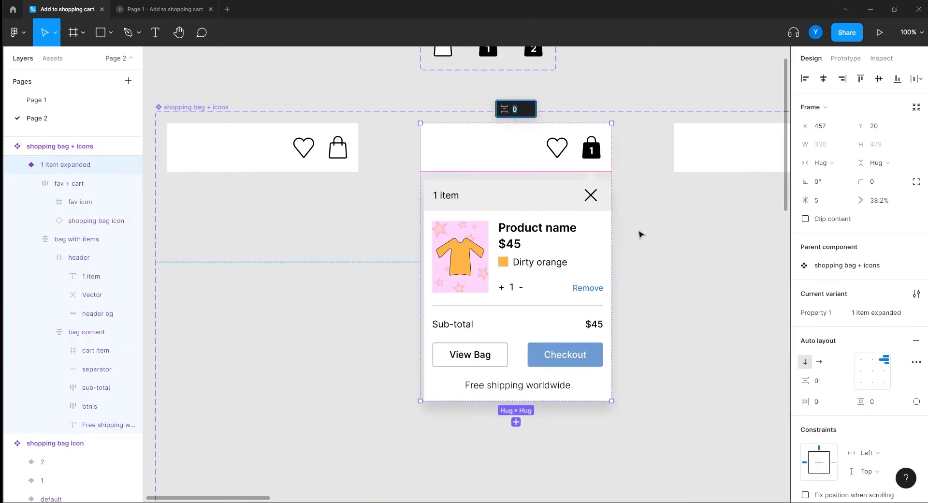
Step: Set the vertical auto layout spacing of the "1 item expanded" variant to -14
key(Down)
key(Down)
key(Down)
key(Down)
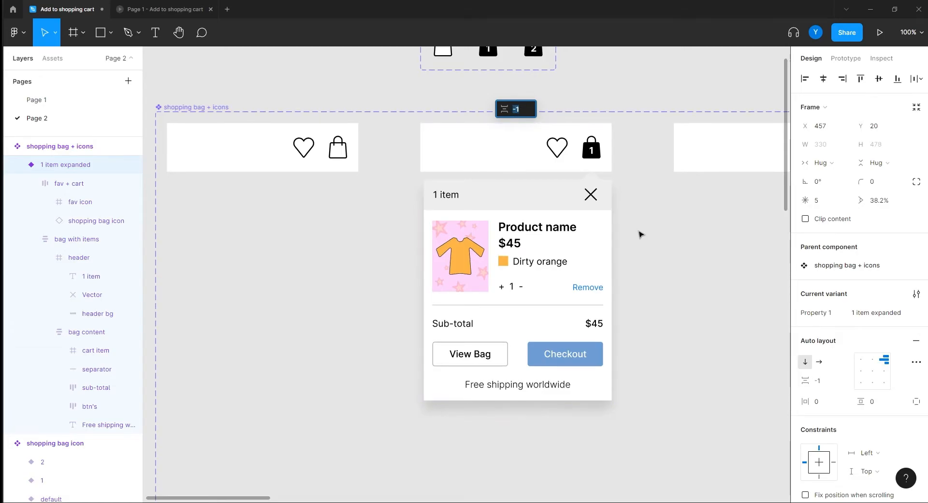
key(Down)
key(Down)
key(Down)
key(Down)
key(Down)
key(Down)
key(Down)
key(Down)
key(Down)
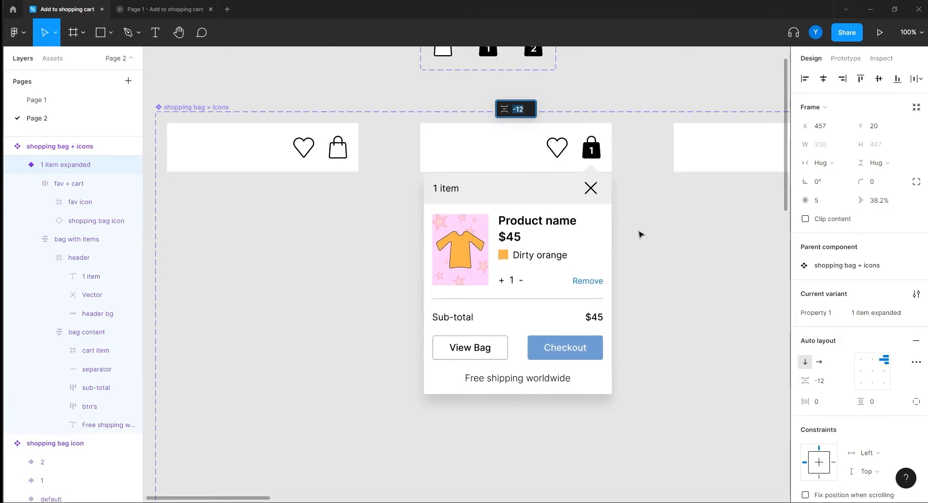
key(Down)
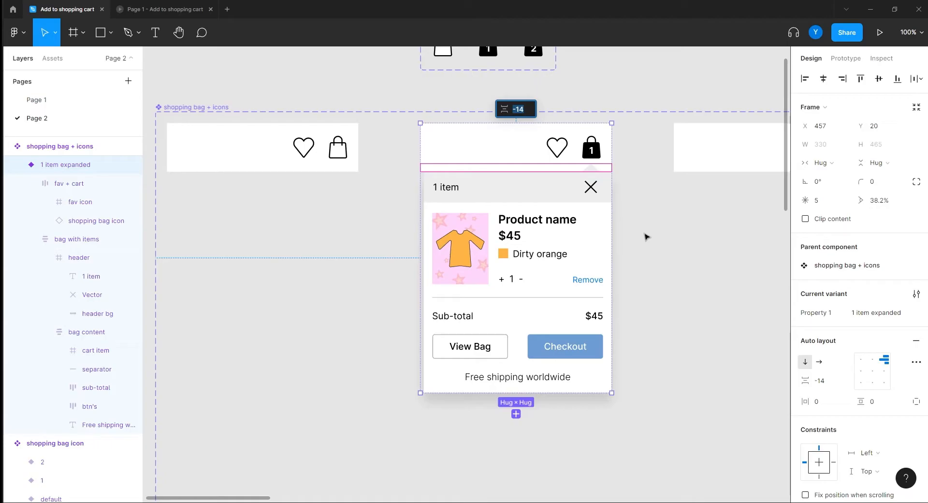
click(622, 97)
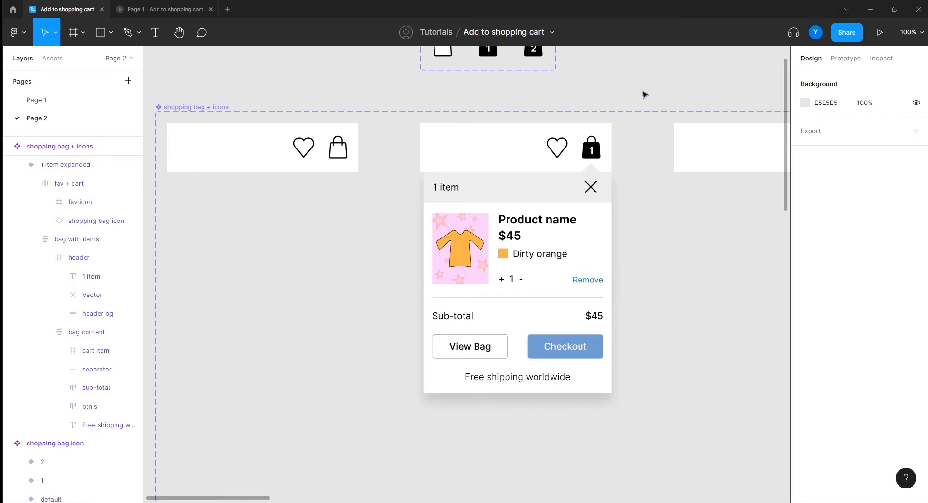
Step: Examine the shopping bag + icons variants and the expanded bag dropdown in Frame 2's header
key(ctrl+minus)
drag(690, 236, 423, 202)
drag(662, 292, 349, 280)
drag(709, 319, 461, 319)
drag(380, 273, 808, 336)
drag(442, 306, 812, 297)
drag(632, 329, 684, 334)
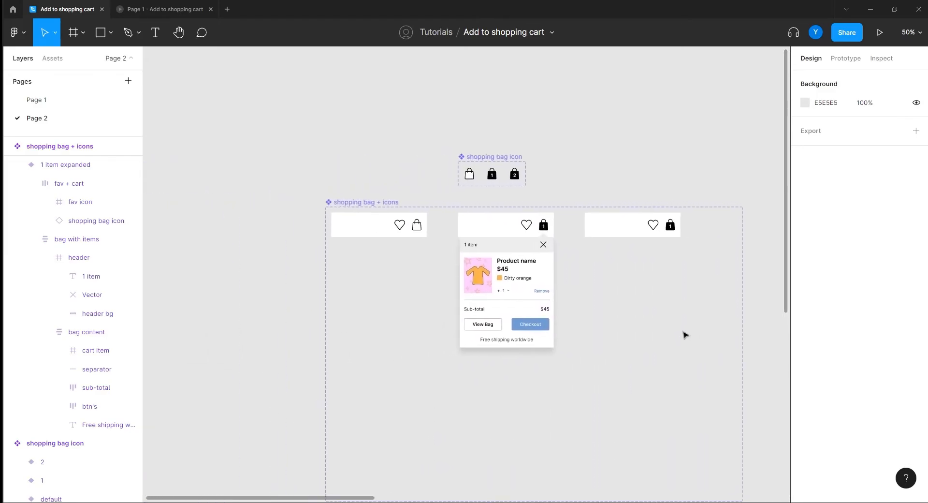
key(ctrl+plus)
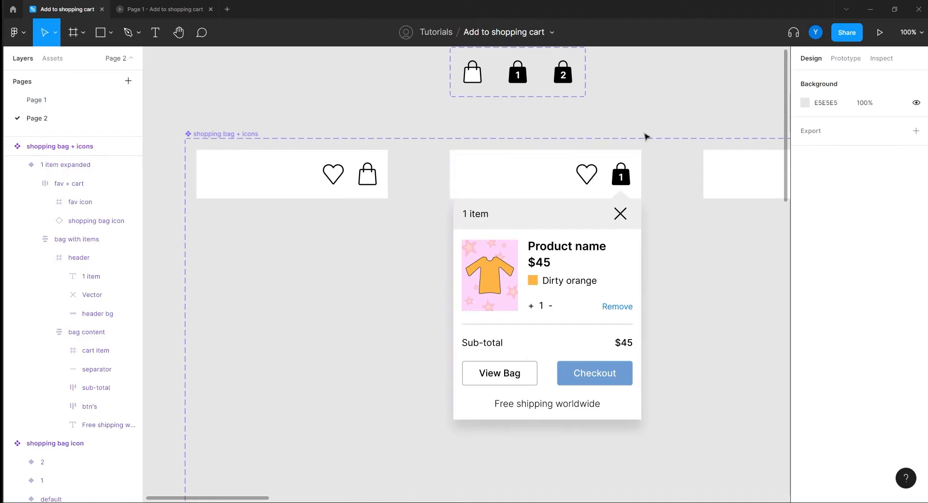
key(minus)
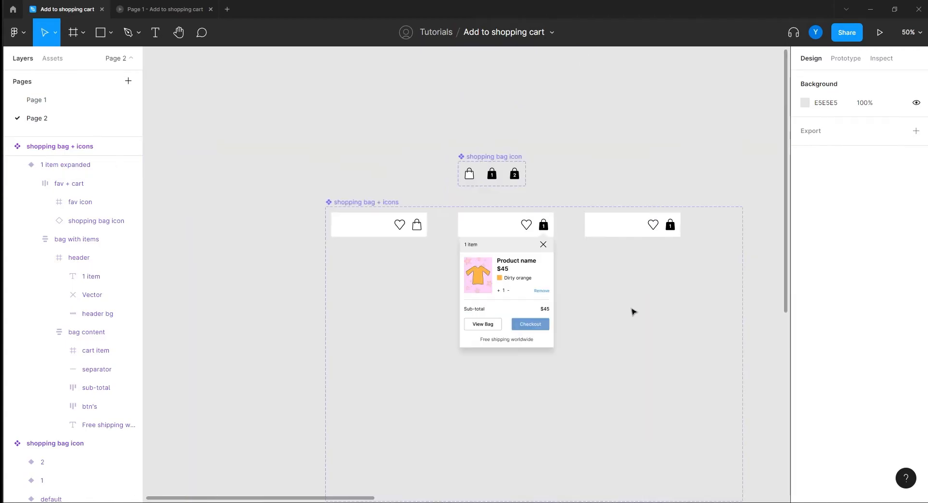
key(minus)
drag(663, 317, 407, 269)
scroll(615, 284, right, 10)
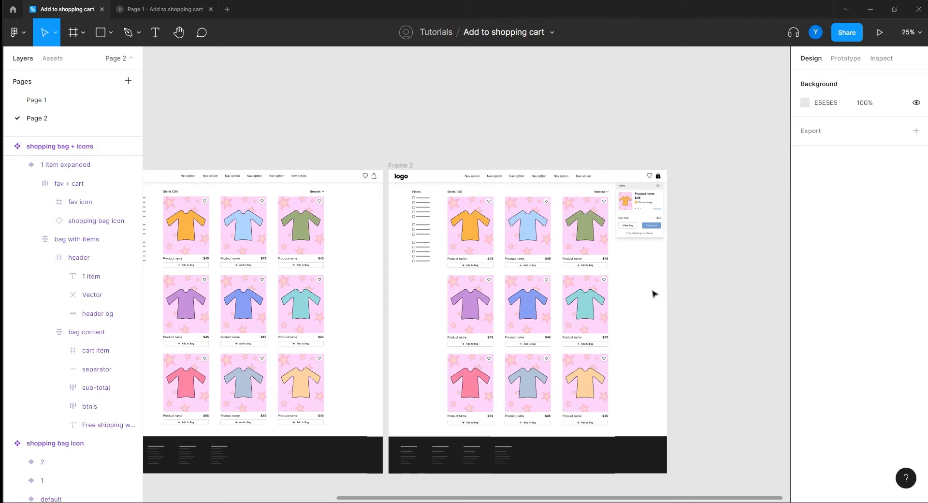
scroll(650, 303, up, 10)
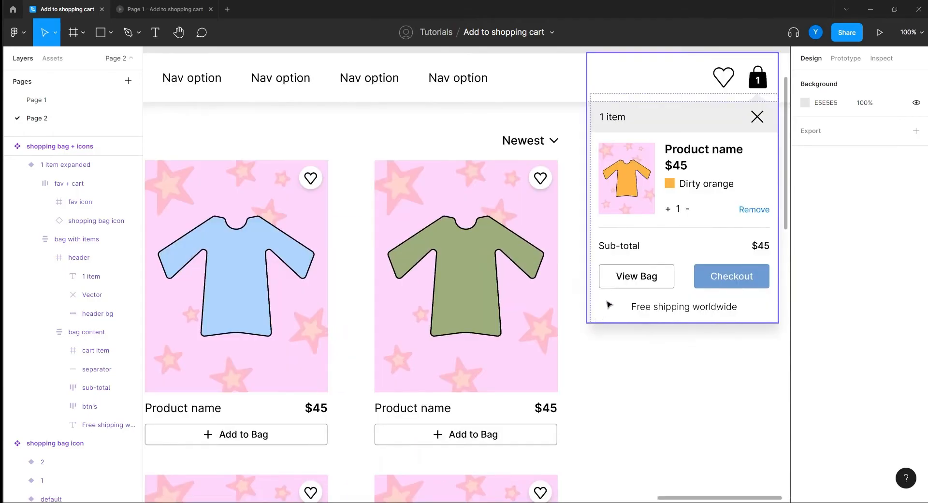
drag(610, 305, 517, 358)
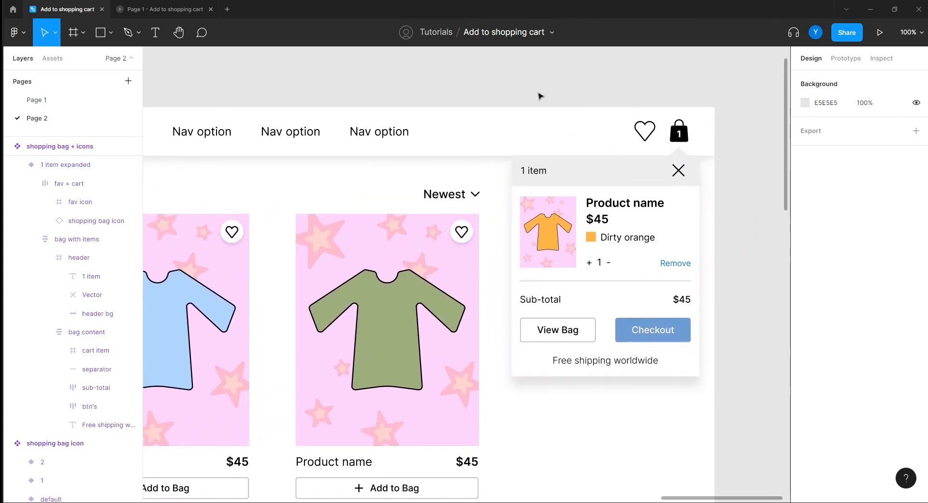
Step: Duplicate Frame 2 and switch the copy's shopping bag + icons instance to the "1 item collapsed" variant
key(minus)
key(minus)
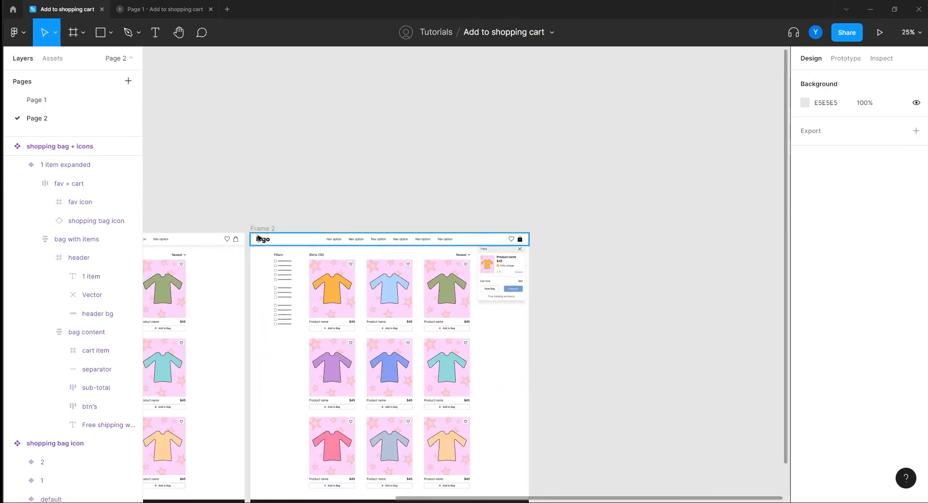
click(261, 228)
key(ctrl+d)
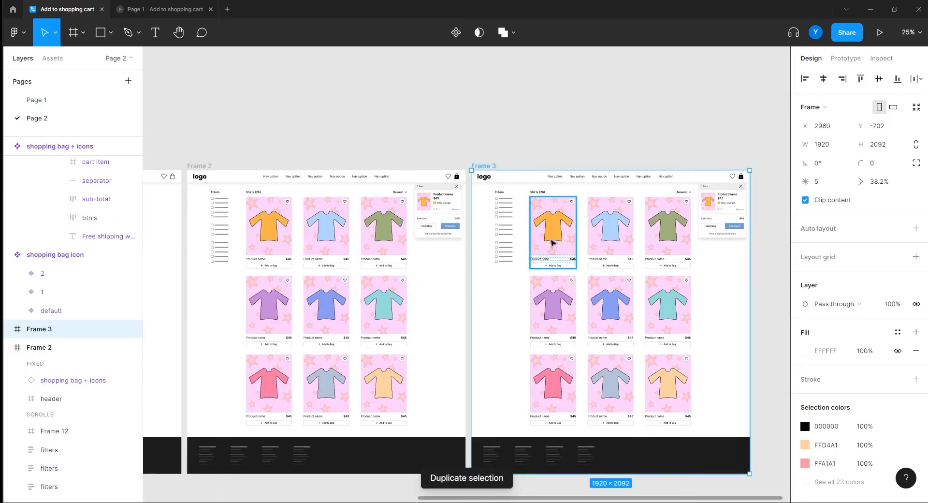
click(728, 206)
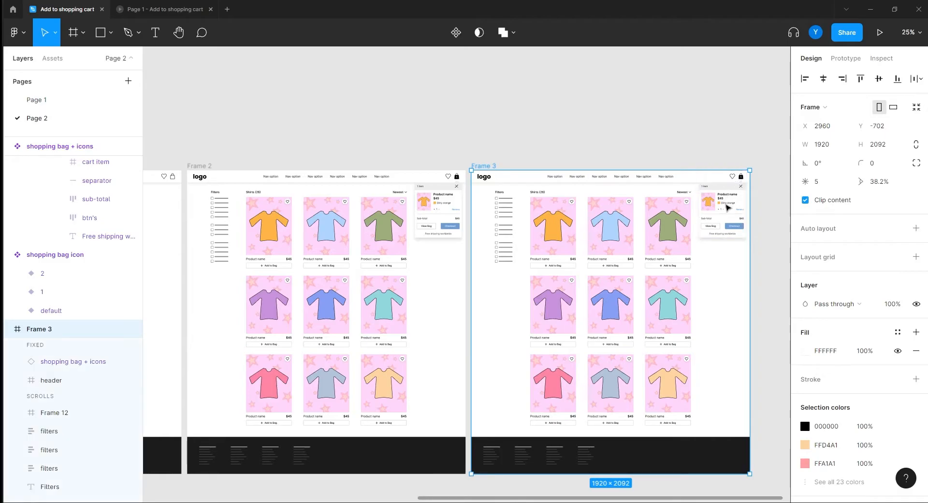
click(873, 265)
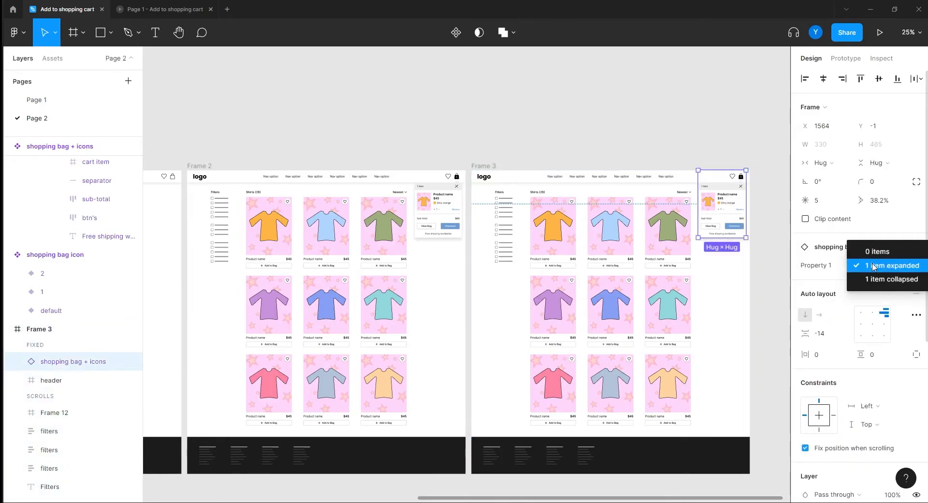
click(879, 280)
click(675, 155)
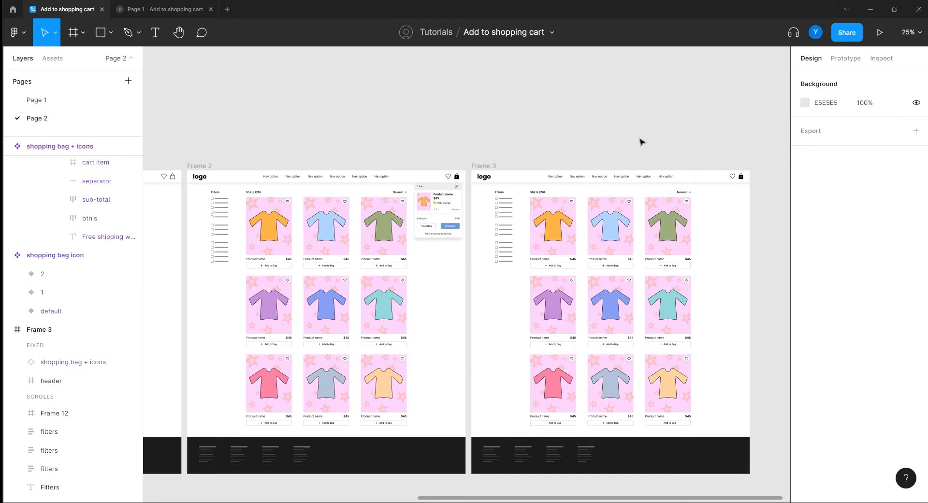
Step: Move Frame 3 and Frame 2 to the right to widen the gaps between the page frames
drag(309, 117, 518, 97)
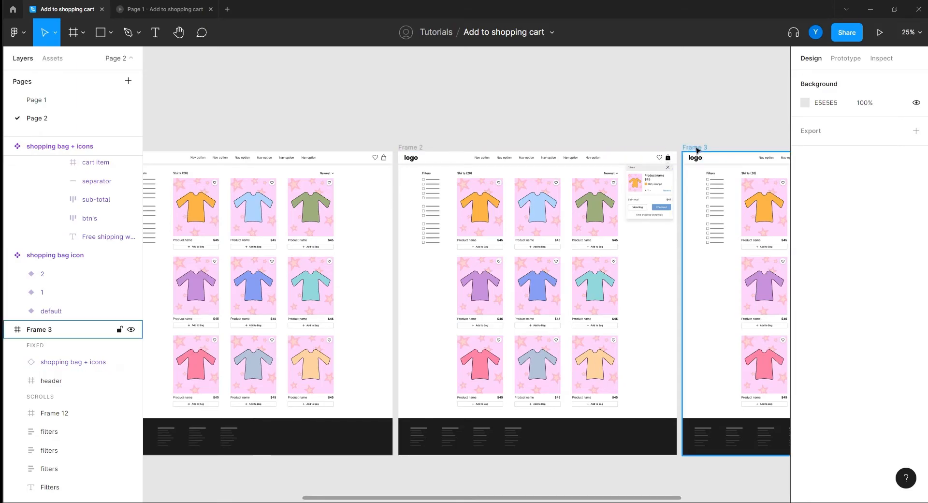
drag(698, 150, 728, 150)
drag(412, 146, 427, 147)
drag(233, 126, 420, 121)
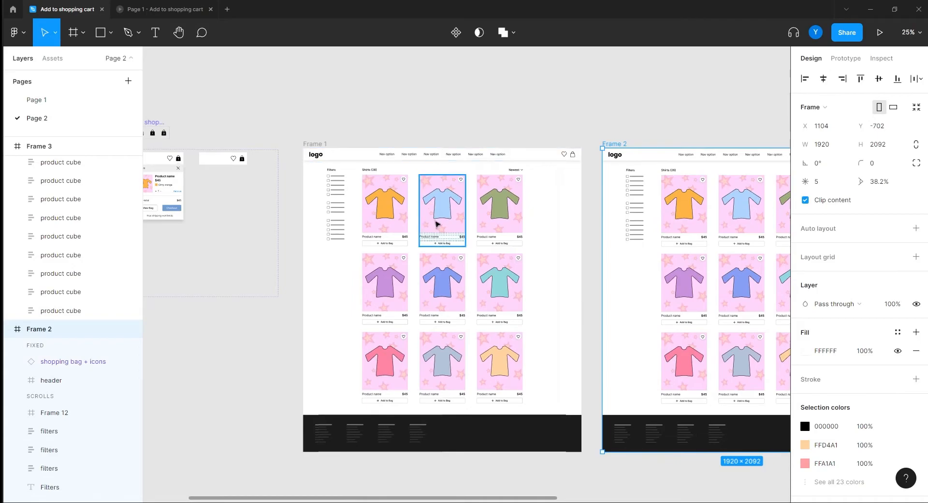
Step: Link the orange shirt's Add to Bag button in Frame 1 to Frame 2 on click, using Smart animate, Ease out, 300ms
scroll(439, 241, up, 5)
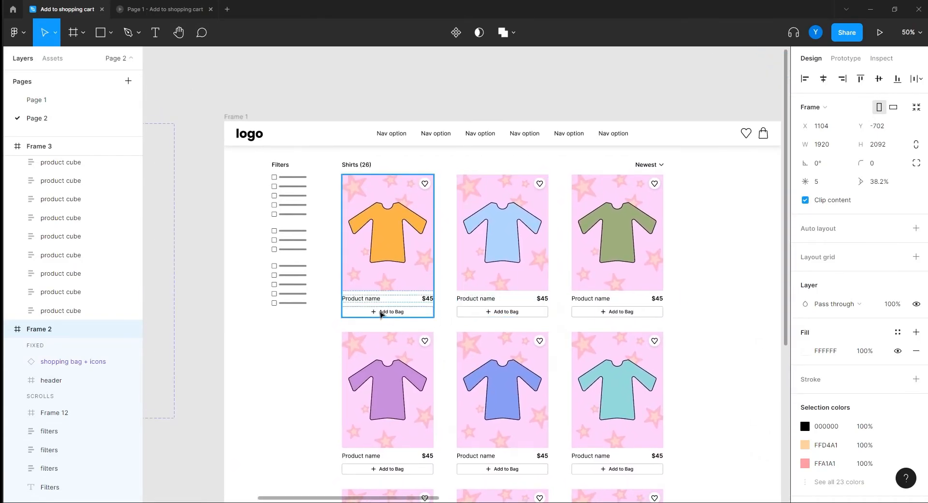
click(396, 319)
click(396, 319)
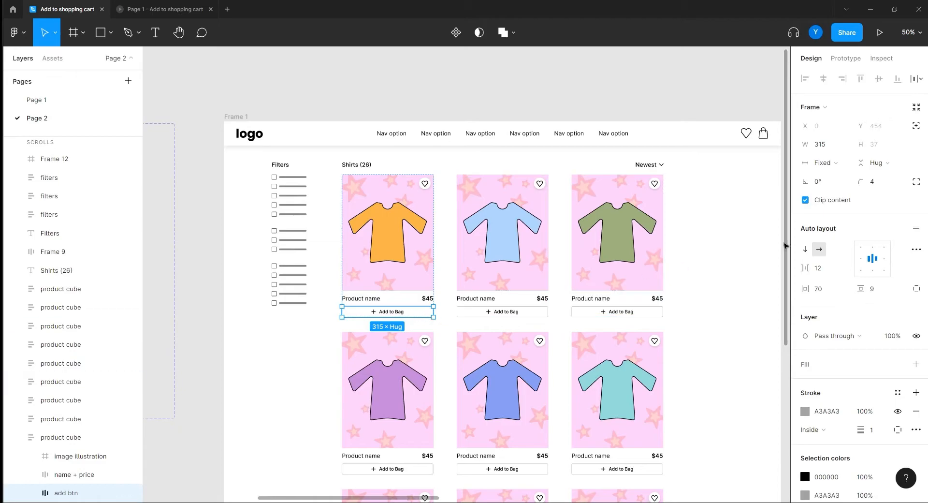
click(847, 60)
scroll(689, 294, right, 5)
drag(234, 309, 628, 375)
drag(683, 362, 283, 328)
scroll(556, 266, right, 5)
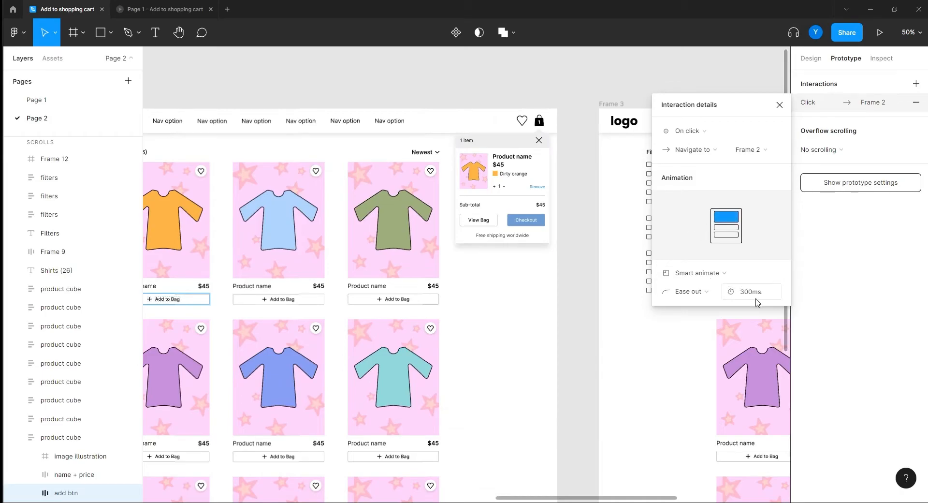
click(576, 286)
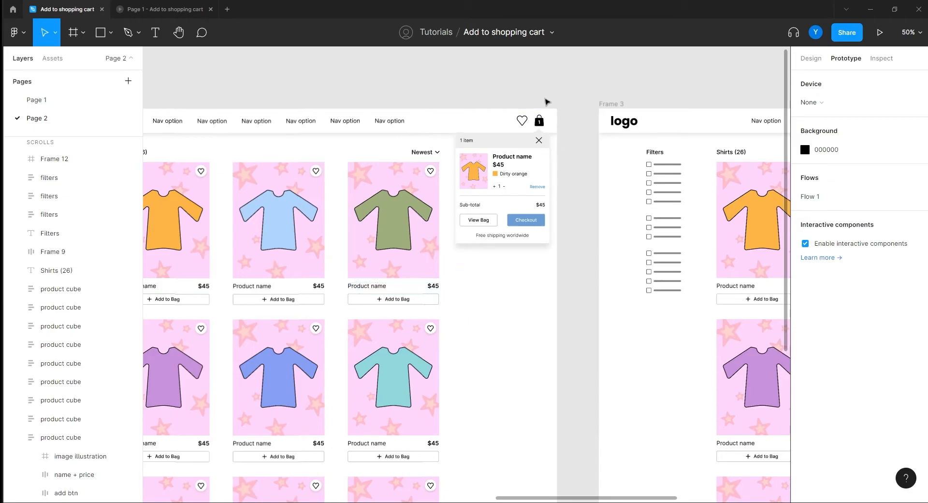
Step: Link the close icon of Frame 2's bag dropdown to Frame 3 on click, using Smart animate, Ease out, 300ms
drag(582, 183, 528, 272)
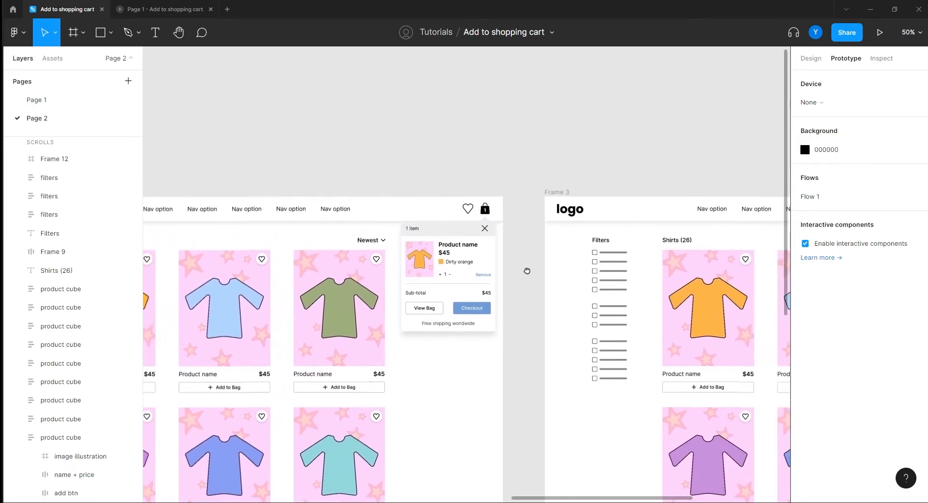
click(484, 231)
click(485, 231)
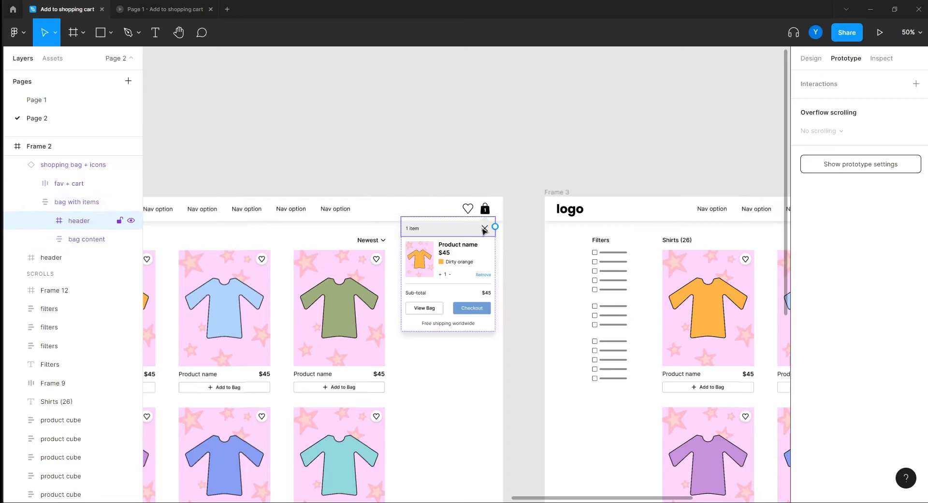
click(485, 229)
drag(487, 229, 577, 336)
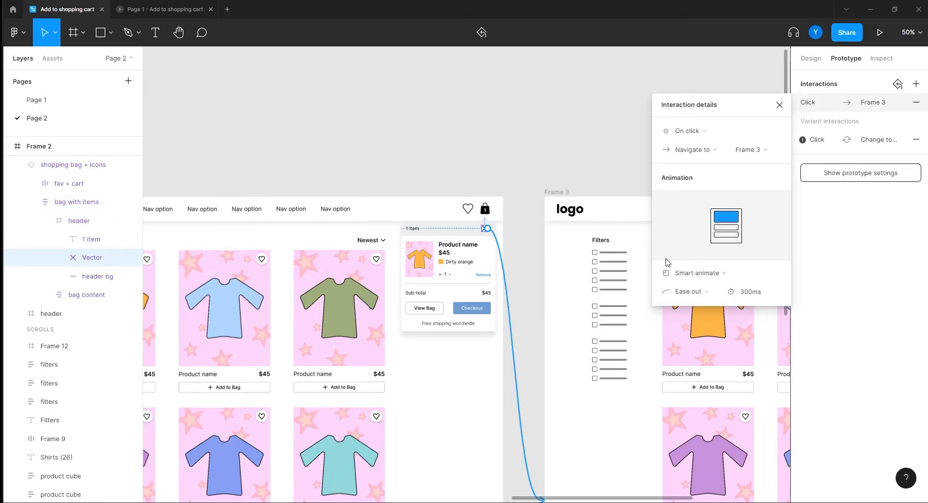
Step: Link the shopping bag icon in Frame 3's header back to Frame 2 on click, using Smart animate, Ease out, 300ms
drag(542, 157, 281, 173)
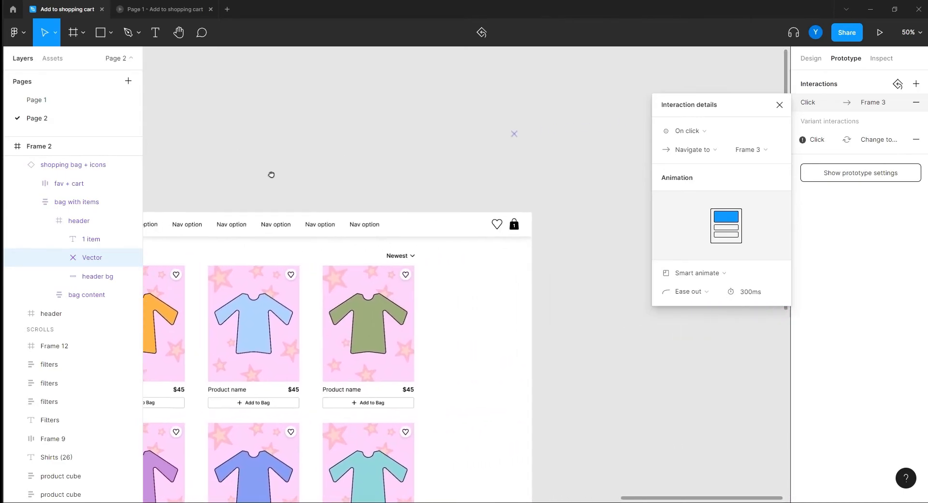
click(504, 227)
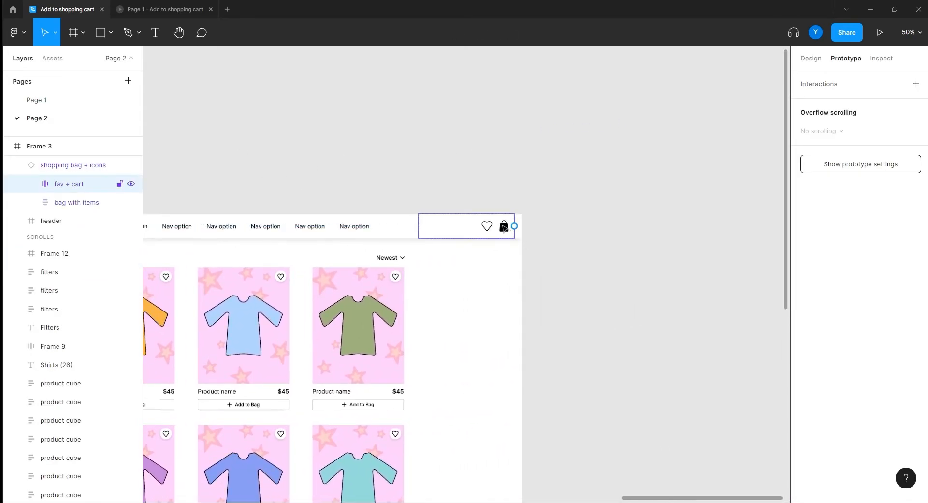
click(504, 227)
scroll(465, 143, left, 6)
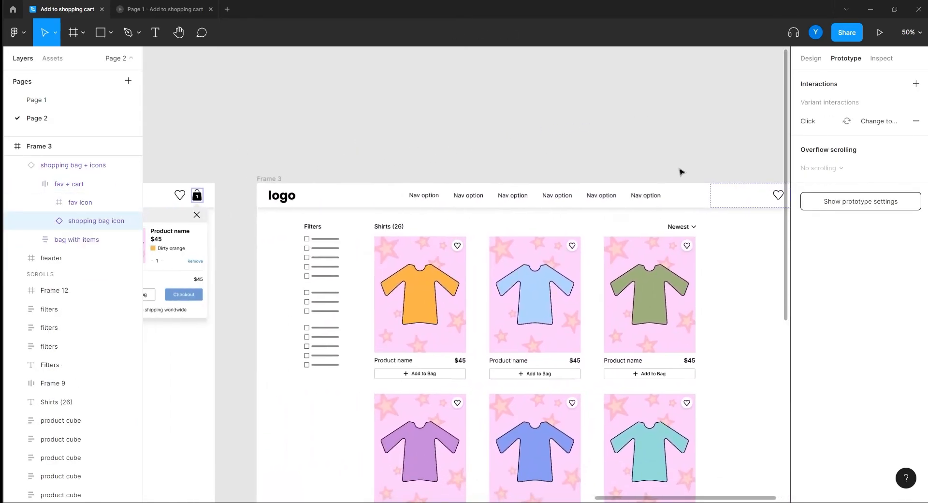
scroll(679, 168, right, 5)
drag(672, 172, 193, 379)
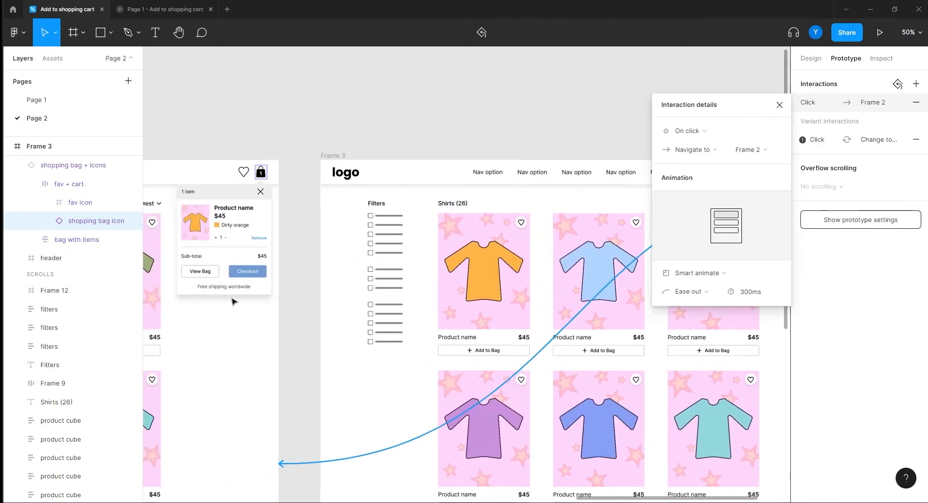
click(779, 104)
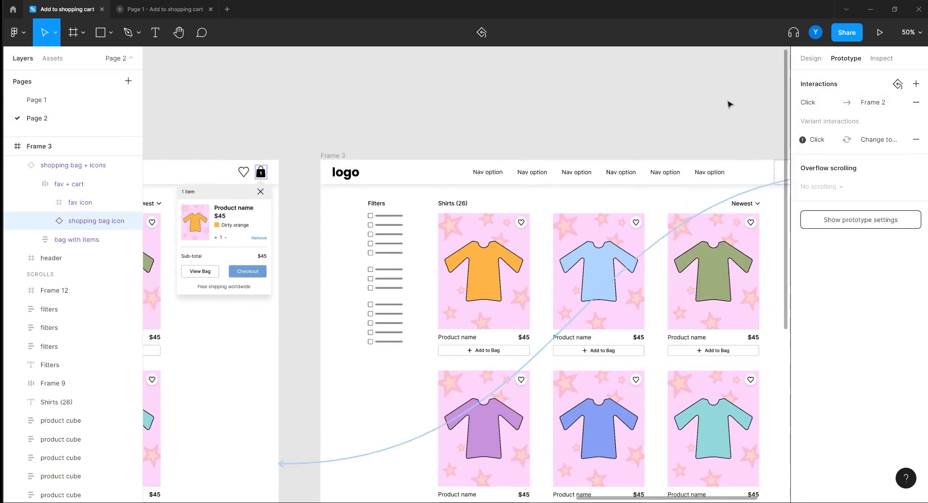
click(264, 127)
Step: Launch the Flow 1 prototype preview from Frame 1 and switch to the already open Page 1 prototype
drag(222, 118, 469, 149)
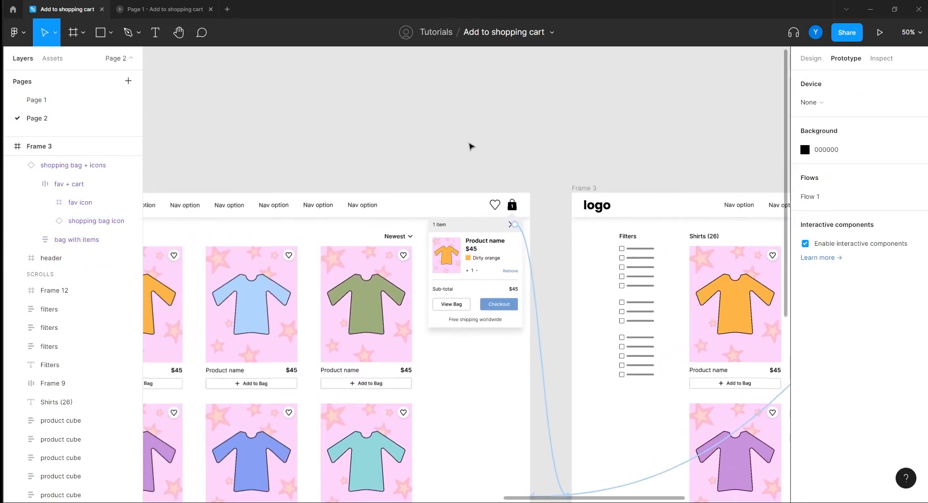
key(ctrl+minus)
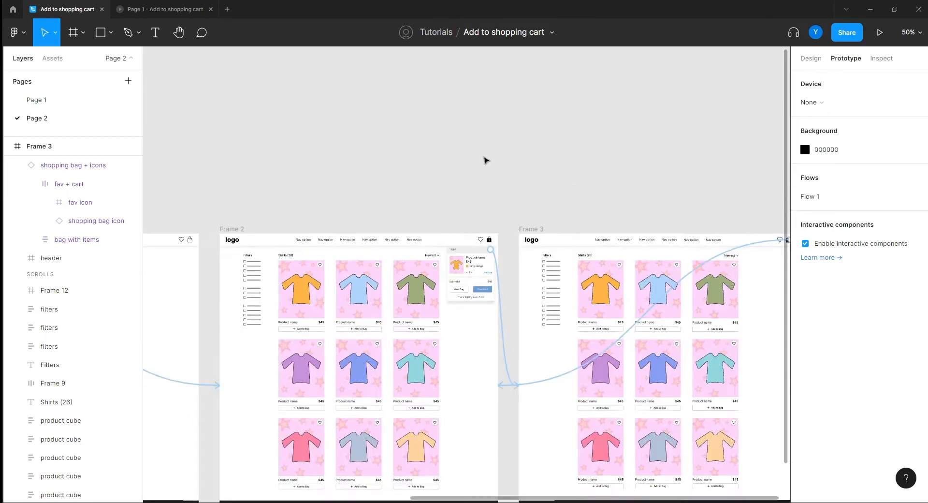
drag(417, 163, 586, 137)
drag(386, 175, 612, 180)
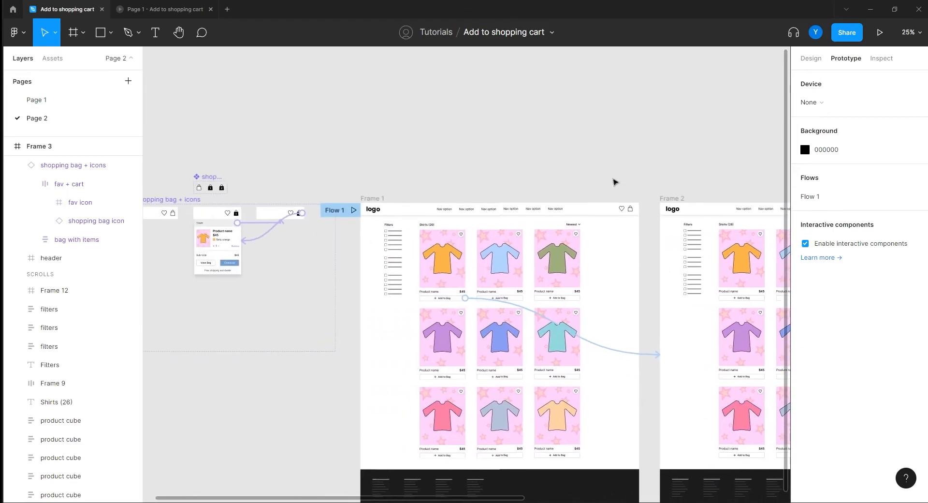
click(354, 210)
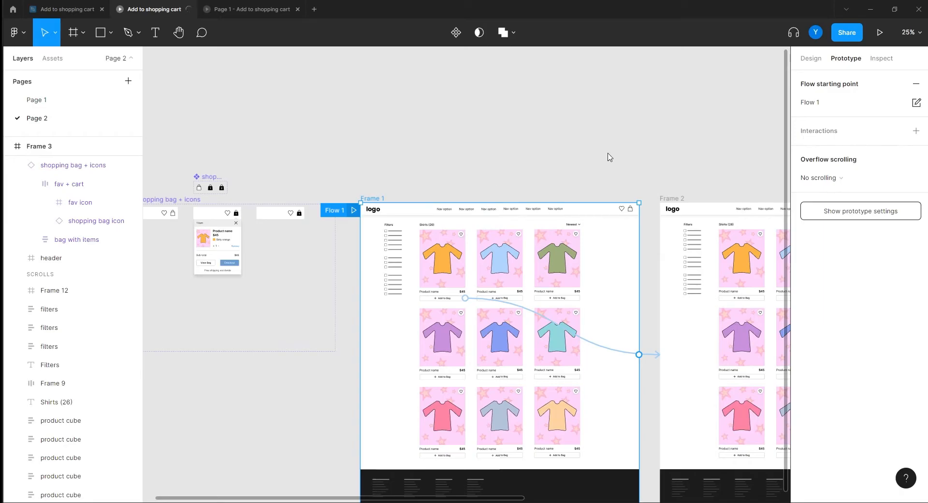
click(291, 10)
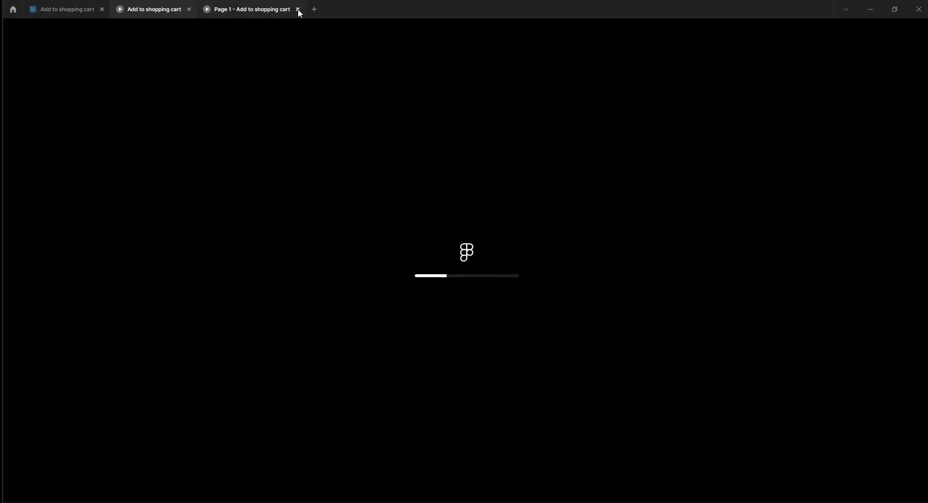
click(276, 9)
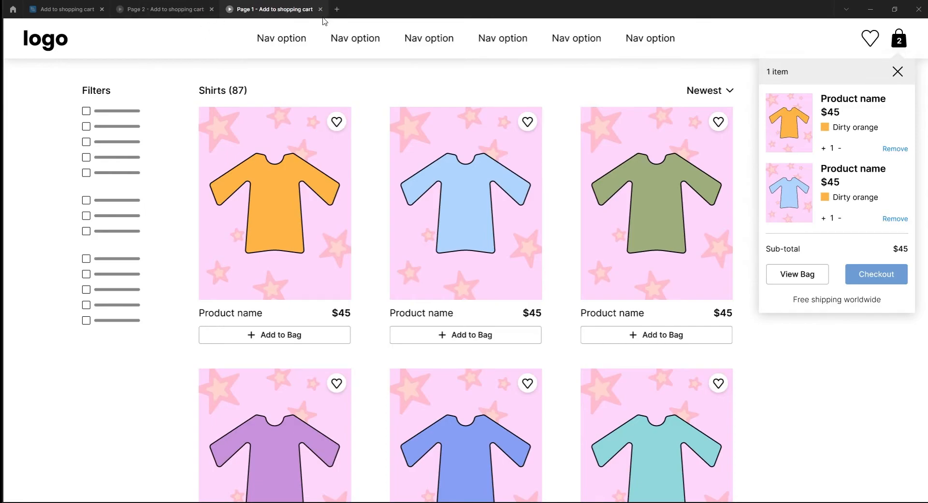
Step: Close the Page 1 prototype preview and scale the Page 2 prototype preview to Fit width
click(320, 9)
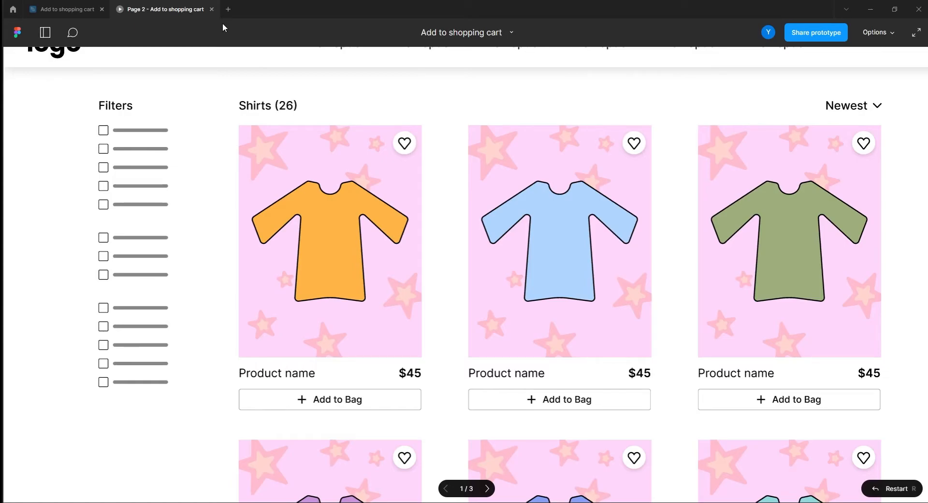
click(878, 32)
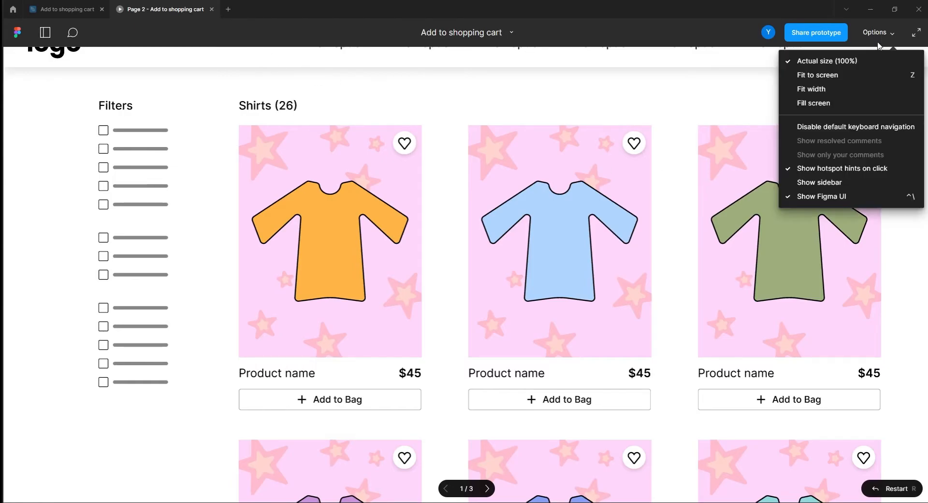
click(831, 89)
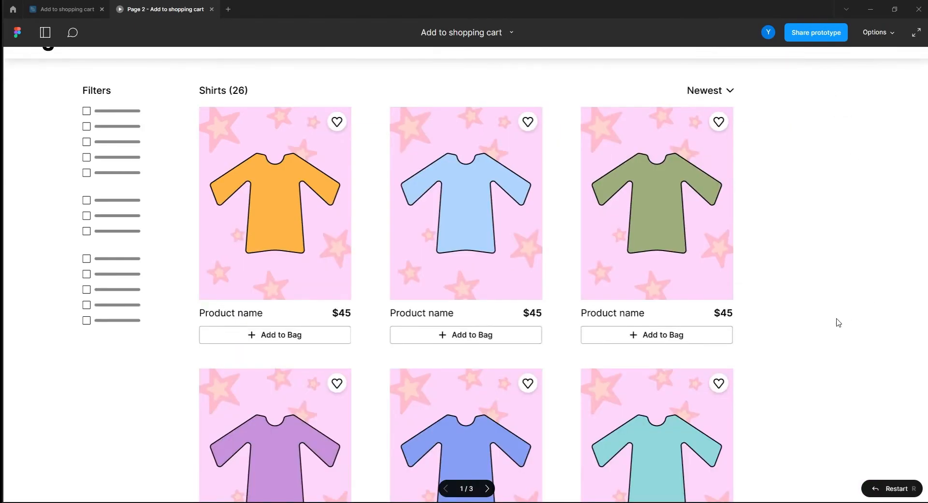
click(211, 9)
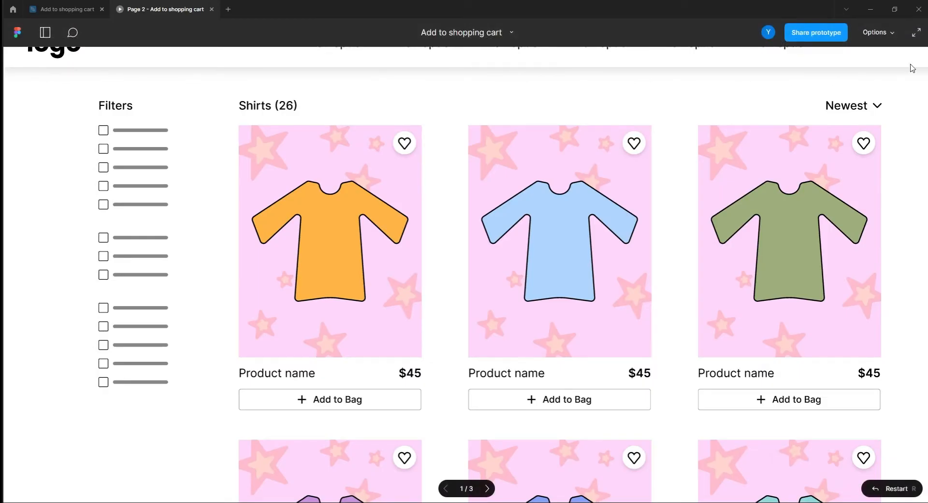
click(871, 33)
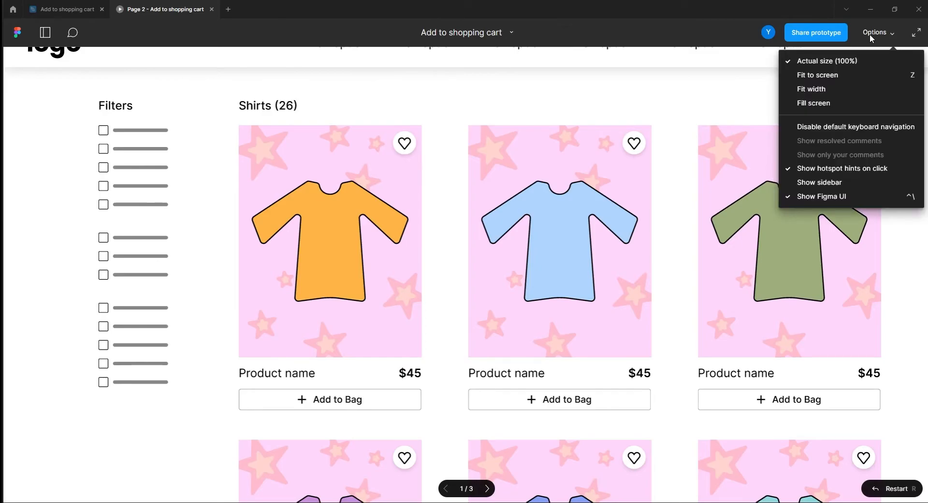
click(817, 91)
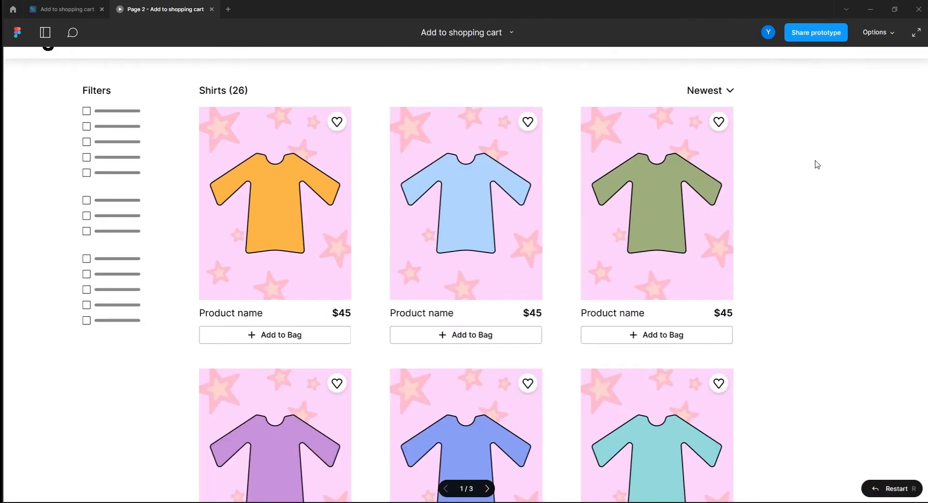
Step: Hide the Figma UI in the Page 2 prototype preview
click(879, 34)
click(875, 35)
click(816, 192)
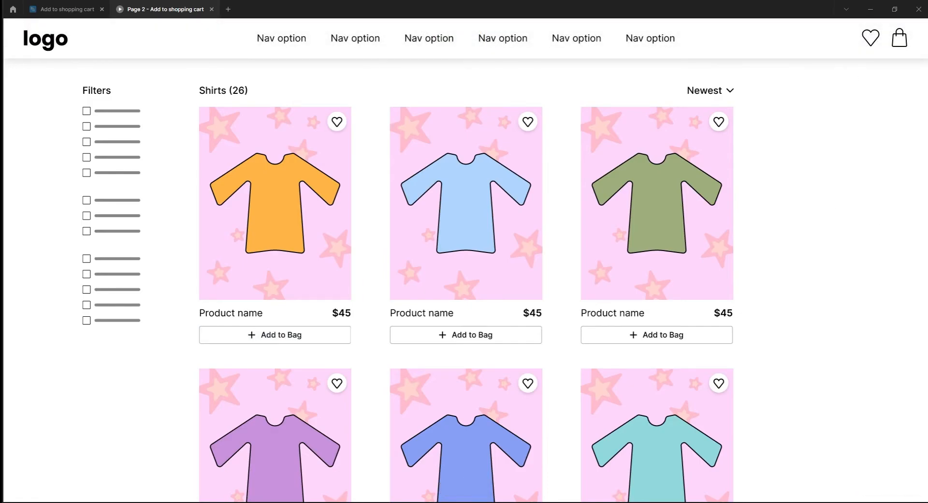
Step: Add the orange shirt to the bag in the preview and hide the Figma UI again
click(265, 338)
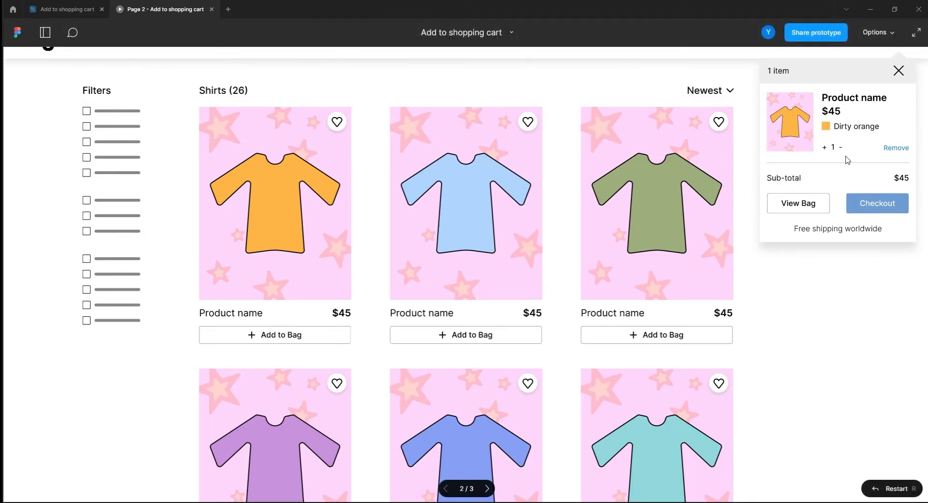
click(878, 32)
click(827, 194)
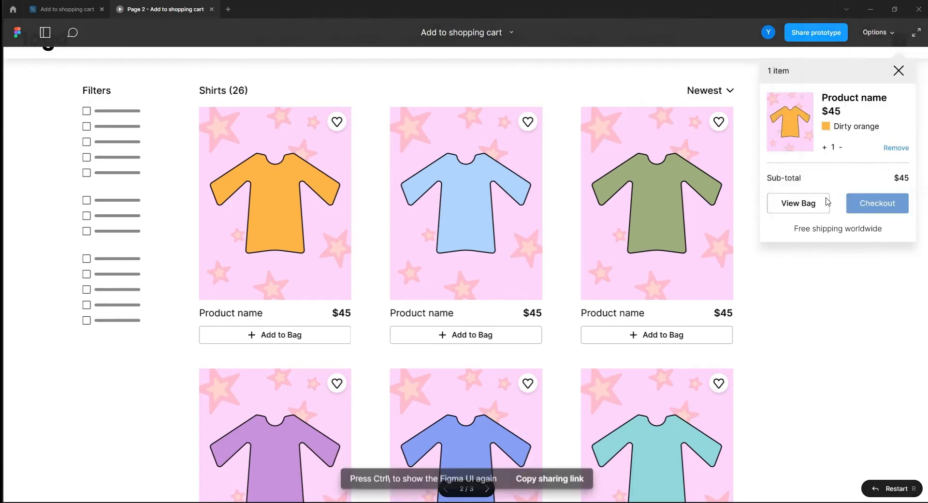
Step: Test closing the bag dropdown with its close icon and reopening it from the header's shopping bag icon, leaving it closed
click(895, 72)
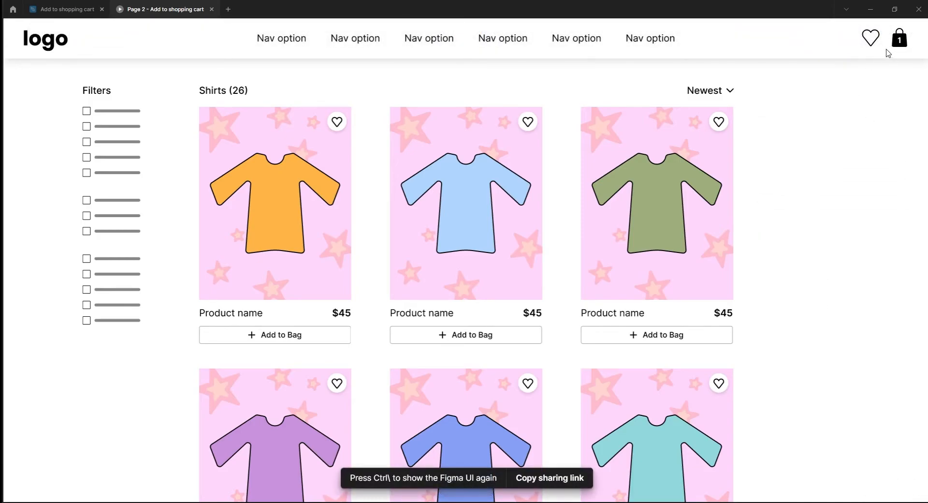
click(900, 40)
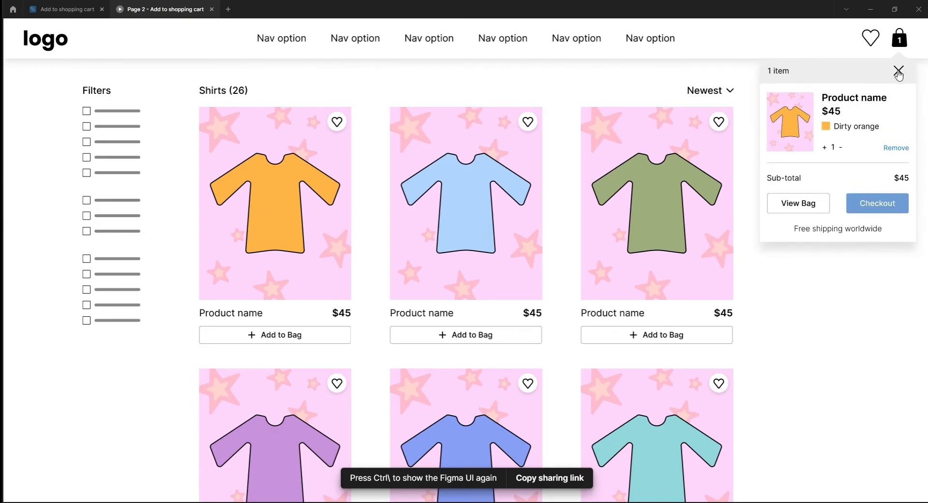
click(898, 71)
click(899, 38)
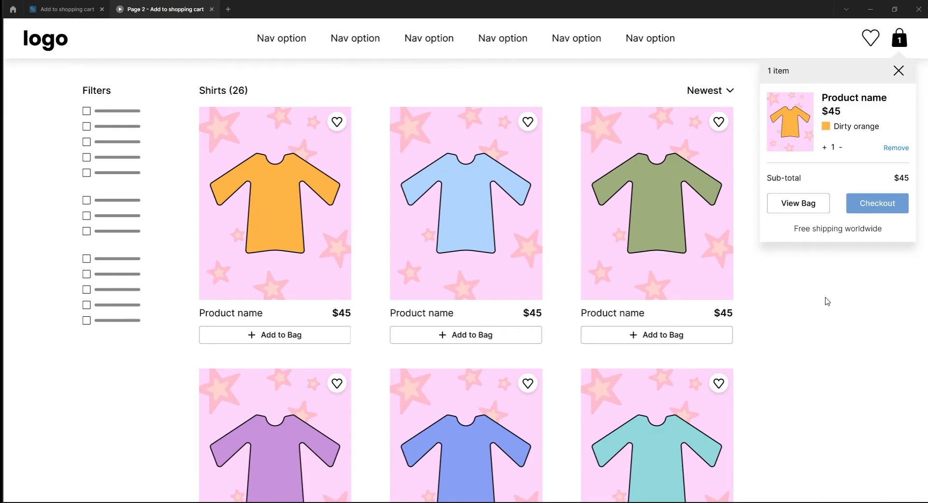
click(898, 71)
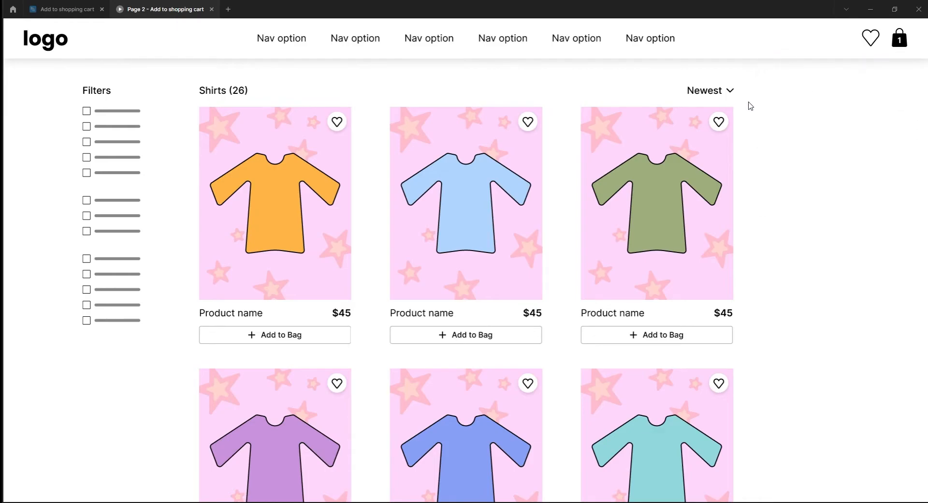
Step: Return to the design file and move the shopping bag + icons set further from Frame 1, with the shopping bag icon set beside it
click(68, 9)
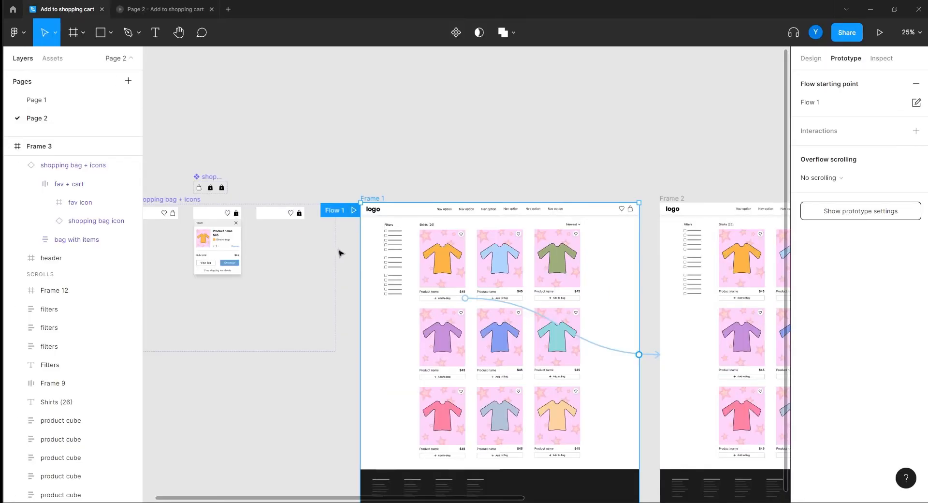
drag(218, 307, 433, 264)
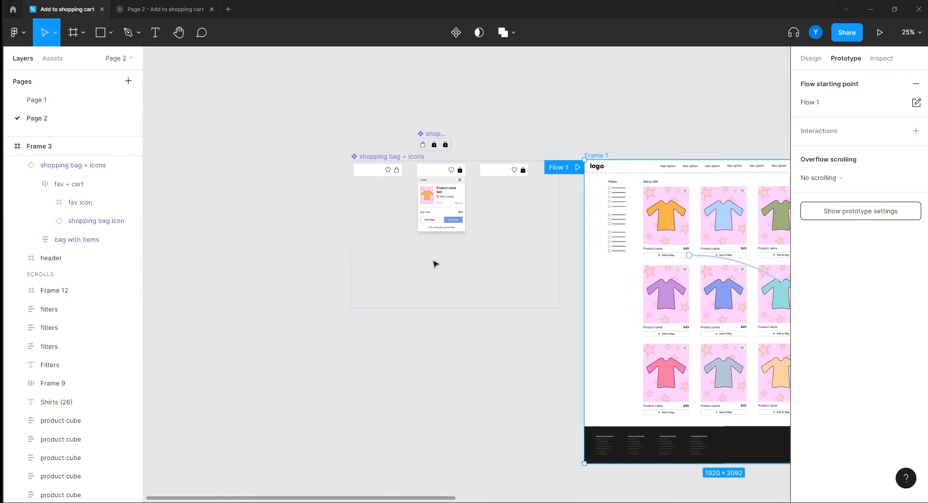
drag(379, 156, 335, 155)
drag(420, 134, 259, 156)
click(362, 340)
drag(388, 345, 416, 347)
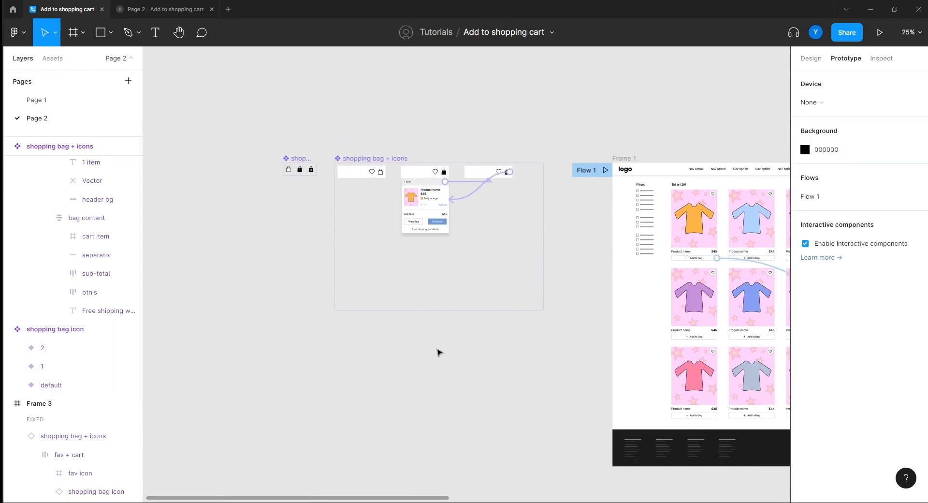
Step: Duplicate the 1 item expanded variant directly below the original inside the shopping bag + icons component set
key(ctrl+plus)
drag(352, 221, 456, 345)
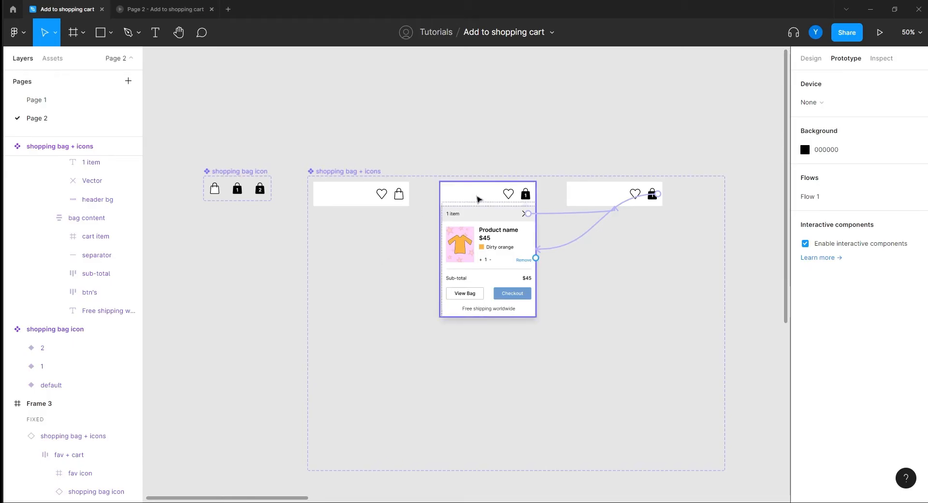
key(alt+8)
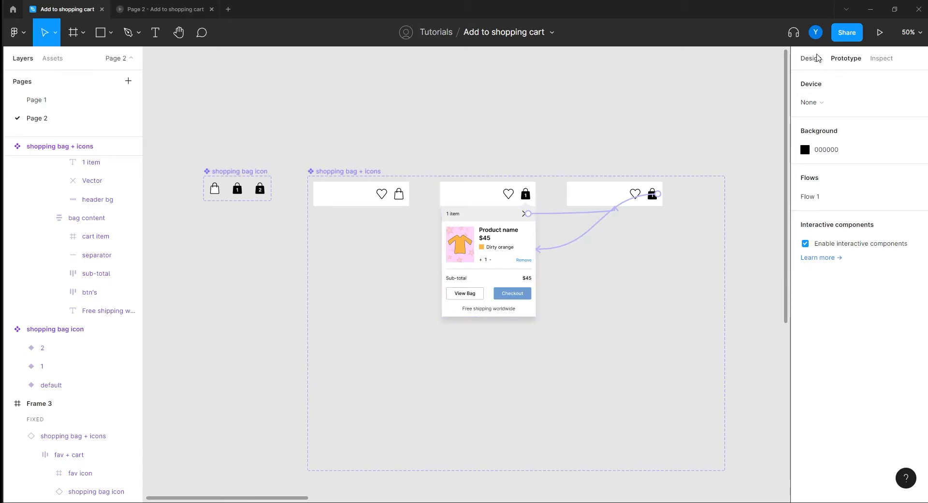
click(472, 197)
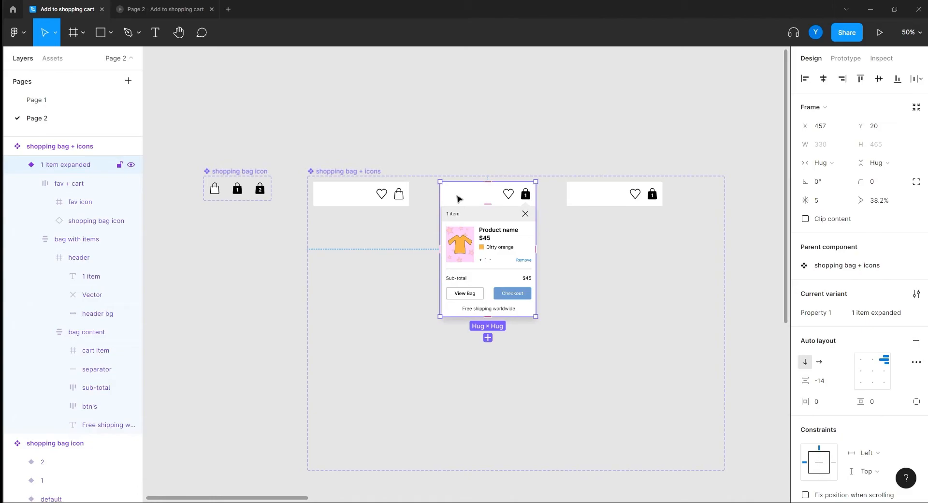
drag(459, 198, 463, 351)
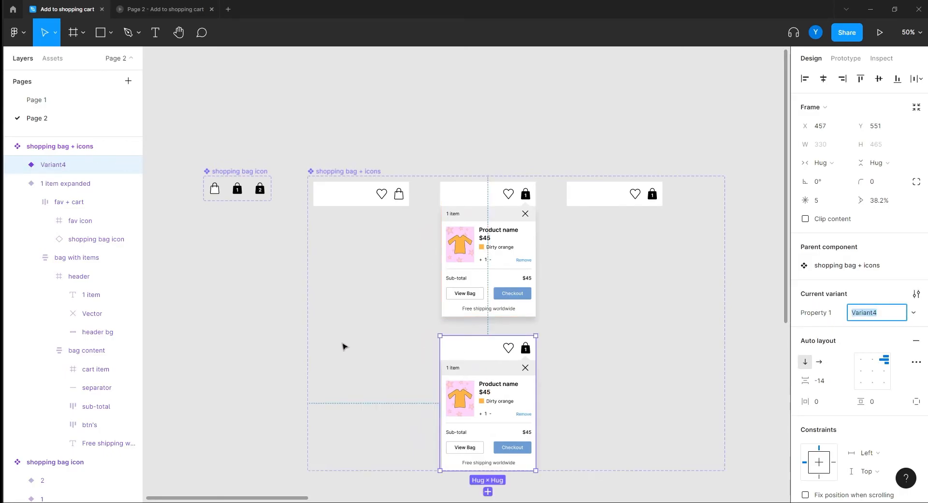
Step: Extend the shopping bag + icons component set to a height of 1136 and position the duplicated variant at Y 551
scroll(343, 346, down, 3)
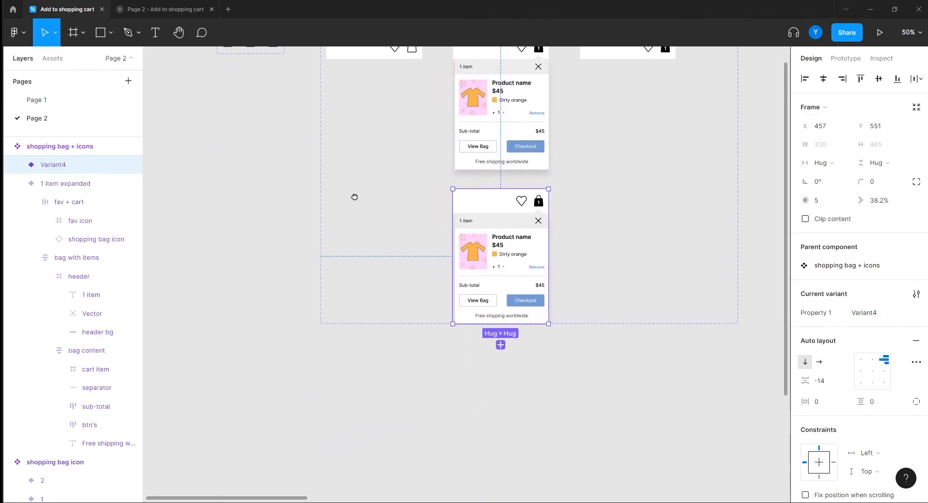
click(399, 317)
drag(397, 324, 400, 358)
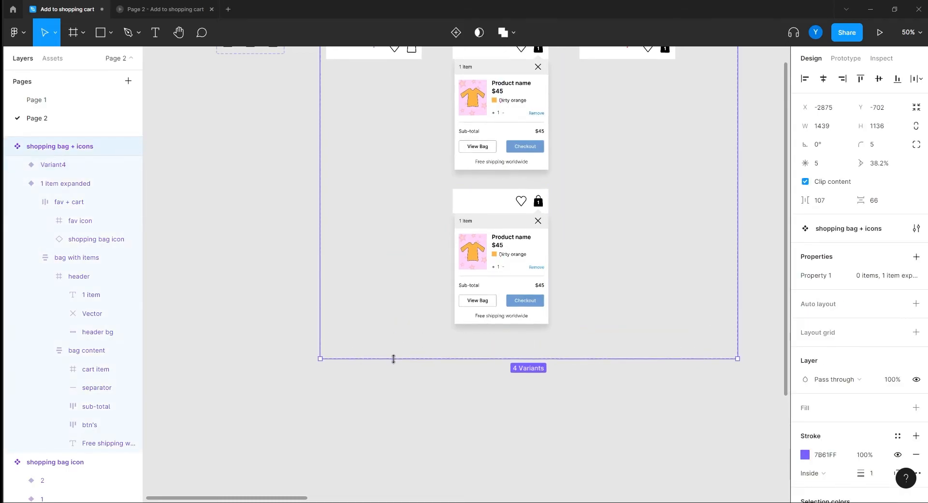
click(477, 275)
drag(493, 267, 442, 272)
scroll(442, 272, up, 3)
scroll(442, 272, right, 3)
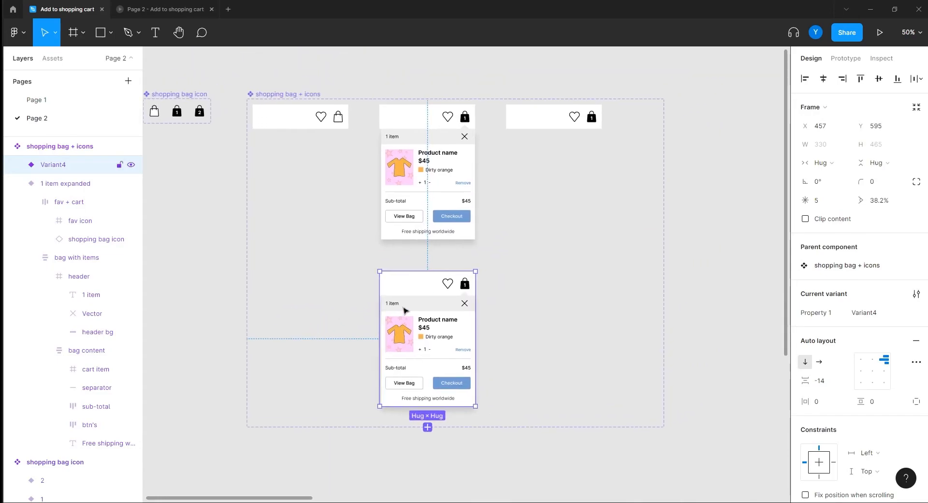
drag(409, 305, 411, 292)
Step: Set the vertical resizing of the duplicated variant's bag with items frame to Hug contents
drag(326, 281, 357, 232)
key(shift+0)
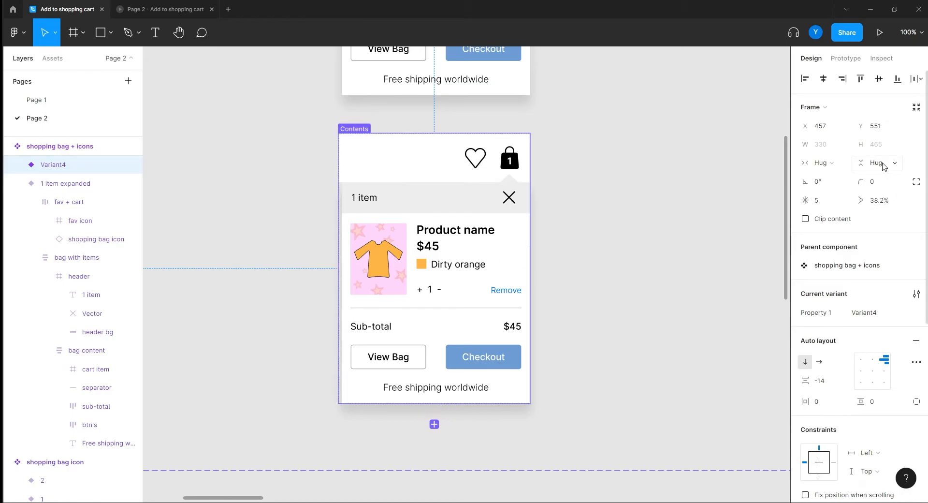
drag(601, 285, 615, 215)
click(492, 219)
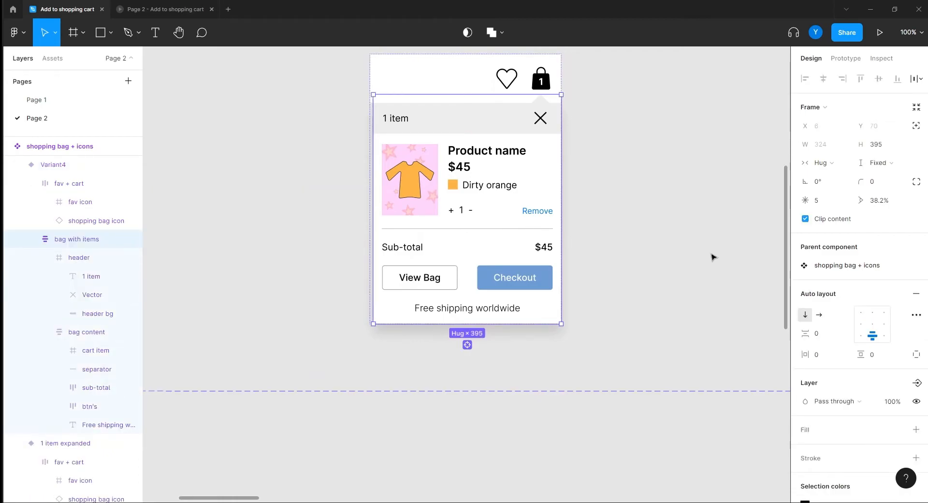
click(877, 162)
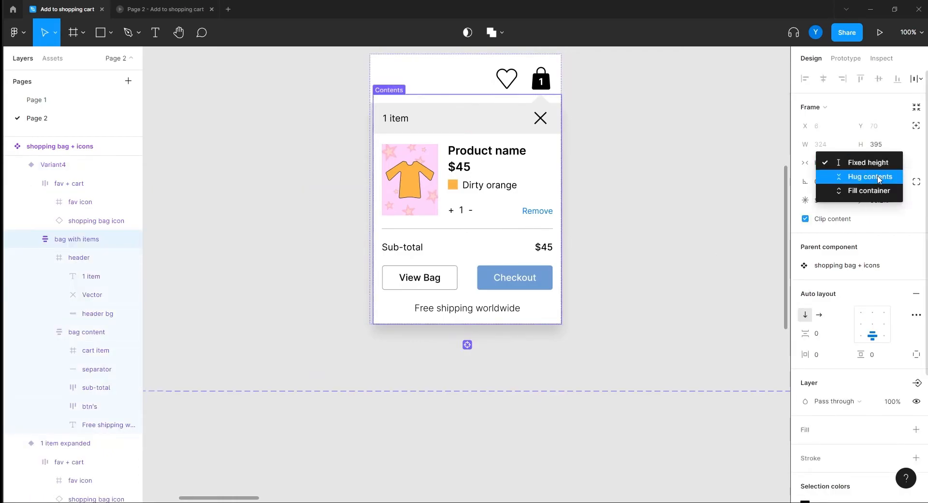
click(879, 177)
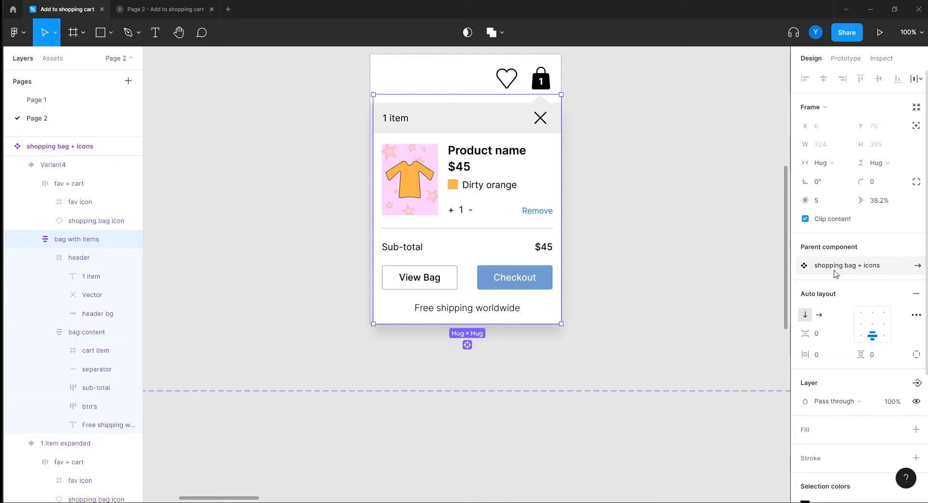
Step: Duplicate the cart item inside the new variant's bag content to create a second product entry
click(627, 222)
click(472, 178)
double_click(471, 178)
double_click(471, 177)
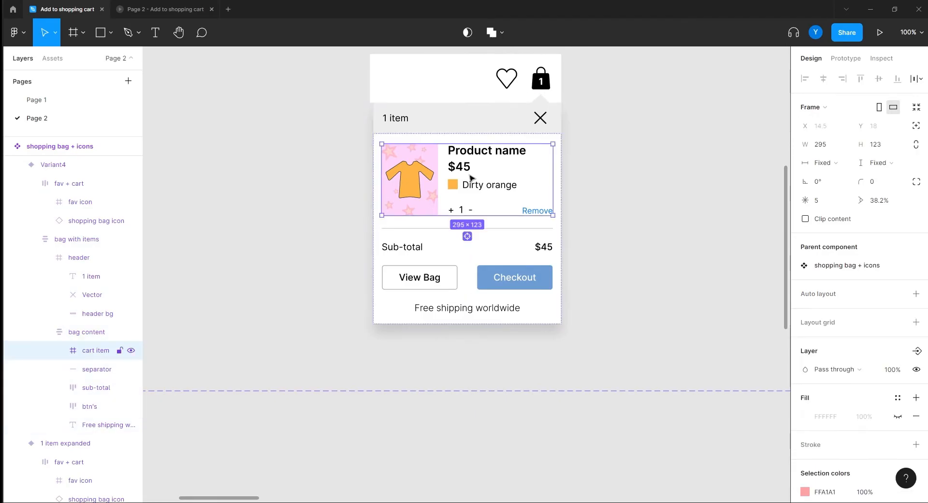
key(ctrl+d)
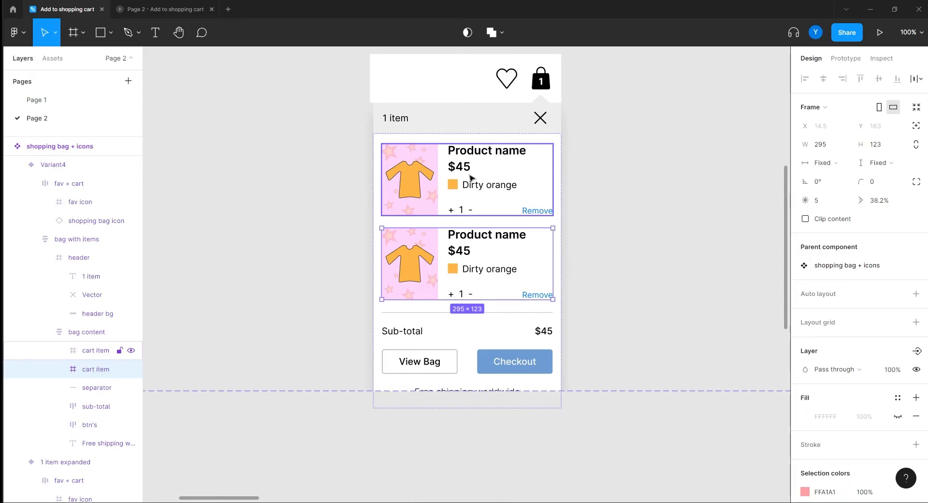
Step: Extend the shopping bag + icons component set downward to a height of 1234 around the taller variant
click(250, 285)
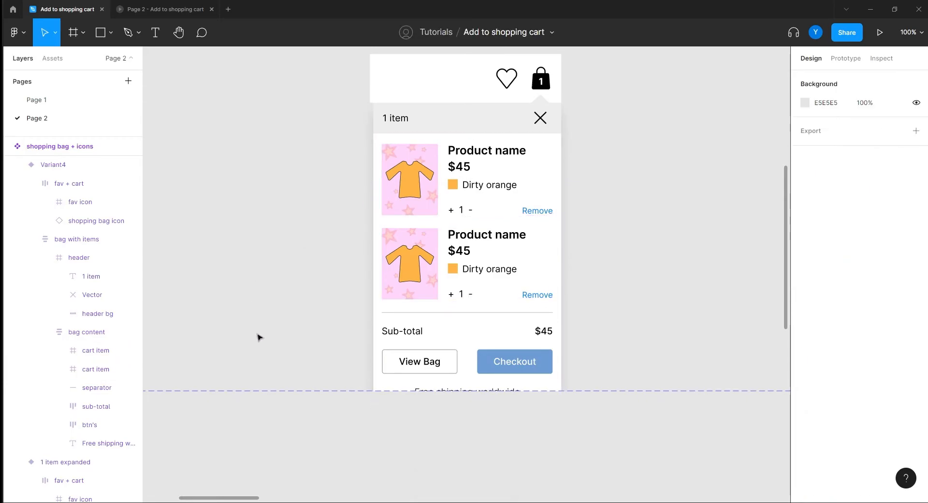
click(271, 392)
drag(259, 391, 258, 451)
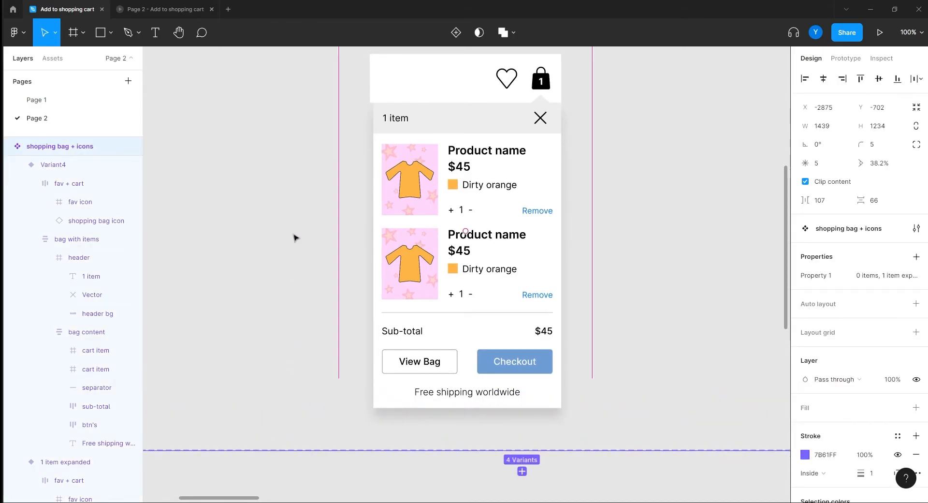
Step: Fill the second cart item's shirt with the light blue B0D4FE sampled from the blue shirt in Frame 1
key(ctrl+minus)
drag(592, 218, 415, 301)
ctrl+click(263, 358)
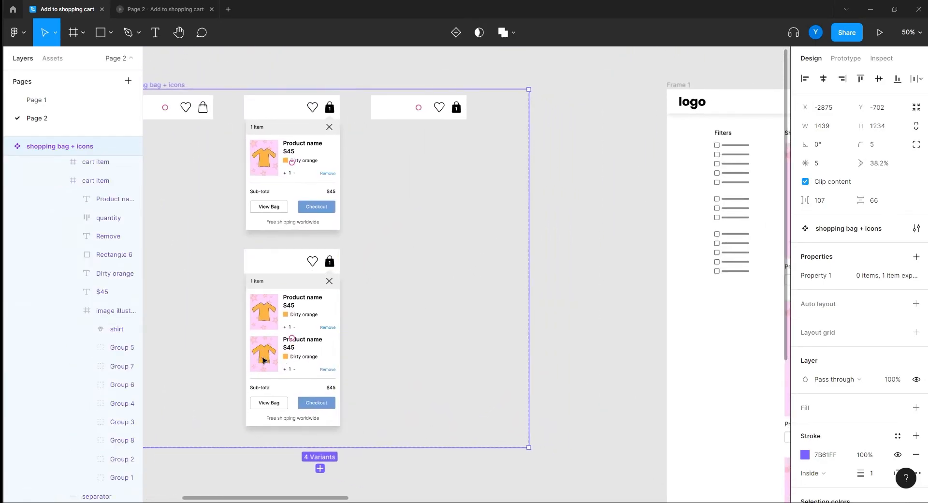
drag(593, 282, 328, 265)
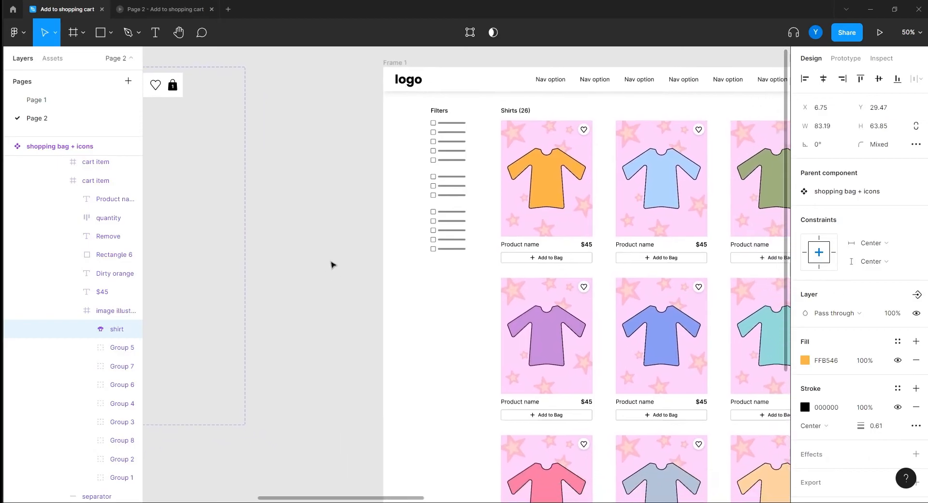
key(i)
click(667, 169)
drag(325, 275, 614, 249)
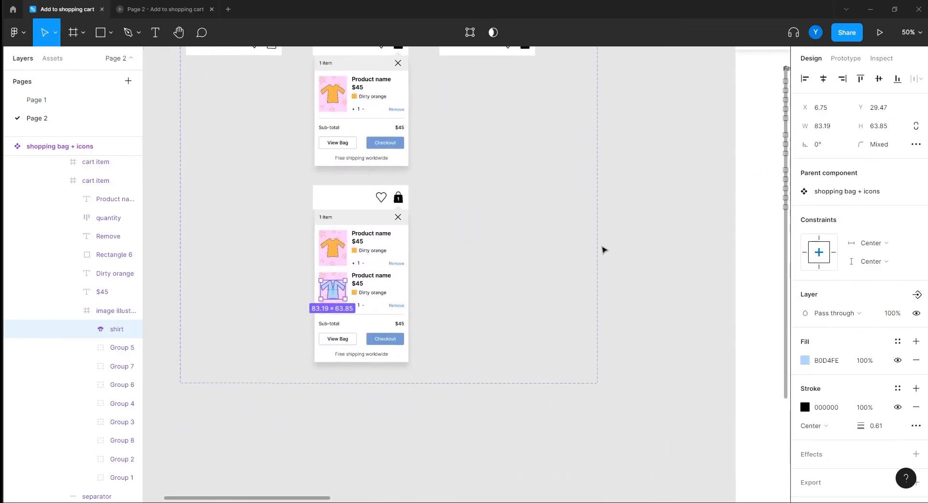
click(452, 274)
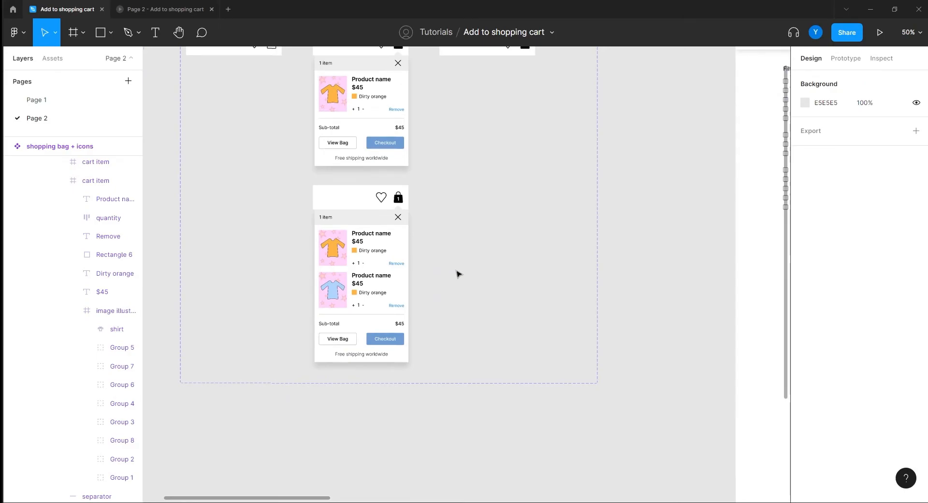
Step: Inspect the two-item bag variant up close and compare it with the other shopping bag variants
key(shift+0)
scroll(385, 261, left, 5)
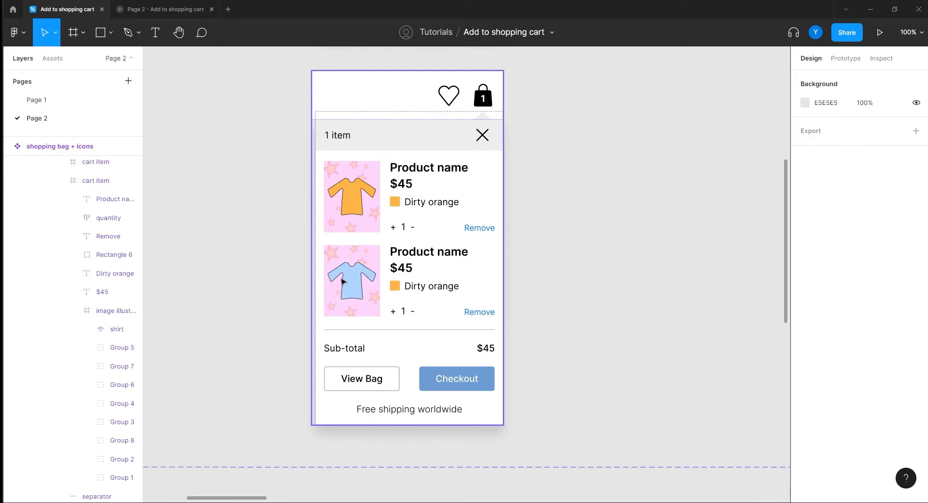
drag(241, 182, 428, 241)
scroll(366, 197, left, 3)
scroll(354, 203, down, 5)
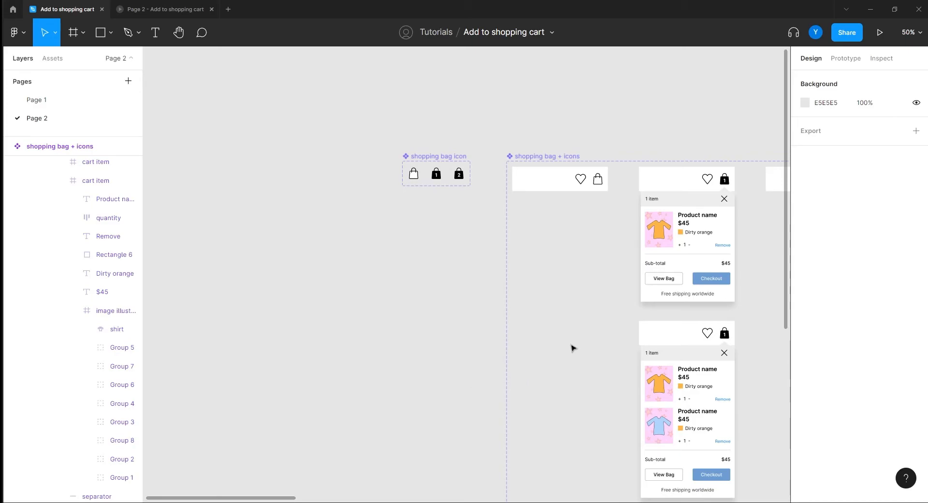
drag(584, 284, 396, 288)
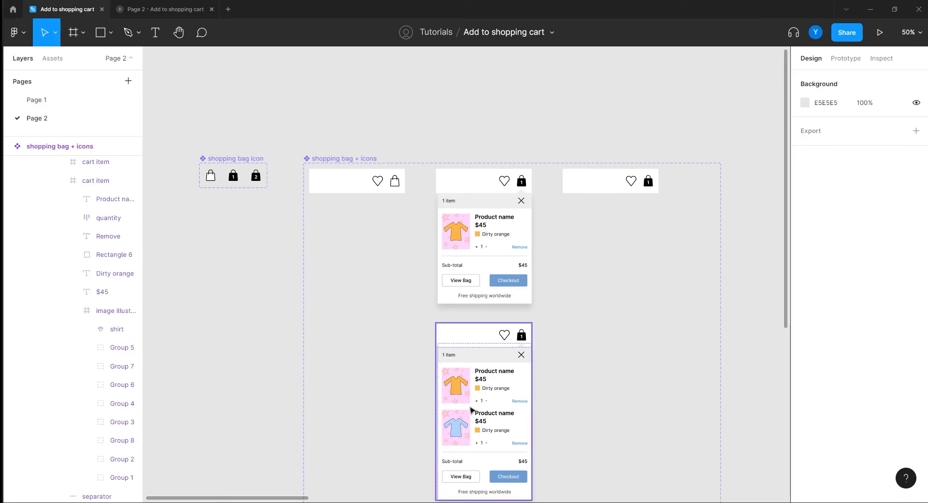
drag(414, 407, 399, 311)
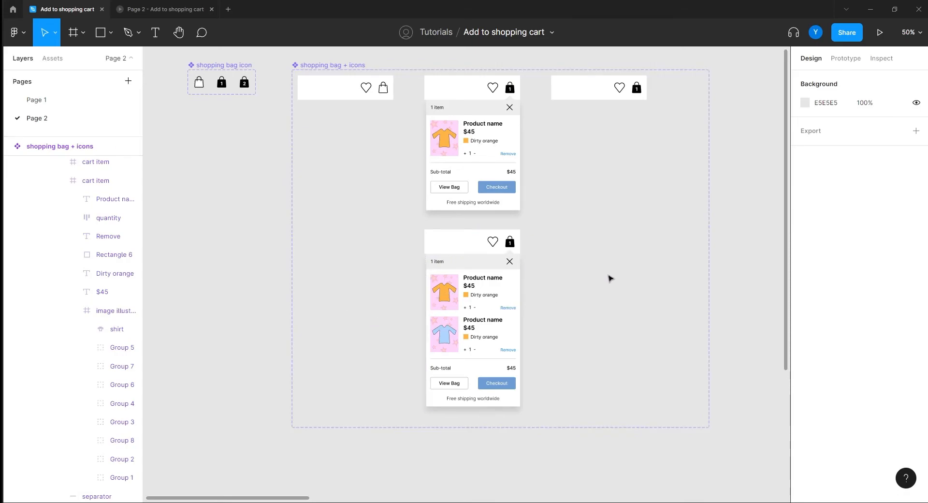
Step: Duplicate the two-item bag variant into the empty space beside it, below the collapsed one-item variant
key(shift+0)
drag(616, 252, 507, 276)
key(minus)
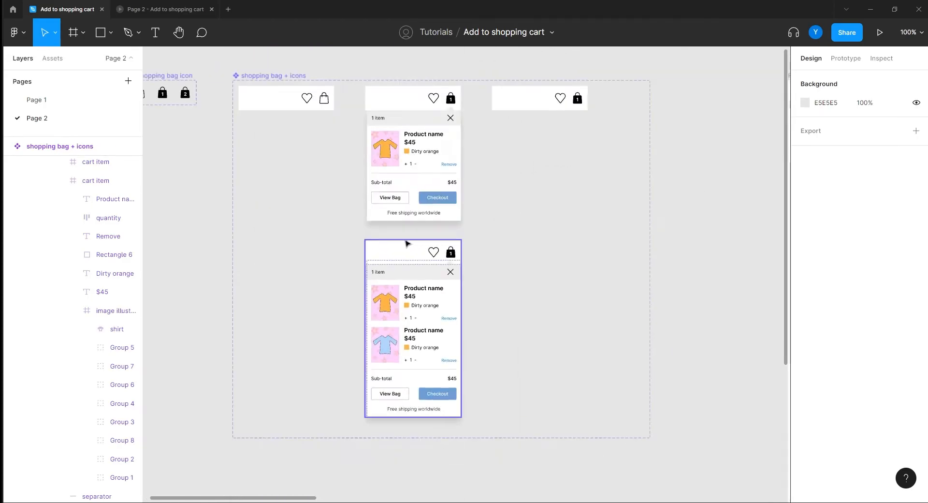
click(380, 248)
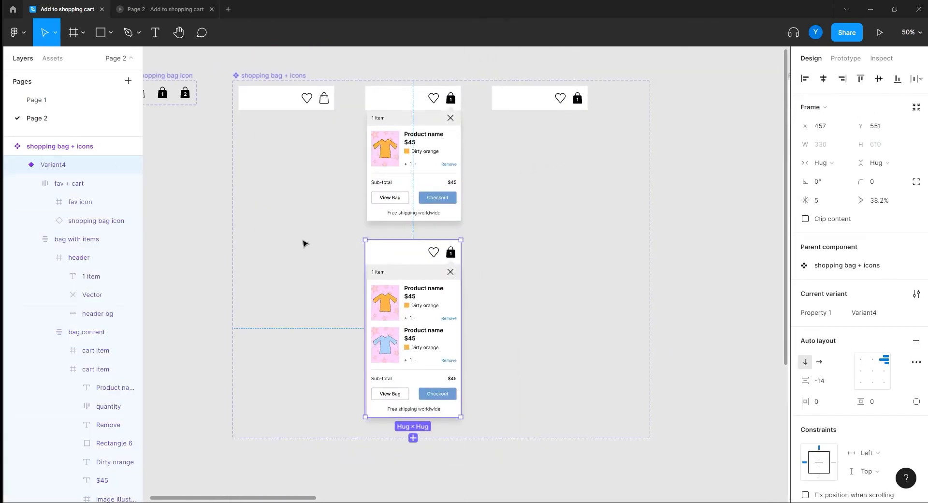
drag(416, 253, 542, 256)
Step: Set Property 1 of the original two-item variant to "2 items expanded", following the naming of the one-item variant
click(415, 263)
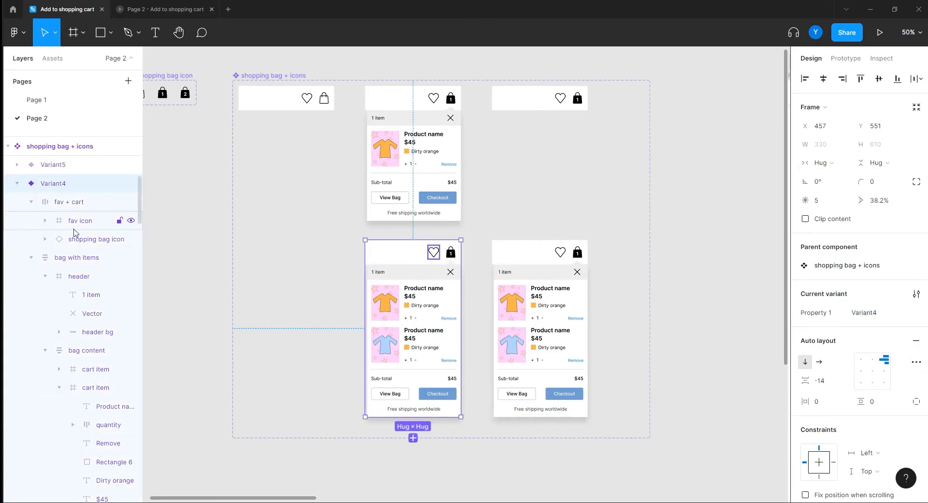
click(875, 314)
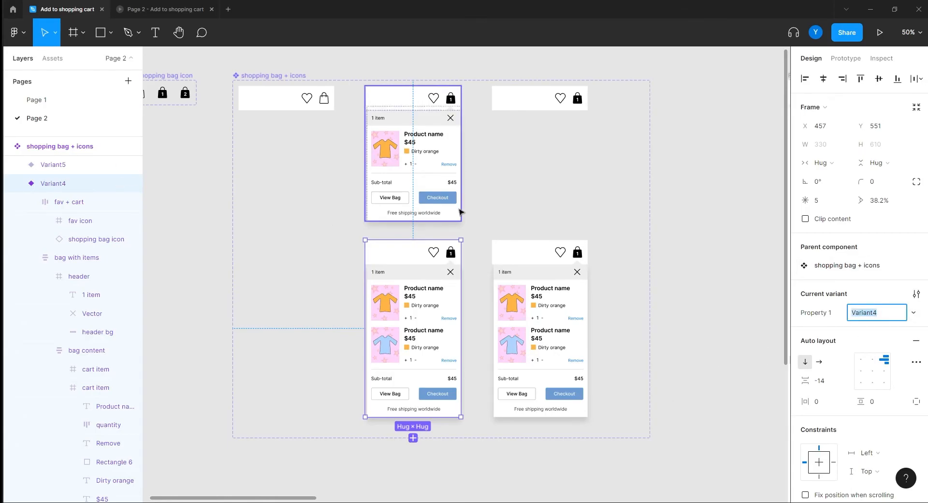
click(425, 169)
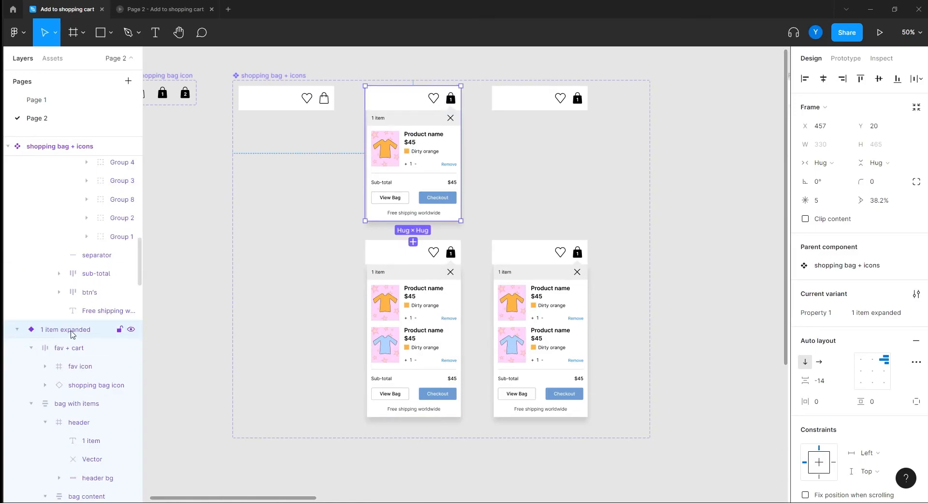
click(416, 309)
click(868, 313)
text(2 item)
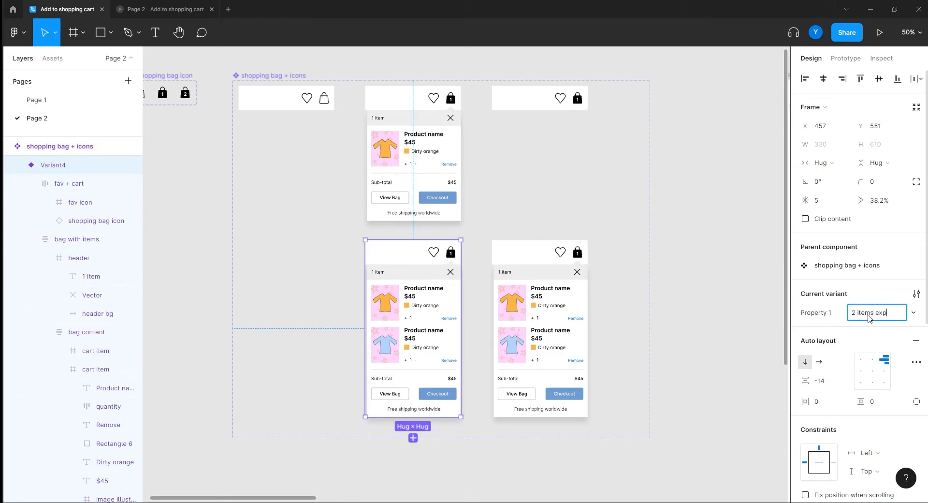
text(s expanded)
key(Return)
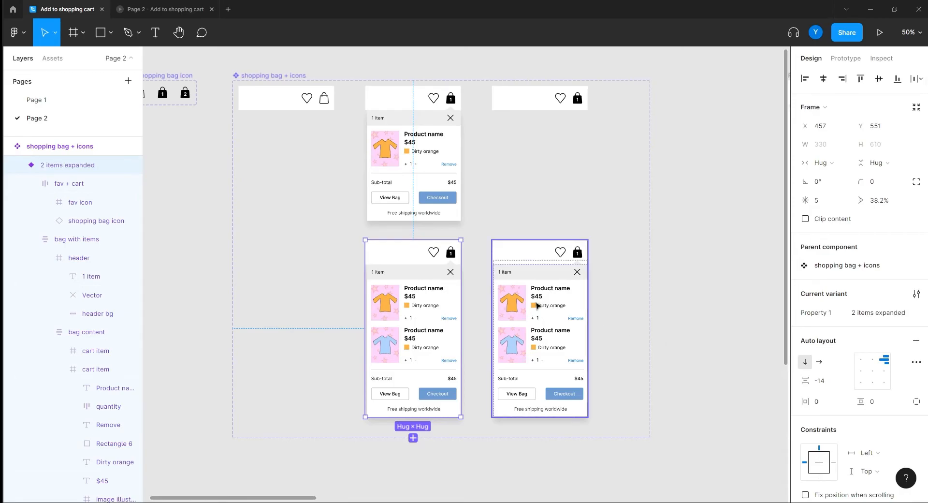
Step: Reuse the expanded variant's name for the duplicated two-item variant, changing its Property 1 value to "2 items collapsed"
click(539, 305)
click(423, 321)
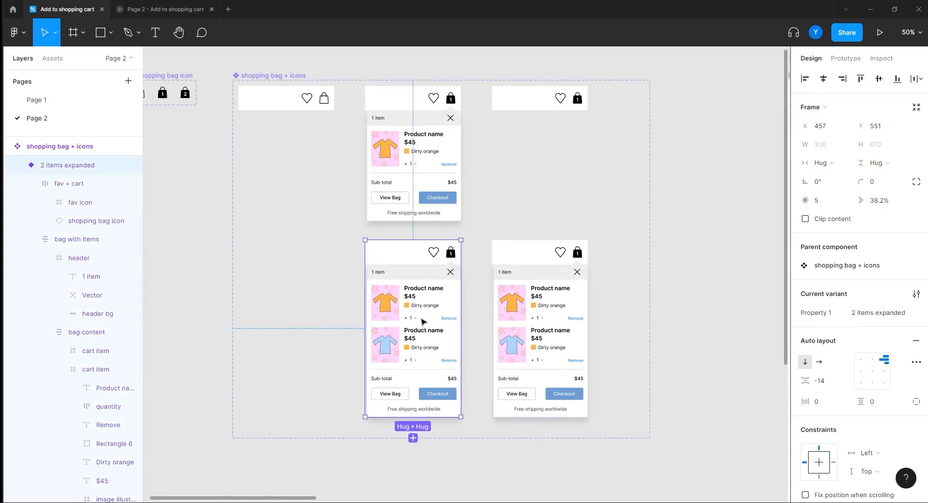
click(877, 313)
key(ctrl+c)
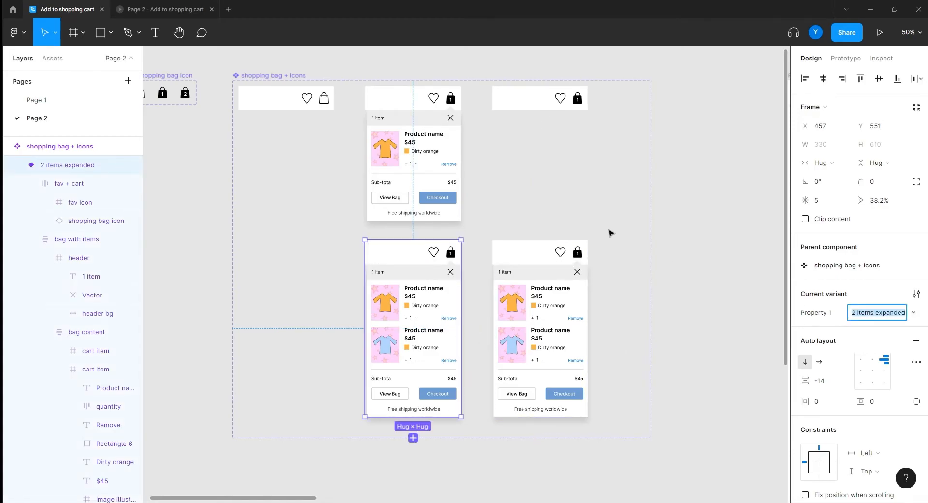
click(537, 302)
click(862, 313)
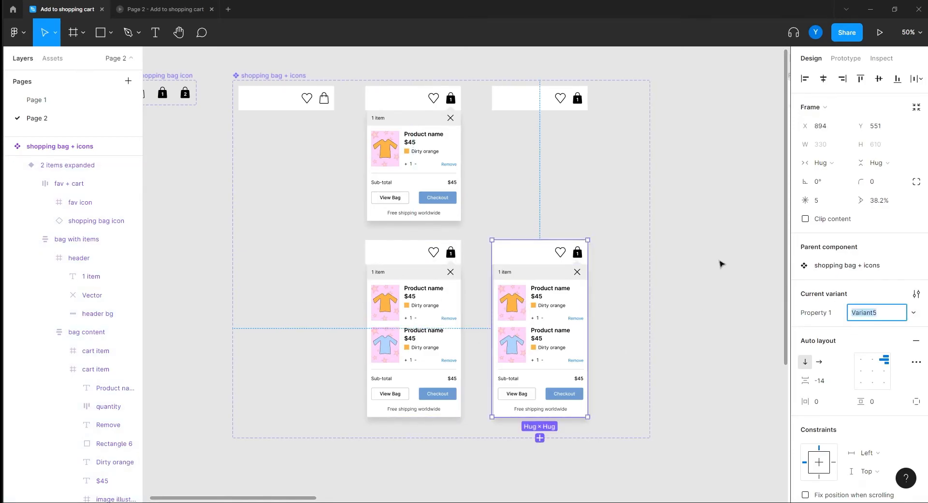
key(ctrl+v)
key(BackSpace)
key(BackSpace)
key(BackSpace)
key(BackSpace)
key(Return)
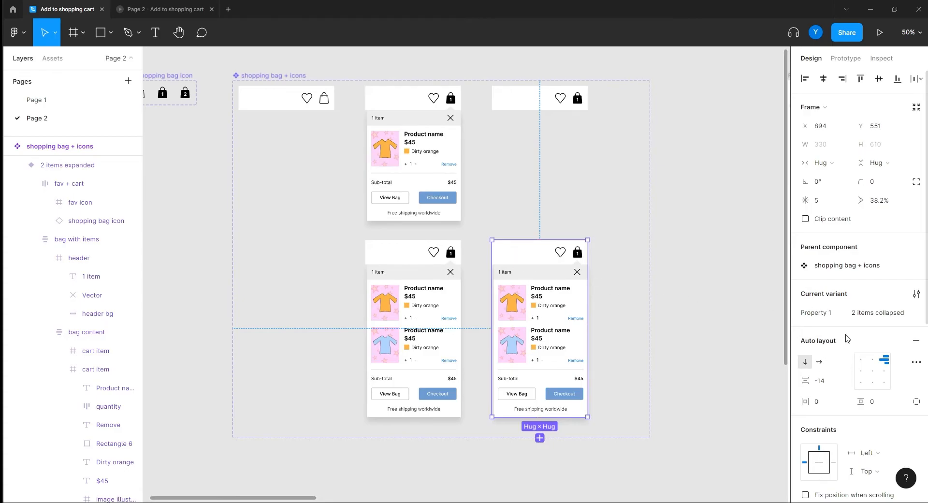
Step: Set the auto layout spacing between items in the 2 items collapsed variant to 0
click(826, 381)
text(0)
key(Return)
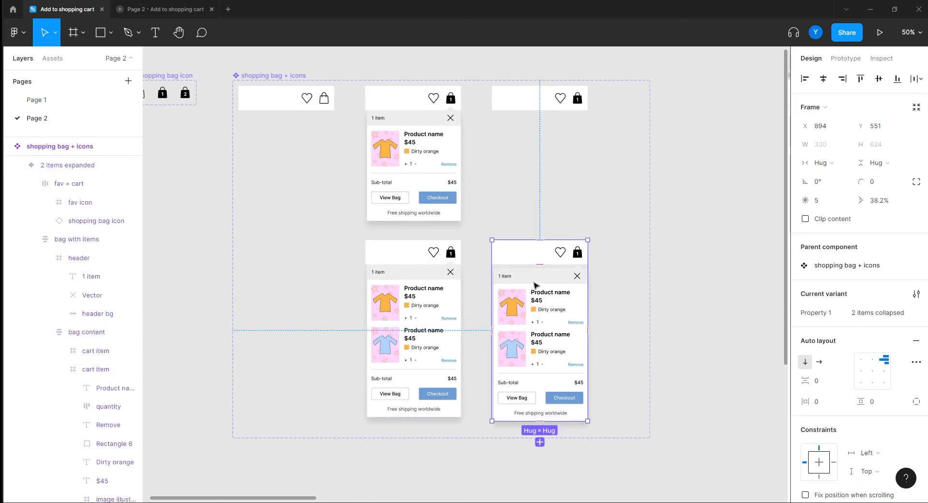
Step: Test opening and closing the one-item bag dropdown twice in the prototype preview, and return to the design file
key(ctrl+Tab)
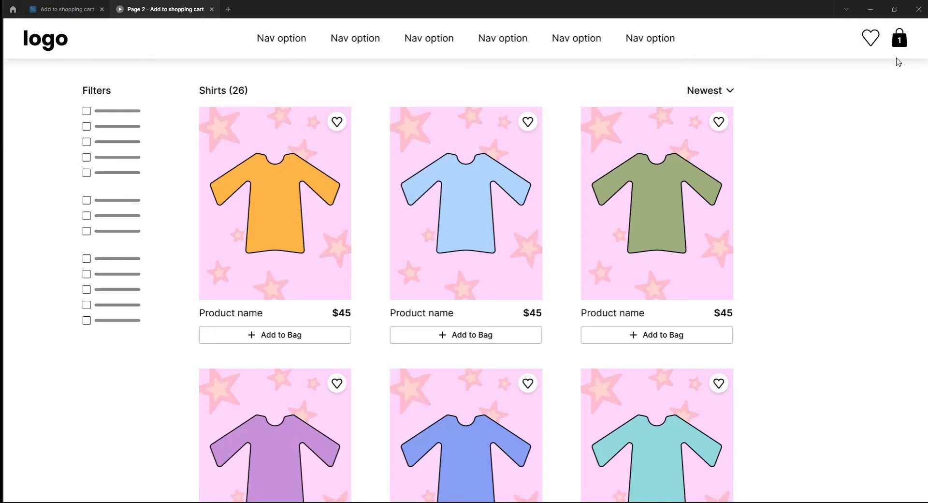
click(901, 43)
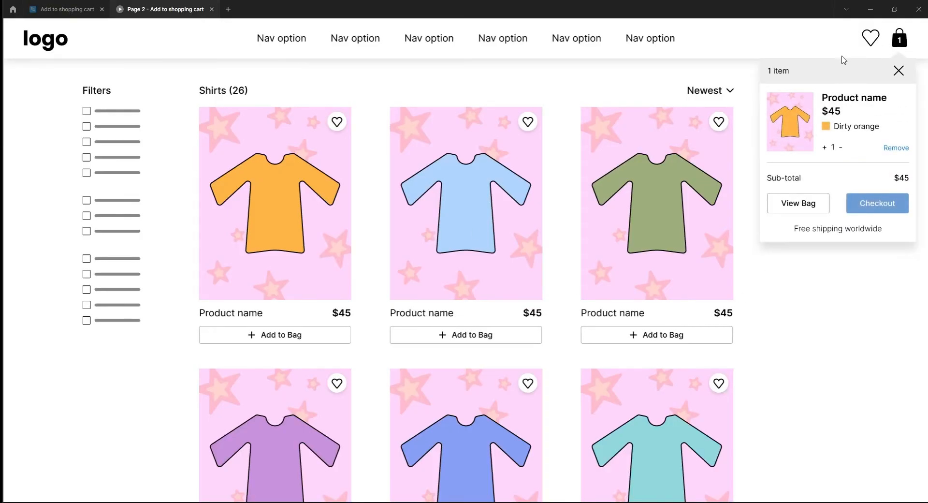
click(899, 71)
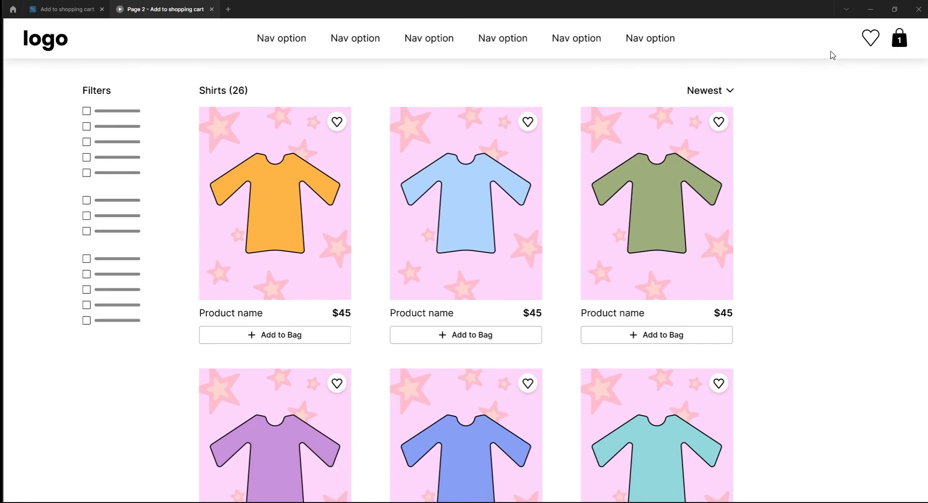
click(900, 53)
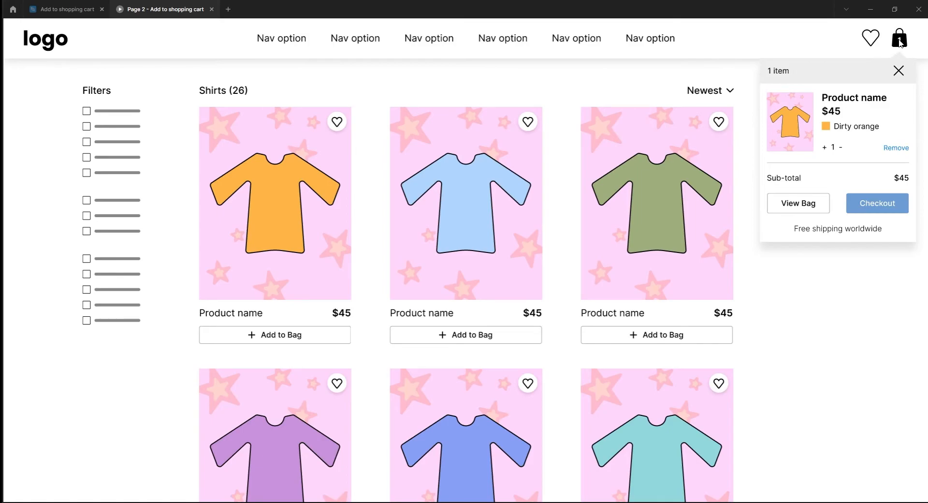
click(899, 71)
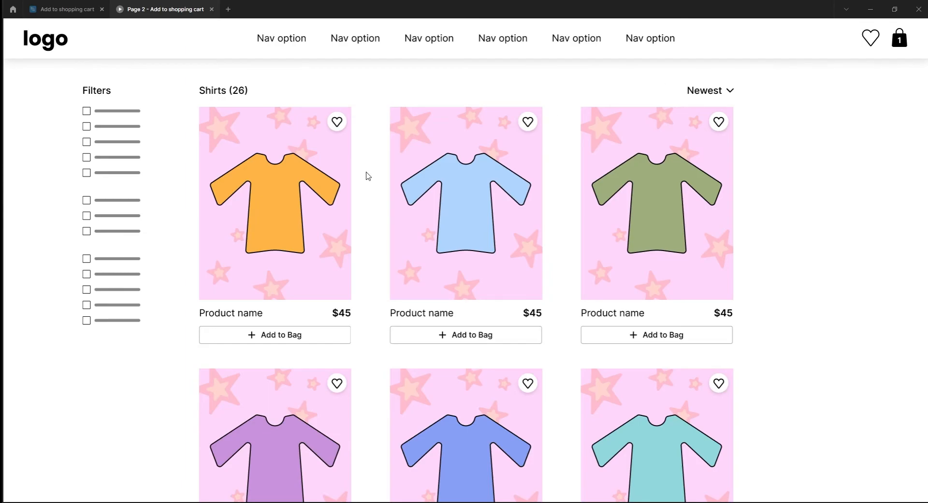
click(59, 10)
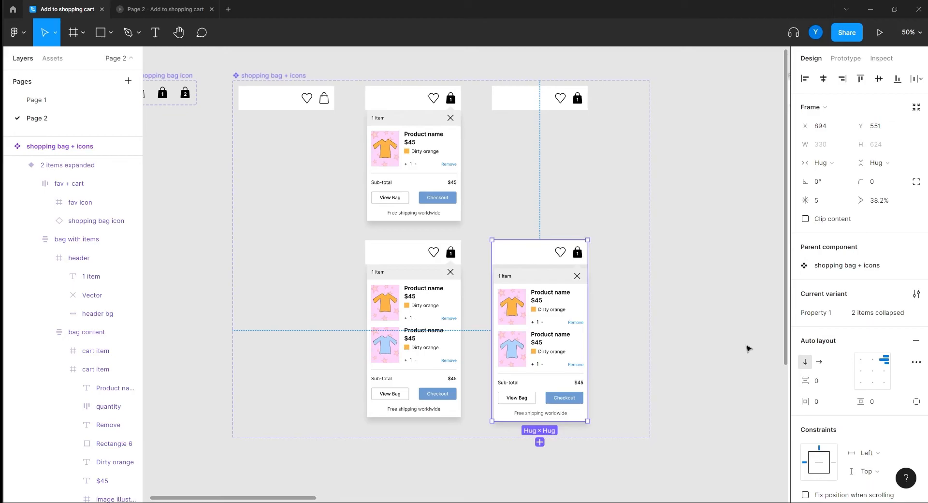
Step: Shrink the 2 items collapsed variant's bag with items frame to a height of 1 and set its drop shadow opacity to 0%
double_click(543, 337)
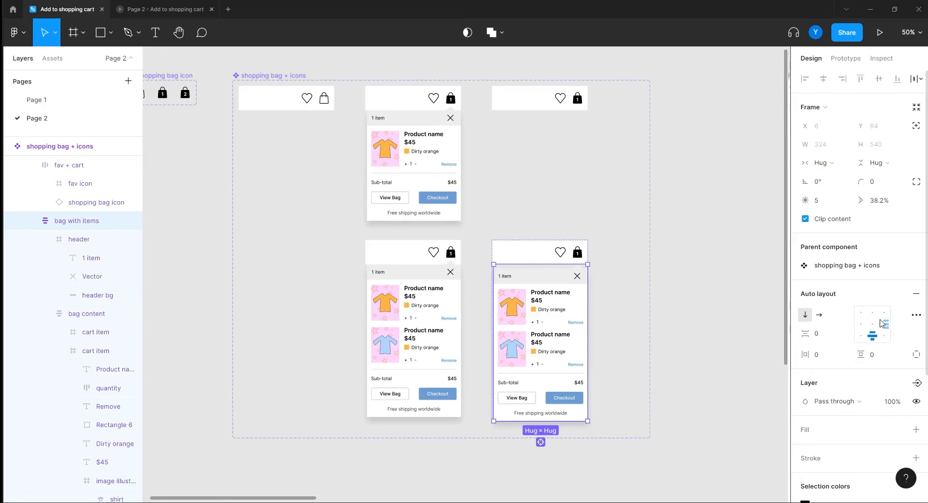
drag(517, 420, 510, 264)
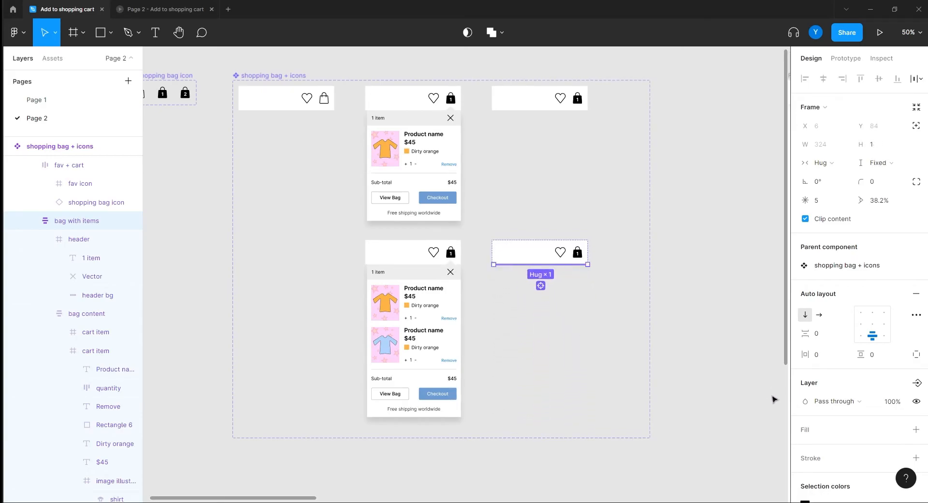
scroll(822, 387, down, 4)
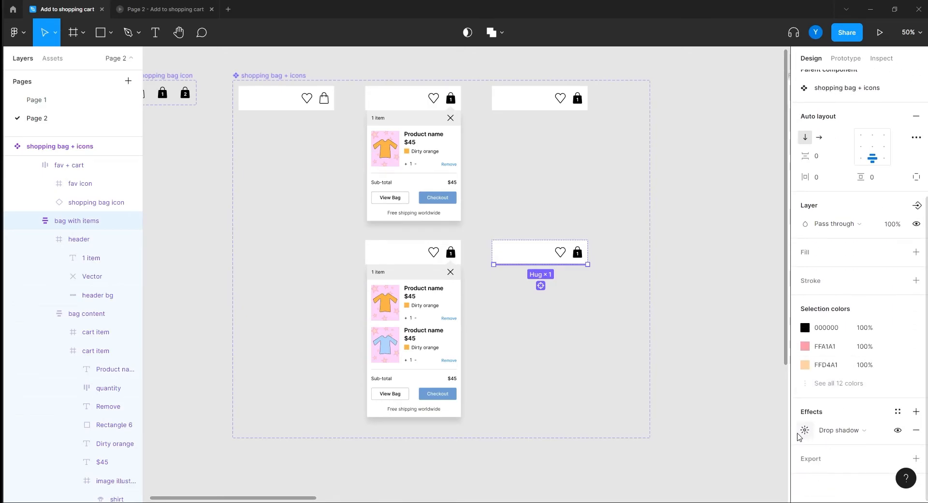
click(805, 430)
click(723, 450)
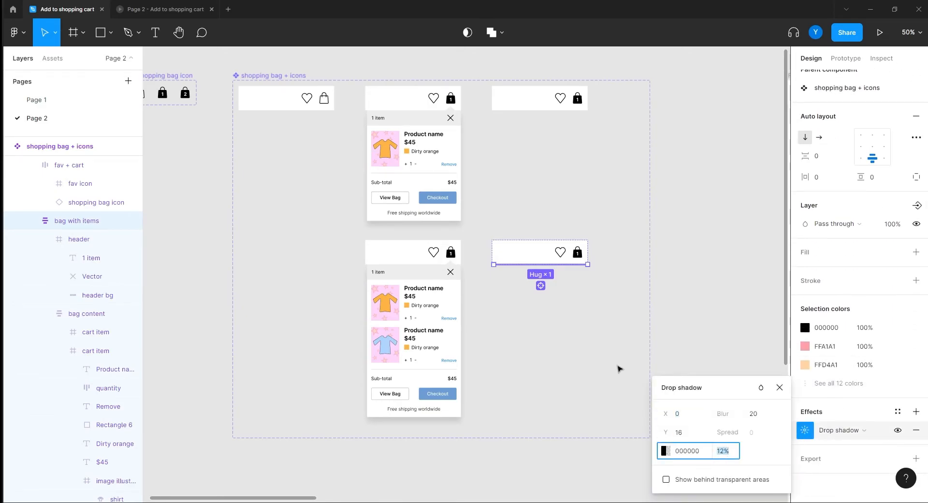
text(0)
key(Return)
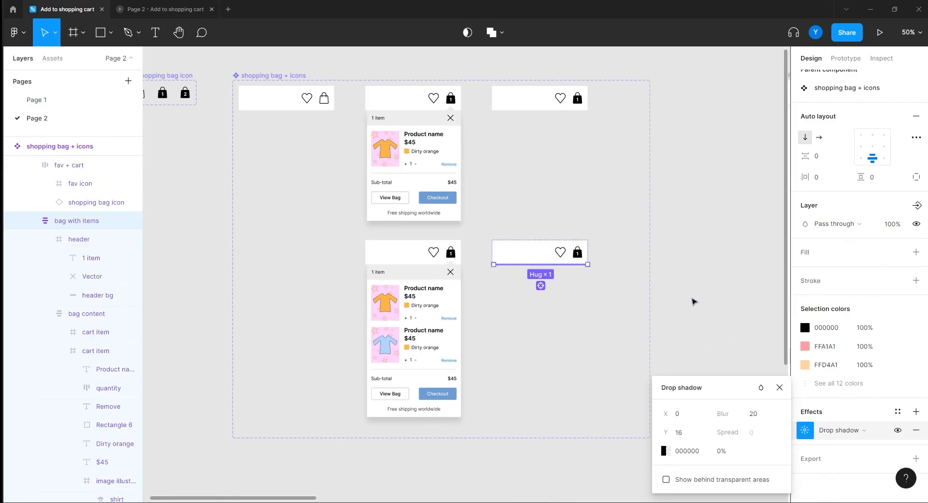
click(893, 224)
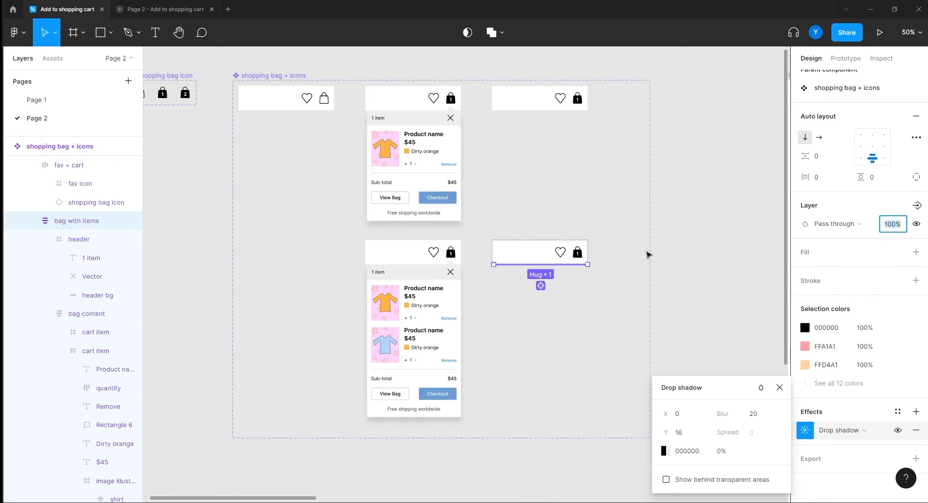
click(699, 240)
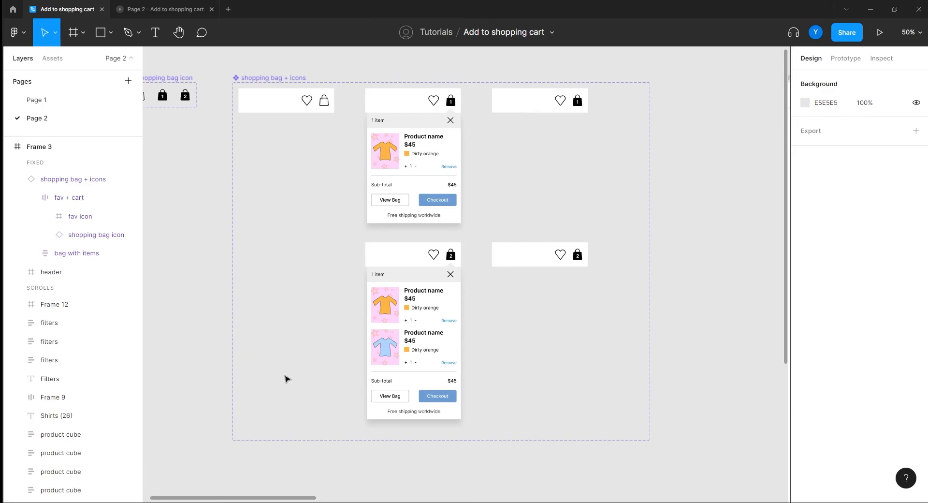
Step: Change the header text of the 2 items expanded variant to "2 item"
drag(279, 379, 346, 328)
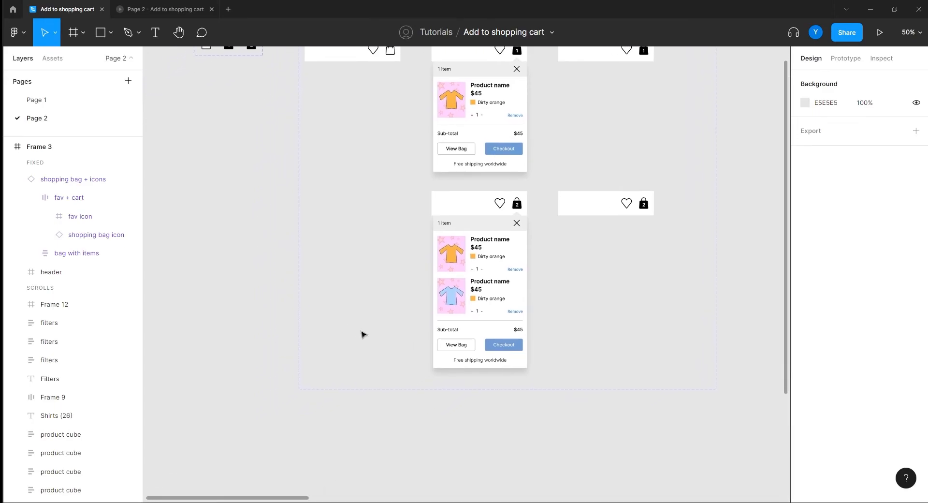
key(ctrl+plus)
drag(408, 197, 360, 243)
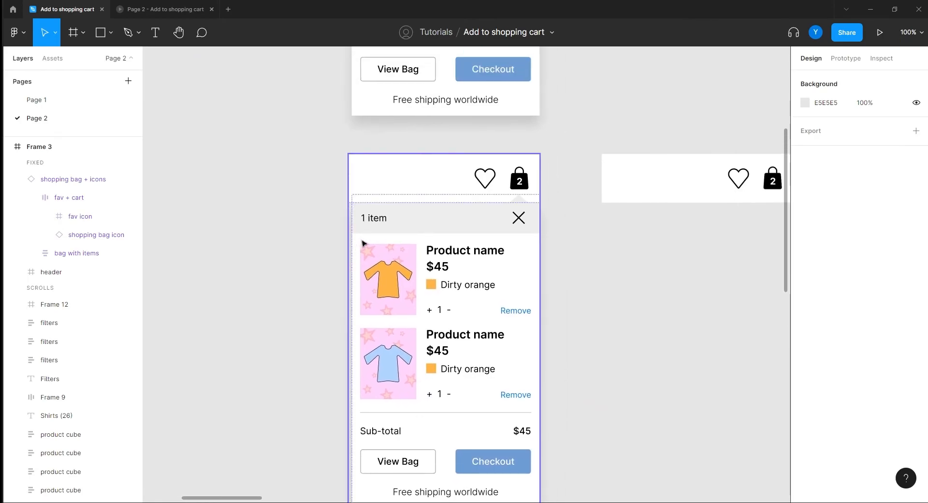
double_click(373, 217)
double_click(368, 217)
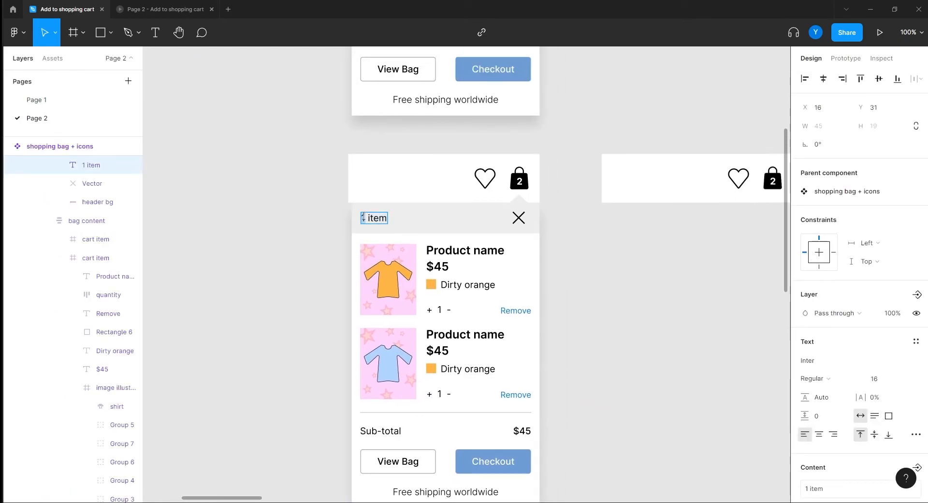
text(2 item)
key(Escape)
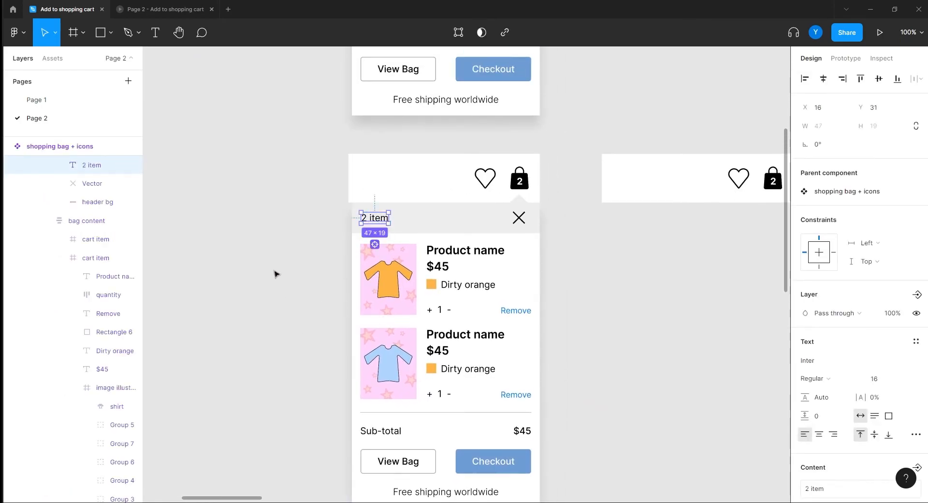
Step: Recolor the second cart item's swatch in the 2 items expanded variant by sampling the blue shirt's color, B0D4FE
drag(629, 261, 483, 268)
drag(480, 302, 568, 264)
drag(483, 348, 560, 310)
key(ctrl+plus)
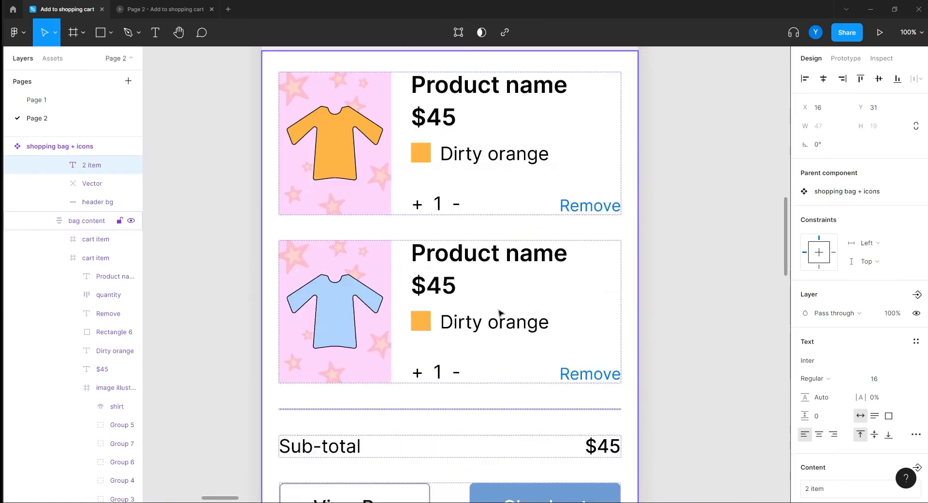
double_click(419, 328)
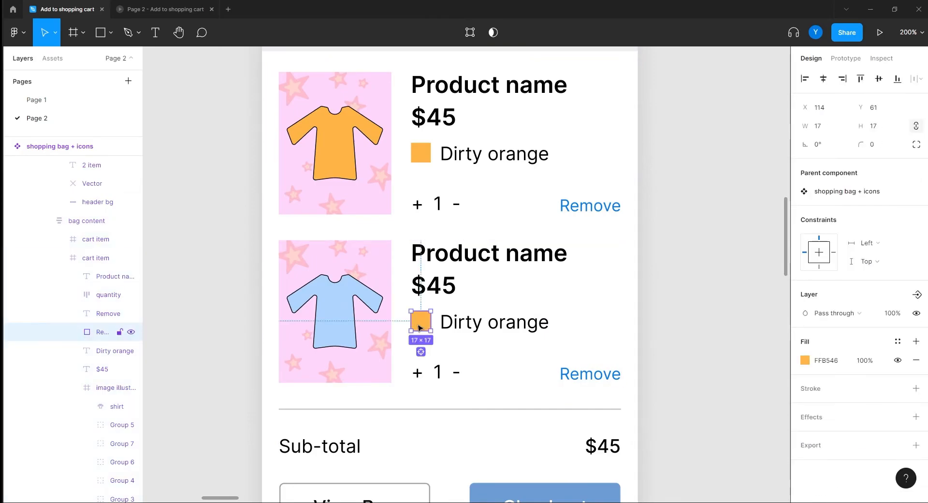
key(i)
click(321, 310)
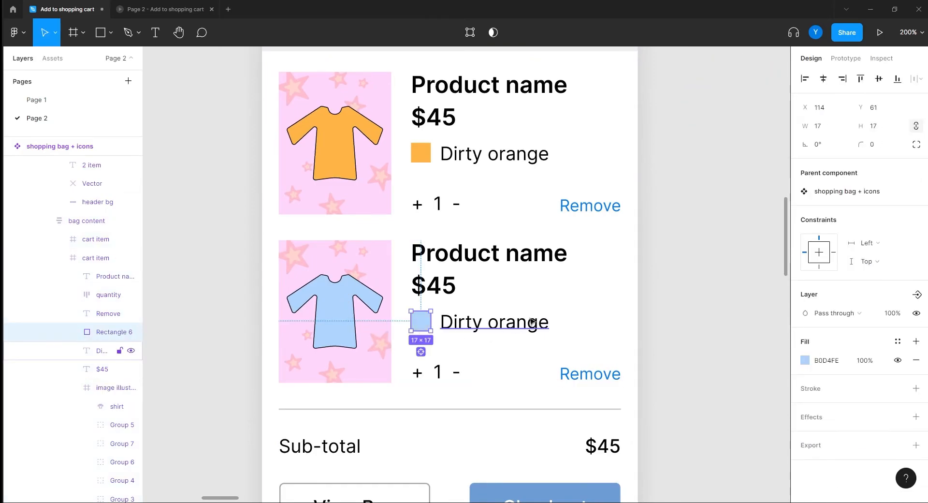
Step: Change the second cart item's color label to "Dirty blue"
click(476, 323)
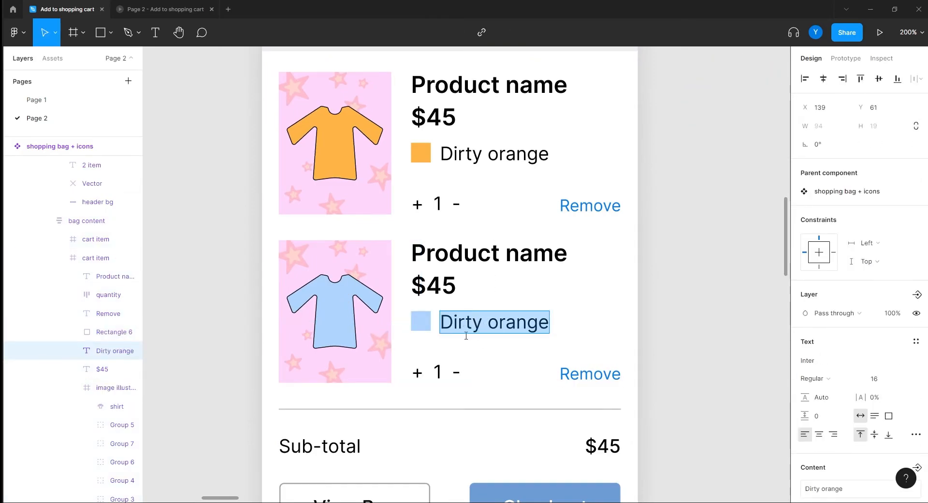
drag(487, 323, 595, 329)
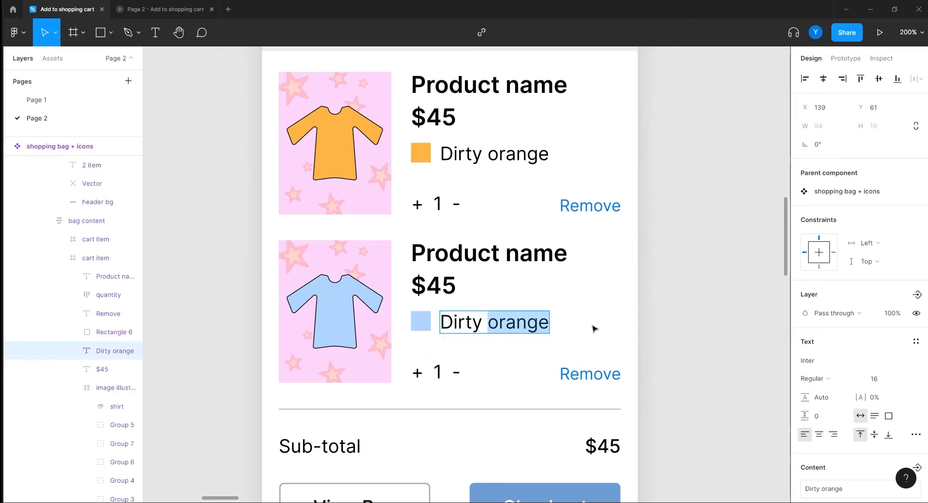
text(blue)
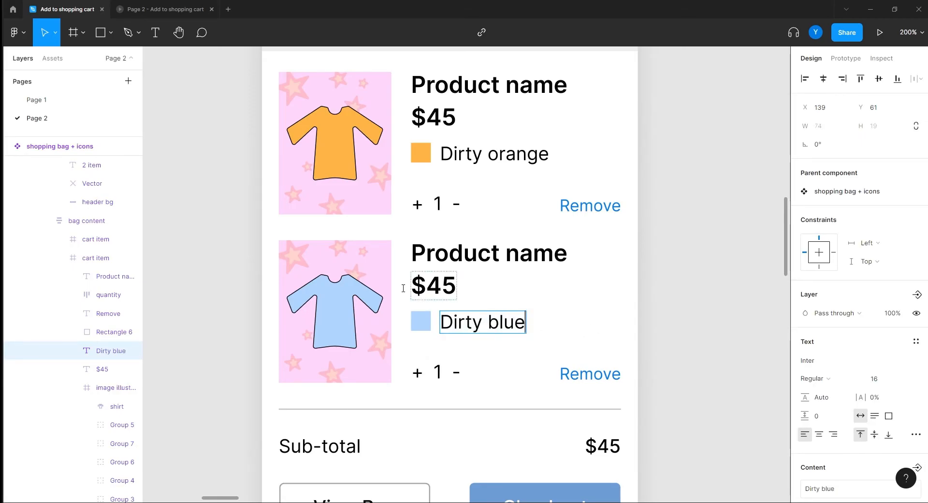
key(Escape)
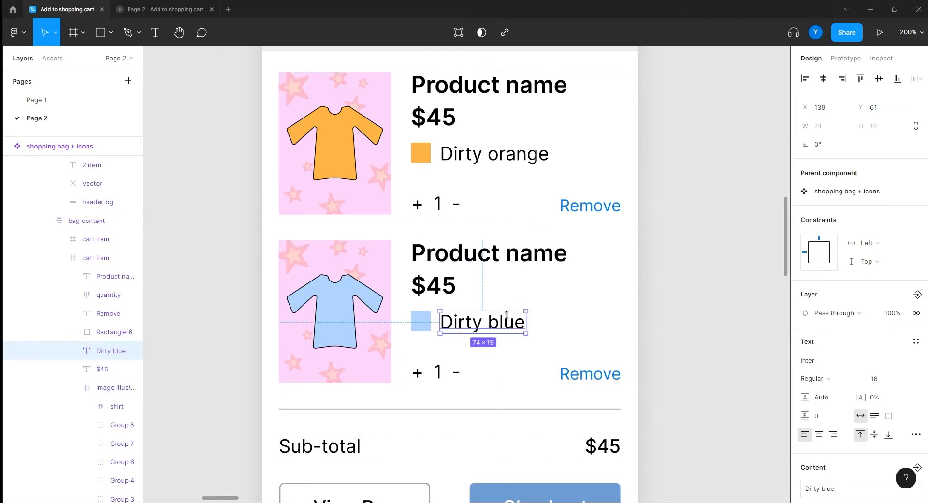
click(685, 300)
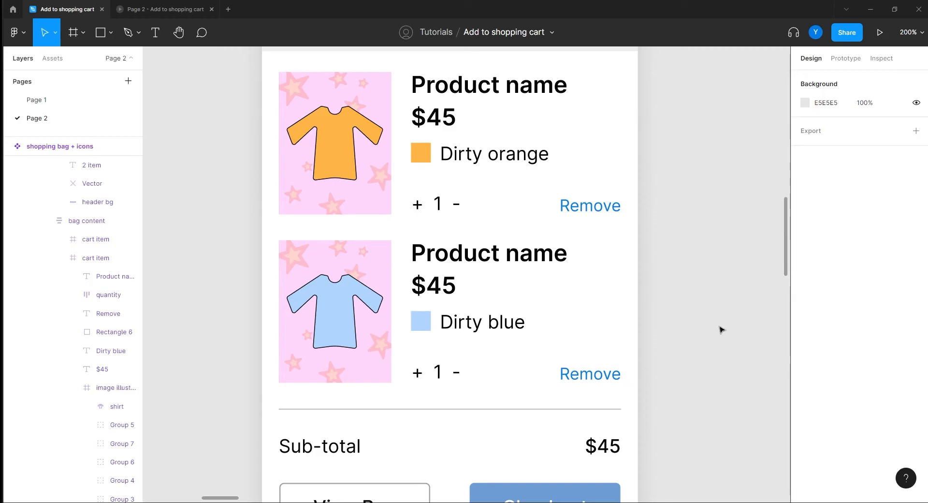
Step: Delete the existing 2 items collapsed variant from the shopping bag + icons component set
key(shift+0)
drag(696, 313, 549, 323)
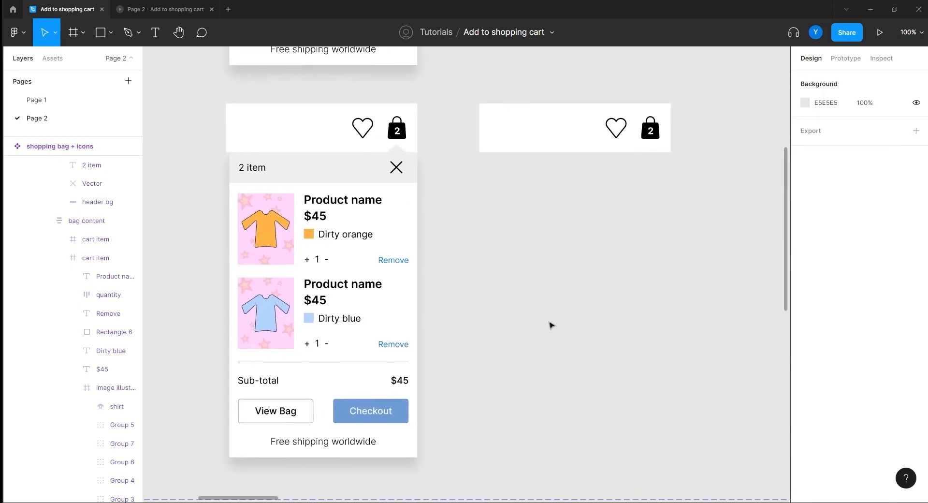
click(522, 151)
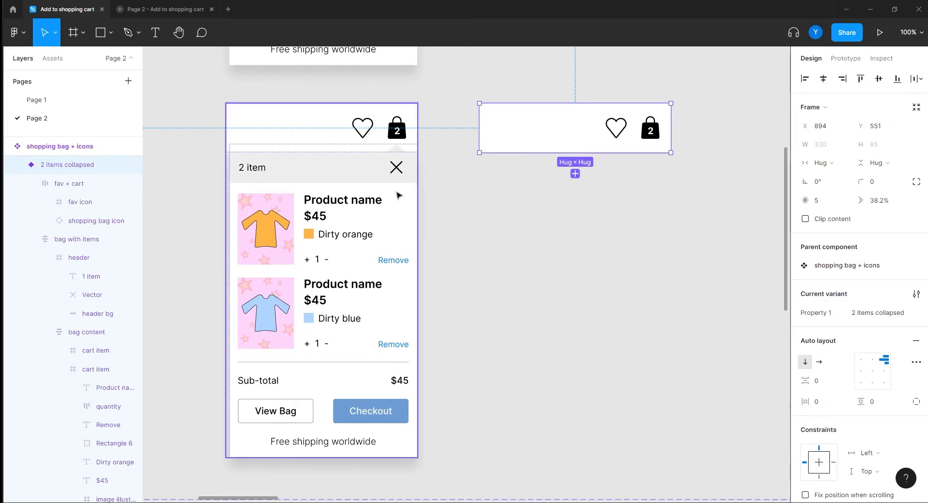
click(31, 240)
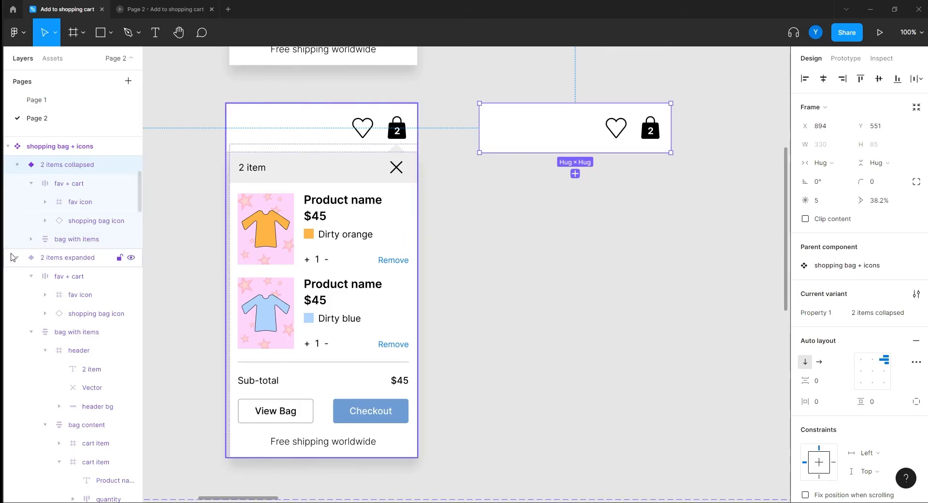
drag(545, 152, 560, 300)
double_click(556, 299)
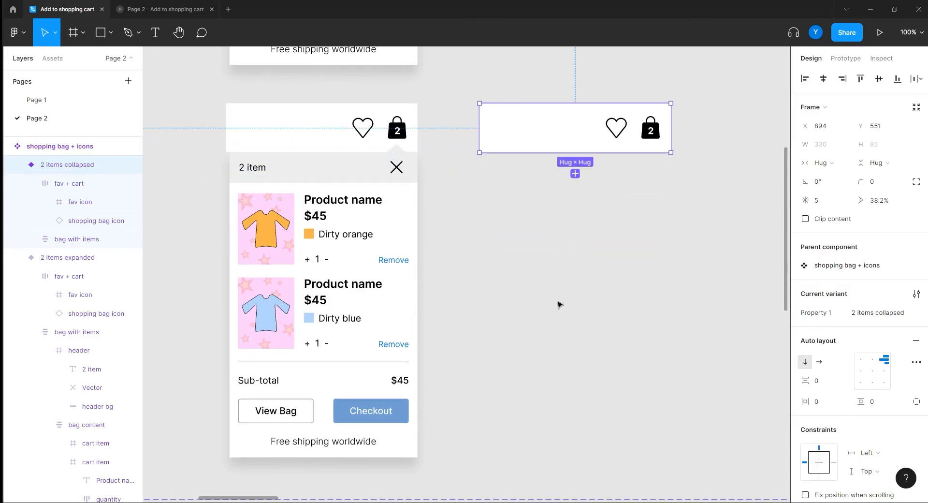
key(Delete)
Step: Duplicate the 2 items expanded variant as "--" and align the copy directly under the collapsed one-item variant
click(295, 145)
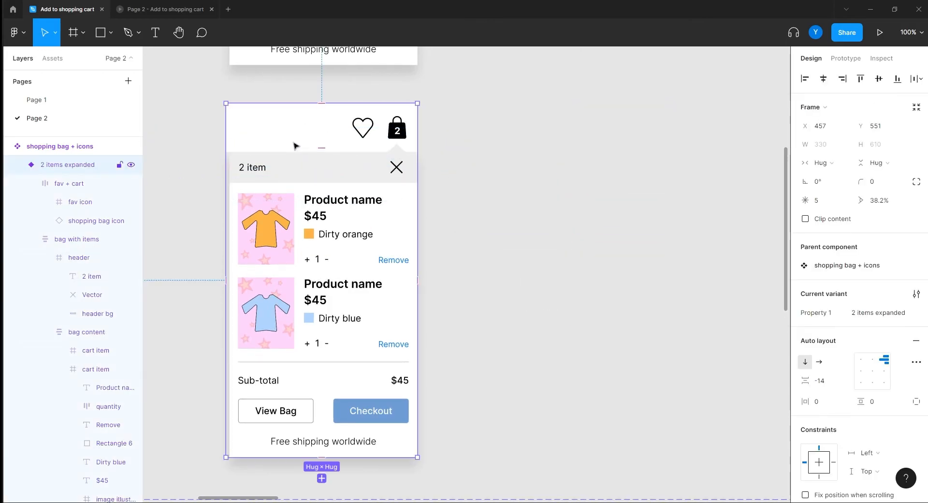
drag(294, 130, 555, 145)
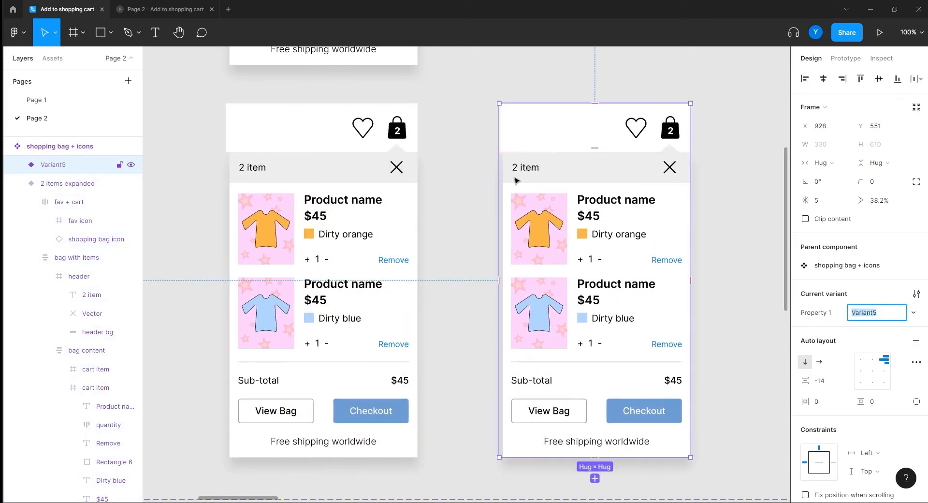
text(--)
key(Escape)
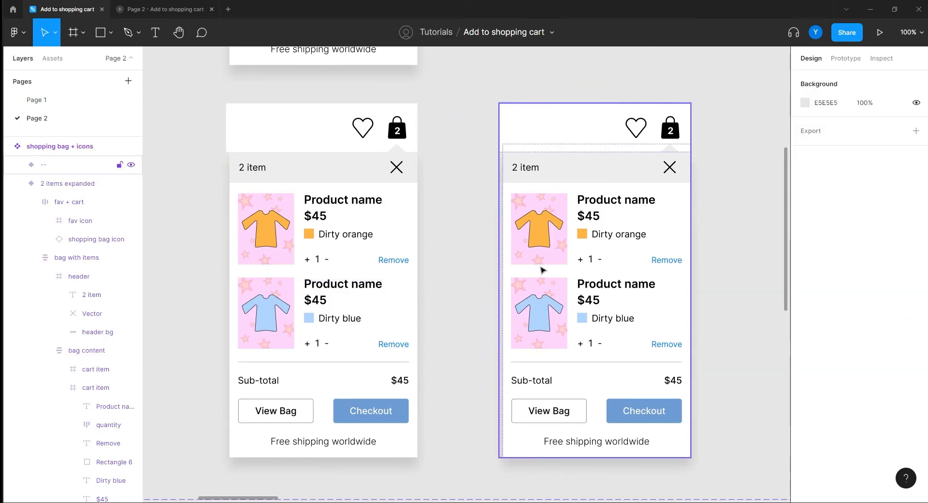
key(ctrl+minus)
drag(579, 168, 539, 224)
drag(502, 312, 491, 311)
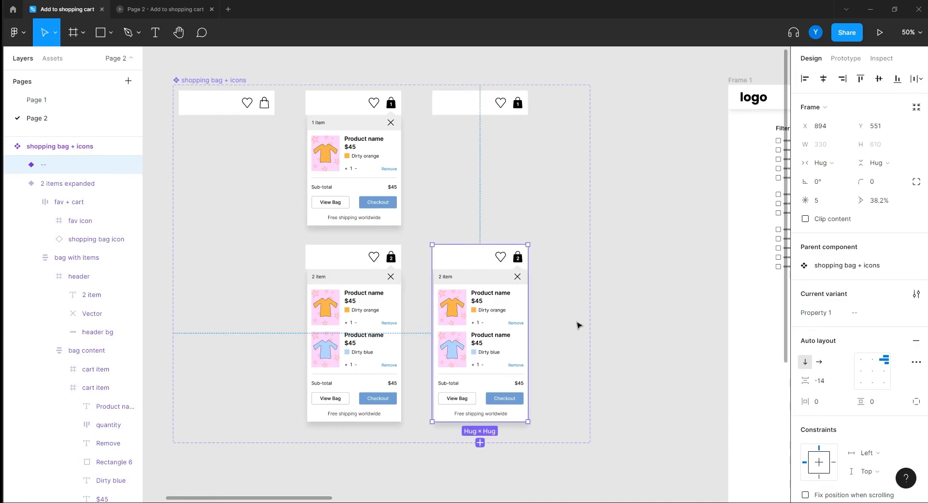
Step: Rename the duplicated variant's Property 1 value to "2 items collapsed", based on the expanded variant's copied name
click(358, 273)
click(869, 312)
key(ctrl+c)
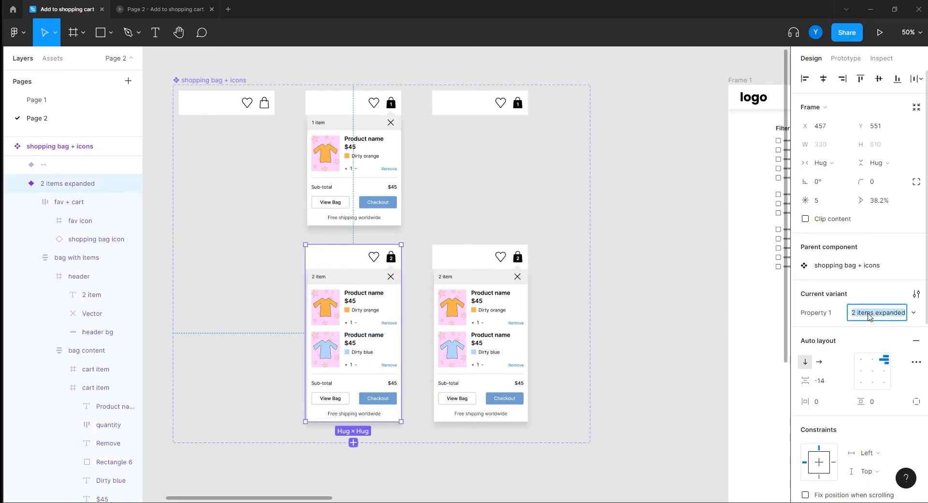
click(518, 334)
click(881, 315)
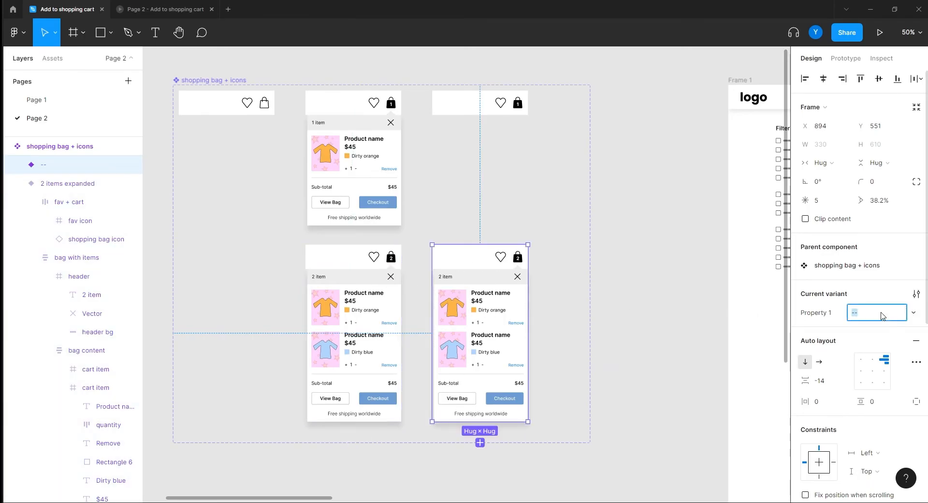
key(ctrl+v)
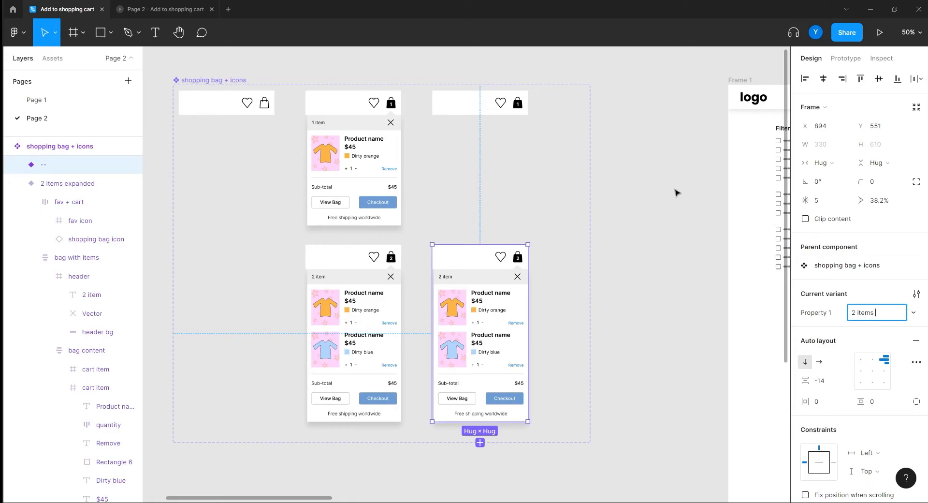
key(Return)
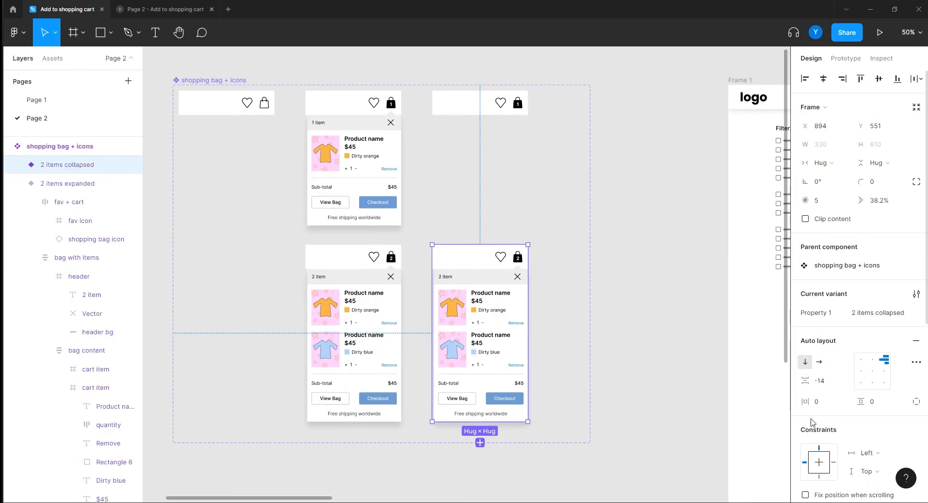
Step: Set the 2 items collapsed variant's auto layout spacing to 0 and shrink its bag with items frame to a height of 1
click(819, 381)
text(0)
key(Return)
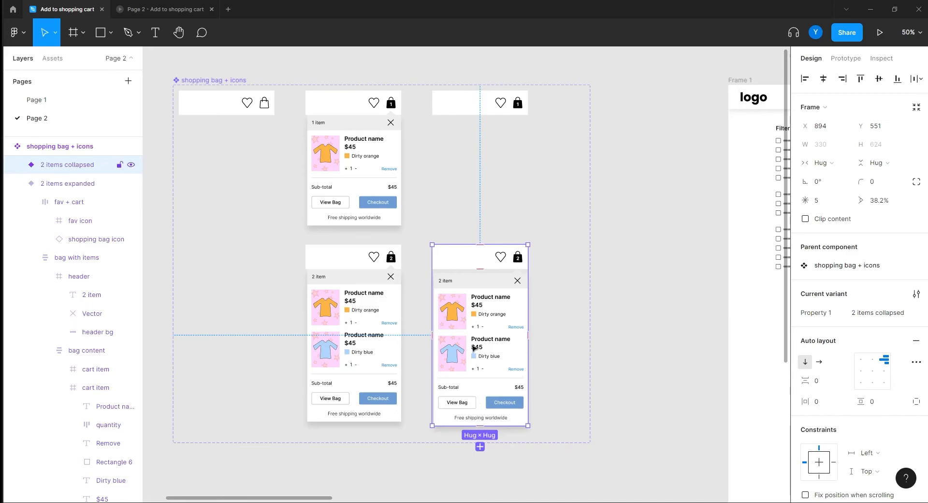
click(449, 407)
drag(440, 425, 440, 269)
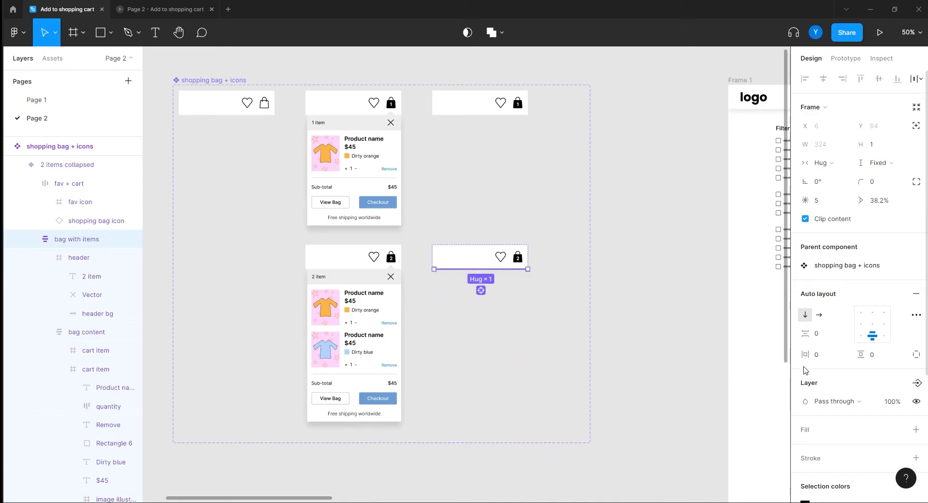
Step: Set the collapsed bag with items frame's layer opacity to 0% and edit the opacity of its drop shadow
click(893, 402)
text(0)
key(Return)
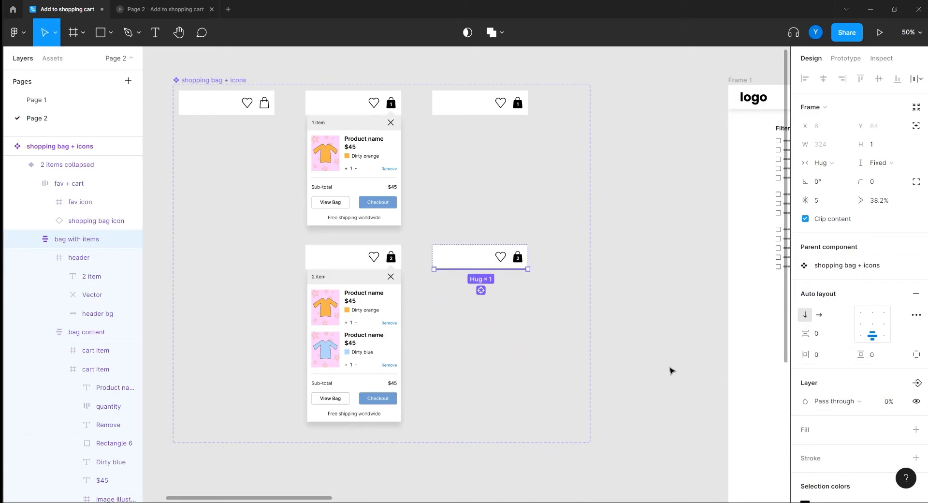
scroll(834, 370, down, 4)
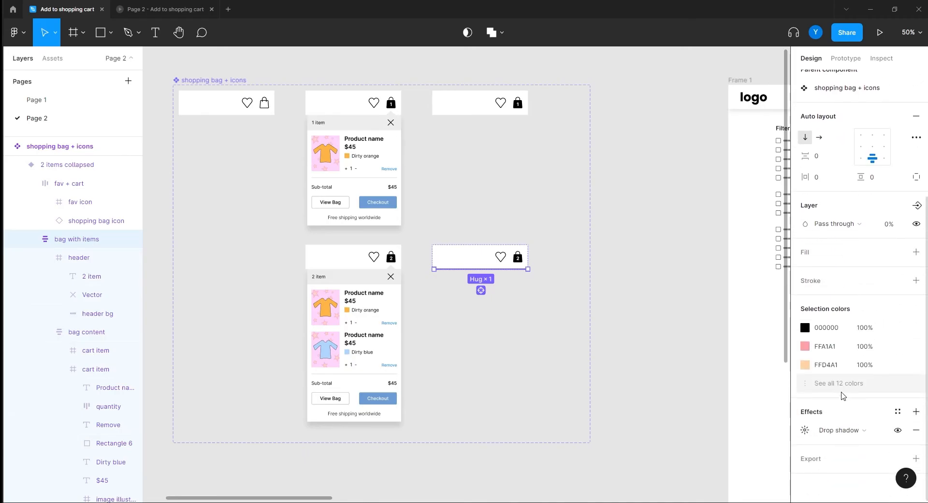
click(805, 430)
click(725, 451)
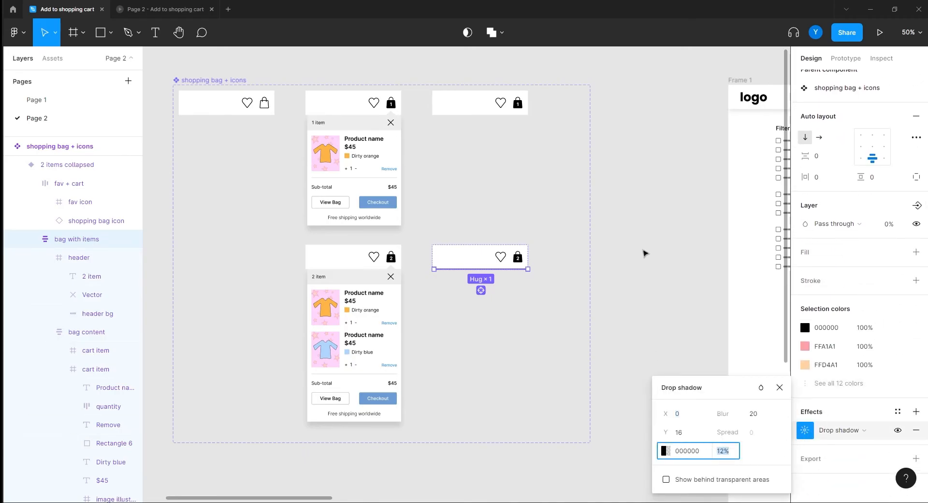
key(Return)
click(660, 257)
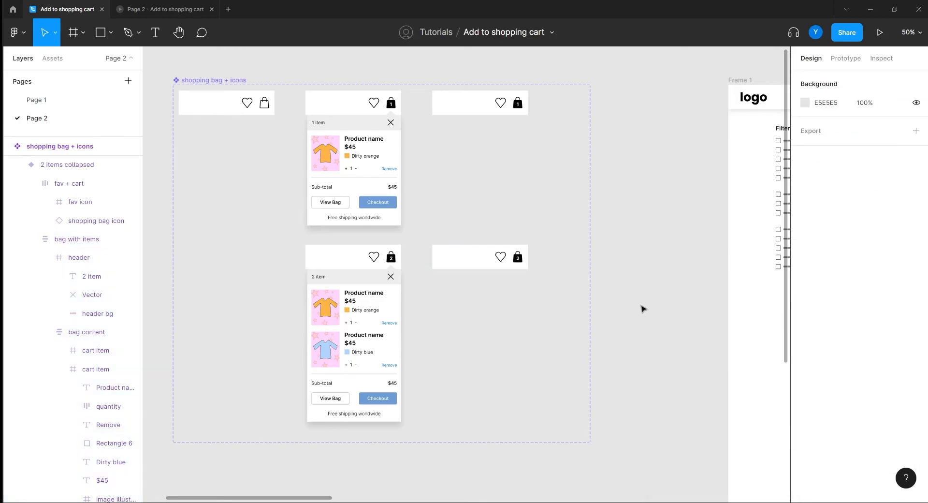
Step: Test closing and reopening the bag and removing and re-adding the orange shirt in the prototype preview, and return to the design file
scroll(631, 311, down, 3)
scroll(616, 330, right, 5)
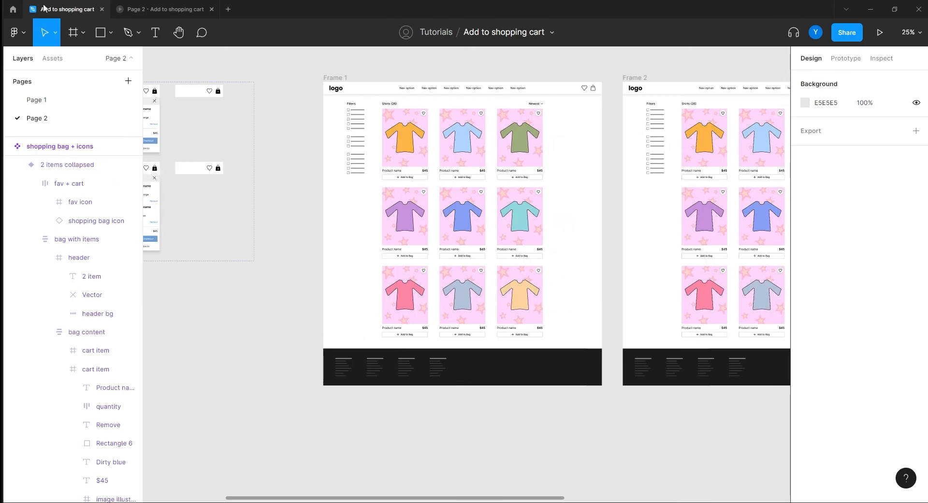
click(144, 9)
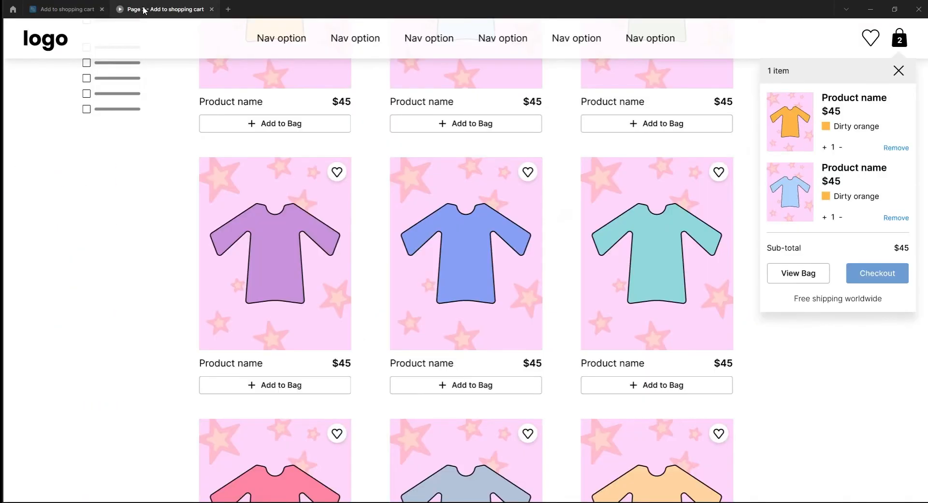
click(898, 73)
click(229, 254)
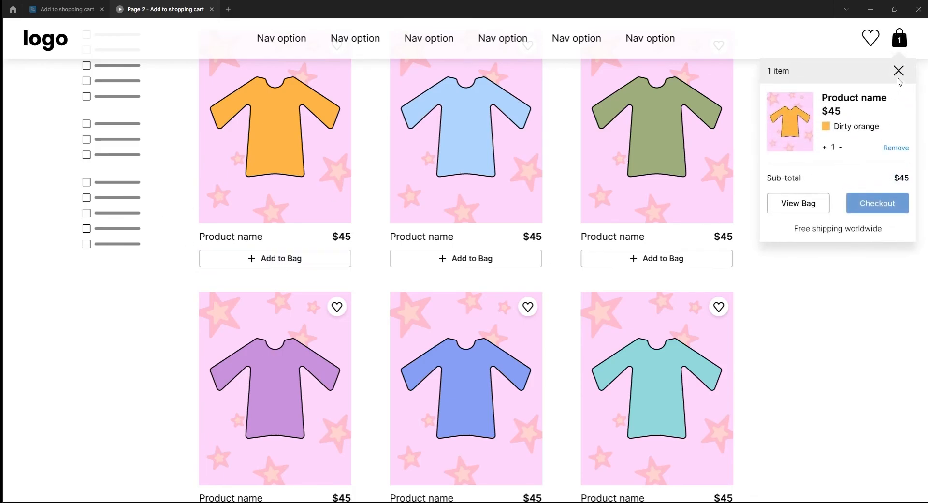
click(888, 151)
click(282, 260)
click(898, 71)
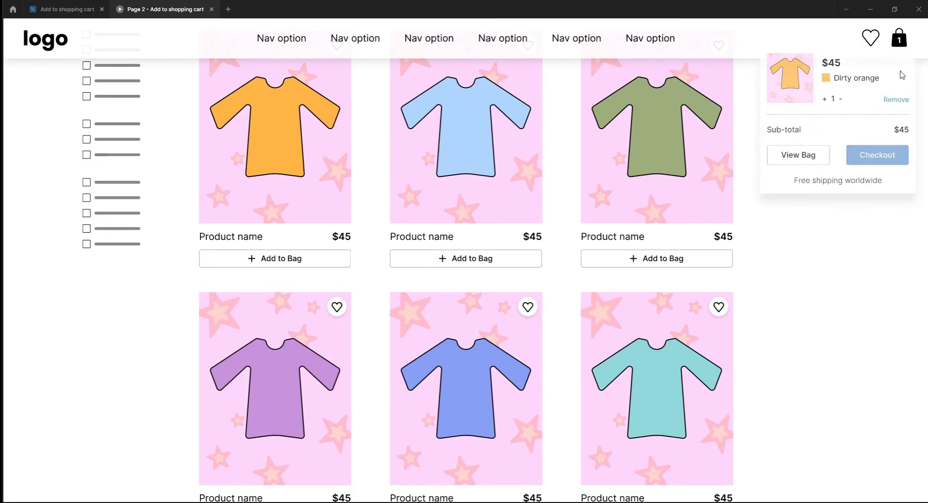
click(902, 45)
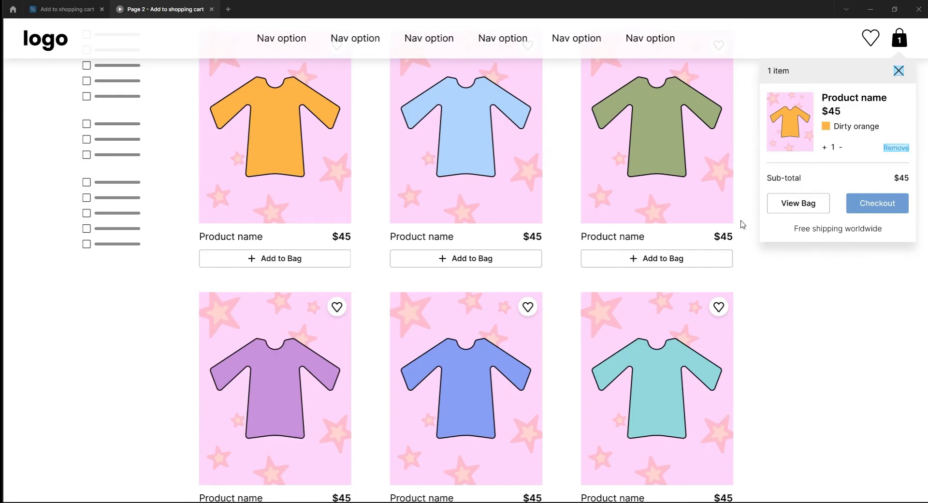
click(898, 71)
click(67, 9)
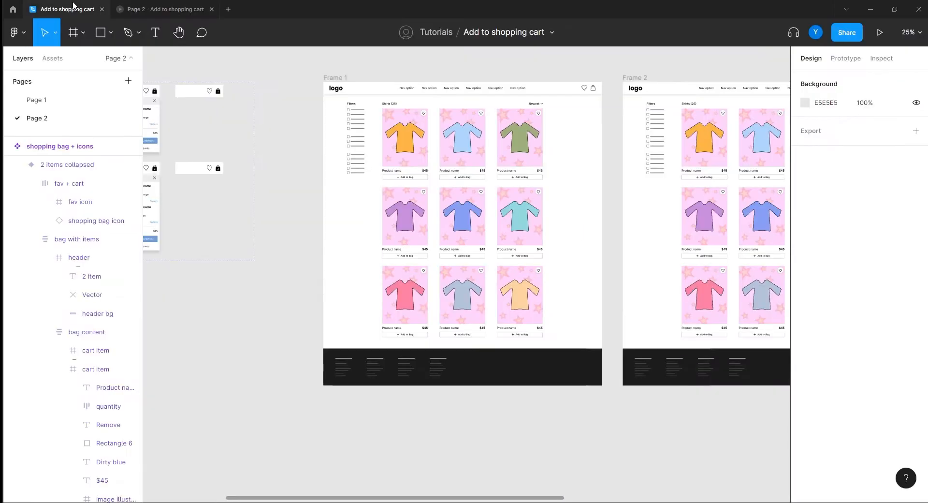
Step: Duplicate Frame 2 and Frame 3 together and place the copies directly below the originals
scroll(527, 373, right, 6)
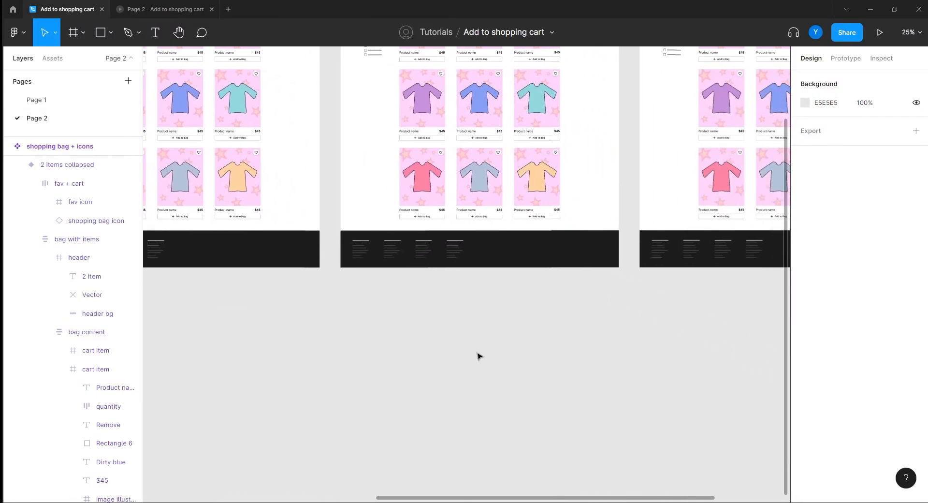
ctrl+scroll(529, 347, down, 3)
click(499, 150)
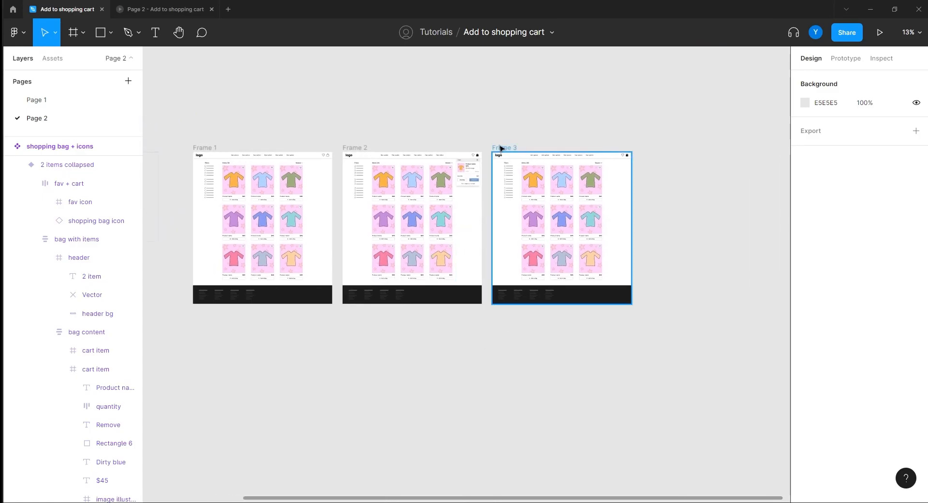
shift+click(354, 148)
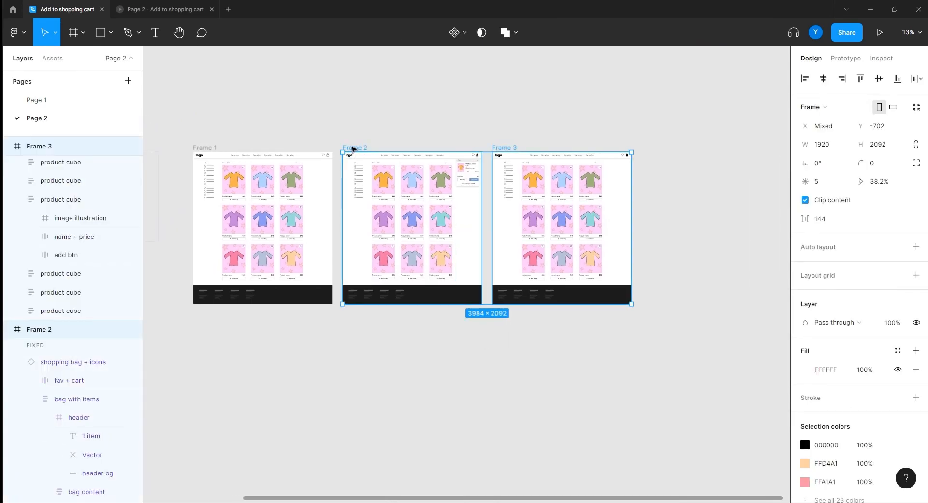
alt+drag(353, 149, 366, 310)
scroll(272, 375, down, 5)
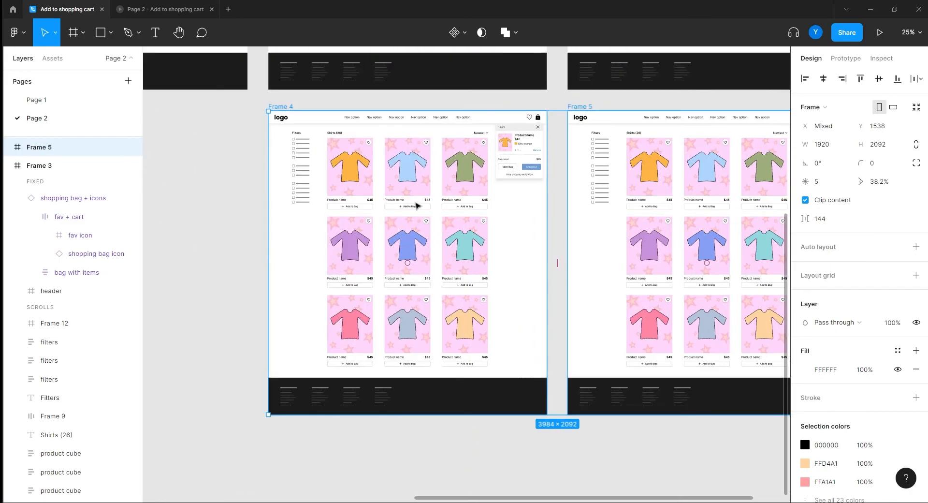
ctrl+scroll(332, 233, up, 3)
scroll(281, 290, up, 3)
click(206, 290)
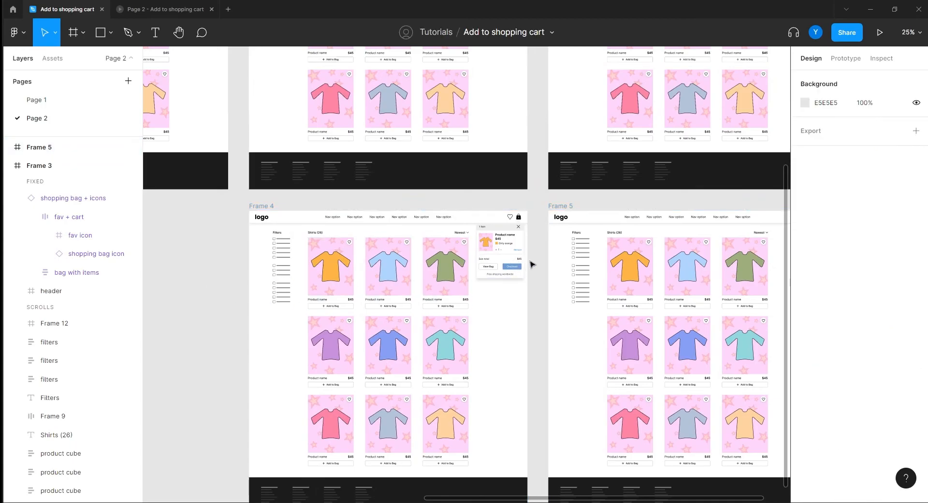
Step: Switch the shopping bag instance in Frame 4 to the "2 items expanded" variant
click(503, 261)
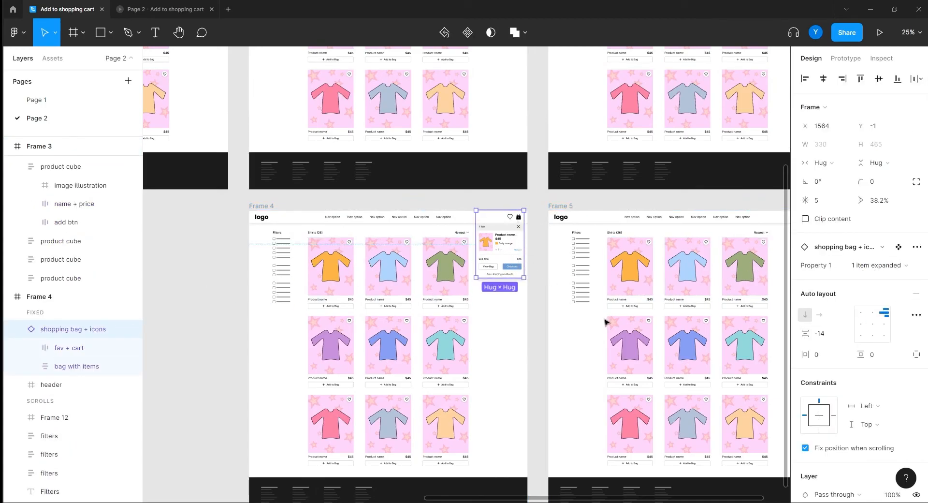
key(ctrl+plus)
scroll(639, 307, right, 5)
click(879, 265)
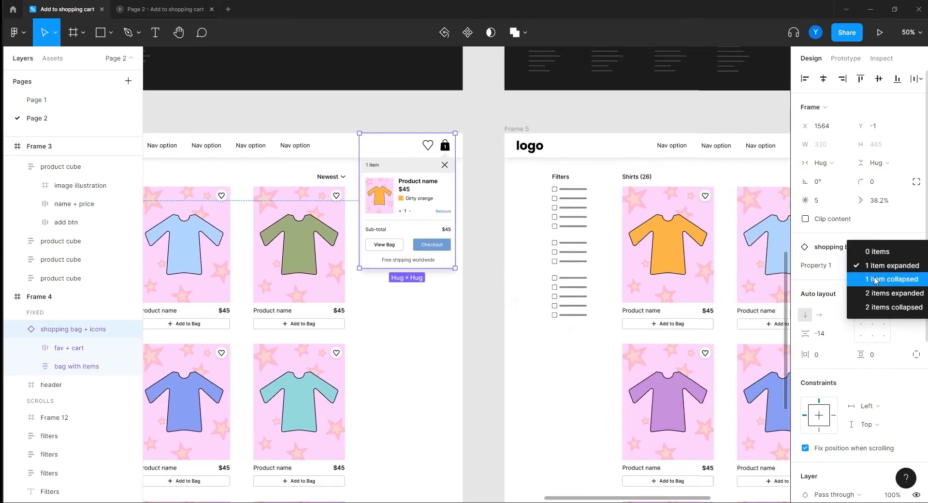
click(878, 293)
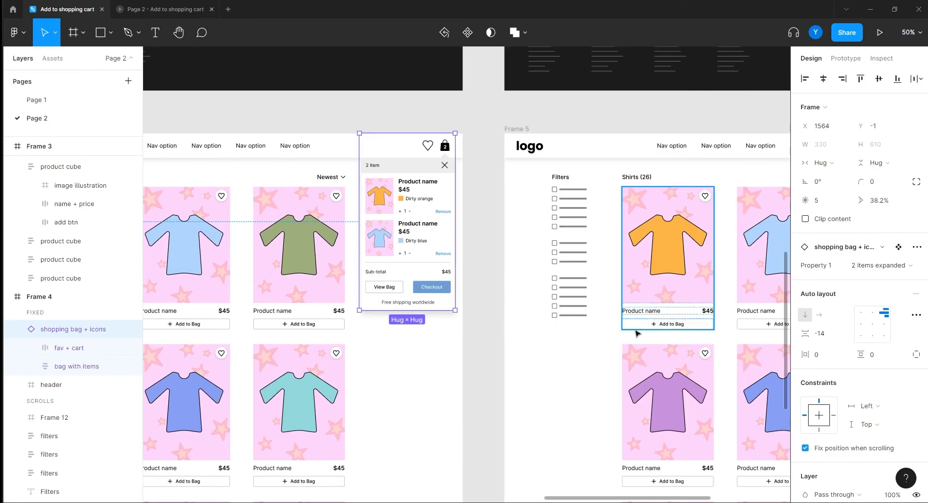
Step: Switch the shopping bag instance in Frame 5 to the "2 items collapsed" variant
scroll(717, 324, right, 10)
click(613, 152)
click(877, 265)
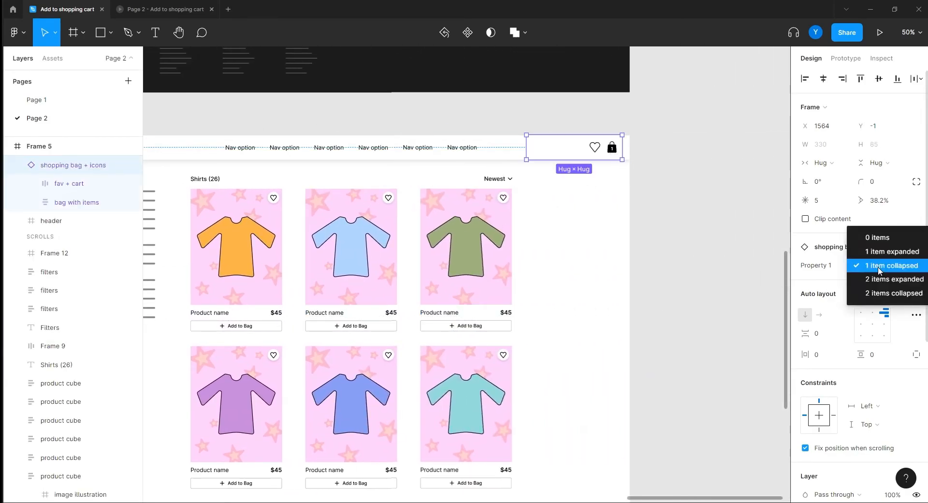
click(879, 294)
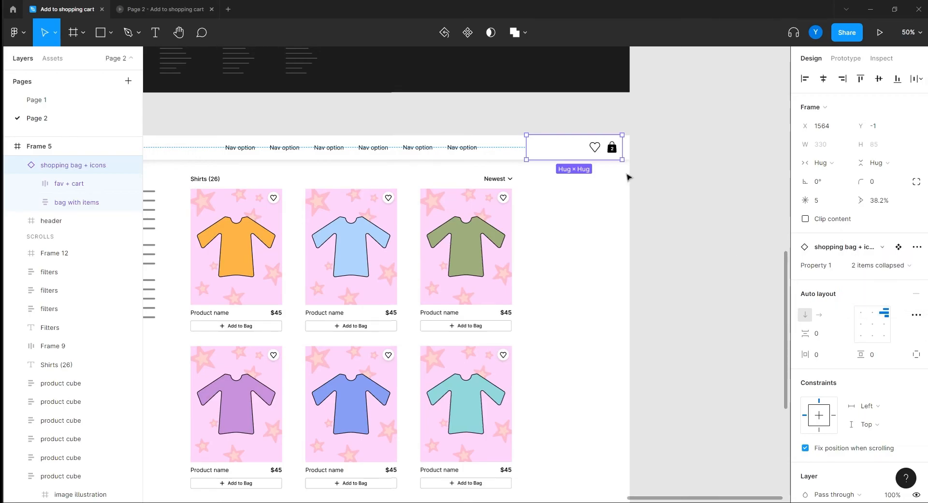
Step: Link the light blue shirt's Add to Bag button in Frame 2 to Frame 4 on click with Smart animate
scroll(363, 268, left, 10)
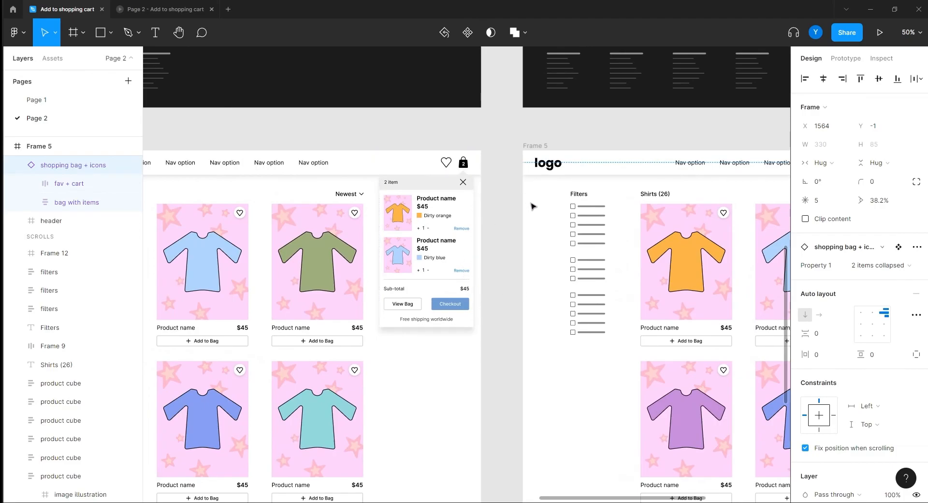
scroll(488, 200, left, 10)
scroll(488, 201, up, 5)
drag(529, 273, 527, 288)
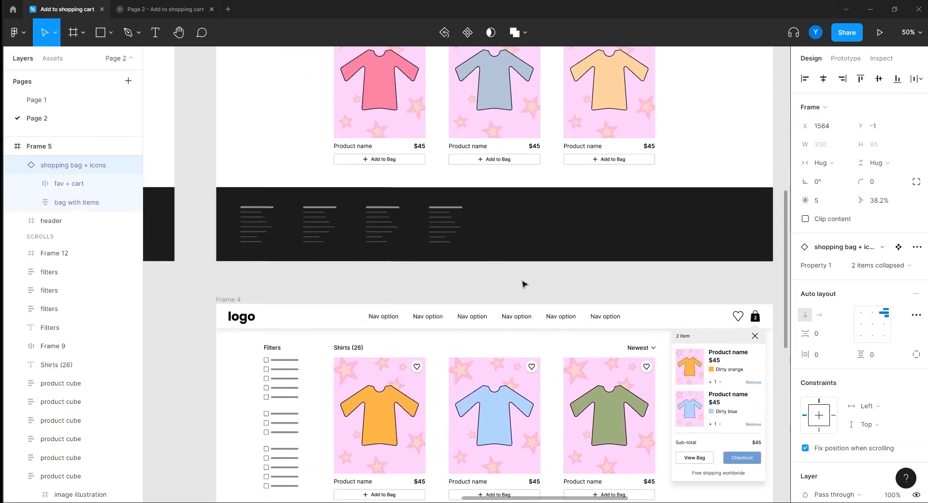
key(ctrl+minus)
drag(460, 146, 443, 242)
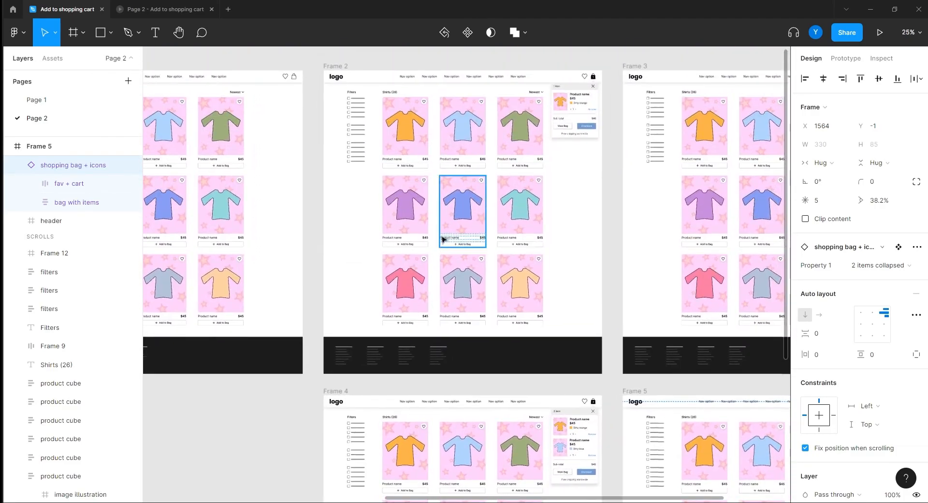
double_click(459, 165)
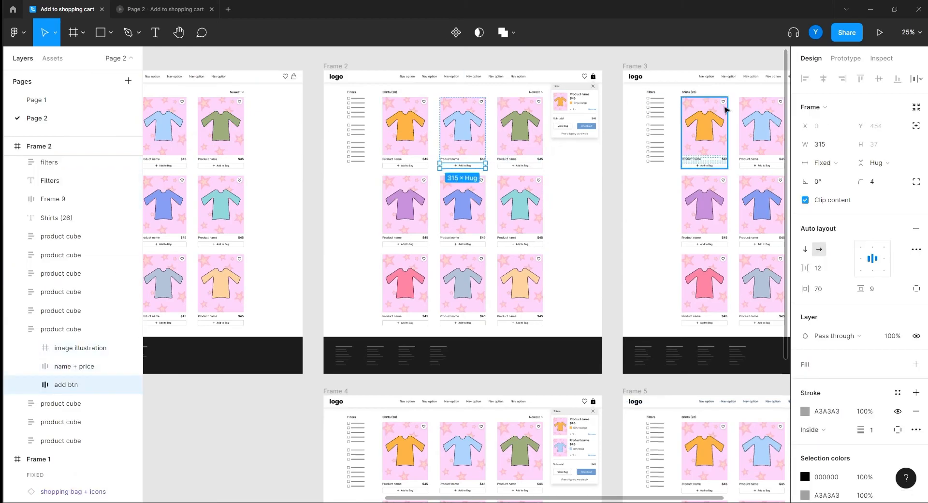
click(846, 58)
drag(486, 165, 492, 439)
Step: Compare the two-item bag dropdown in Frame 4 with the one-item dropdown in Frame 2
scroll(492, 438, down, 5)
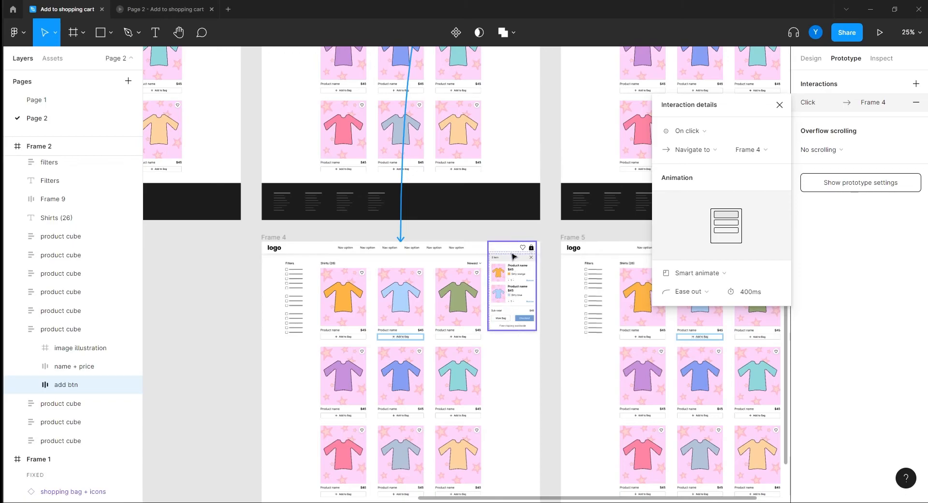
drag(521, 308, 461, 305)
key(ctrl+equal)
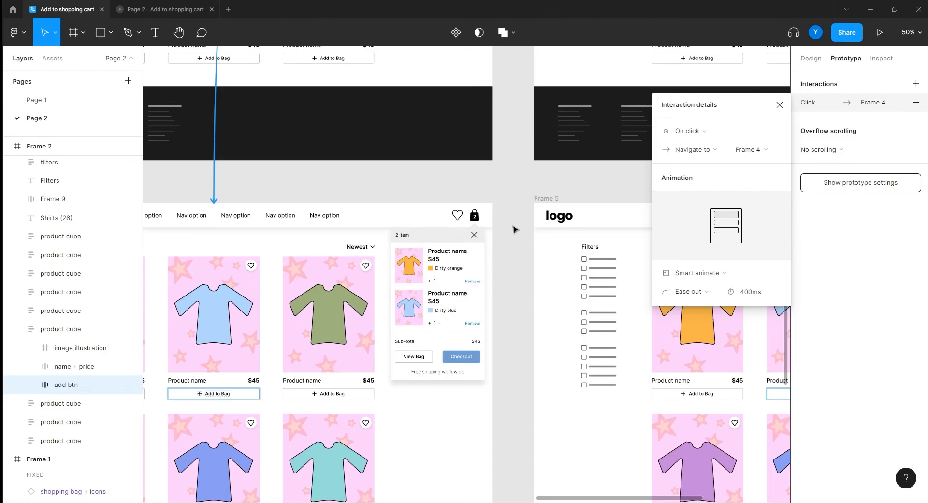
drag(420, 178, 414, 439)
drag(404, 157, 398, 419)
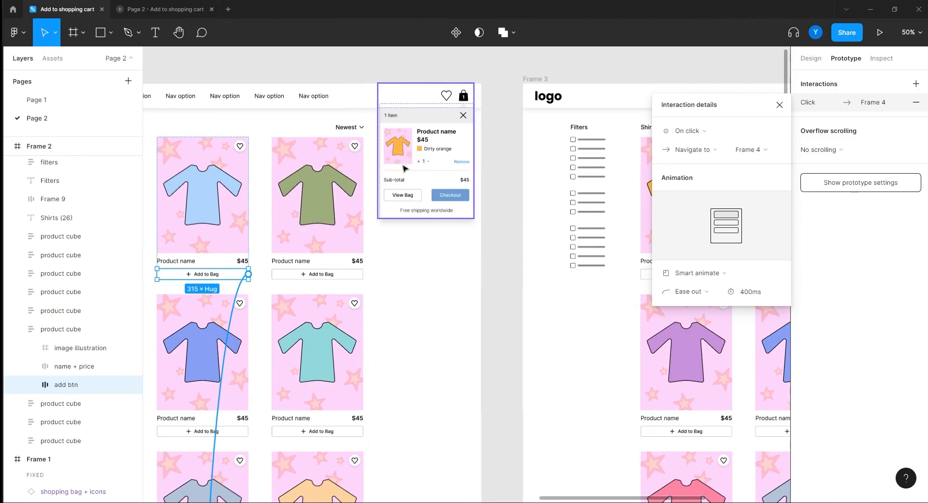
drag(390, 391, 382, 187)
drag(358, 419, 397, 159)
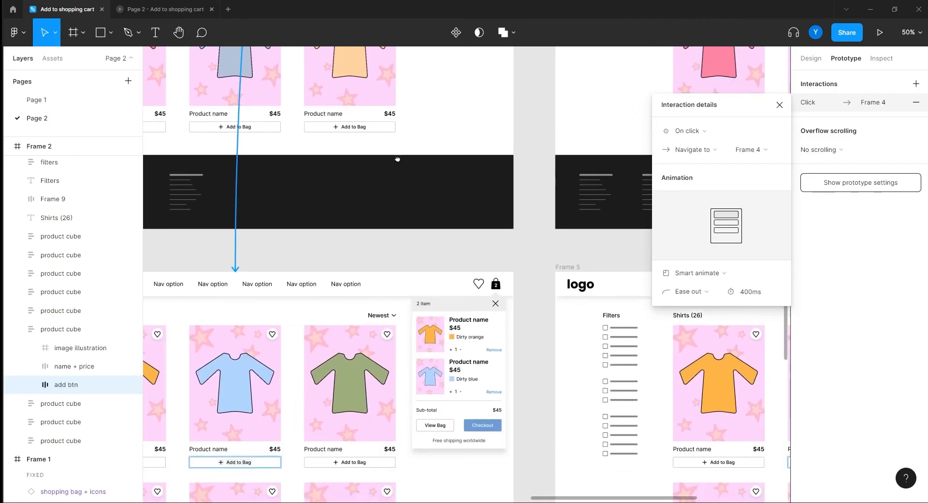
scroll(397, 159, down, 5)
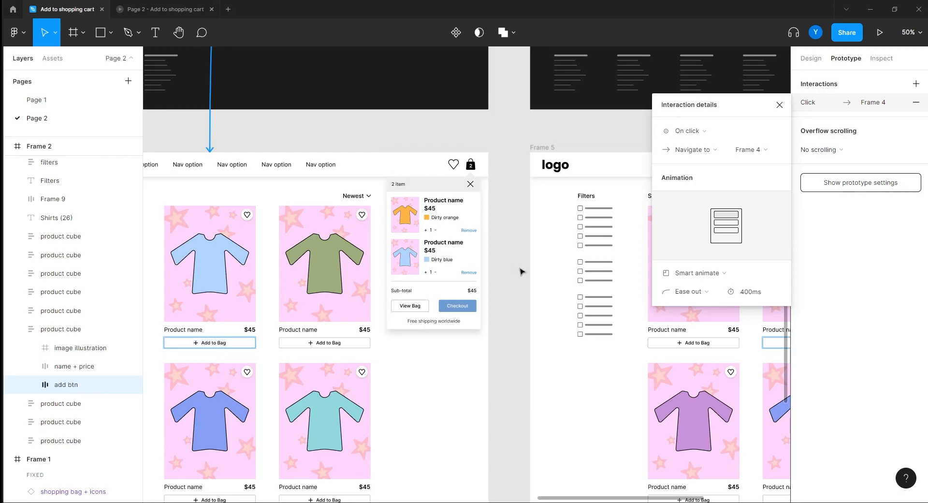
Step: Link the Dirty blue item's Remove text in Frame 4's bag to Frame 2 on click, with a 300 ms Smart animate transition
click(468, 276)
double_click(468, 276)
double_click(468, 276)
double_click(468, 275)
drag(476, 272, 210, 111)
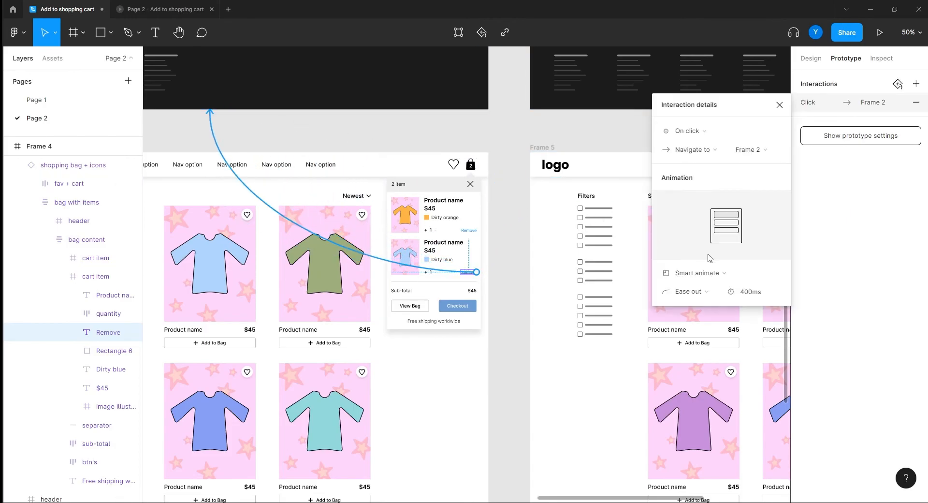
click(723, 298)
text(3)
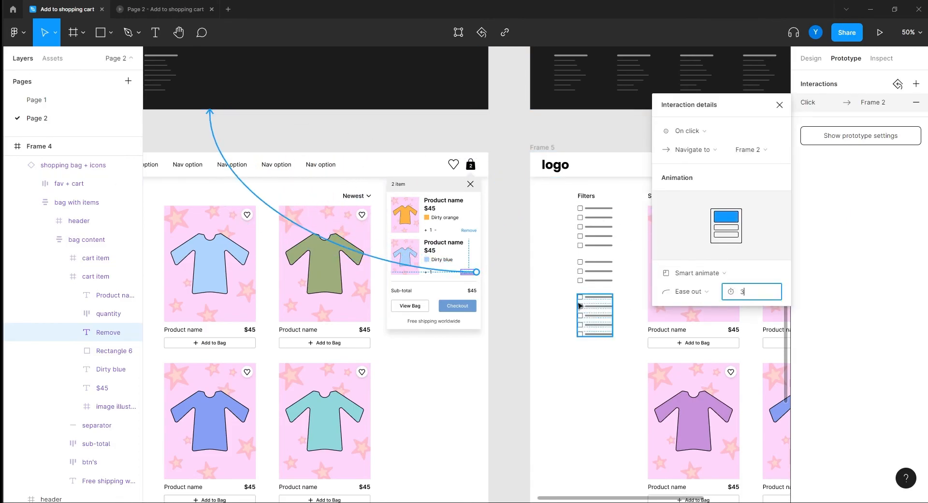
text(00)
key(Return)
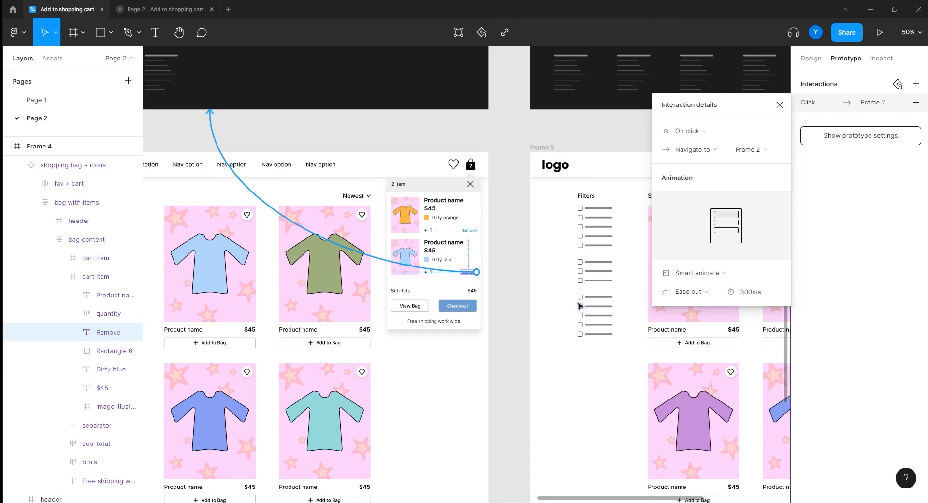
click(780, 105)
Step: Link the close icon in Frame 4's bag header to Frame 5 on click, with a 400 ms Smart animate transition
scroll(576, 373, right, 8)
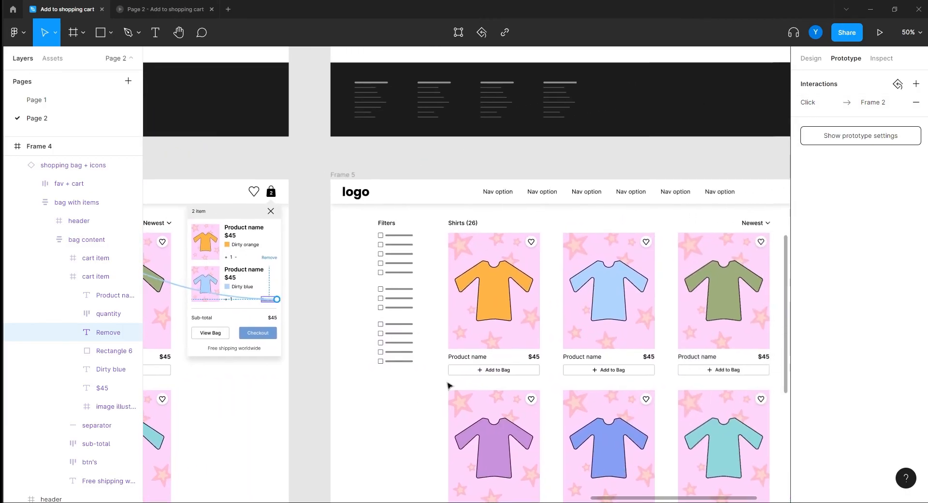
scroll(388, 364, left, 4)
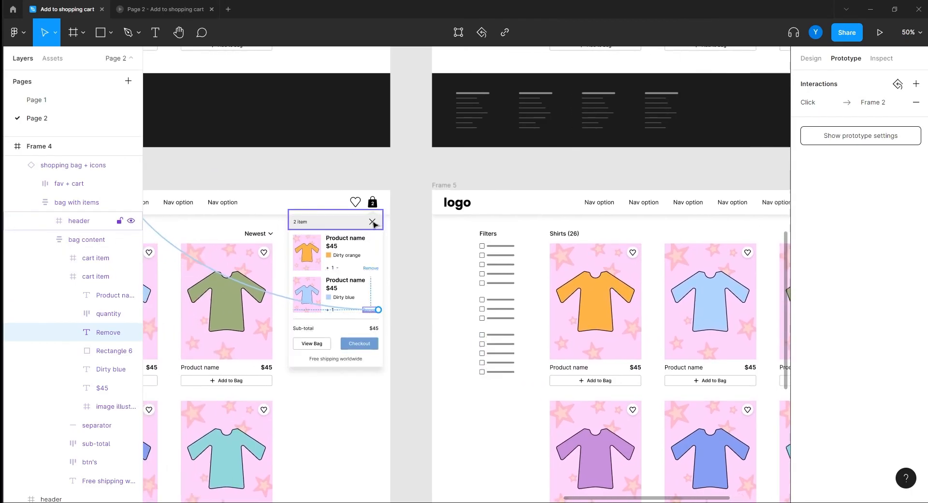
click(373, 222)
drag(375, 222, 435, 421)
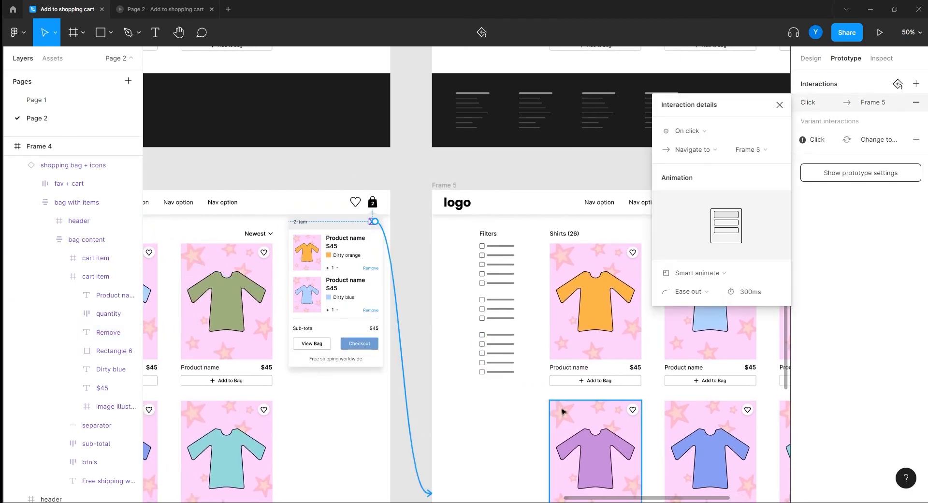
click(750, 291)
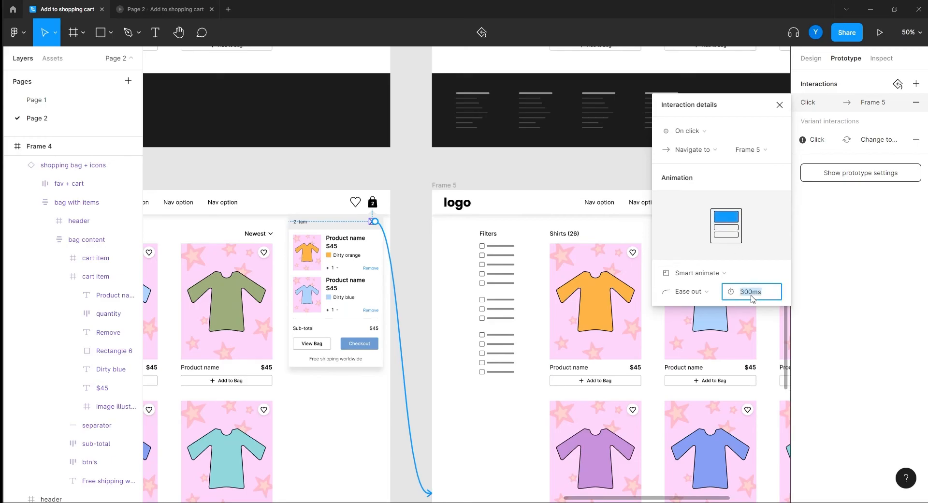
text(400)
key(Return)
Step: Examine the prototype connections on the expanded bags in Frame 2 and Frame 4
scroll(402, 390, up, 5)
scroll(379, 151, down, 9)
scroll(379, 151, up, 4)
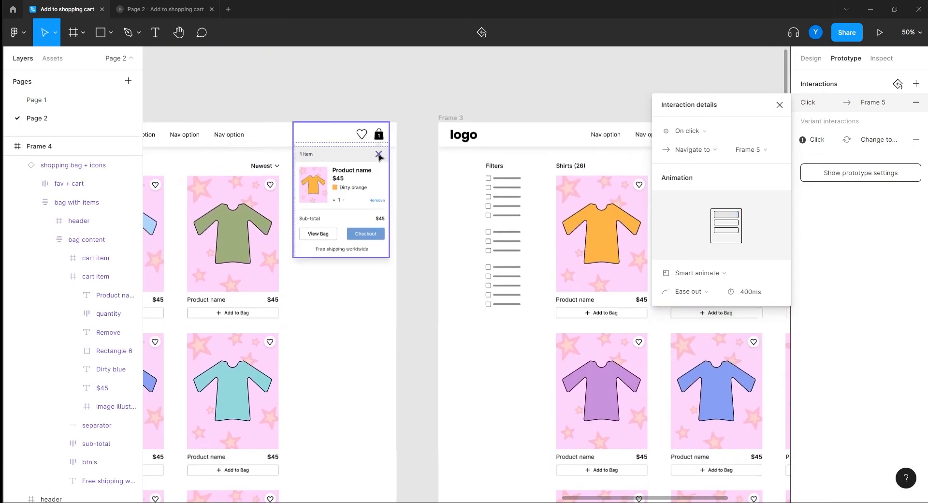
click(380, 157)
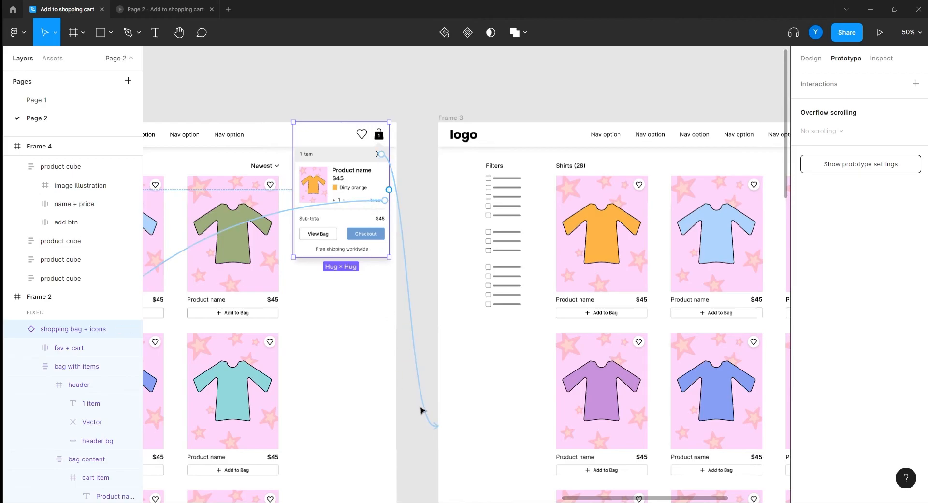
scroll(394, 459, down, 5)
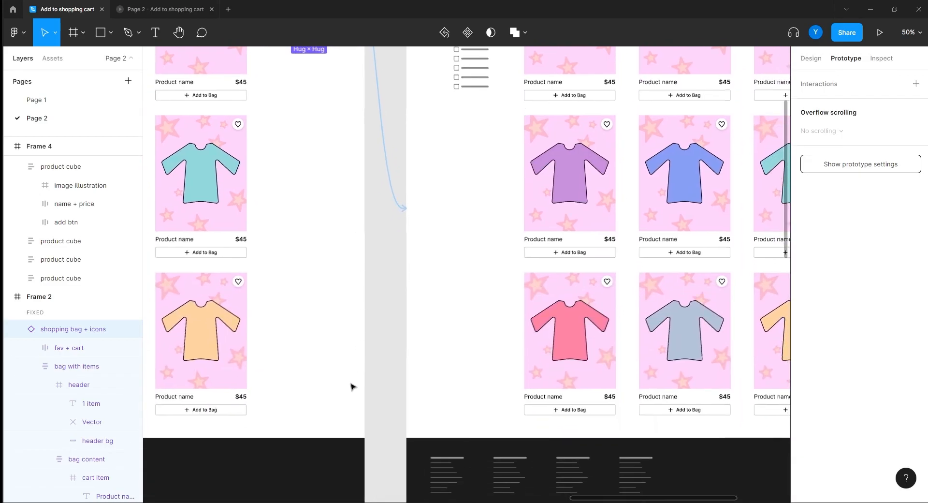
scroll(351, 382, down, 10)
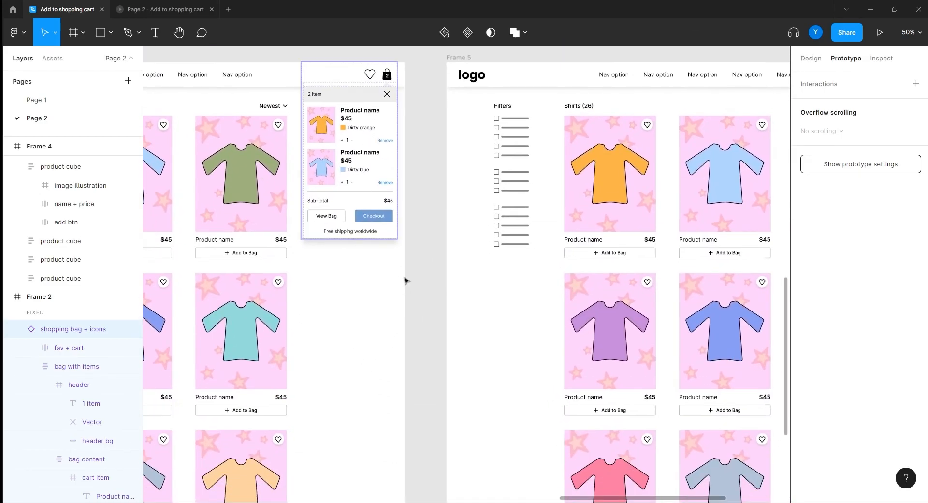
click(413, 205)
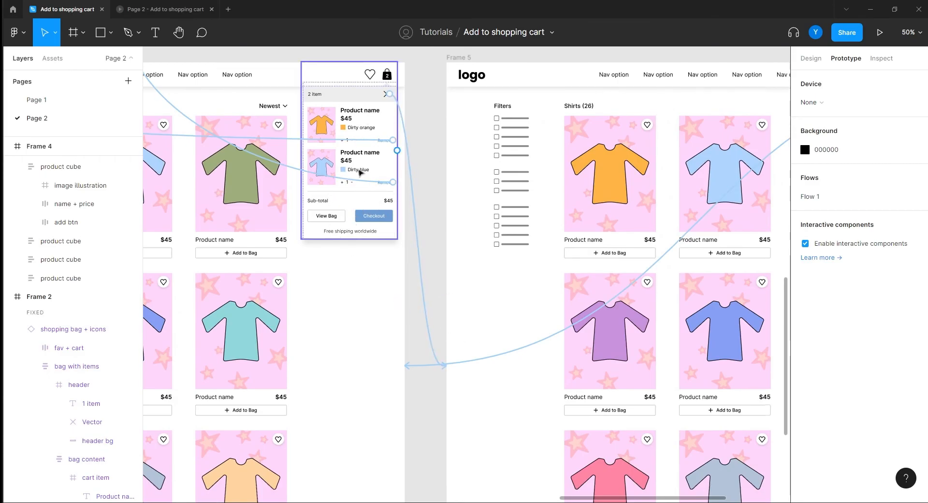
Step: Set the Frame 5 bag icon's click interaction to navigate to Frame 4 with a 400 ms Smart animate transition
drag(622, 269, 332, 282)
click(385, 259)
click(758, 293)
text(4)
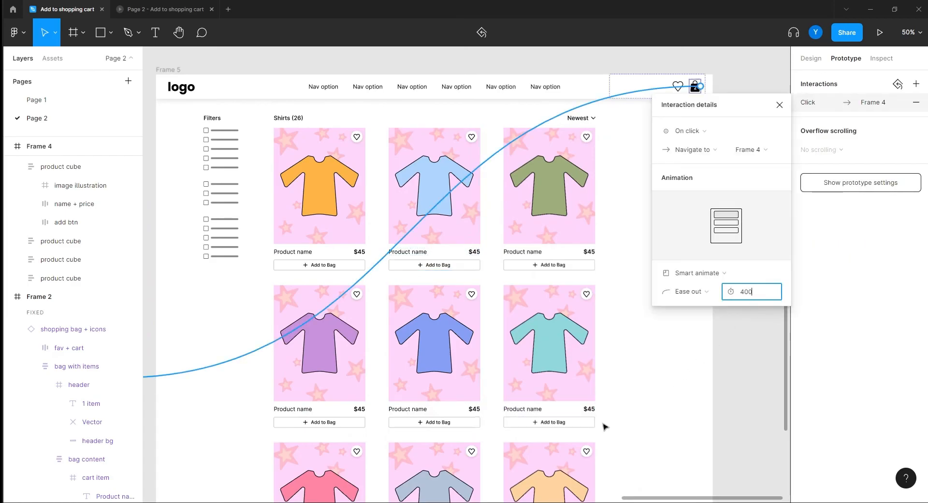
text(00)
click(779, 105)
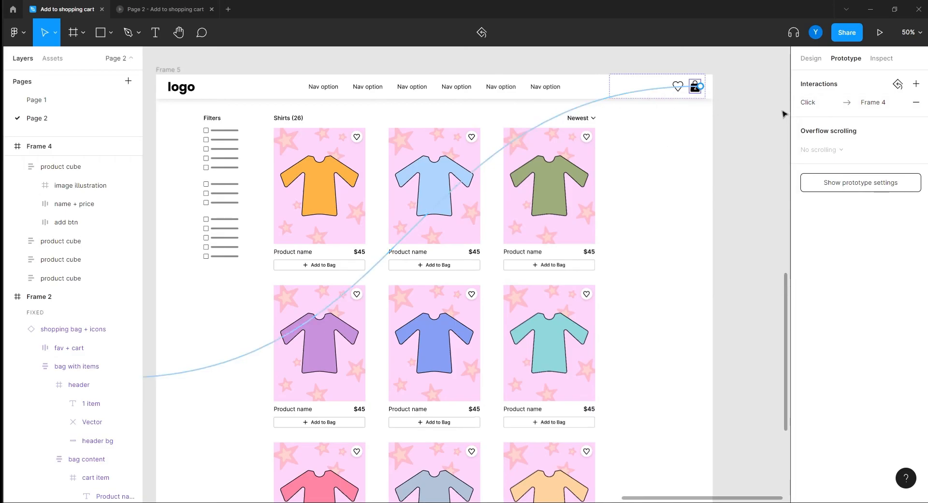
Step: Switch to the prototype preview and reopen the one-item bag from its collapsed state
scroll(308, 297, left, 15)
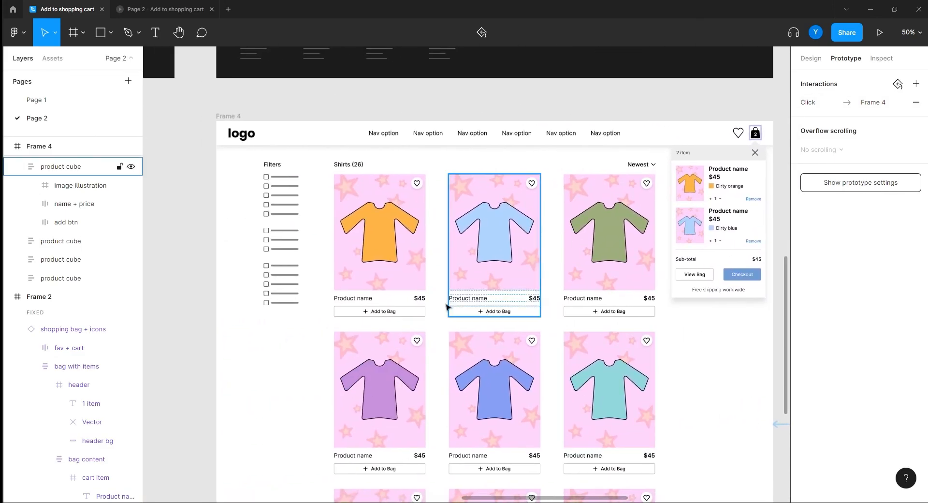
scroll(448, 306, up, 5)
scroll(447, 306, left, 6)
click(154, 10)
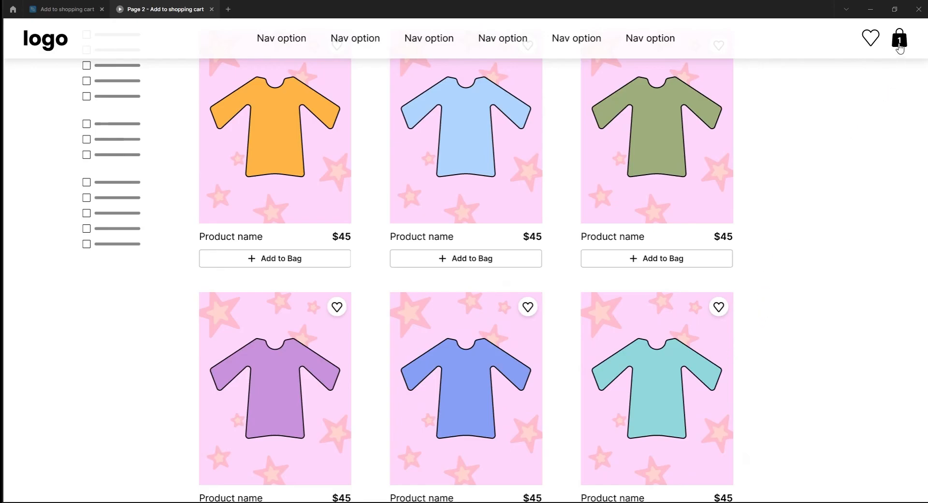
click(899, 46)
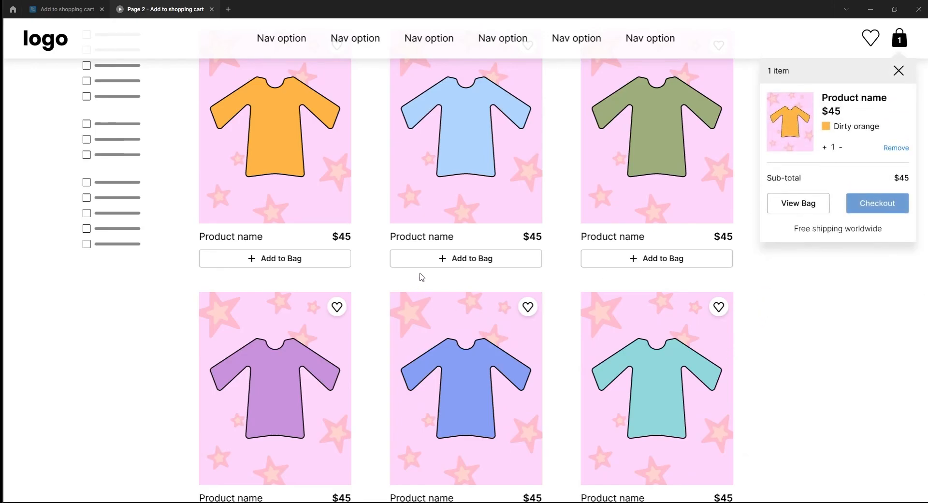
Step: Link the light blue shirt's Add to Bag button in Frame 3 to Frame 4 on click, with a 400 ms Ease out Smart animate transition
click(68, 9)
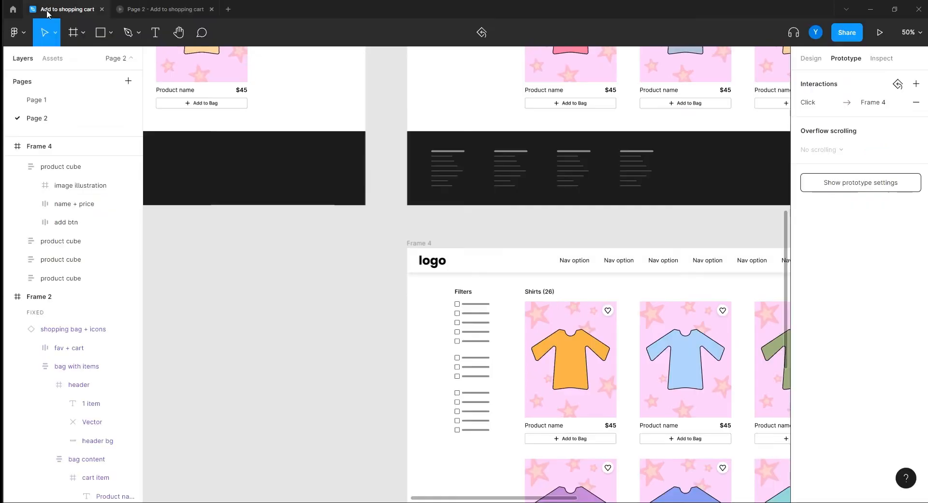
drag(628, 225, 410, 267)
scroll(595, 267, down, 5)
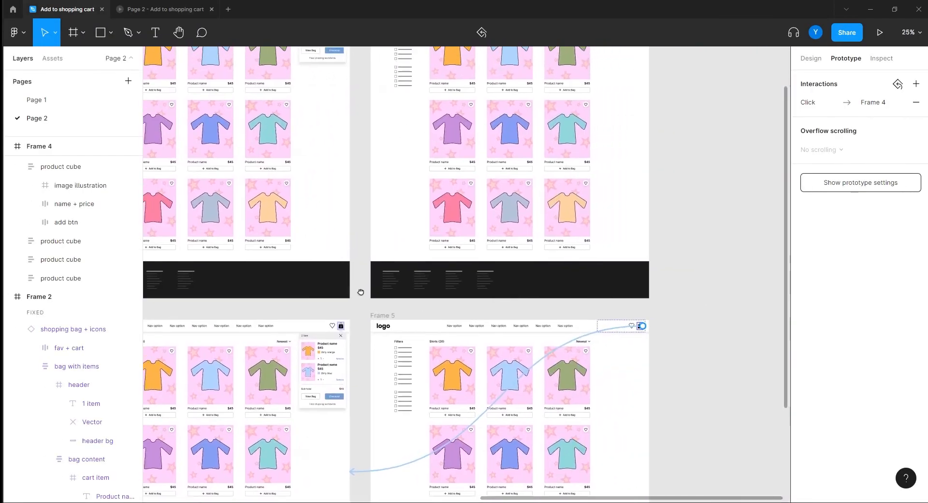
scroll(386, 234, up, 2)
scroll(386, 234, right, 2)
click(468, 144)
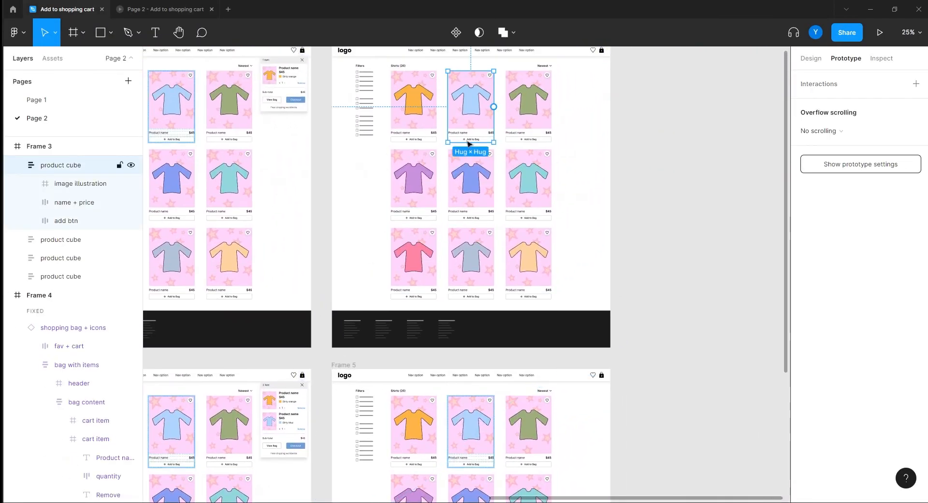
double_click(468, 140)
drag(493, 140, 174, 375)
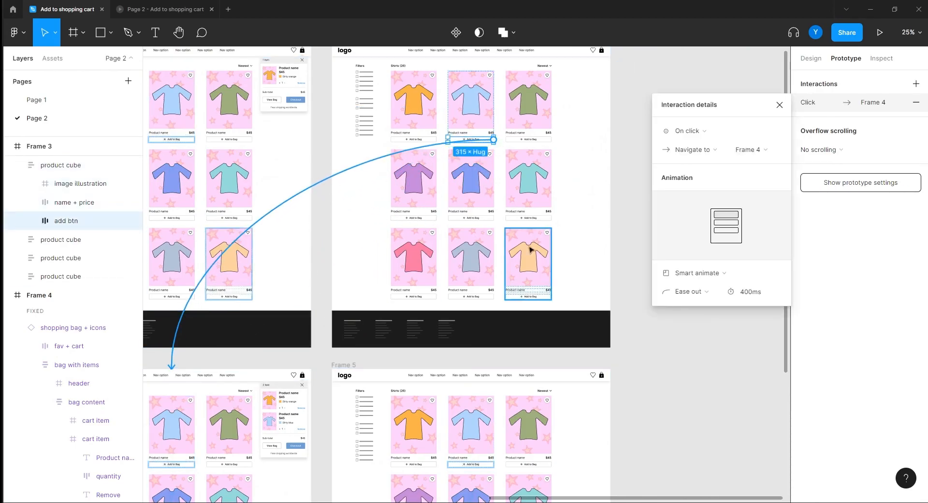
click(779, 104)
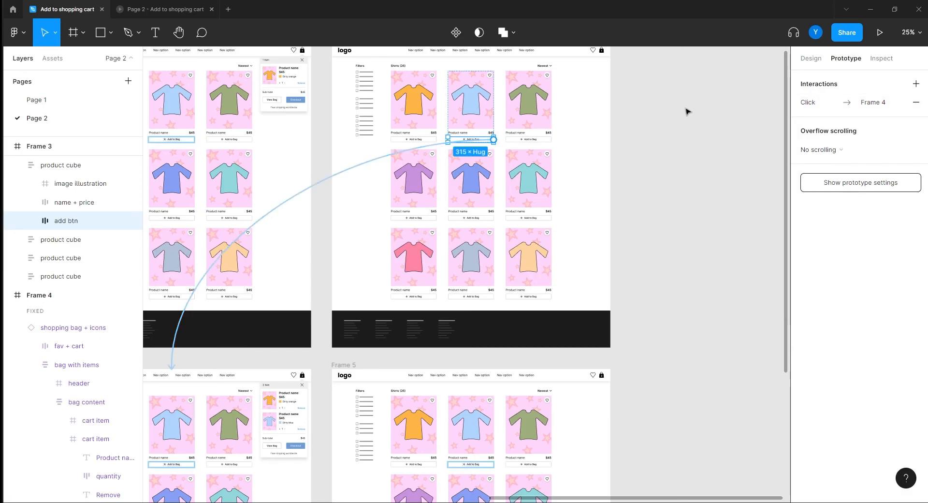
Step: Test adding the light blue shirt in the prototype preview and removing both the Dirty blue and Dirty orange items
click(149, 9)
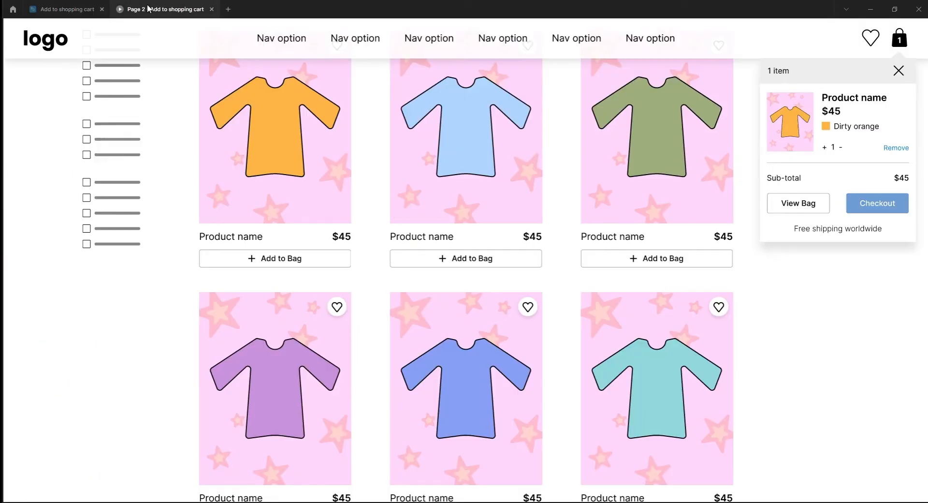
click(441, 264)
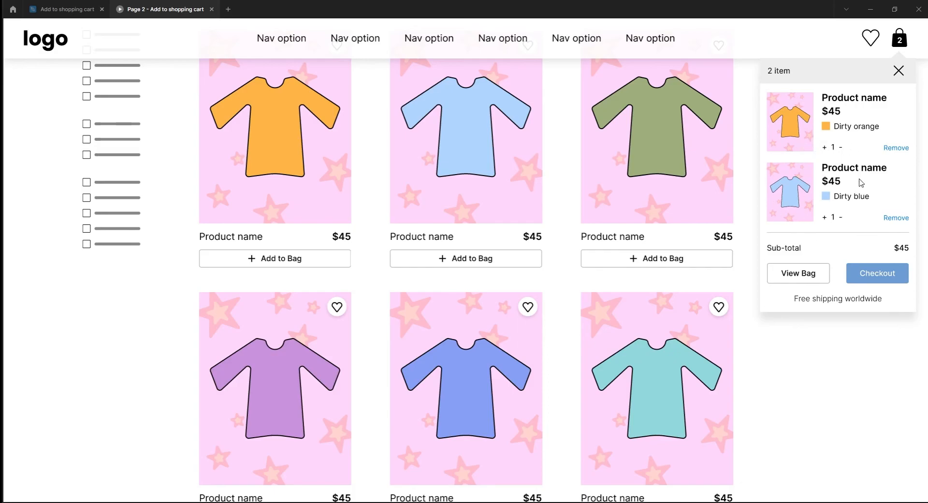
click(896, 218)
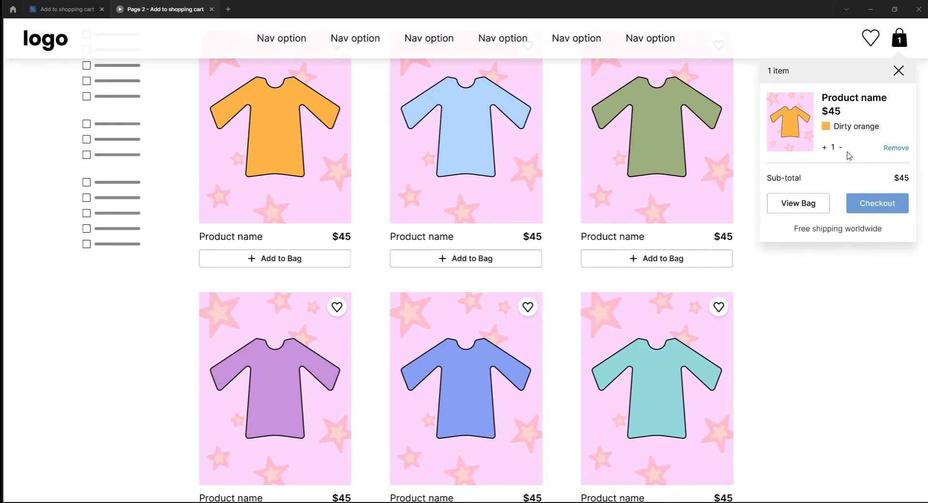
click(895, 148)
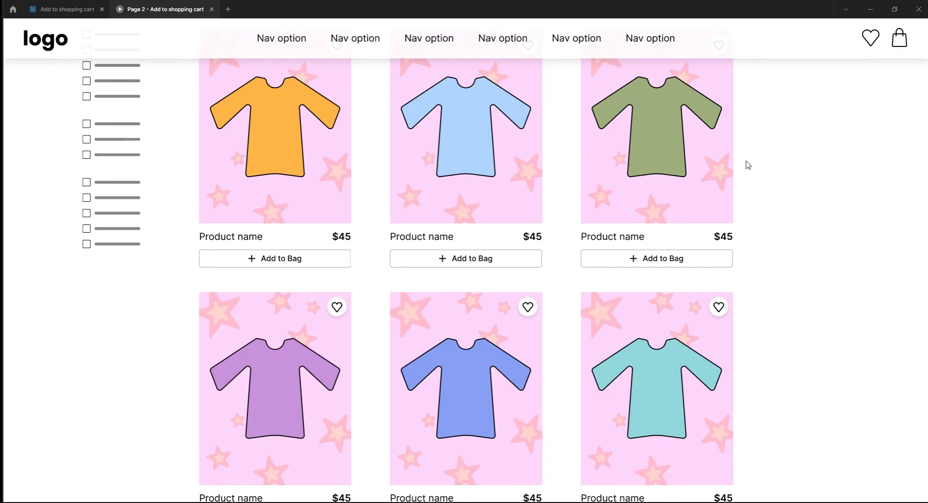
Step: Test adding the orange shirt, closing its bag, and adding the light blue shirt from the collapsed state
click(263, 262)
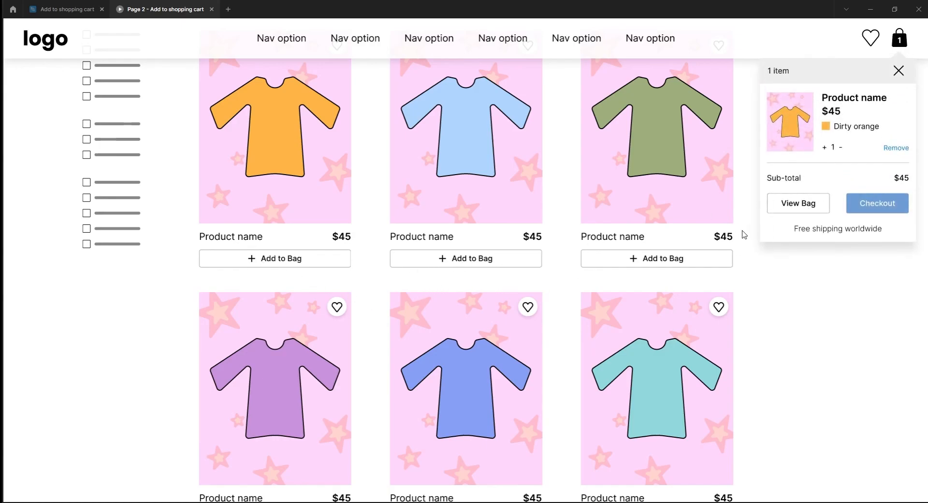
click(895, 76)
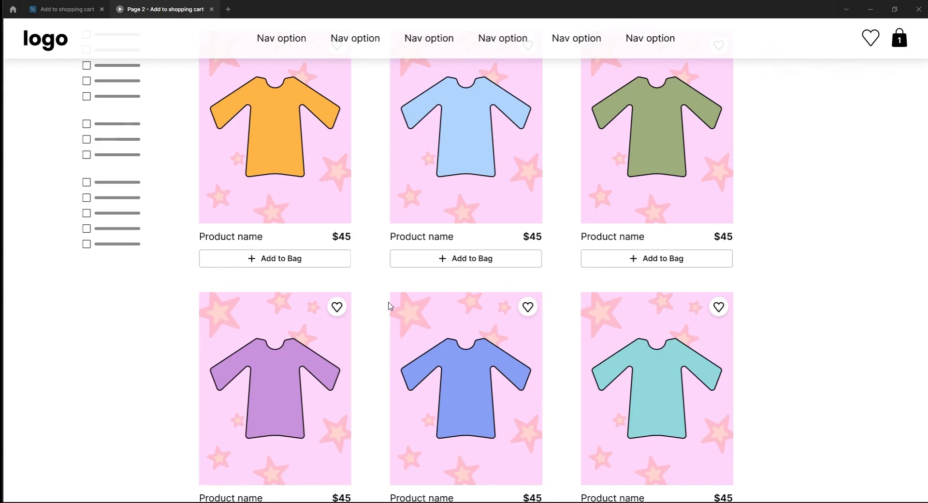
click(441, 260)
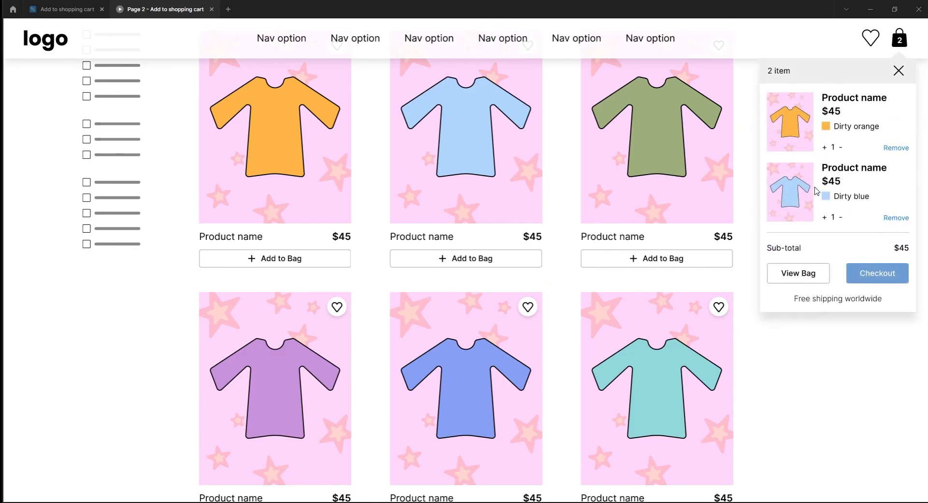
Step: Test removing the Dirty blue item and adding the light blue shirt again after closing the one-item bag
click(895, 220)
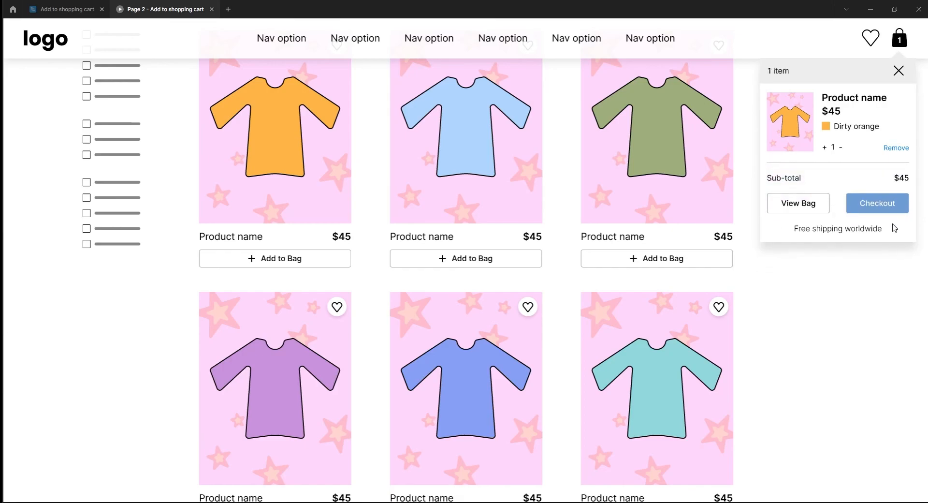
click(899, 71)
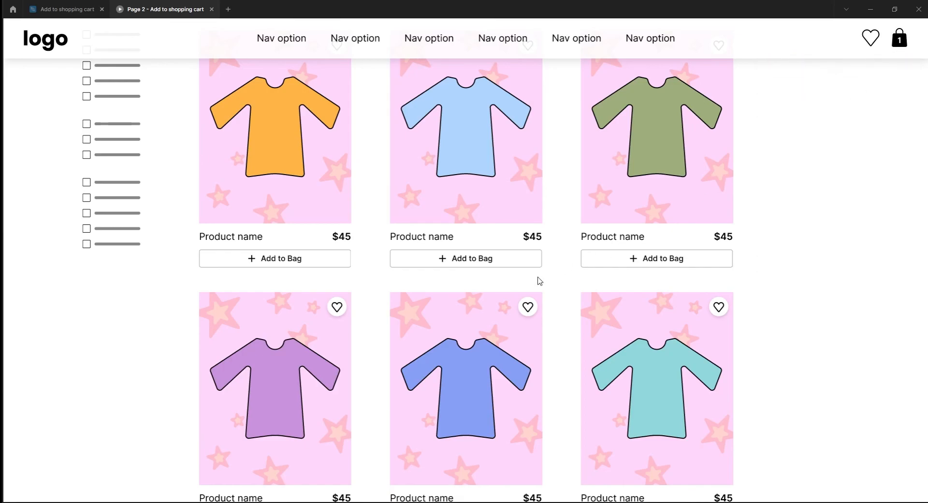
click(473, 260)
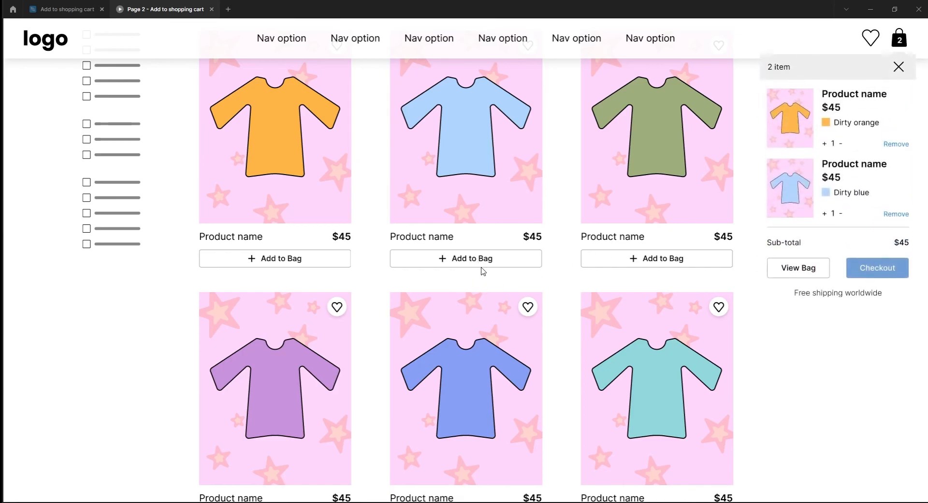
Step: Test closing and reopening the two-item bag several times
click(899, 68)
click(900, 44)
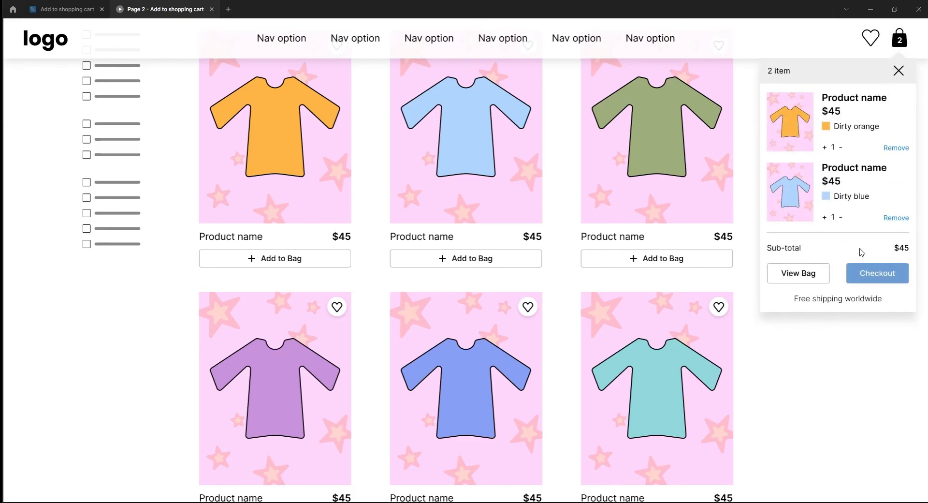
click(898, 71)
click(900, 40)
click(898, 71)
click(899, 46)
Step: Examine the 2 items collapsed variant in the design file, including the drop shadow settings of its bag with items layer
click(70, 10)
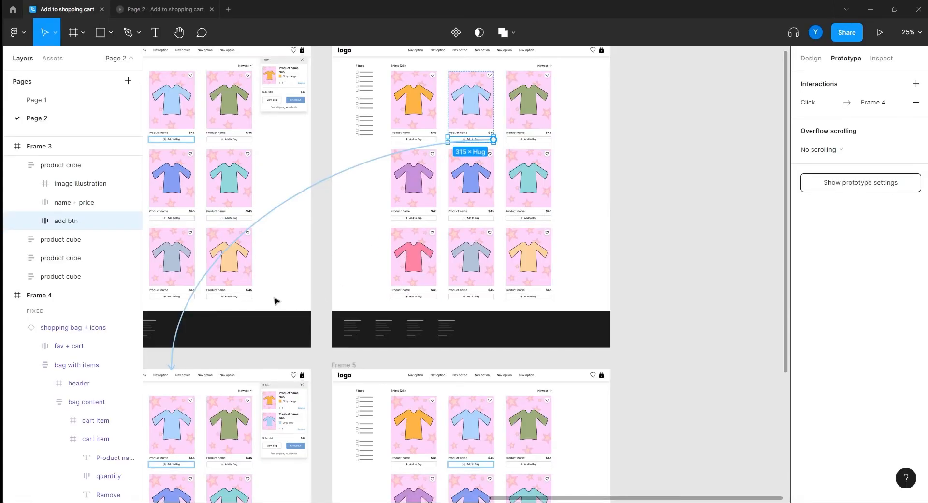
drag(201, 305, 625, 247)
drag(325, 271, 654, 337)
drag(339, 284, 398, 388)
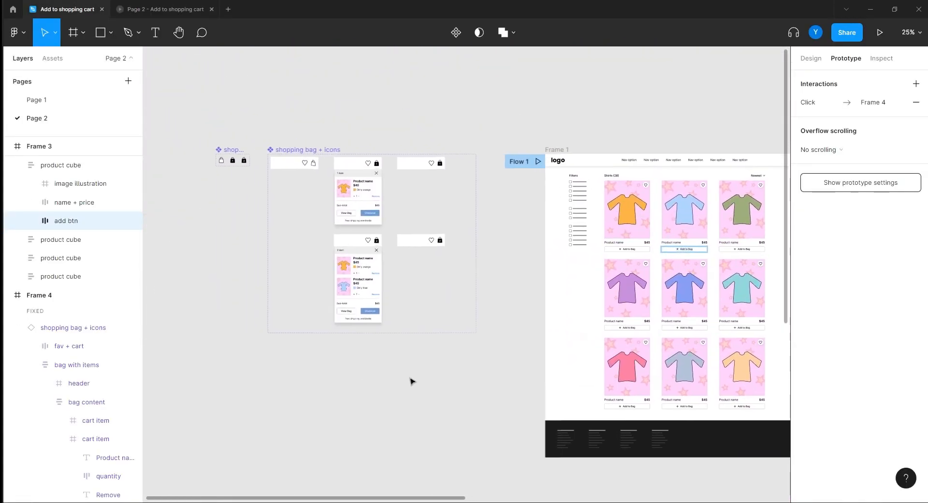
key(ctrl+plus)
drag(386, 290, 481, 320)
click(458, 242)
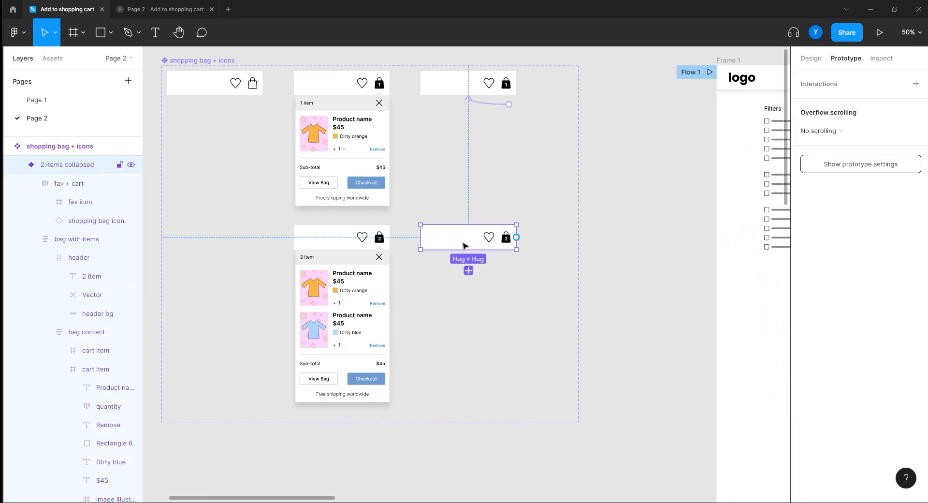
click(818, 59)
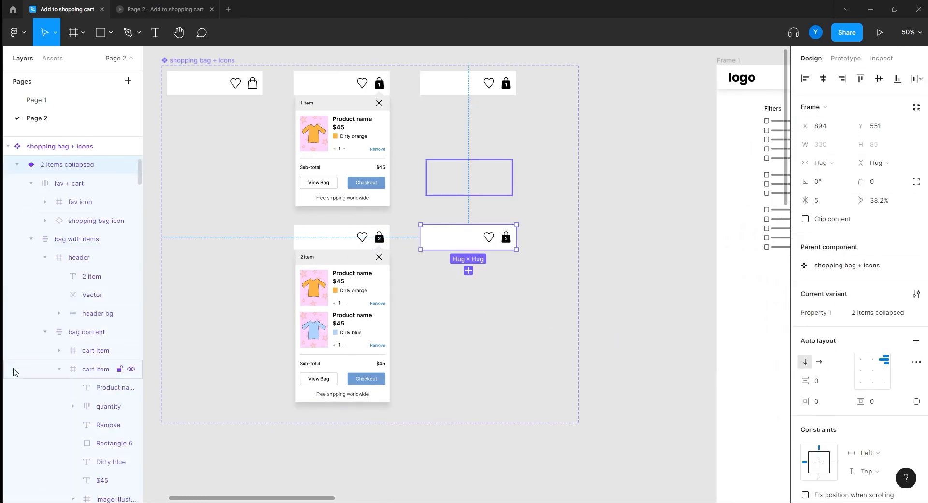
scroll(722, 311, down, 1)
scroll(866, 319, down, 5)
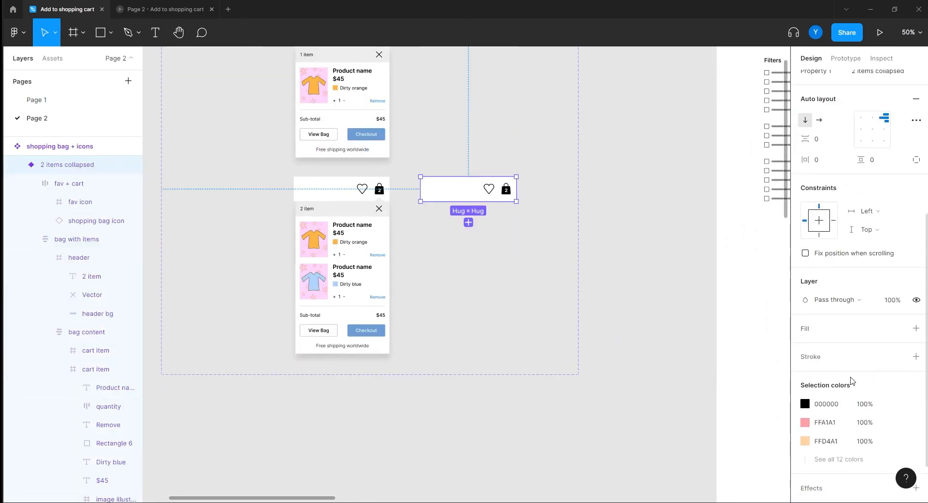
click(72, 184)
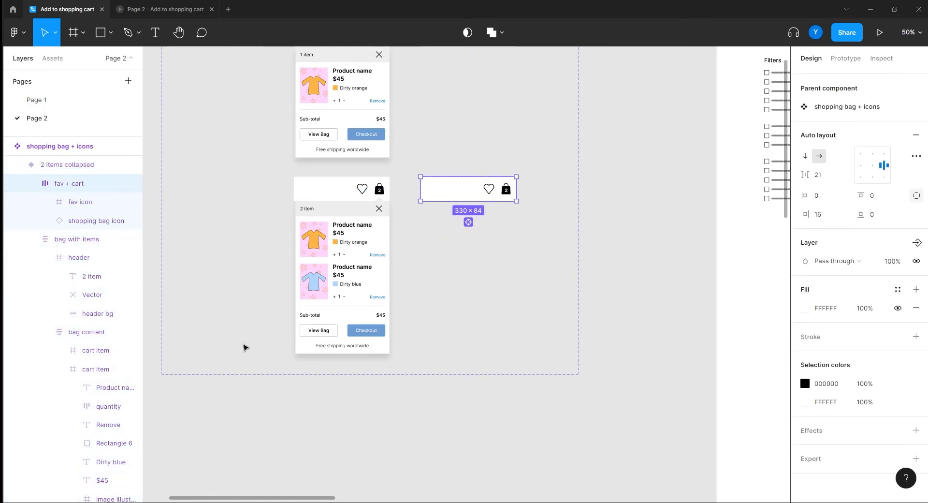
click(30, 241)
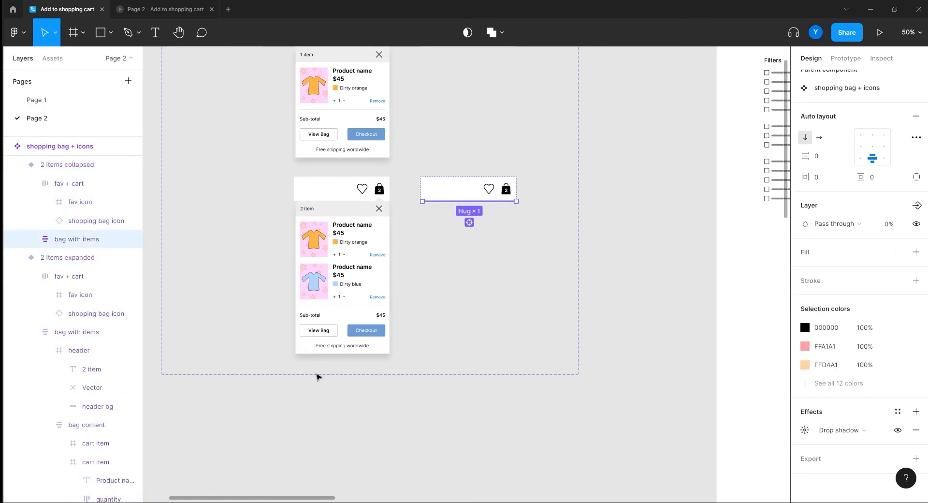
click(808, 432)
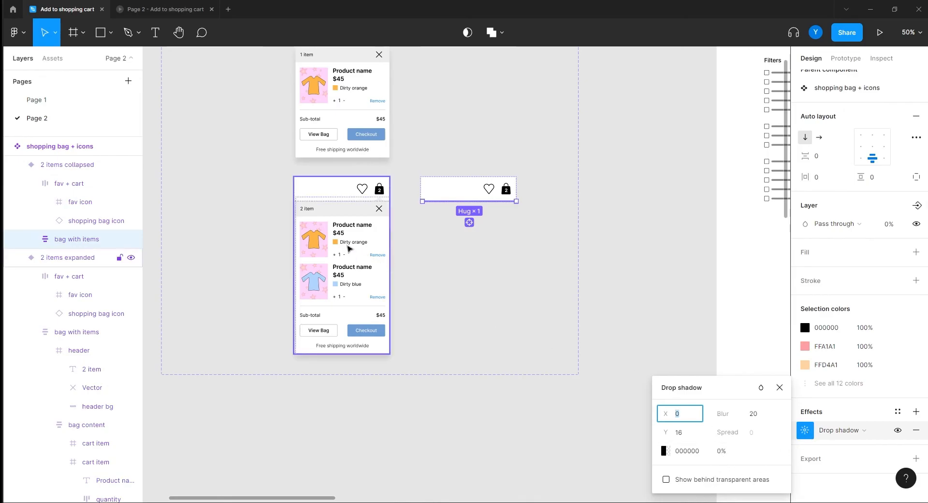
click(603, 161)
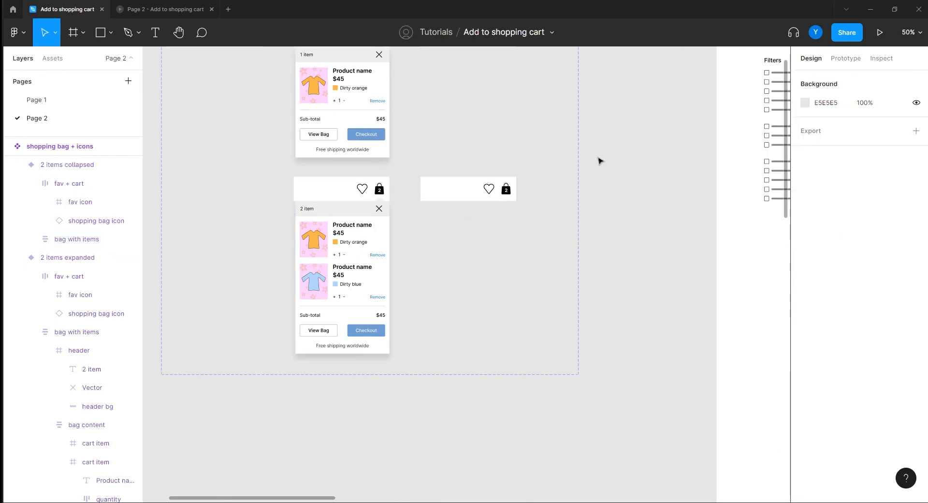
Step: Retest the preview by removing the Dirty blue item, toggling the one-item bag, re-adding the light blue shirt and closing the bag
click(147, 14)
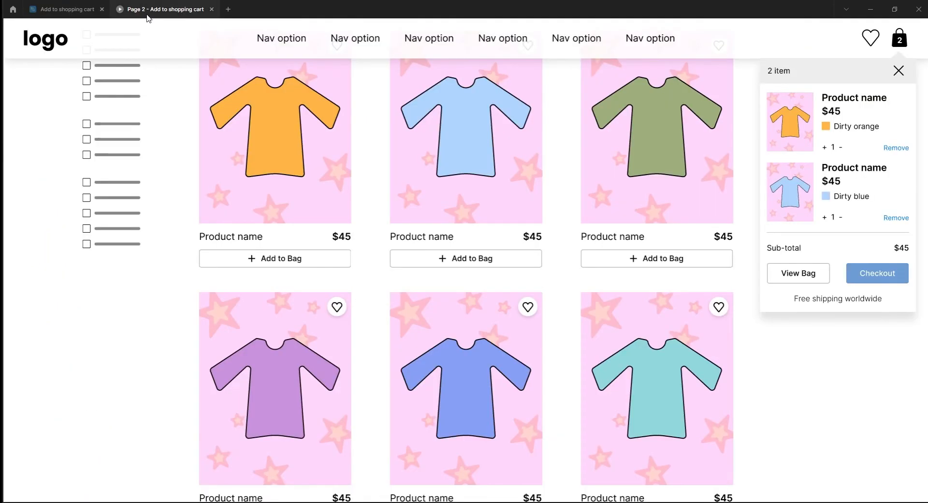
click(895, 218)
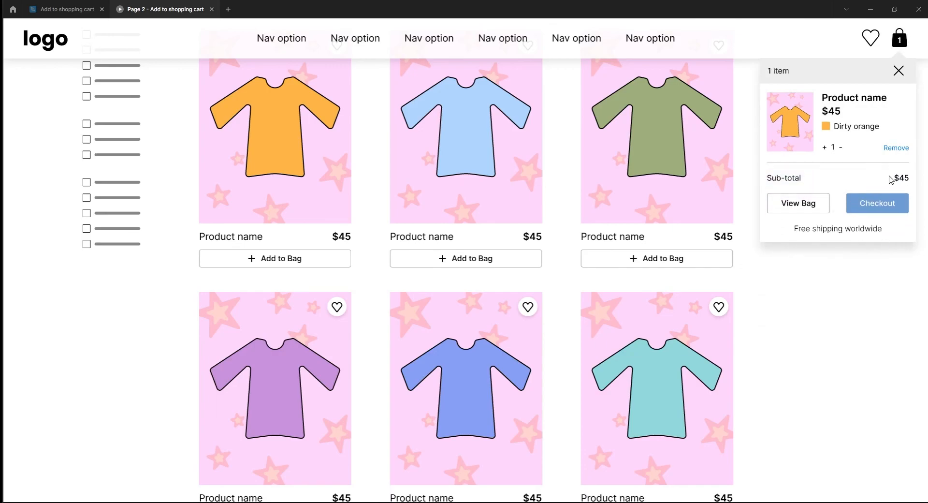
click(898, 71)
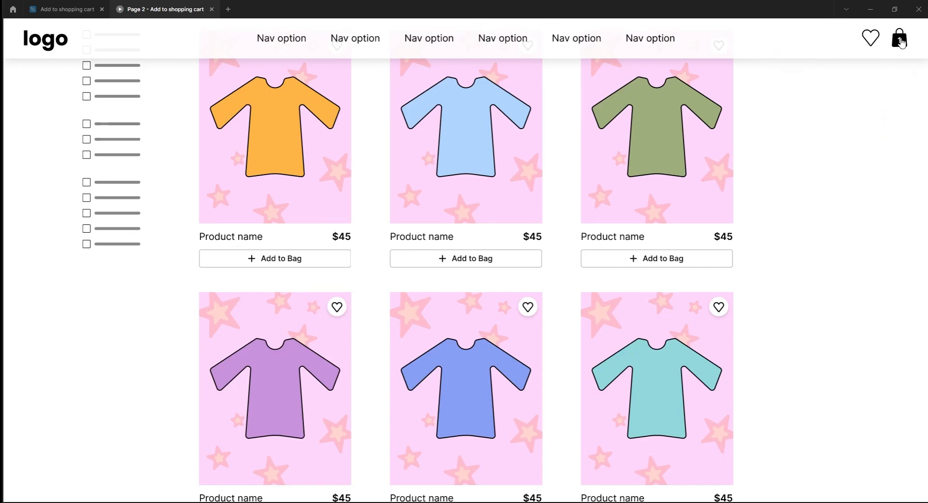
click(900, 42)
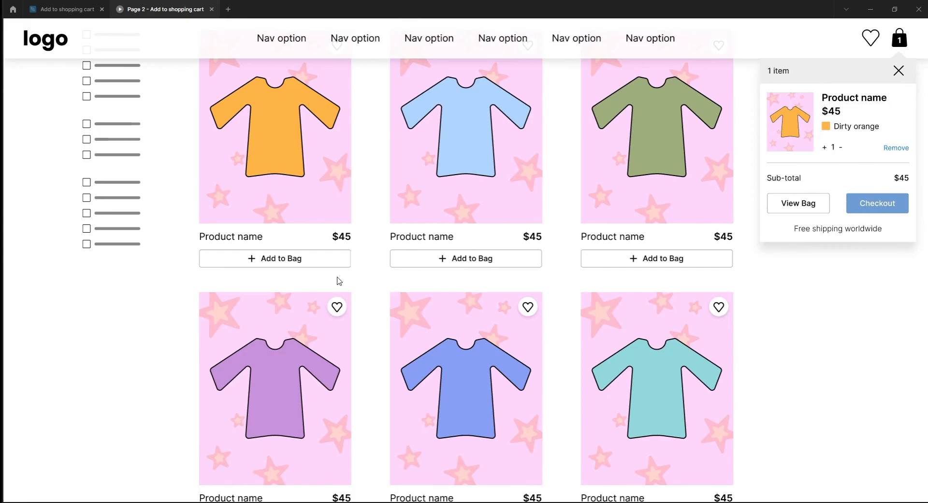
click(437, 263)
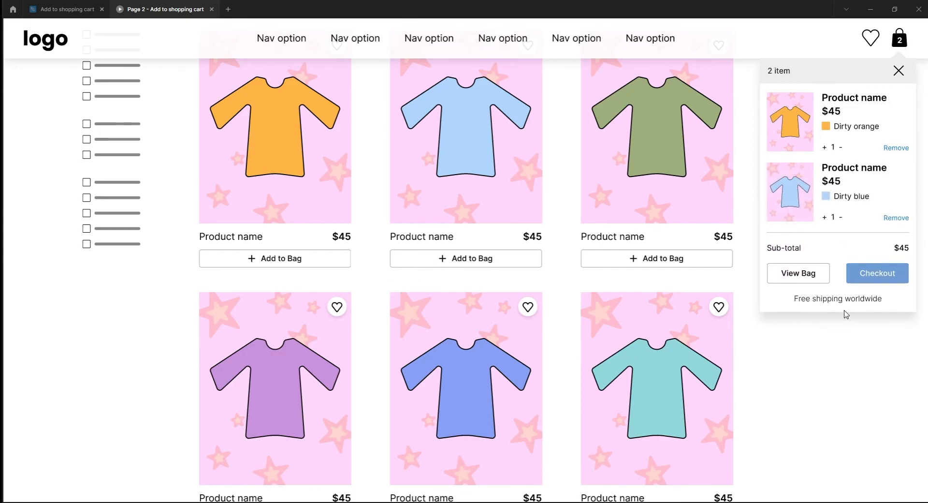
click(899, 71)
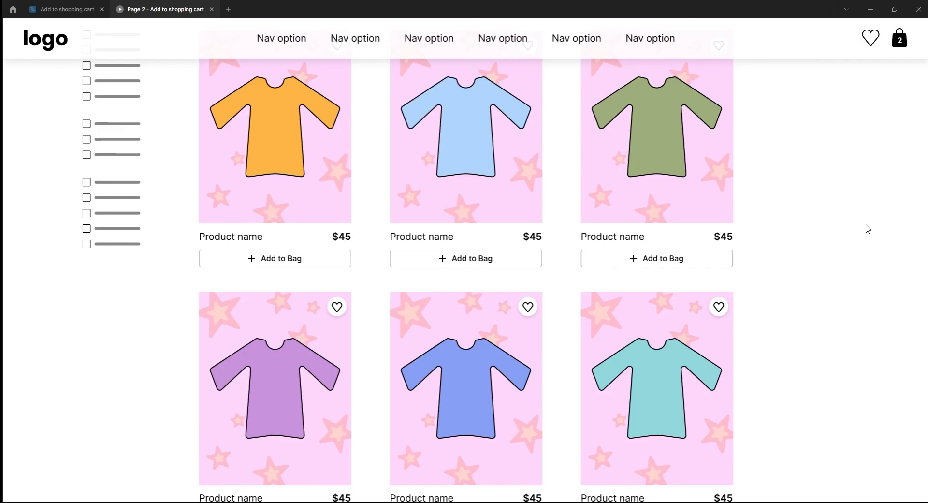
Step: Scroll the previewed product page up and down with the two-item bag collapsed to check the header's scrolling behaviour
scroll(580, 184, up, 2)
scroll(578, 164, down, 3)
scroll(566, 198, up, 1)
scroll(561, 217, down, 5)
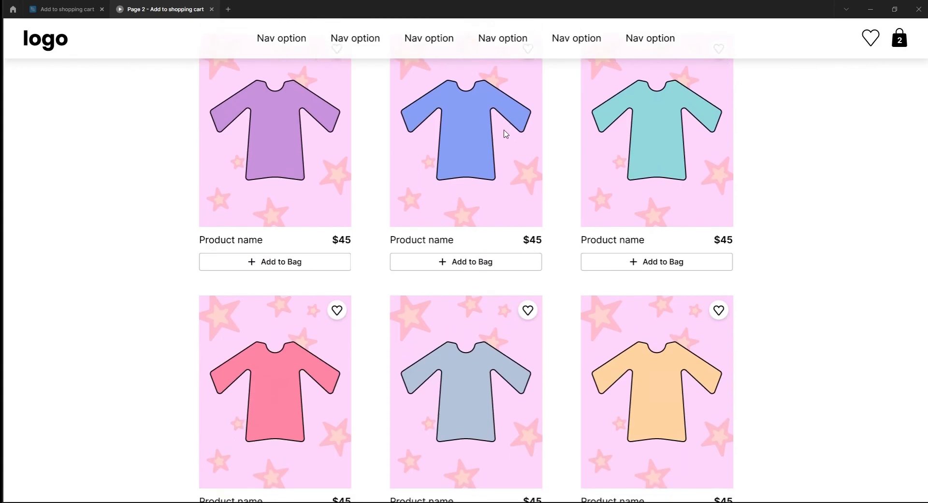
Step: Switch to the design file and look over Frames 1 to 5 and the shopping bag + icons component set
scroll(516, 212, up, 2)
scroll(516, 211, up, 1)
click(83, 9)
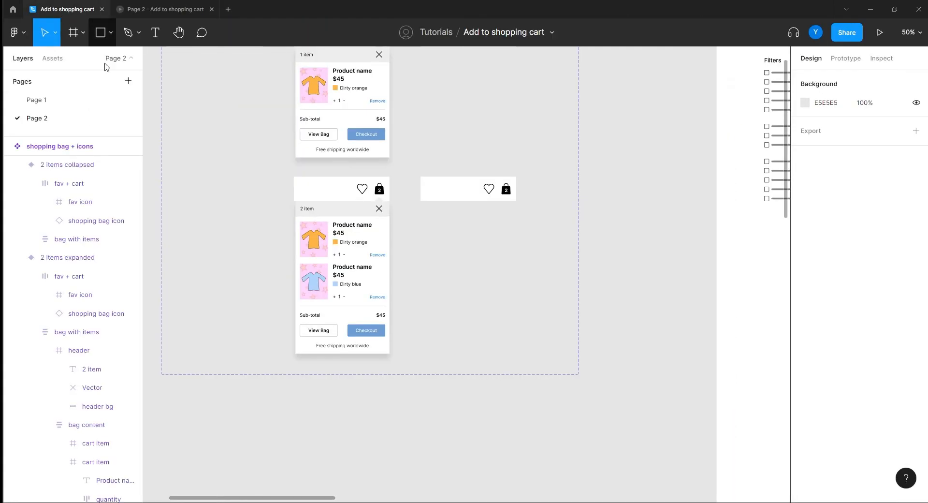
scroll(459, 293, right, 3)
scroll(541, 324, down, 6)
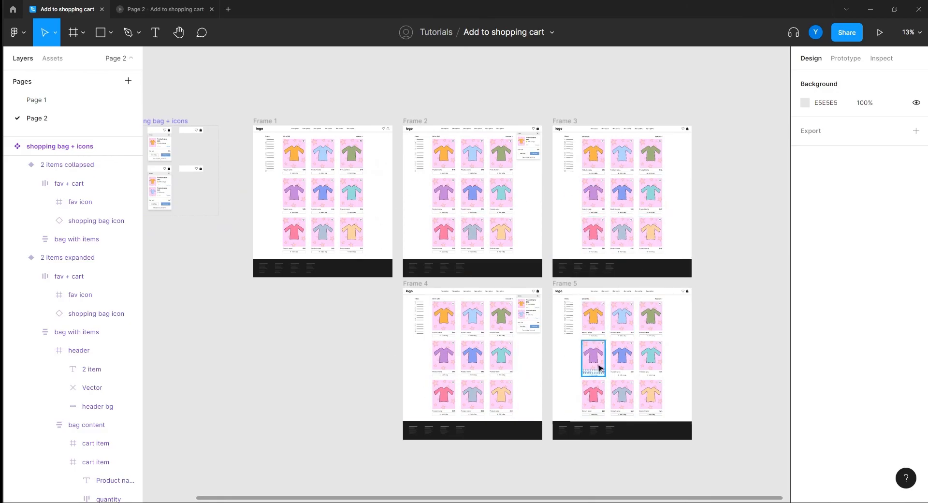
scroll(492, 339, left, 5)
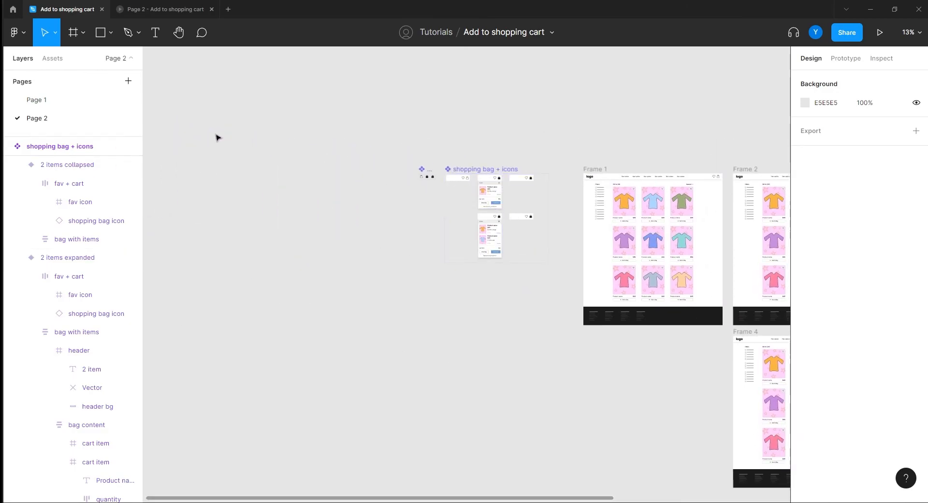
Step: Return to the prototype preview and scroll the product page up and down to check the fixed header with the bag collapsed
click(152, 15)
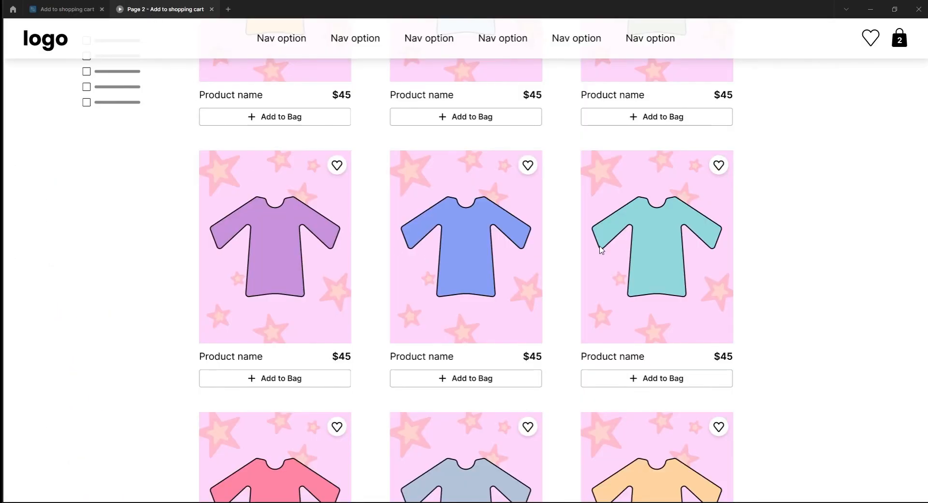
scroll(541, 425, down, 6)
scroll(604, 154, up, 5)
scroll(689, 149, up, 4)
scroll(653, 138, down, 5)
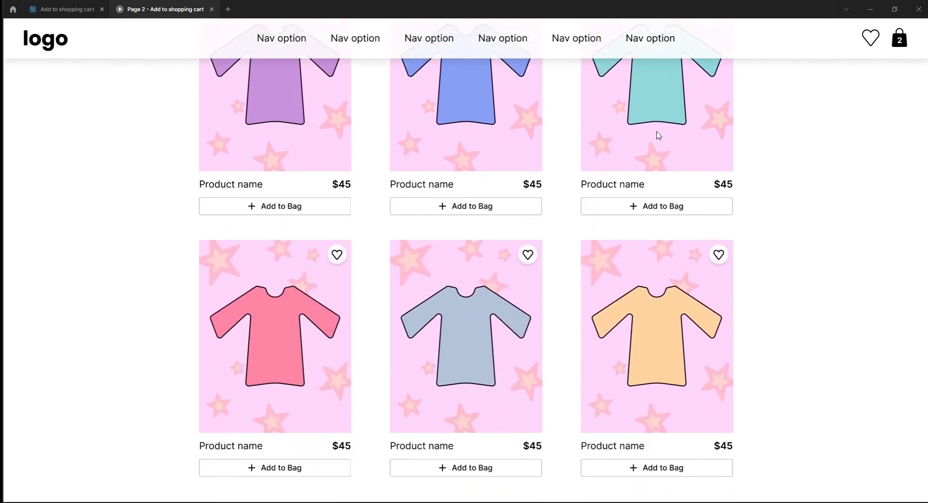
scroll(639, 209, up, 2)
scroll(660, 129, up, 3)
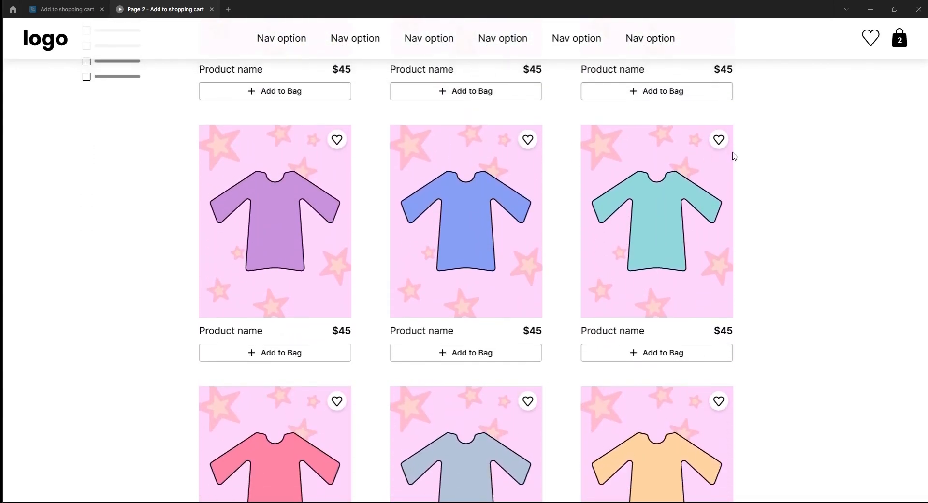
Step: Test the two-item bag midway down the page by opening, closing and reopening it, removing the Dirty blue item and re-adding the light blue shirt
click(899, 39)
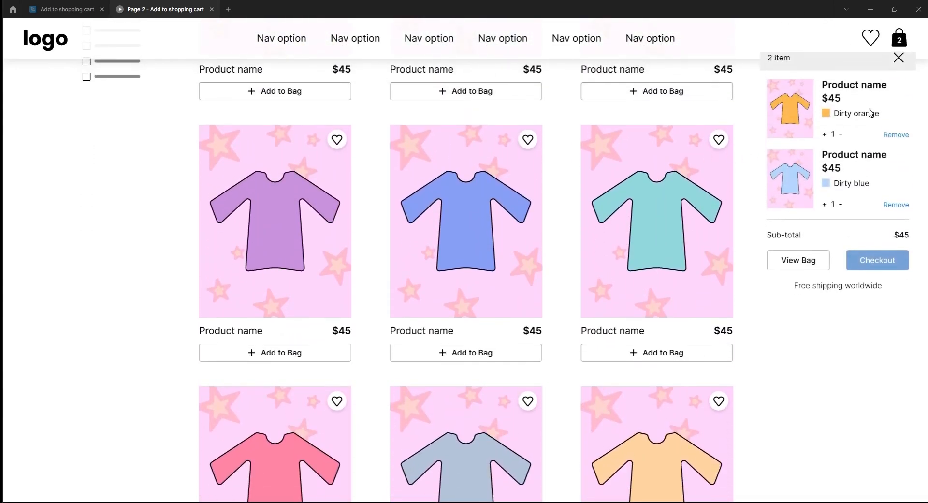
click(897, 73)
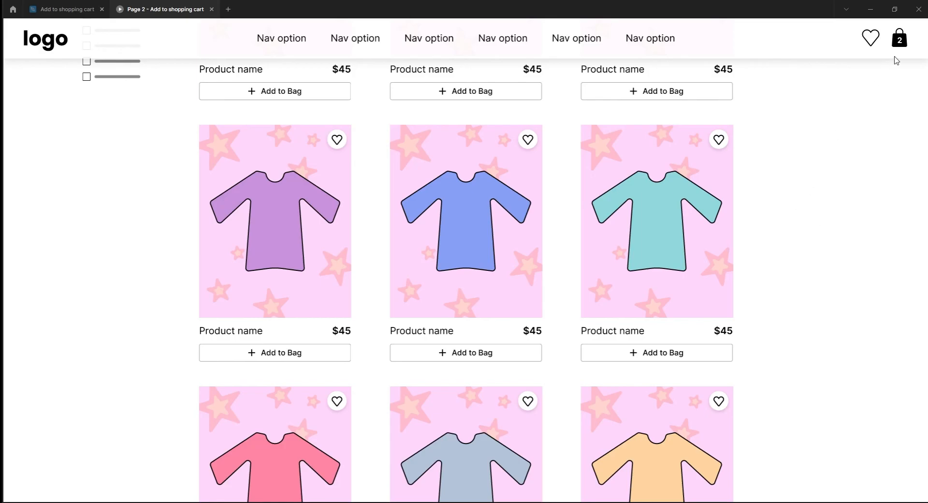
click(899, 39)
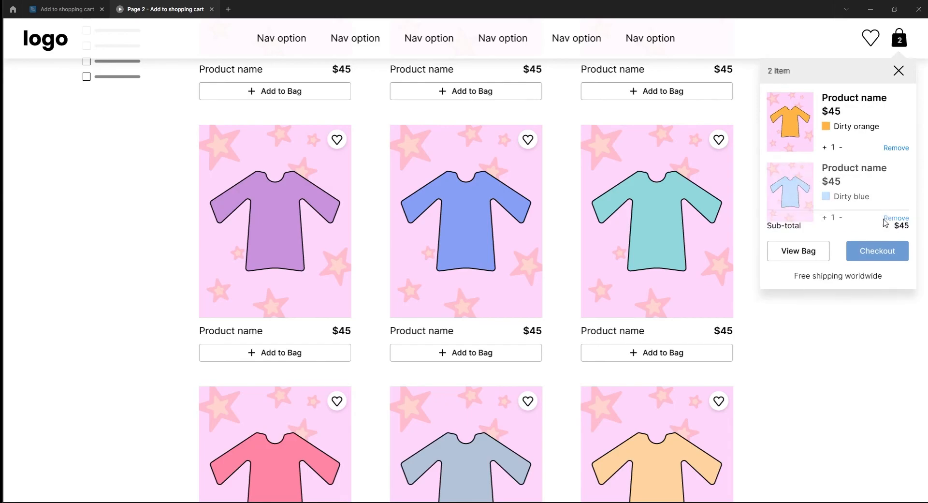
click(143, 214)
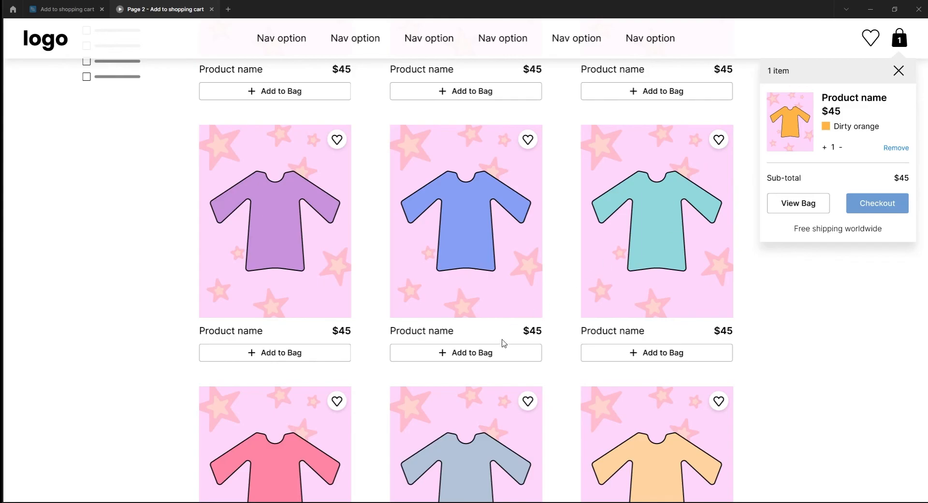
click(472, 92)
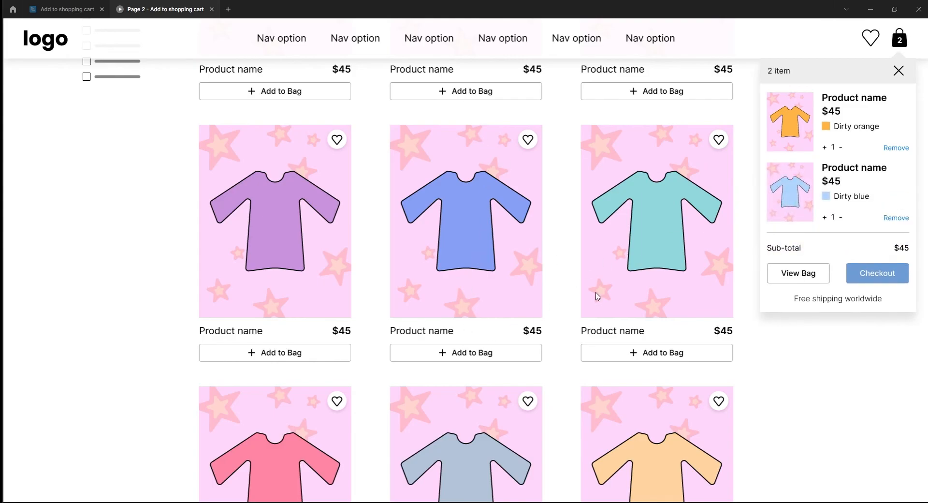